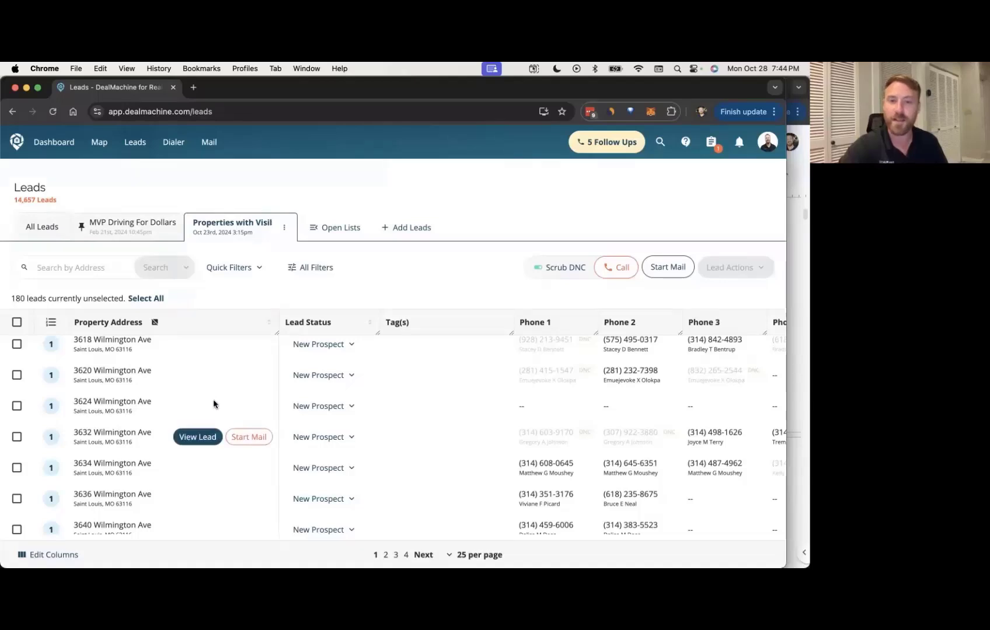
Step: Open the list import option for adding leads, view its upload requirements, and close it without uploading
scroll(222, 386, "up", 3)
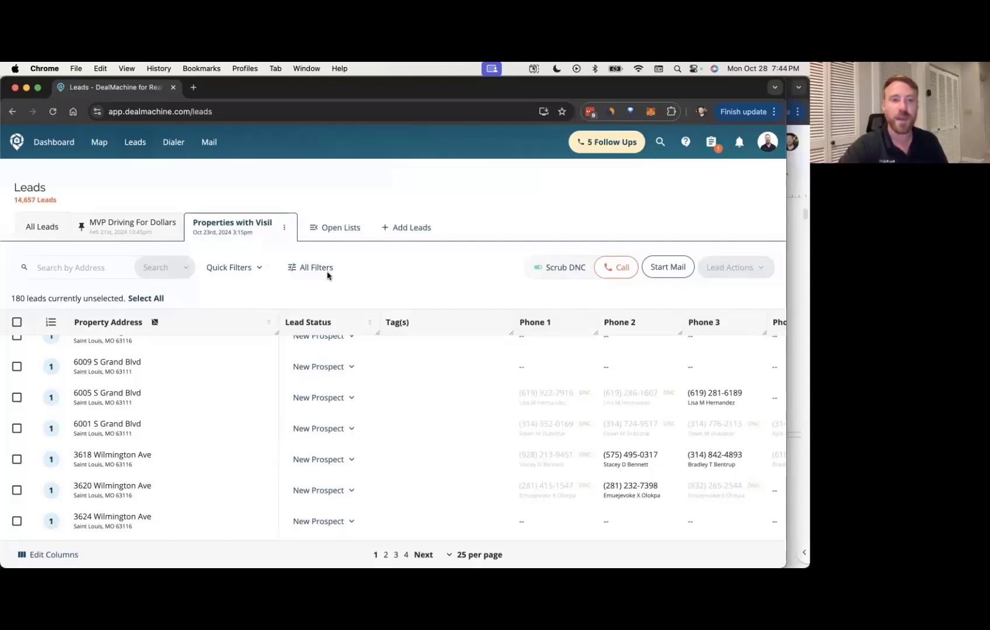
left_click(403, 234)
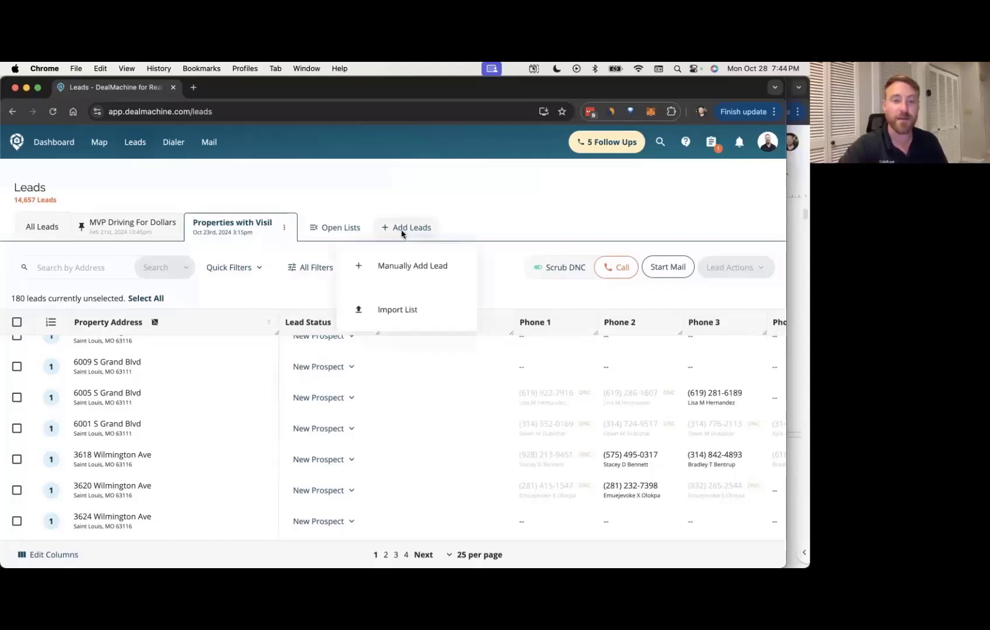
left_click(416, 312)
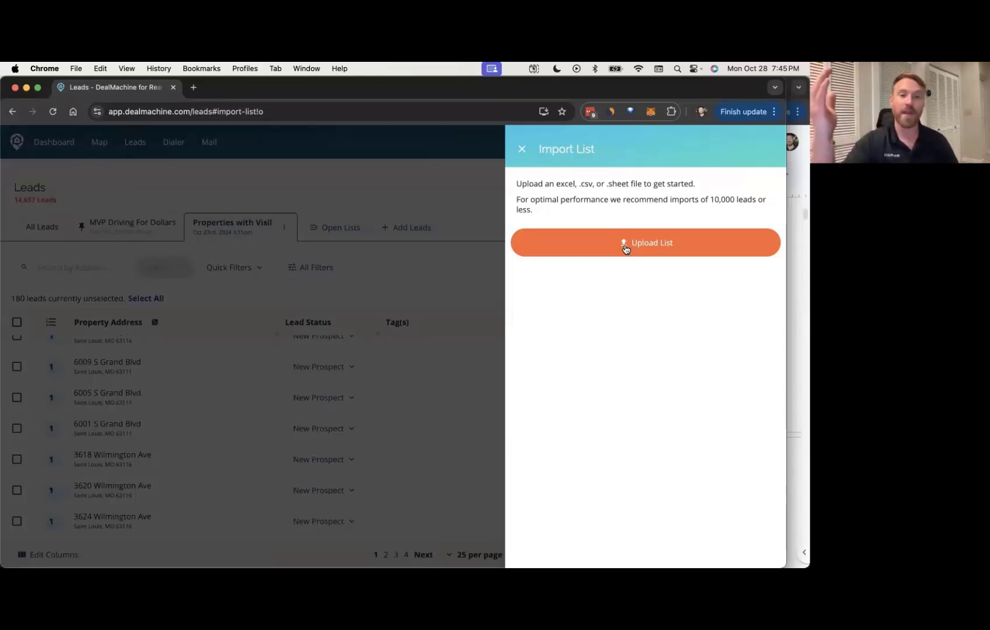
left_click(522, 150)
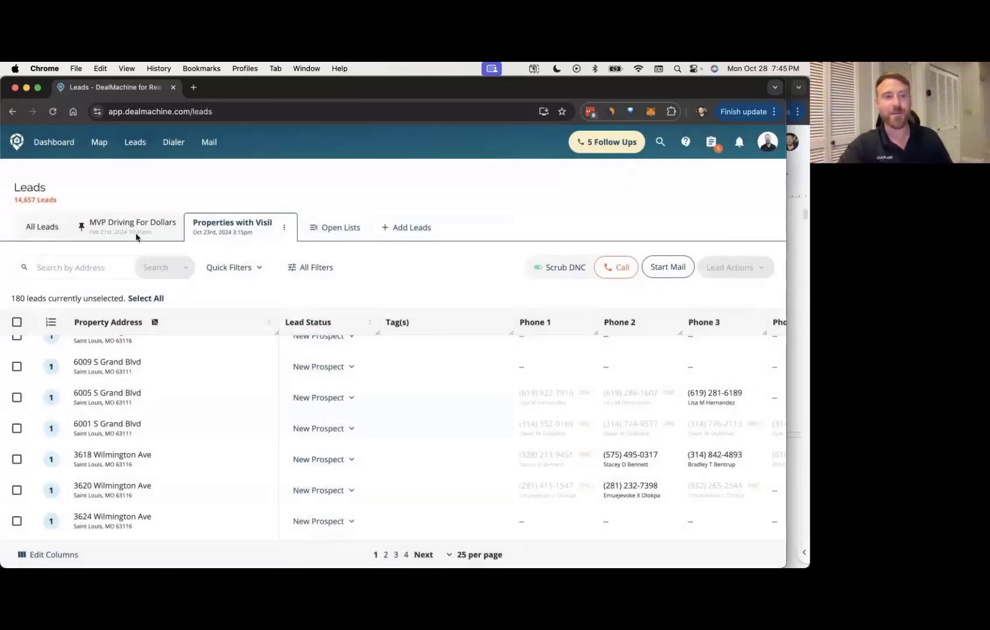
Step: Select all leads in the list, view their export options, close without exporting, and clear the selection
left_click(154, 298)
left_click(704, 270)
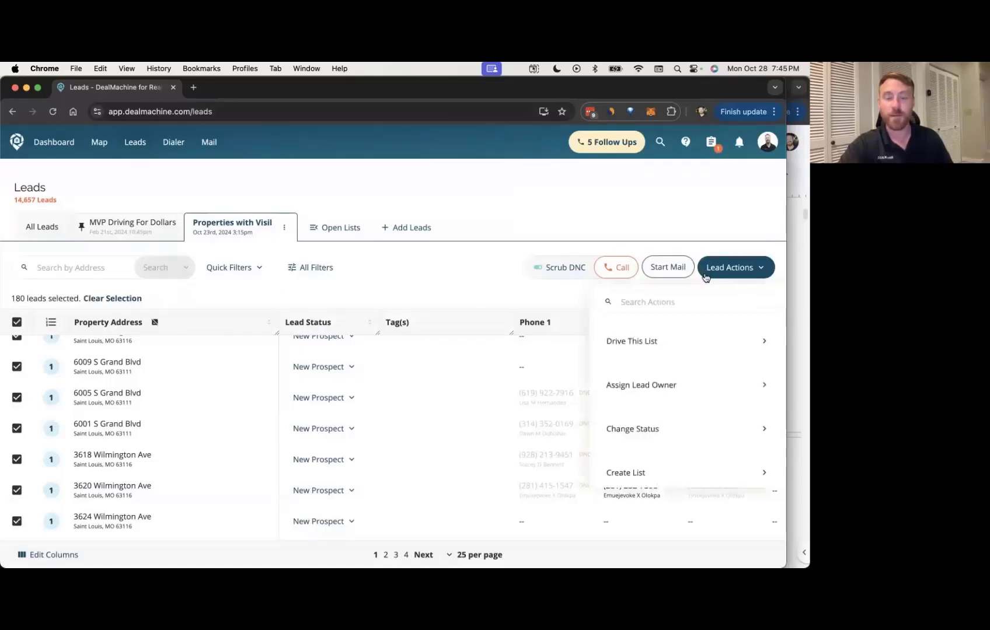
scroll(680, 439, "down", 5)
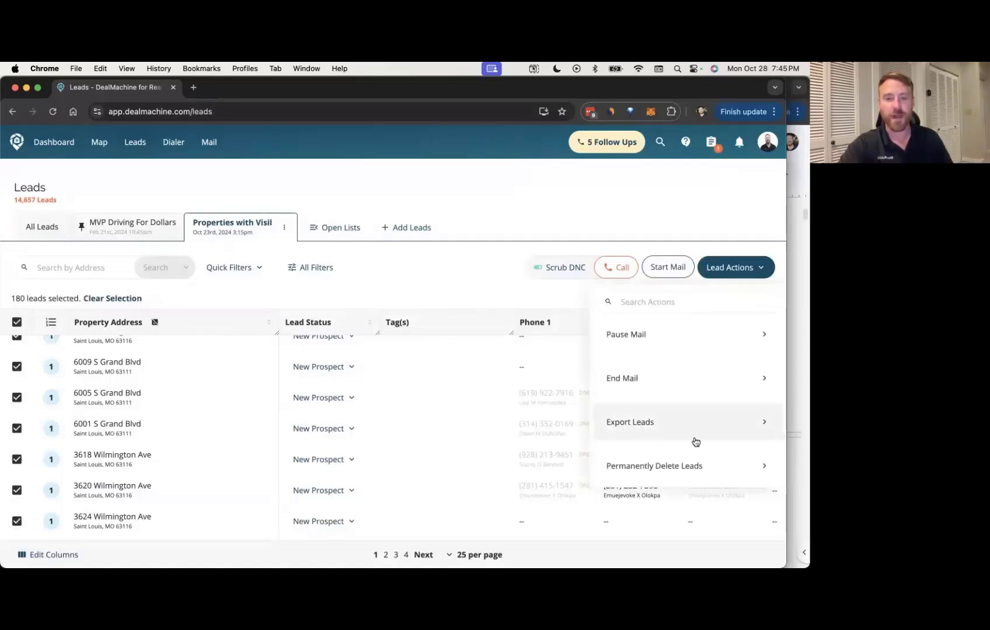
left_click(662, 430)
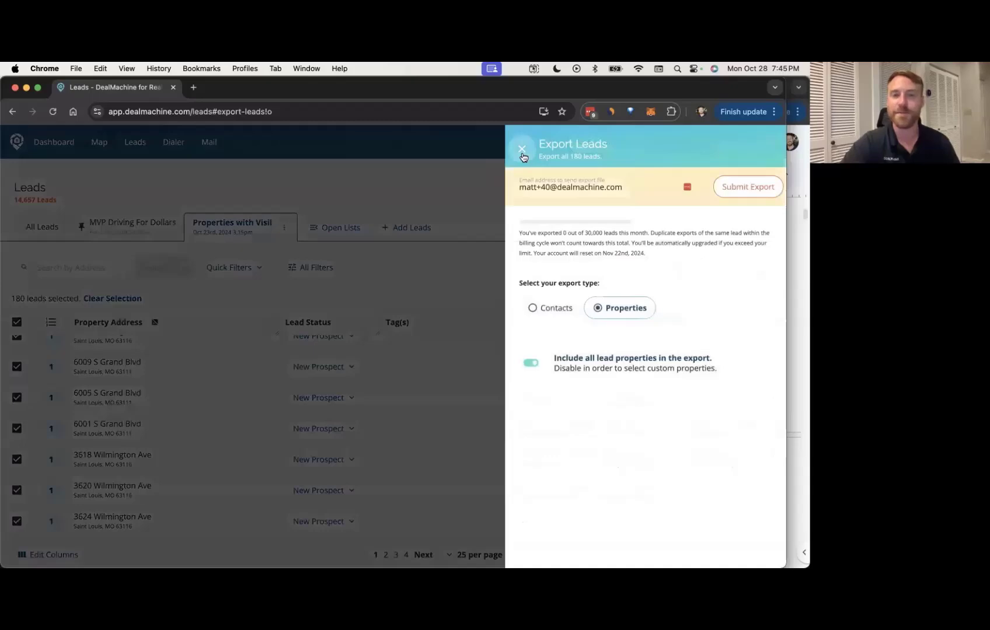
left_click(523, 152)
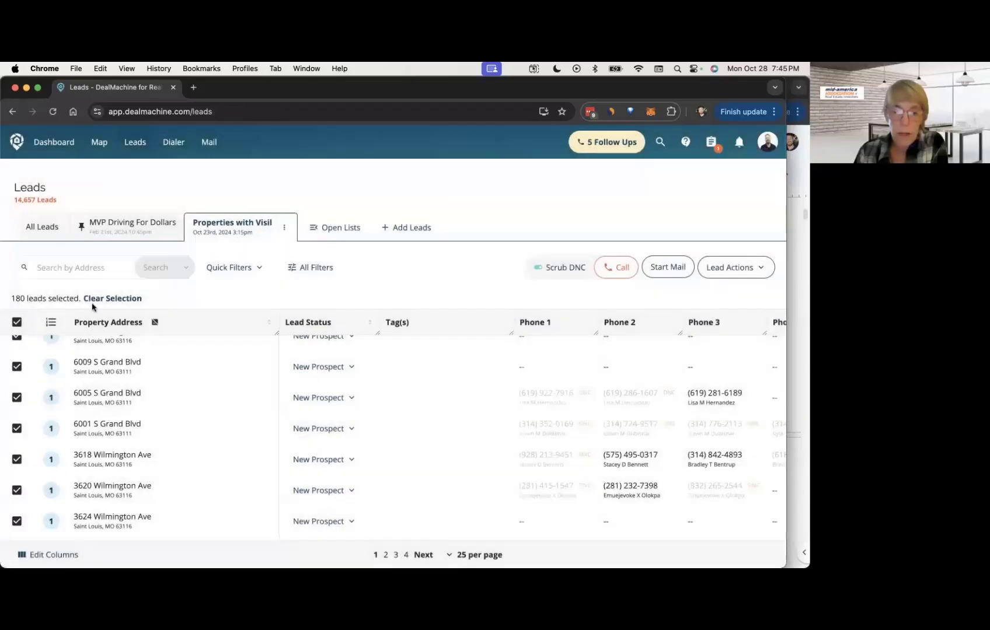
left_click(92, 299)
Step: Open the details of a lead further down the list and browse the tags available for it
scroll(487, 472, "down", 5)
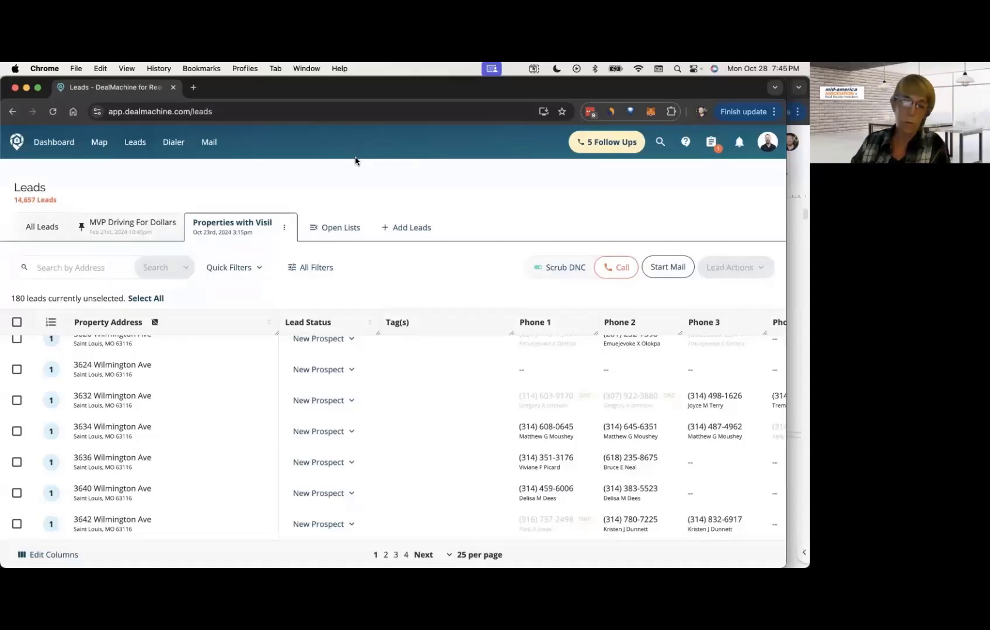
scroll(499, 392, "down", 3)
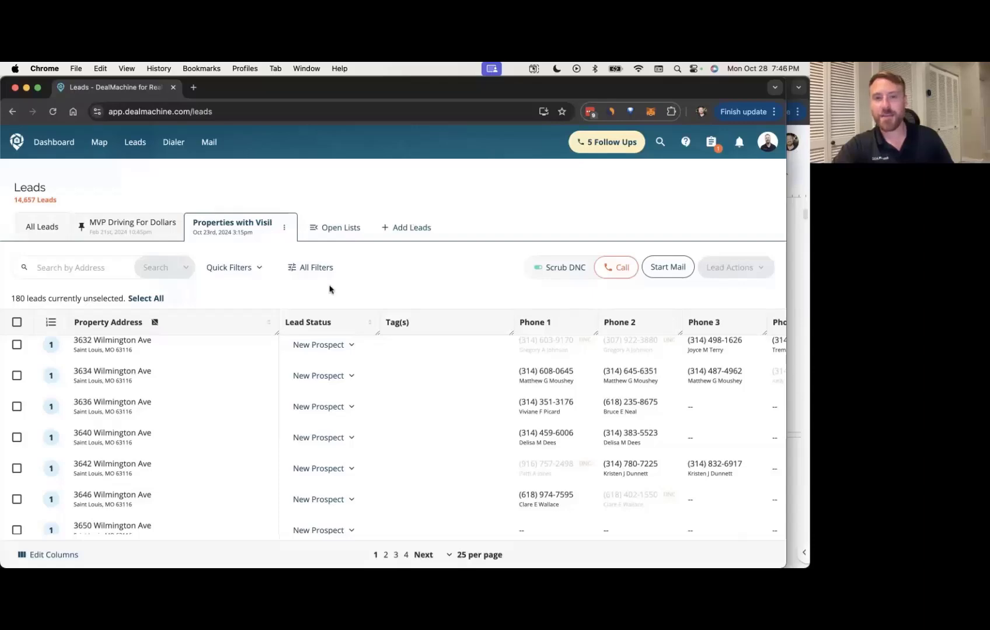
mouse_move(197, 380)
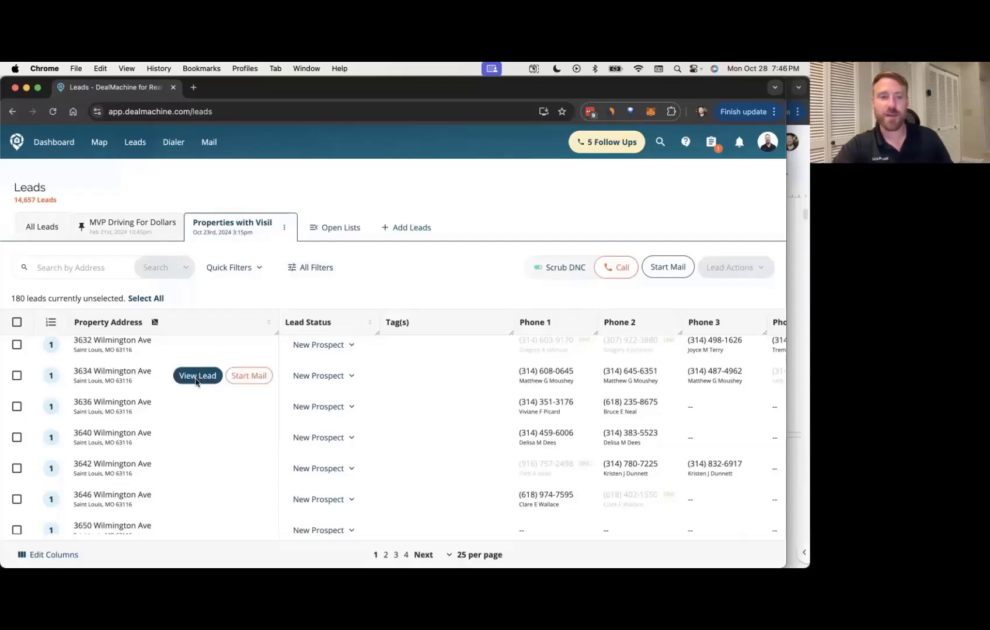
left_click(198, 376)
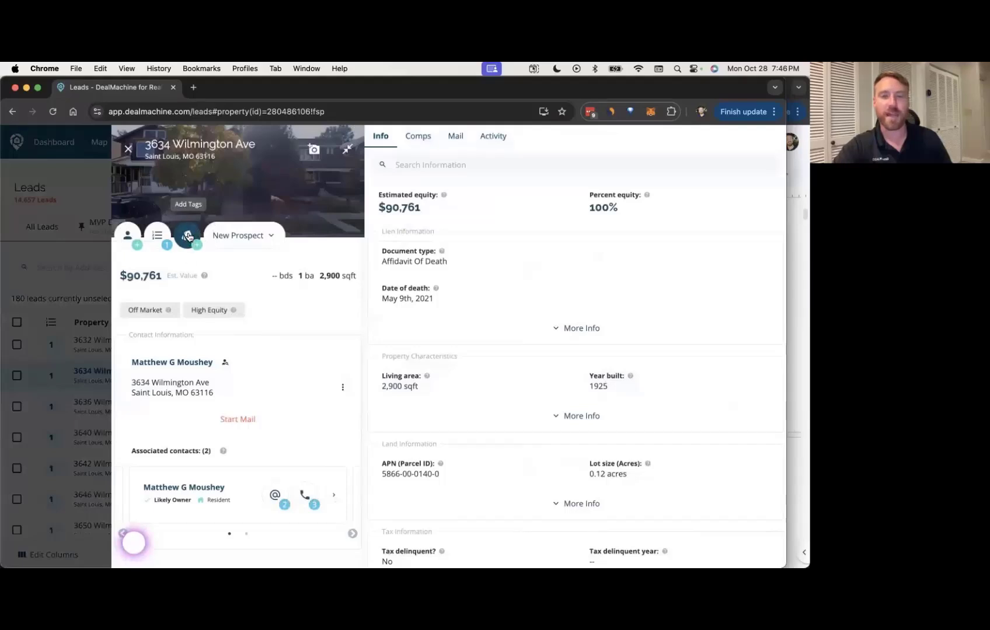
left_click(188, 236)
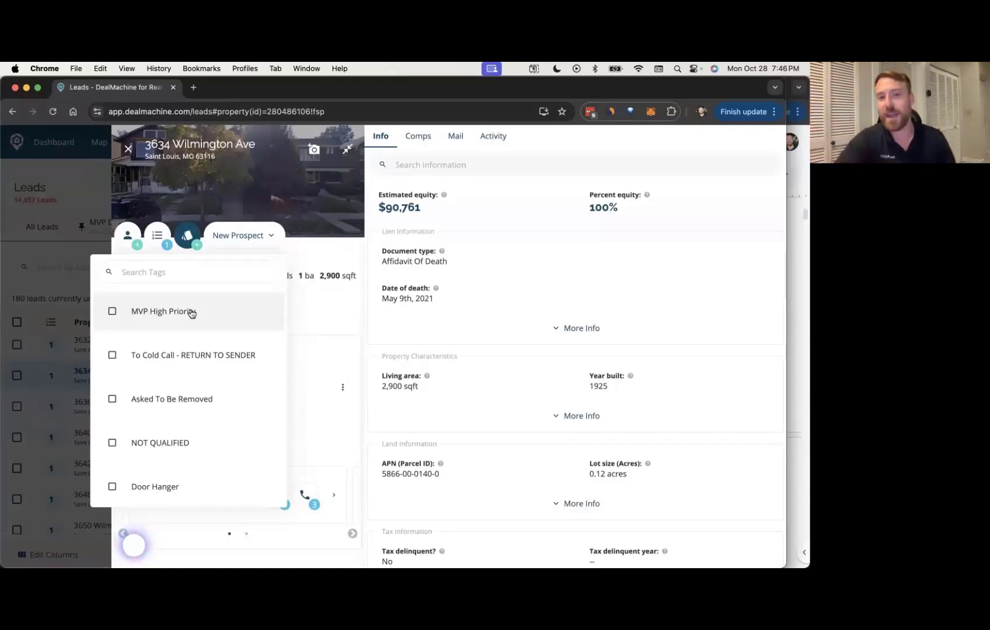
scroll(198, 350, "down", 2)
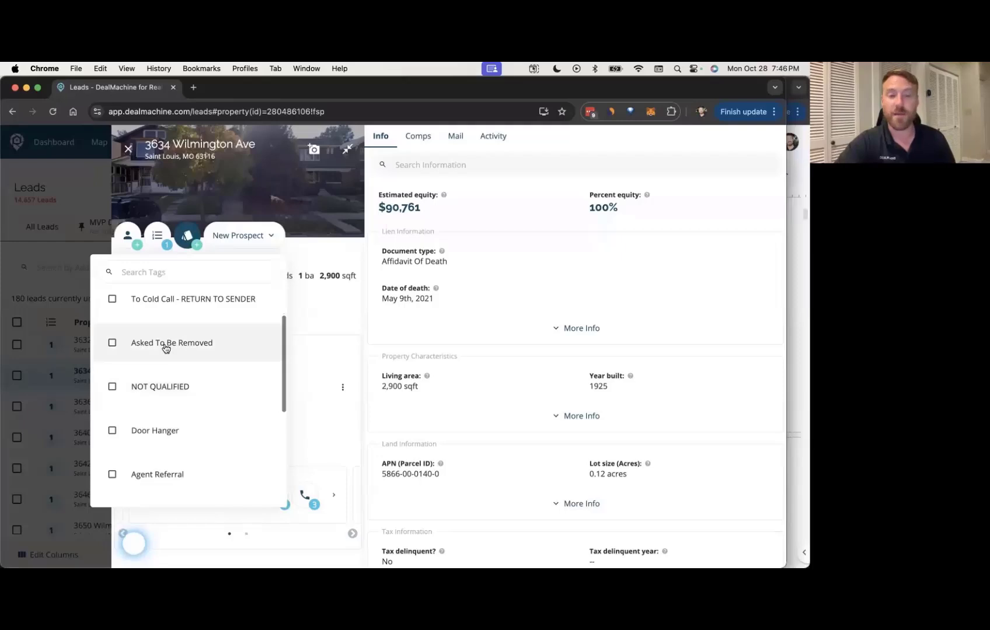
scroll(170, 470, "down", 3)
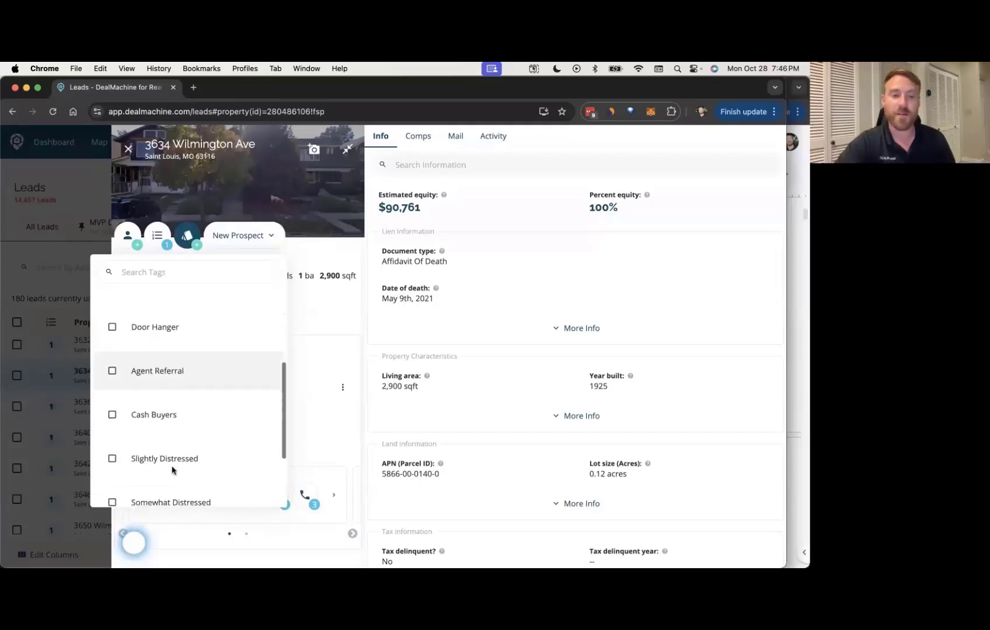
Step: Try to add a new "Wrong Number" tag to the lead, then close the lead's details
left_click(143, 272)
type("Wre")
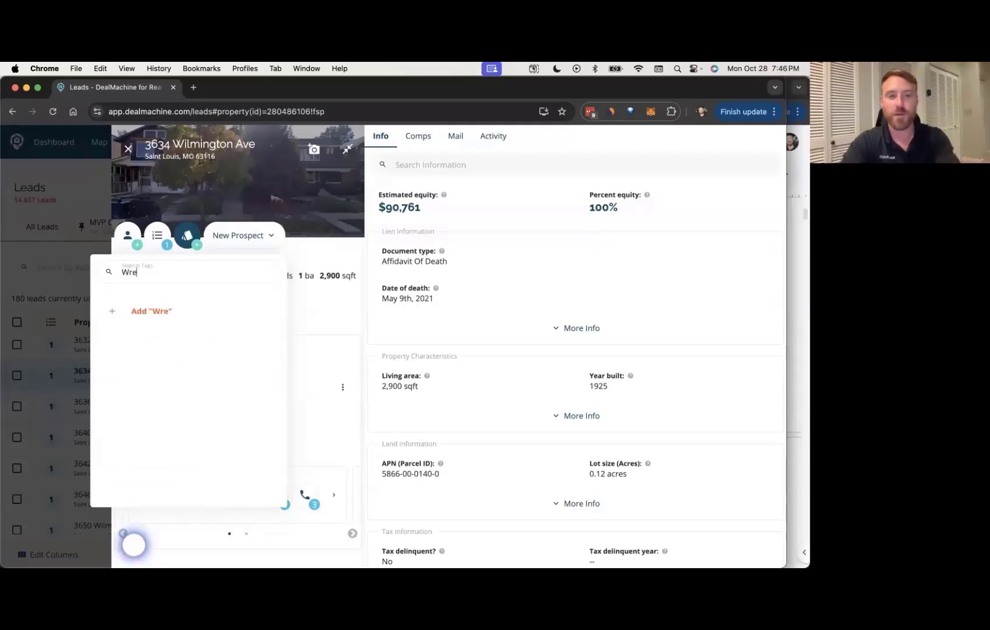
type("nn")
key("BackSpace")
key("BackSpace")
key("BackSpace")
type("ong ")
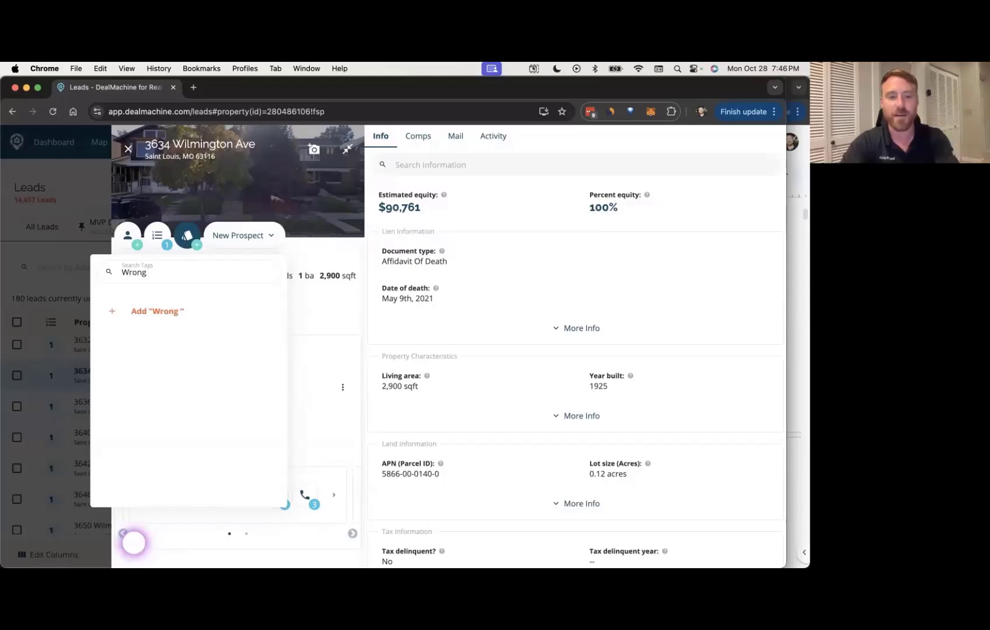
type("Number")
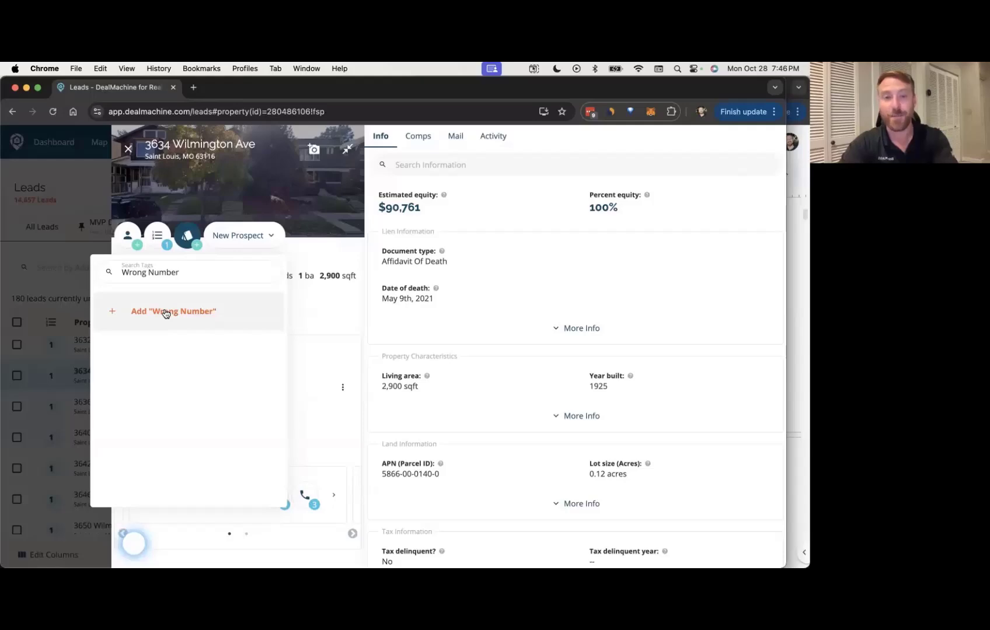
left_click(166, 313)
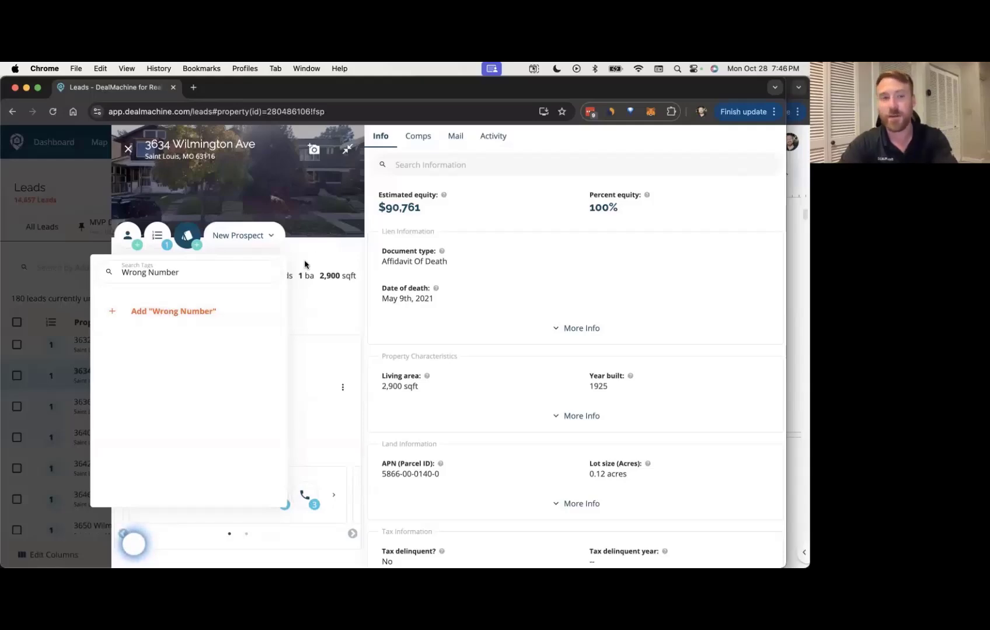
left_click(187, 235)
left_click(126, 146)
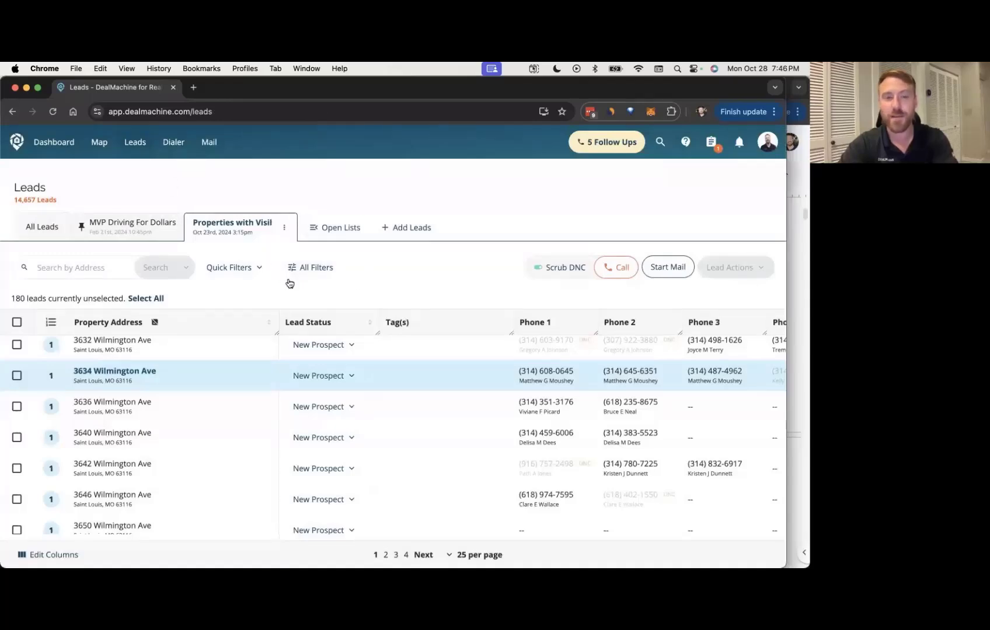
Step: Search the lead filters for "tag", view the Tags filter options, and close without applying a filter
left_click(313, 268)
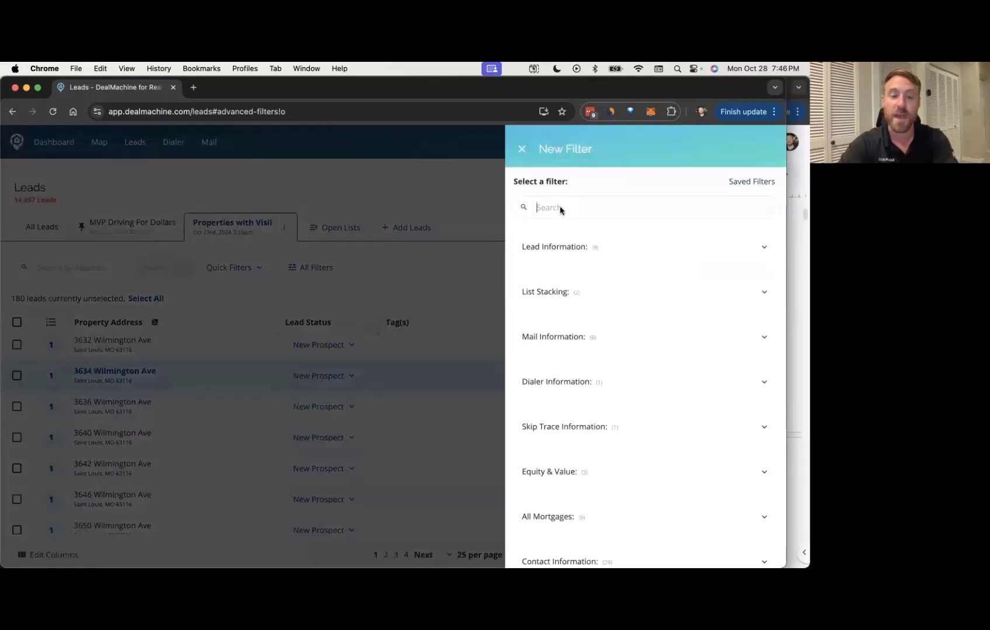
type("high")
key("BackSpace")
key("BackSpace")
key("BackSpace")
key("BackSpace")
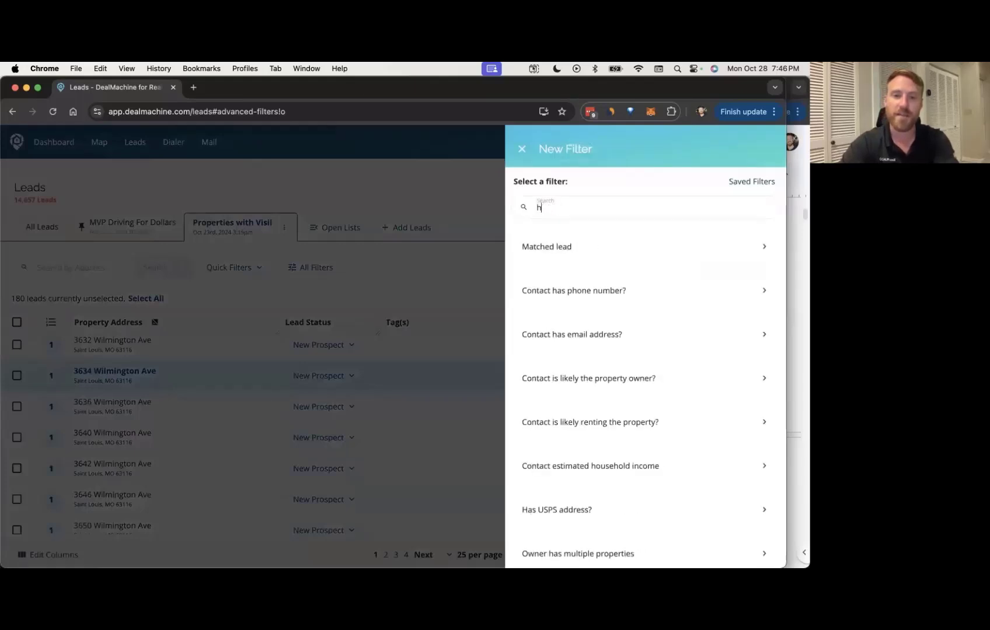
type("tag")
left_click(559, 245)
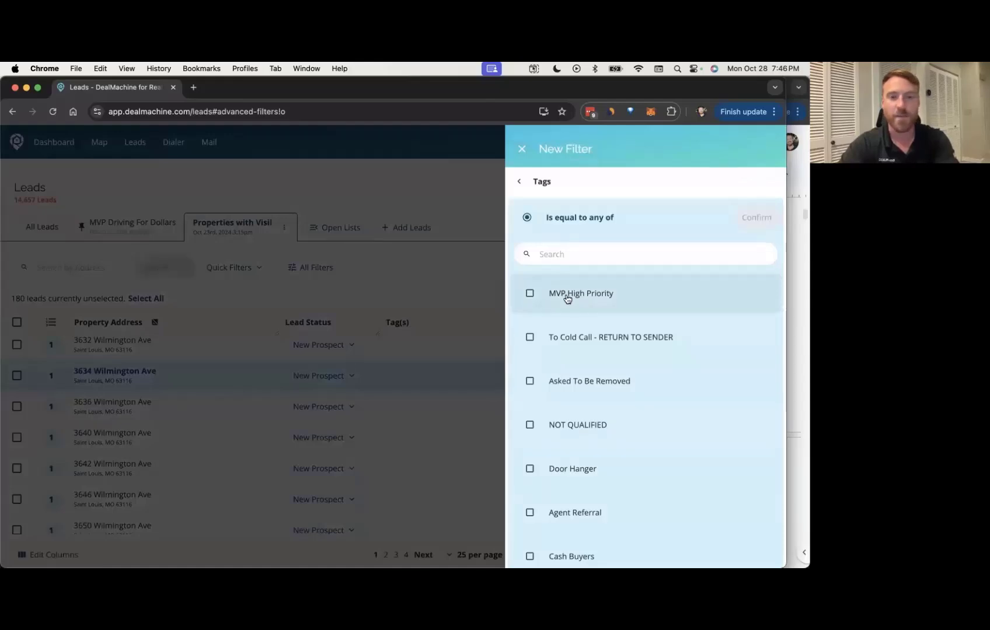
left_click(518, 148)
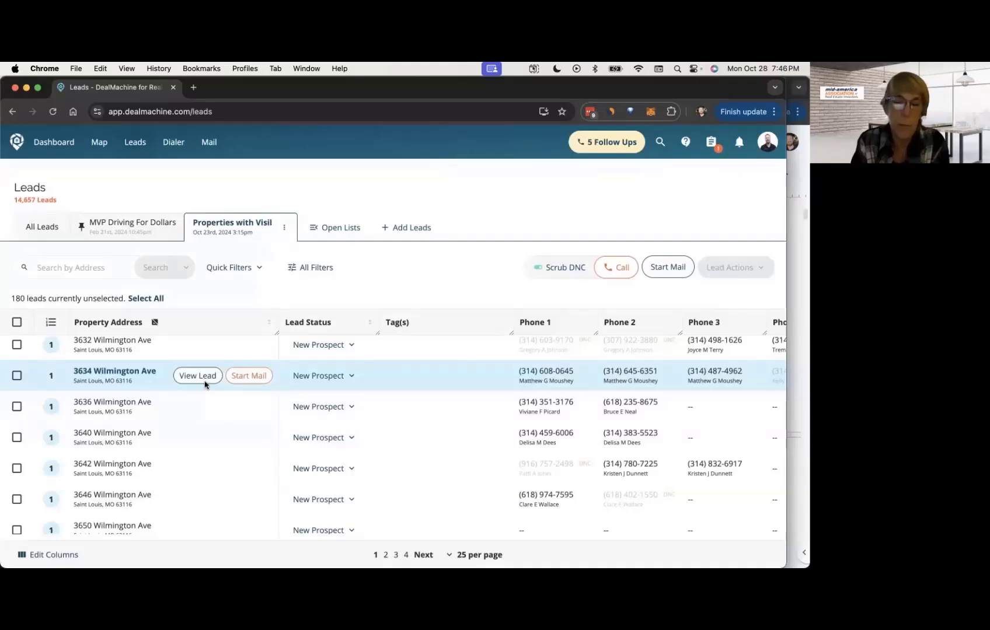
Step: Reopen the highlighted lead, review its tag choices without picking one, and close the lead's details
left_click(199, 377)
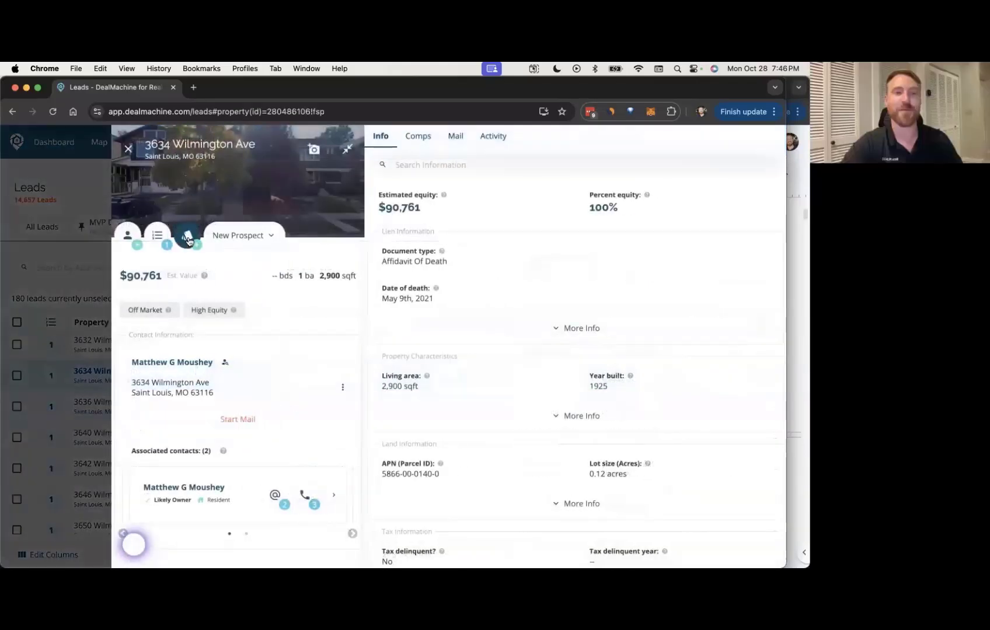
left_click(188, 239)
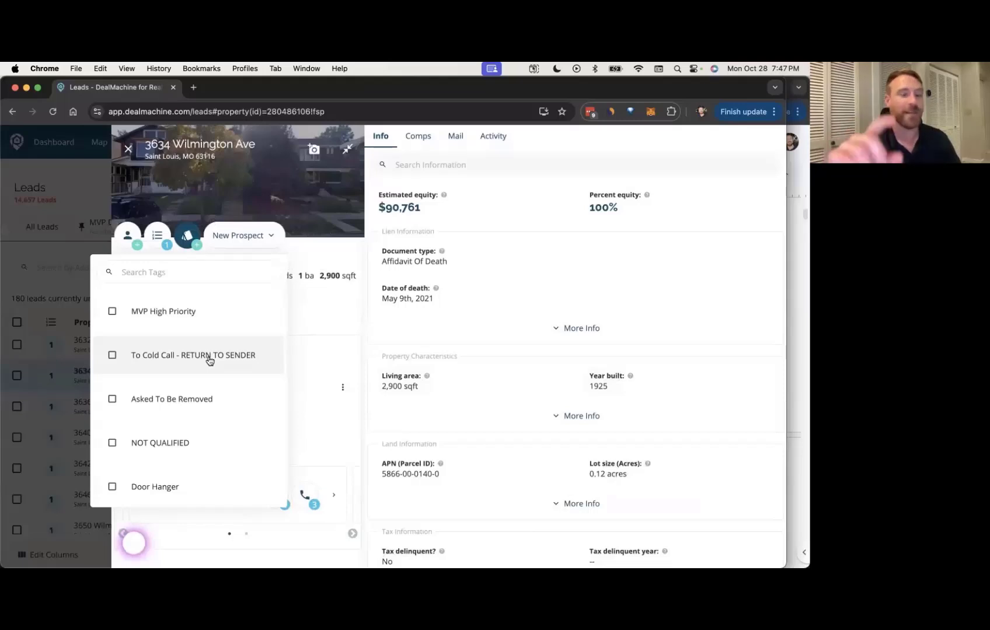
left_click(186, 236)
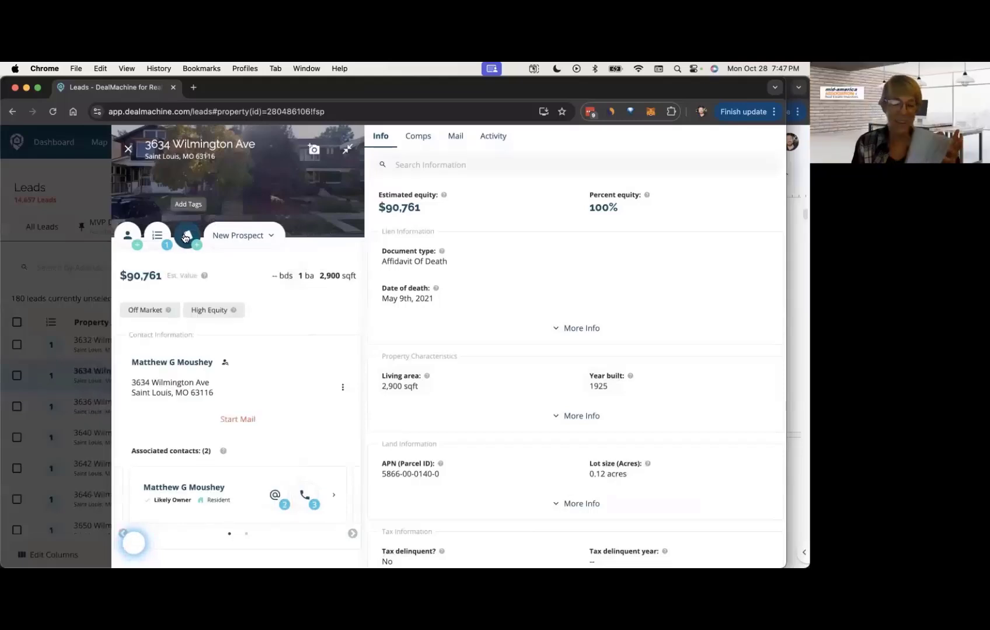
left_click(128, 149)
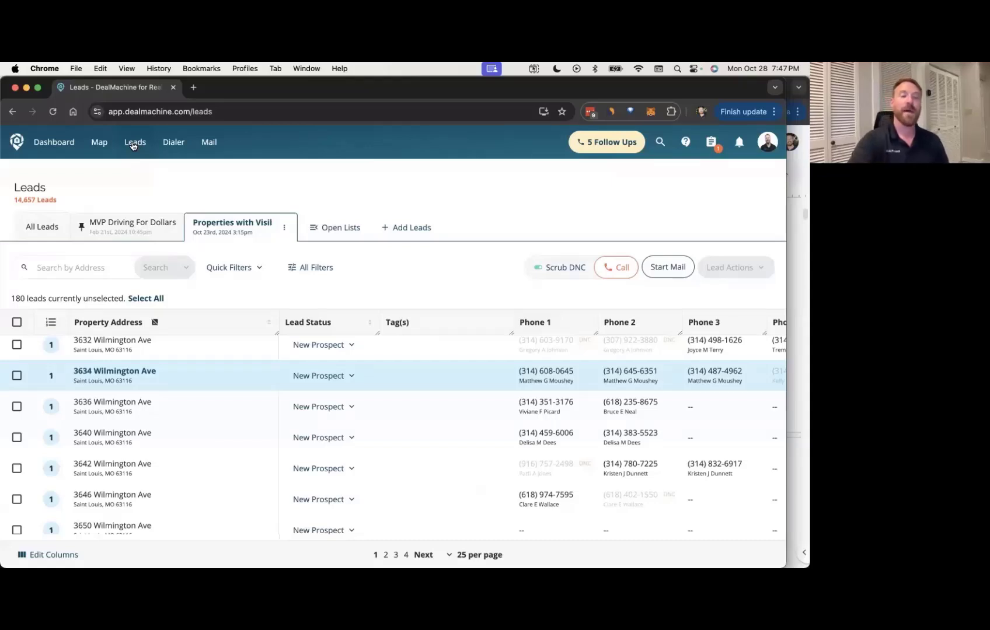
Step: Switch to the Google Docs presentation outline, check the dialer talking points, and return to DealMachine
left_click(795, 276)
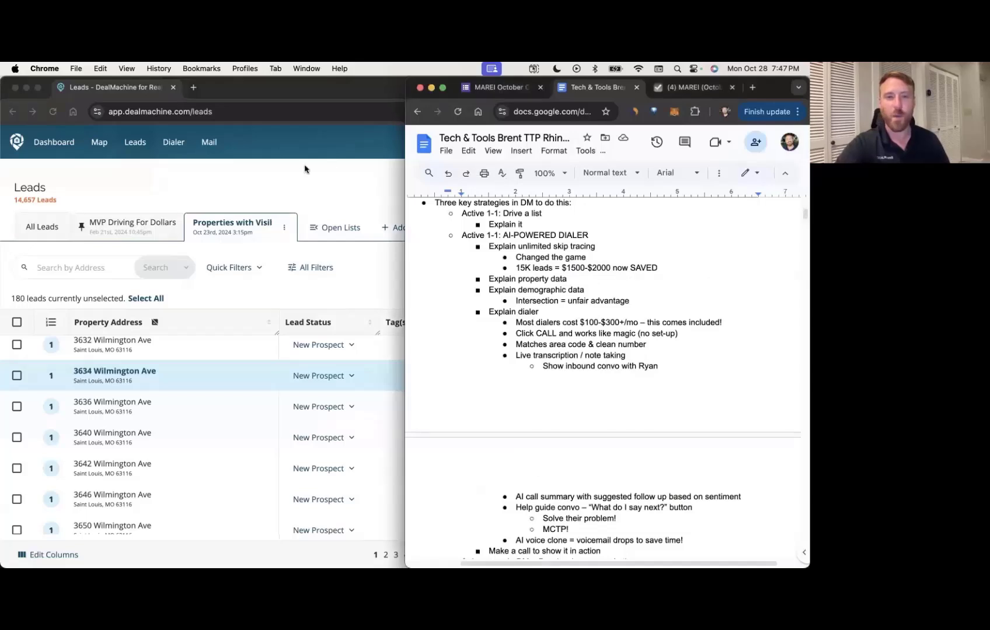
scroll(705, 440, "up", 1)
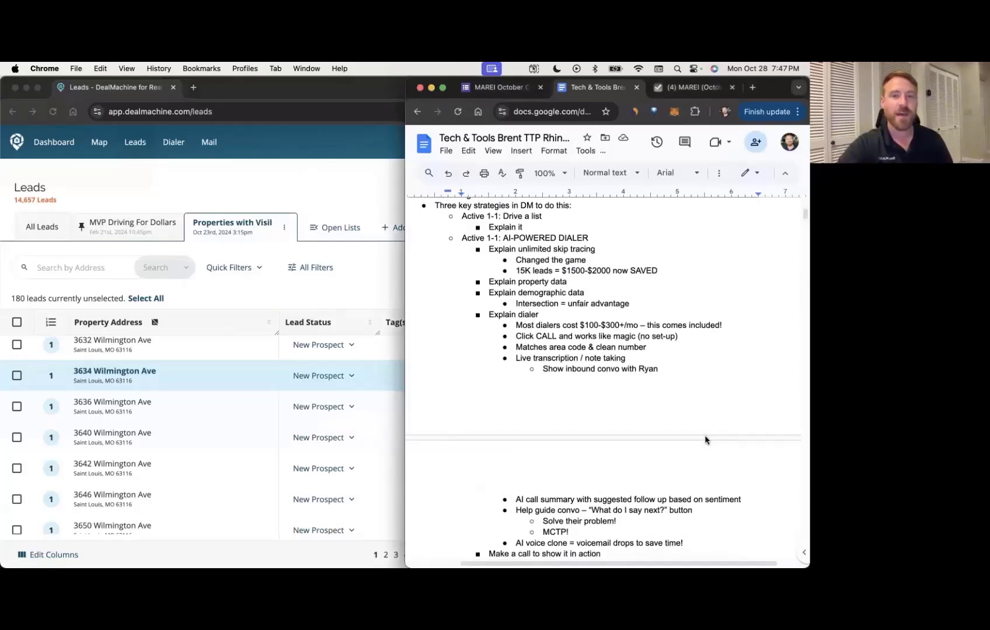
scroll(705, 440, "down", 1)
left_click(111, 200)
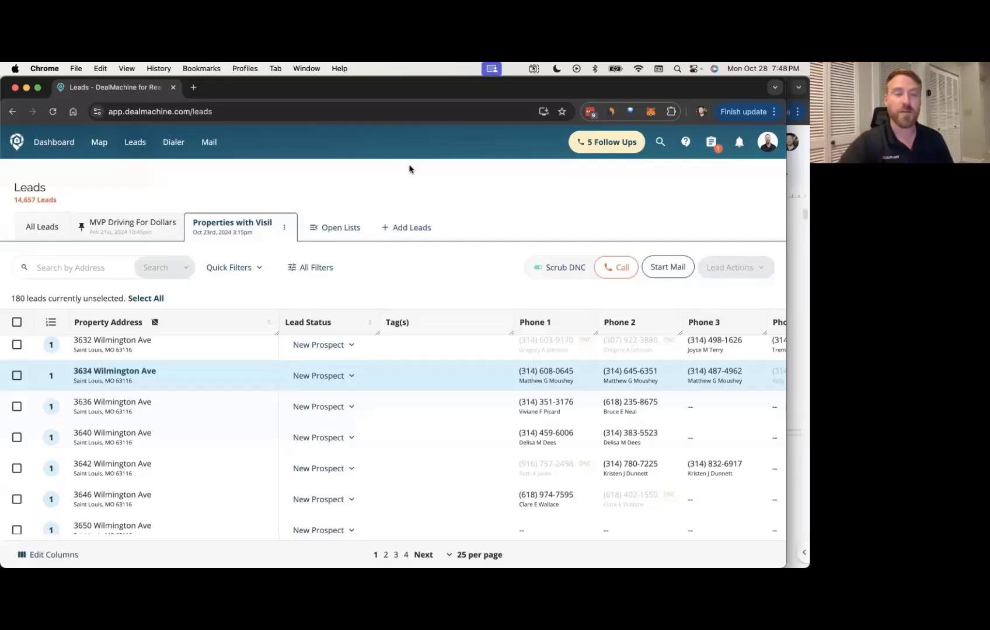
Step: Select all leads, view the new task form for driving this list, and close it without creating the task
left_click(154, 299)
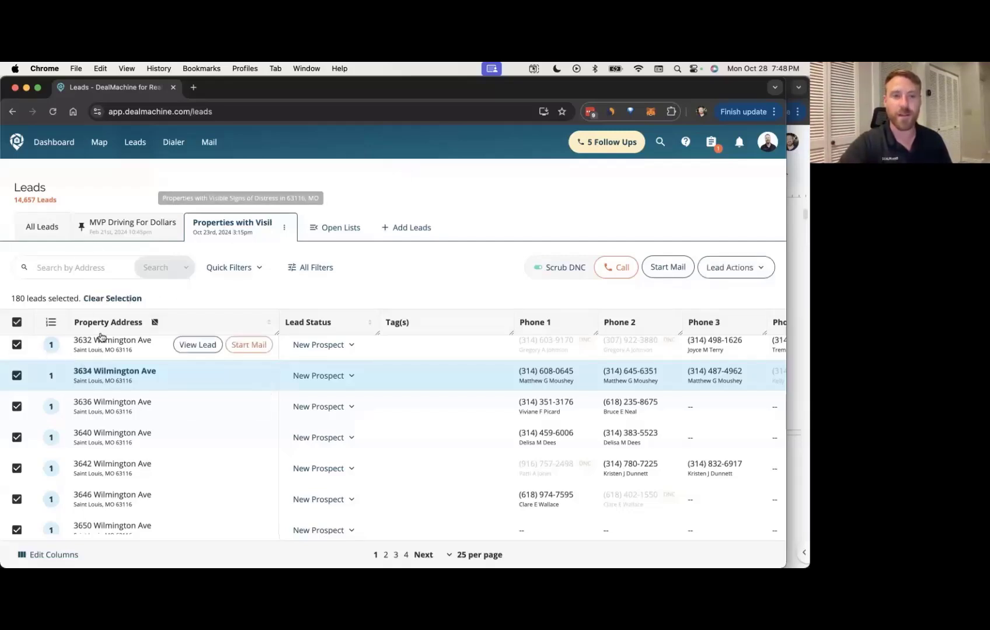
left_click(758, 274)
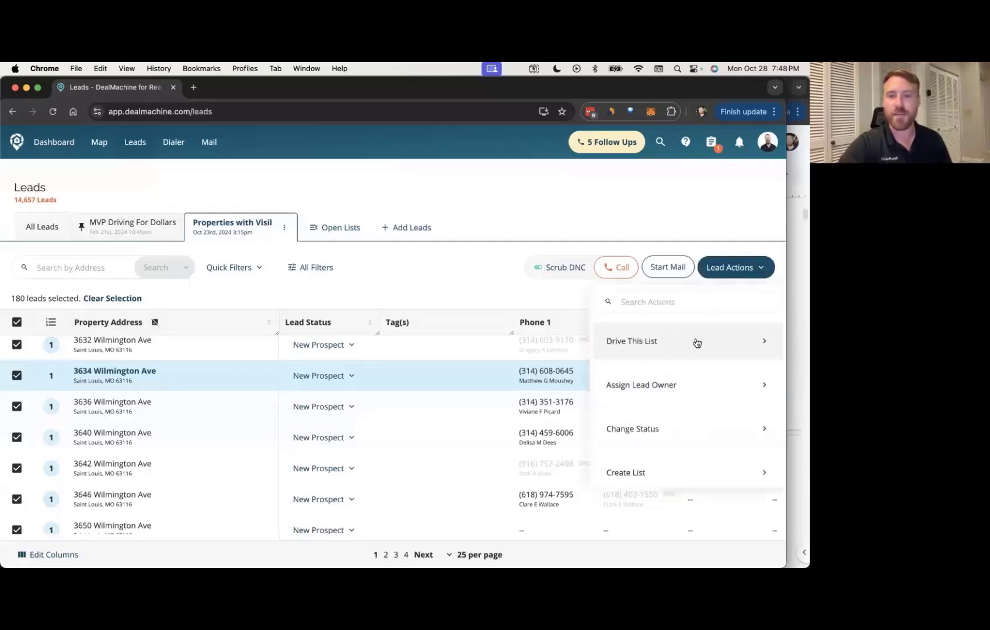
left_click(648, 349)
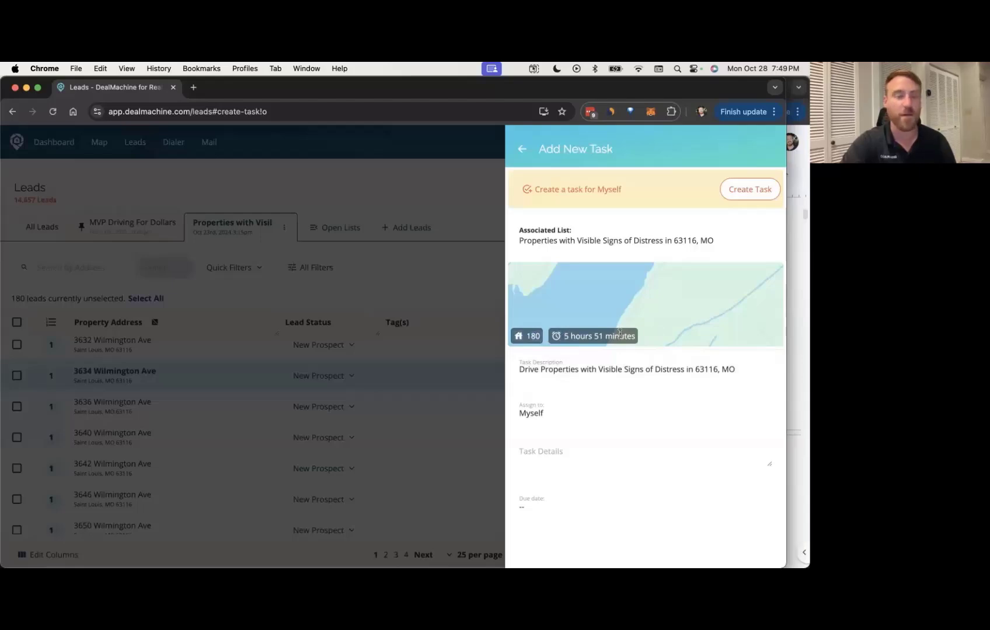
left_click(474, 213)
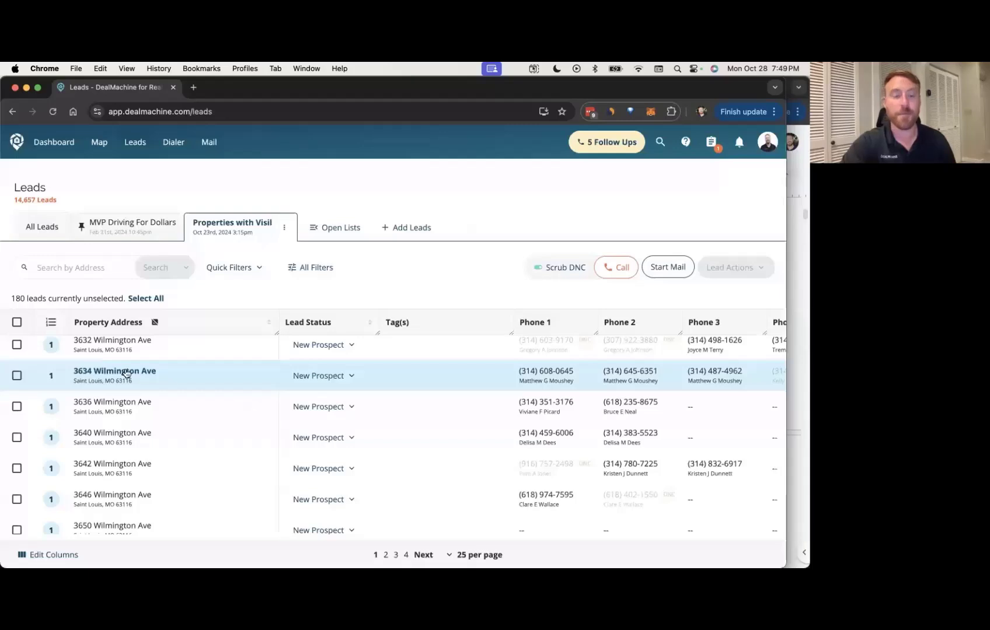
Step: Switch to the Google Docs outline, review the skip tracing and dialer talking points, and return to DealMachine
mouse_move(145, 385)
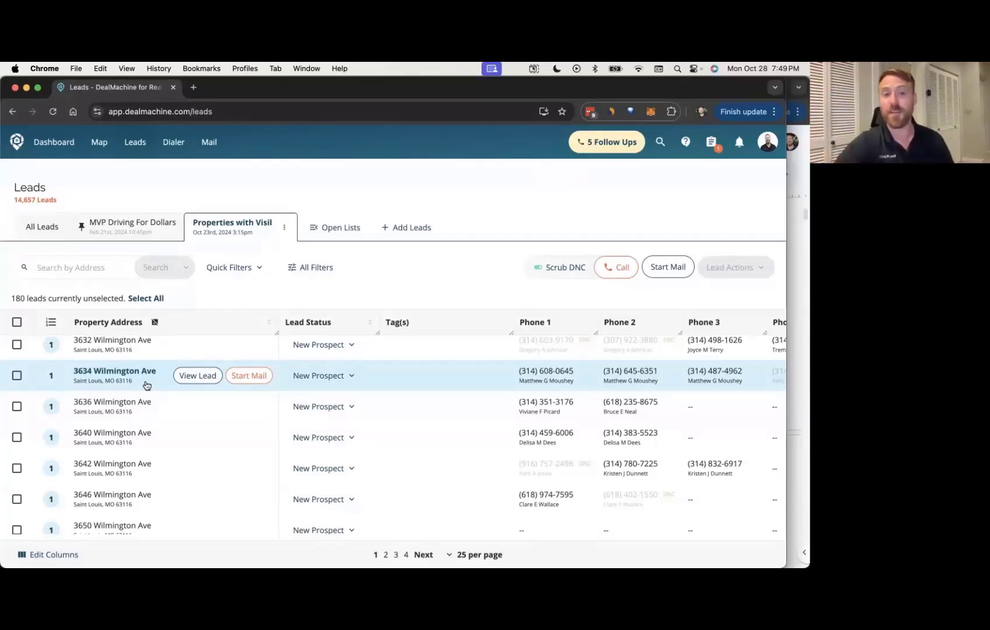
key("ctrl+Left")
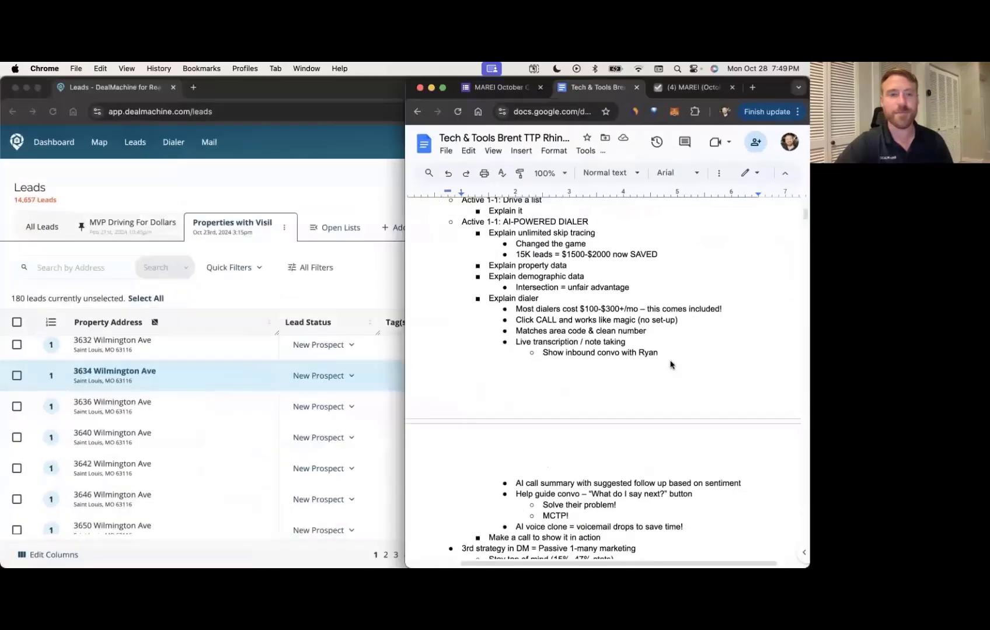
scroll(670, 365, "down", 2)
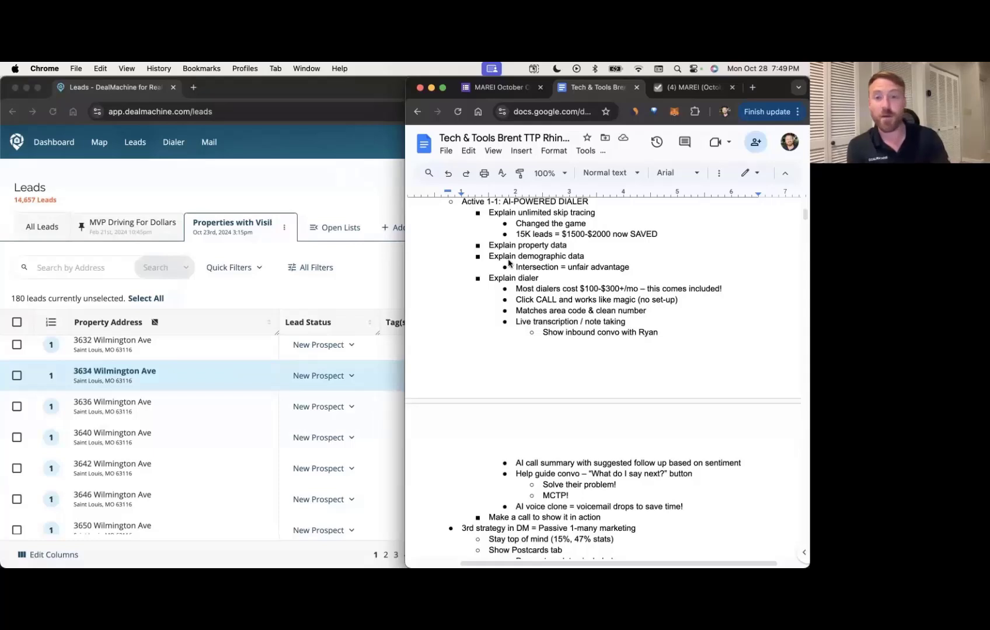
left_click(379, 178)
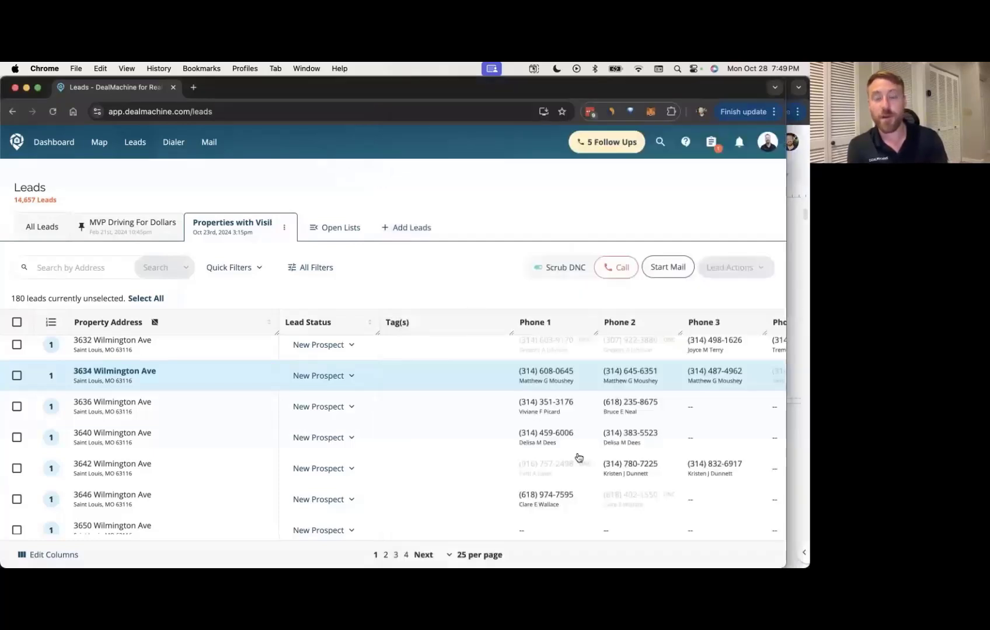
Step: Look over the list's phone columns and set the lead list to show 100 leads per page
scroll(574, 453, "up", 2)
scroll(576, 455, "down", 10)
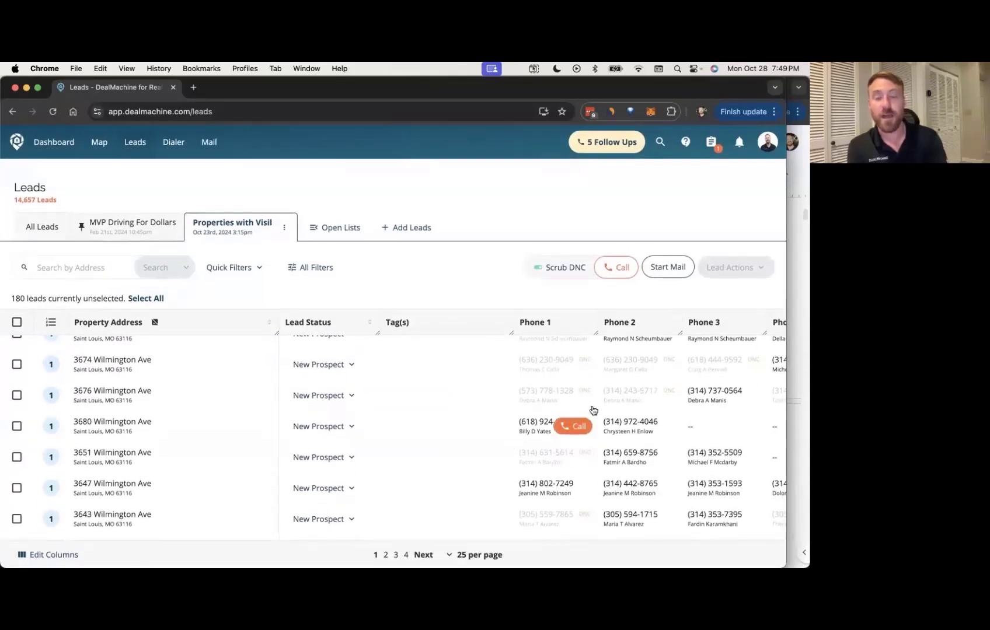
scroll(661, 412, "up", 5)
scroll(661, 414, "down", 5)
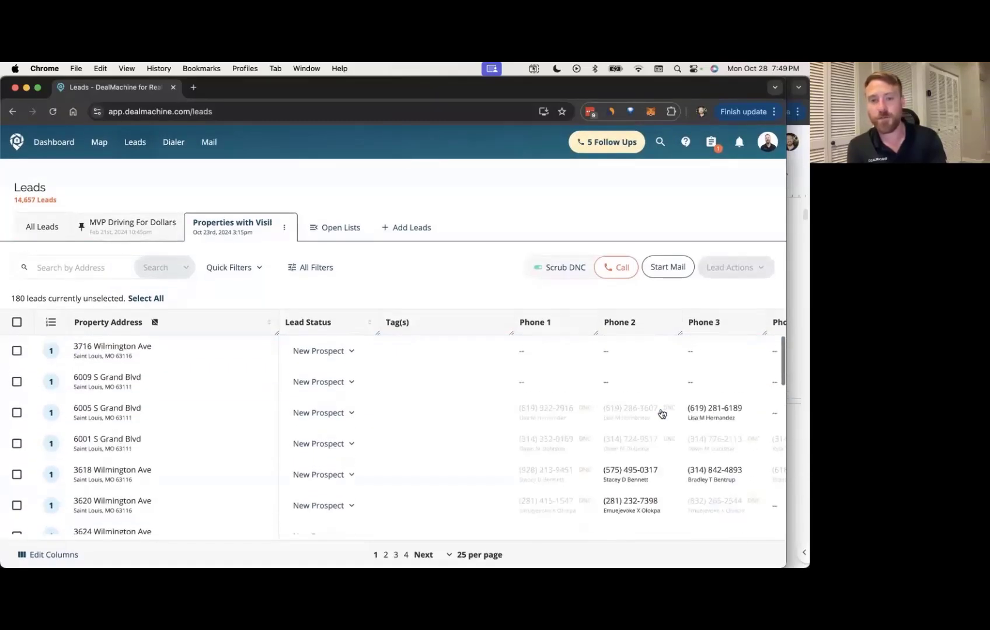
left_click(476, 554)
left_click(462, 525)
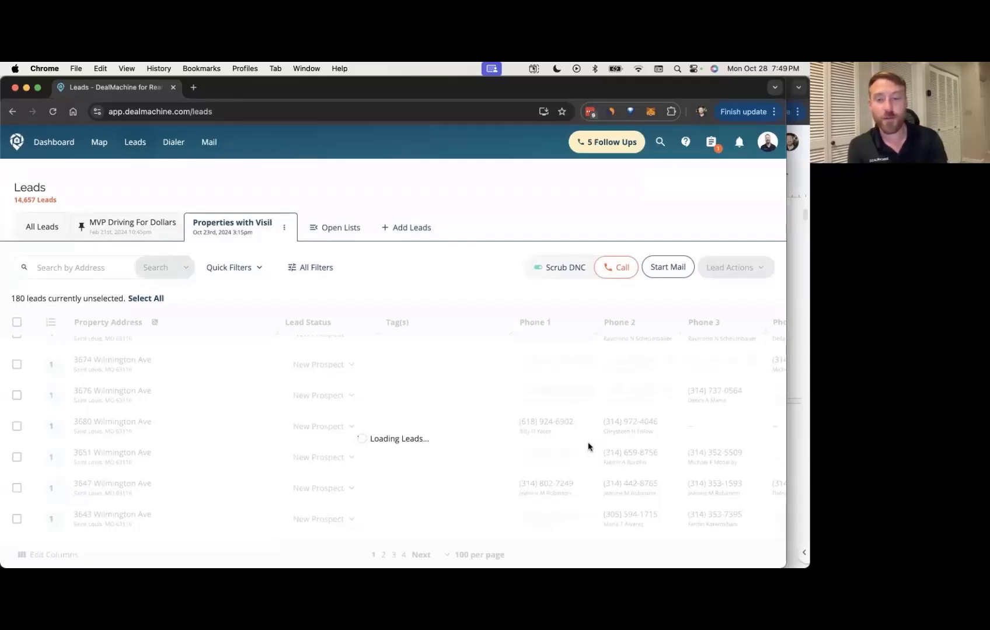
Step: Examine the owners' phone numbers and DNC markings throughout the expanded lead list
scroll(589, 447, "down", 15)
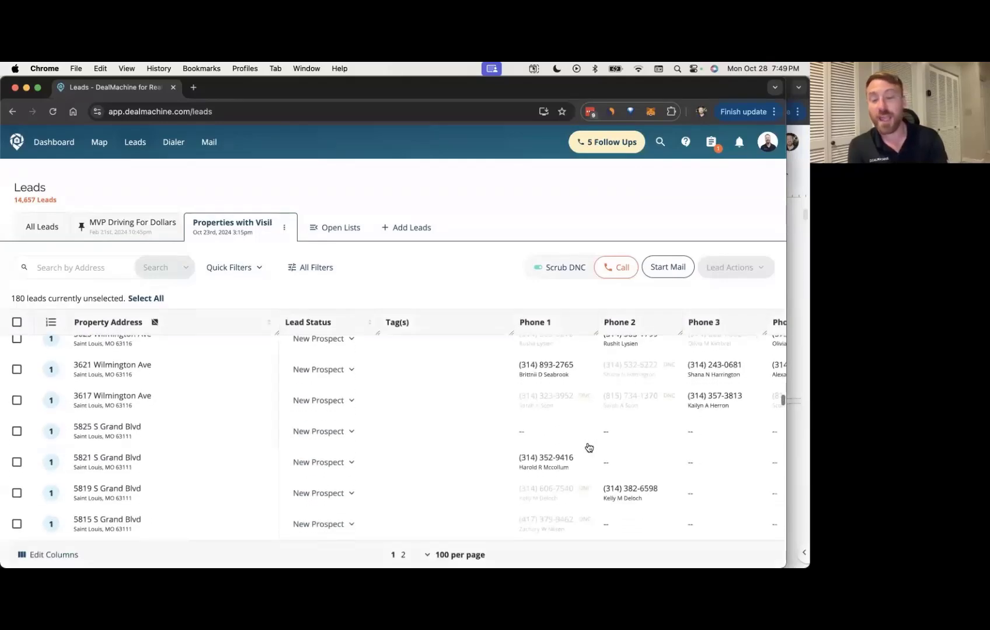
scroll(589, 447, "down", 10)
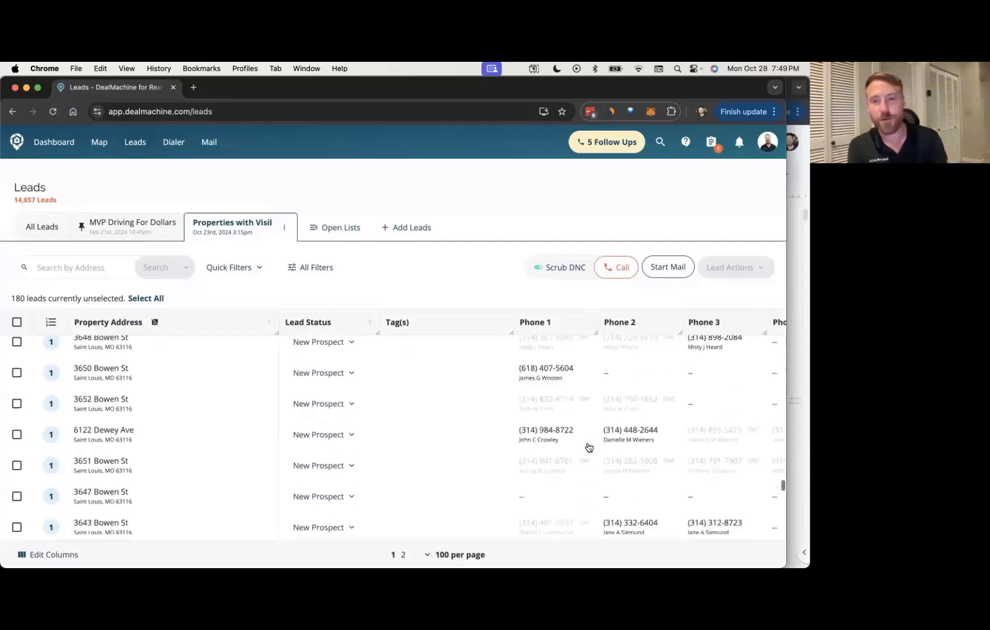
scroll(588, 447, "up", 5)
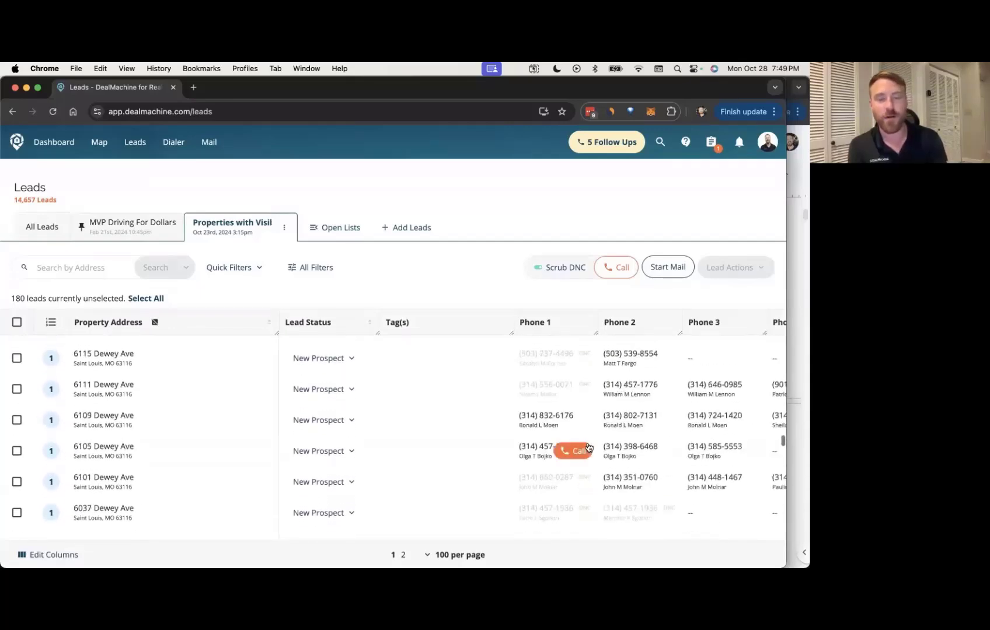
scroll(589, 447, "down", 3)
scroll(589, 447, "down", 1)
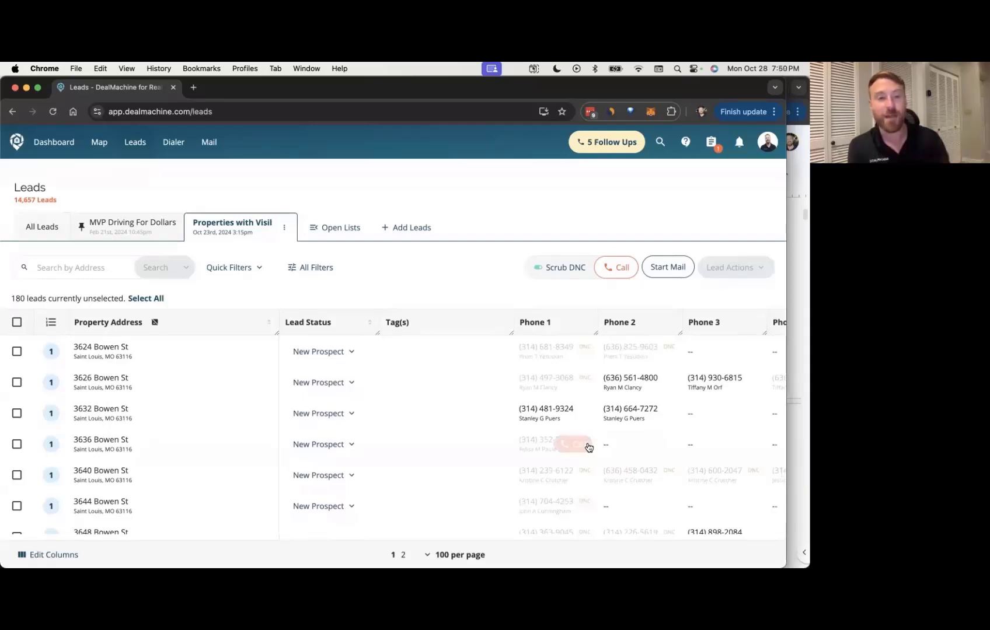
Step: Consult the AI-powered dialer section of the Google Docs outline and return to DealMachine to look over nearby leads
left_click(799, 316)
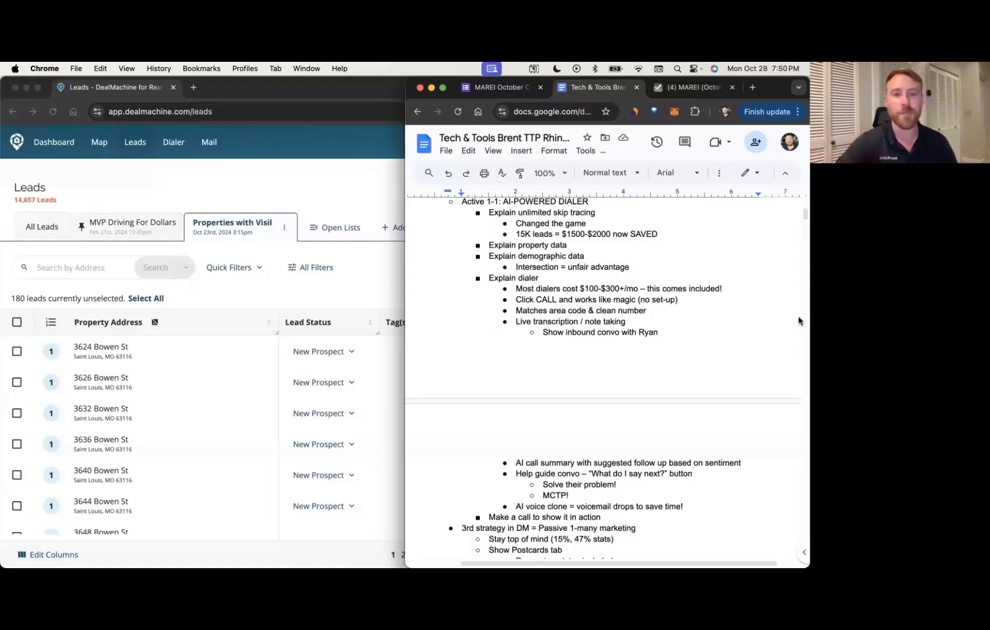
left_click(376, 190)
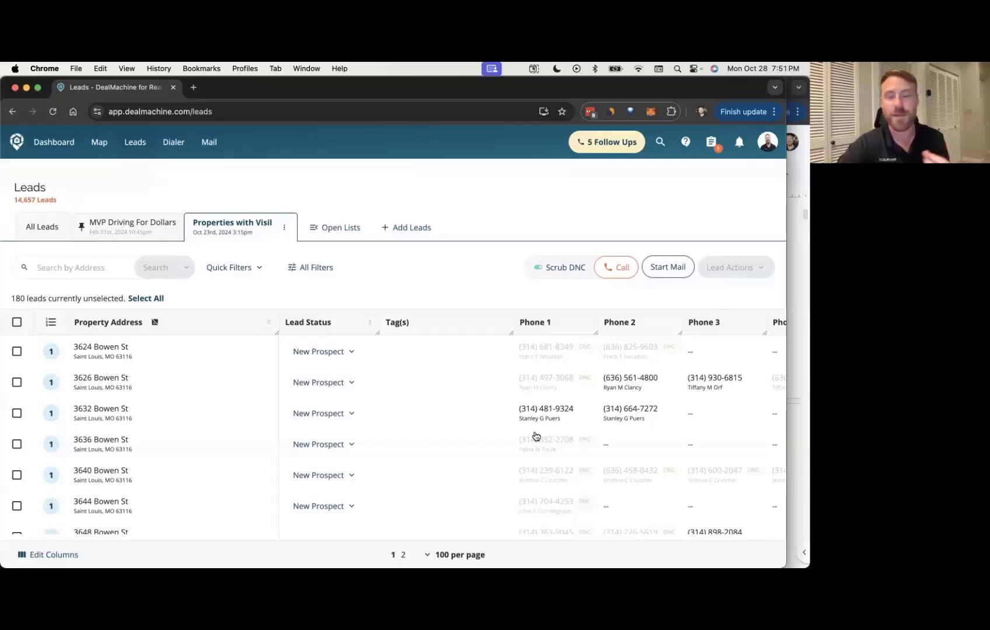
scroll(540, 411, "up", 3)
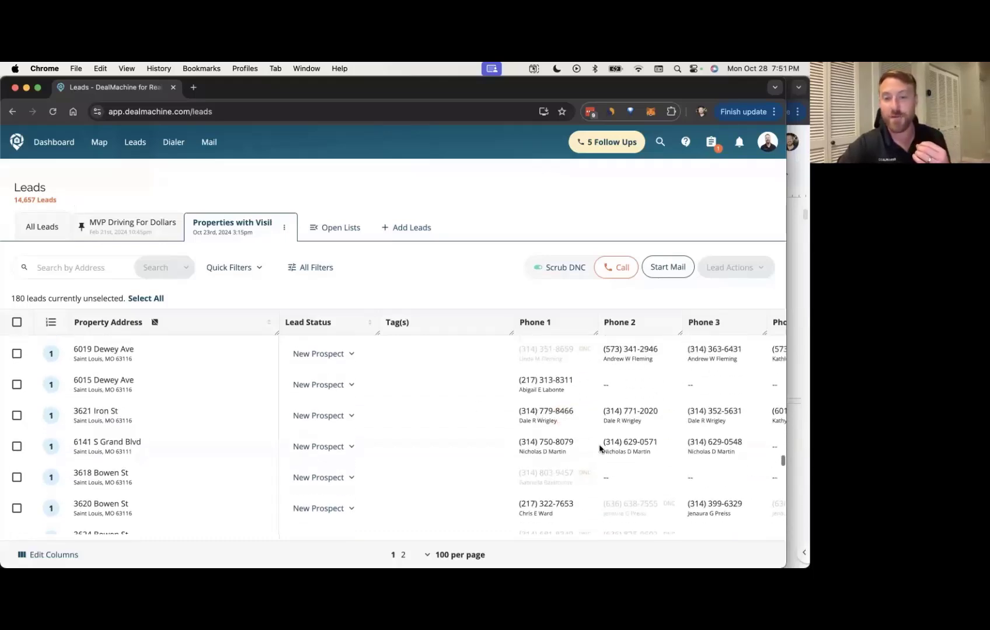
scroll(518, 443, "down", 1)
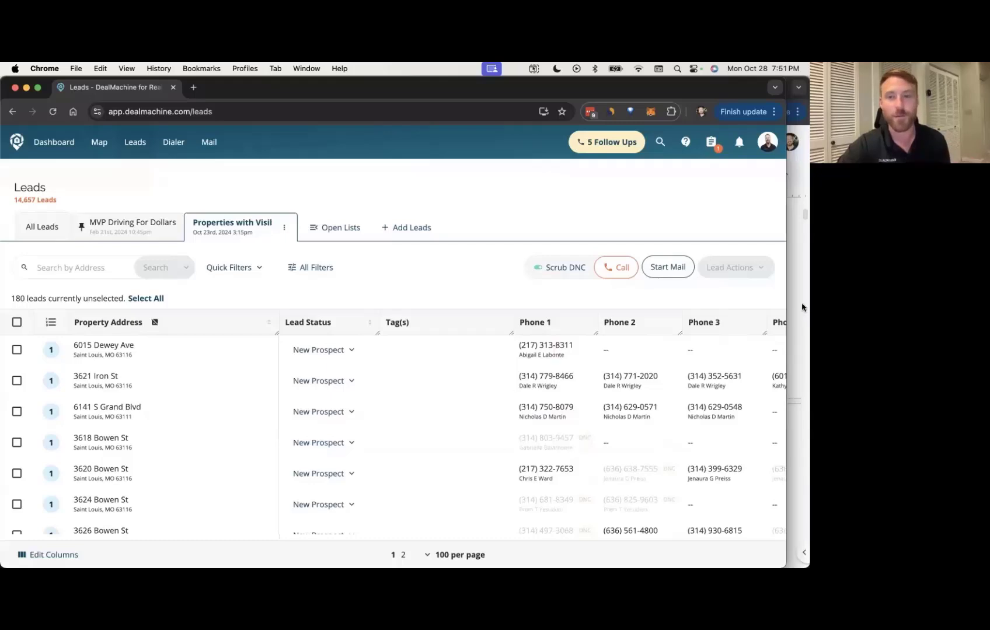
Step: Switch to Google Docs, read the outline from the dialer notes through the passive marketing strategy, and return to DealMachine
left_click(797, 277)
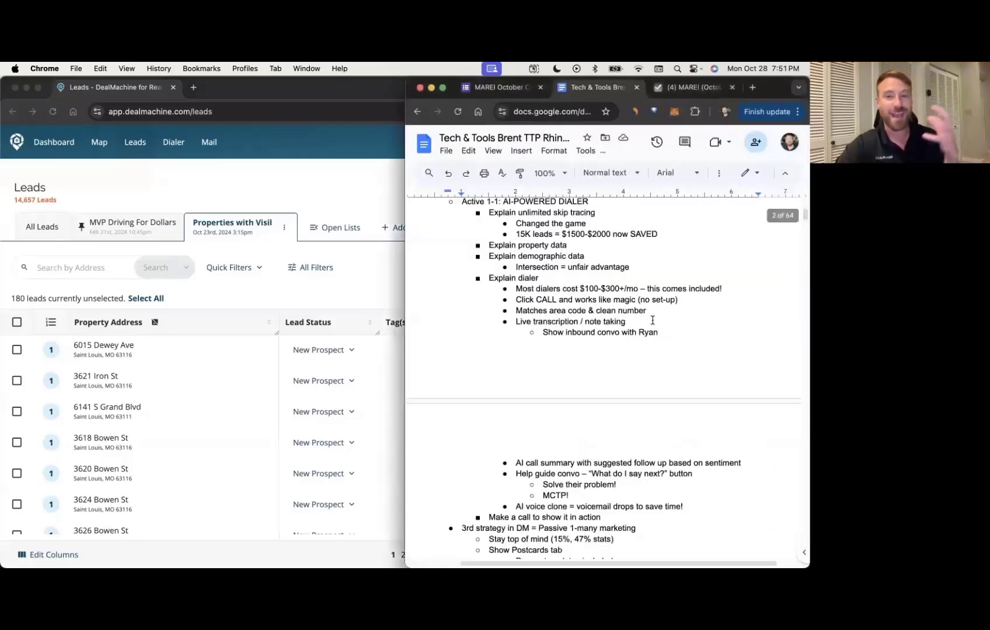
scroll(653, 320, "down", 3)
scroll(653, 320, "down", 1)
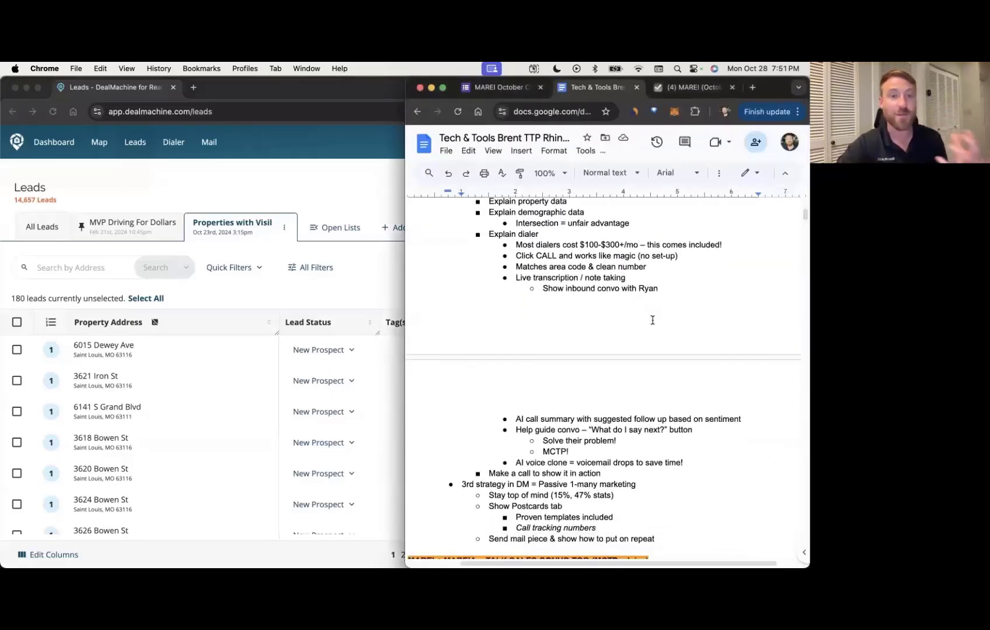
scroll(652, 320, "up", 1)
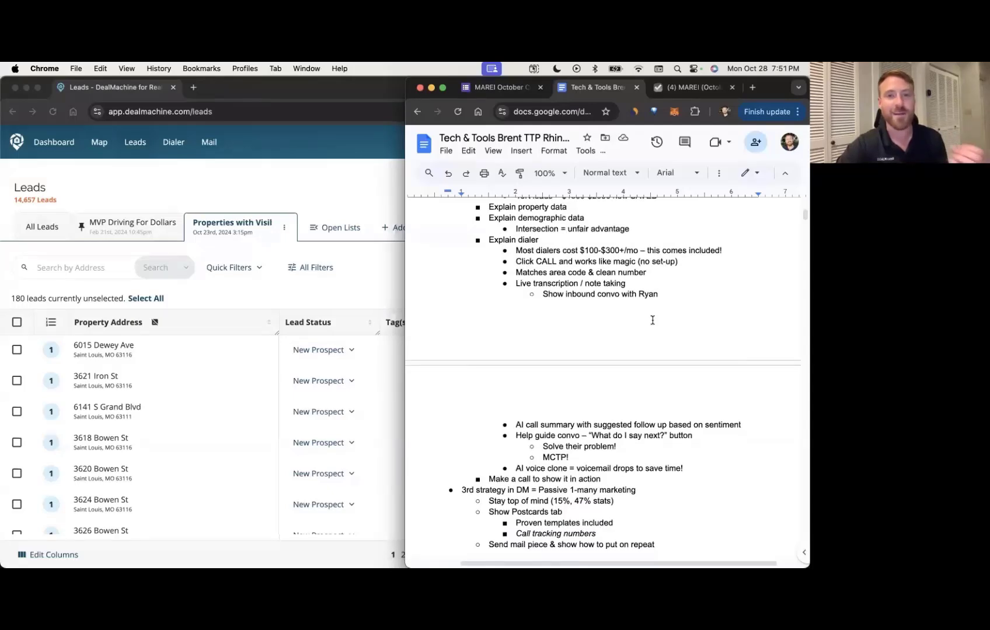
left_click(377, 213)
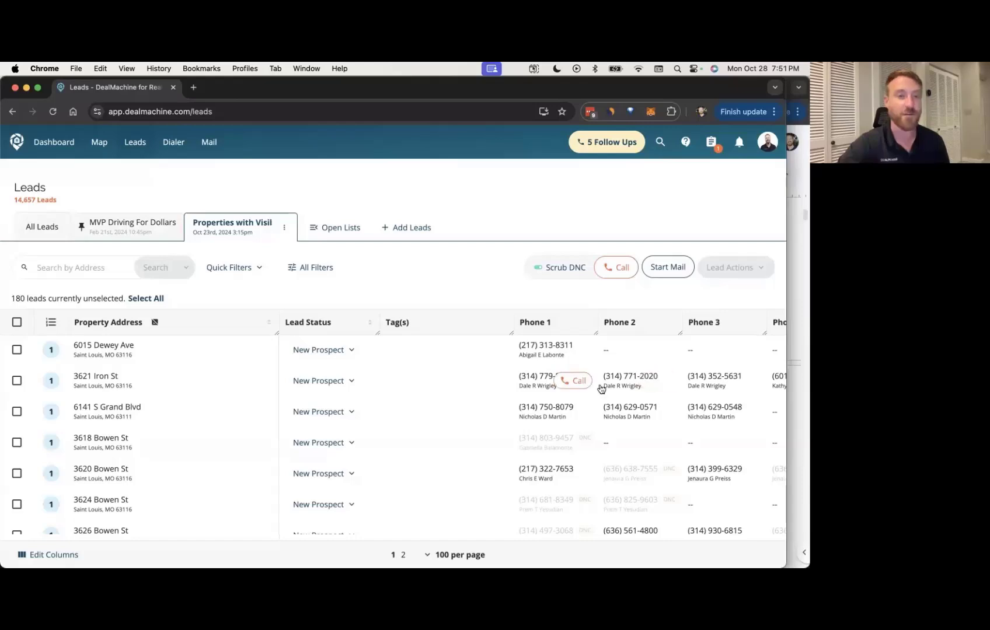
Step: Recheck the property and demographic data talking points in the Google Docs outline and return to the DealMachine leads
left_click(800, 292)
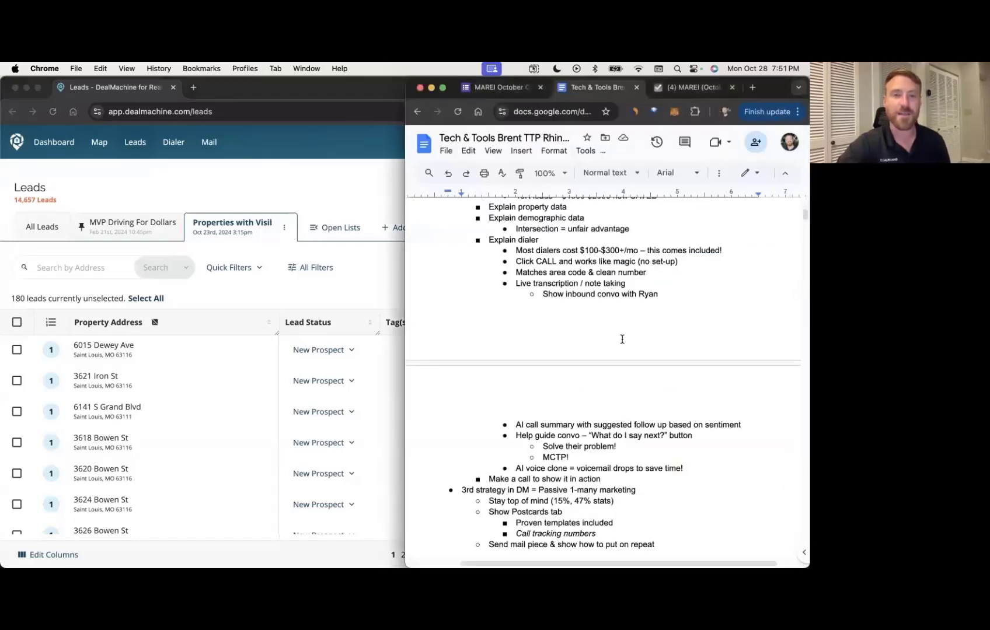
scroll(622, 339, "down", 1)
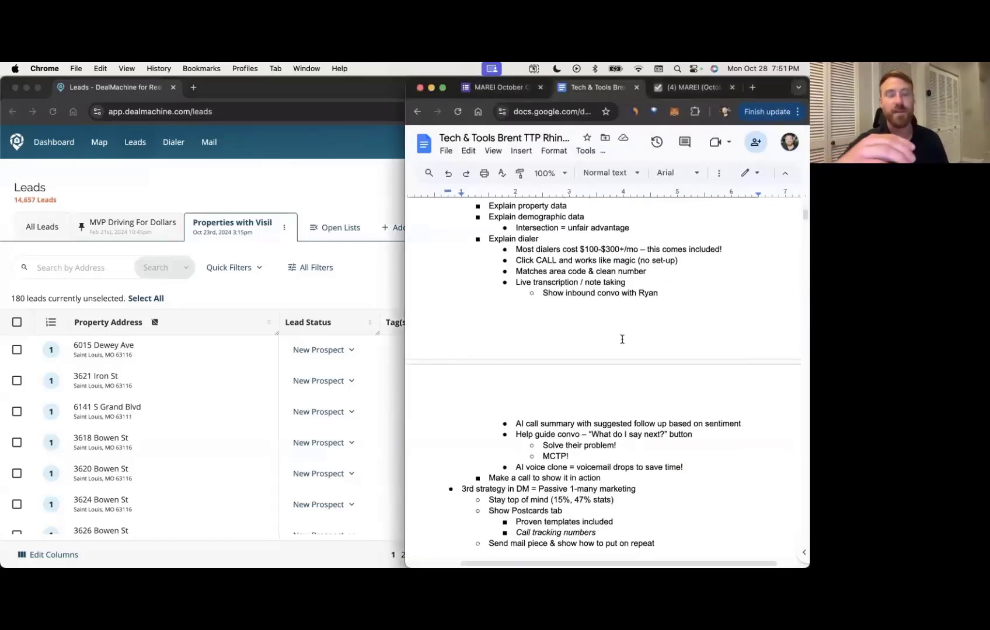
left_click(385, 179)
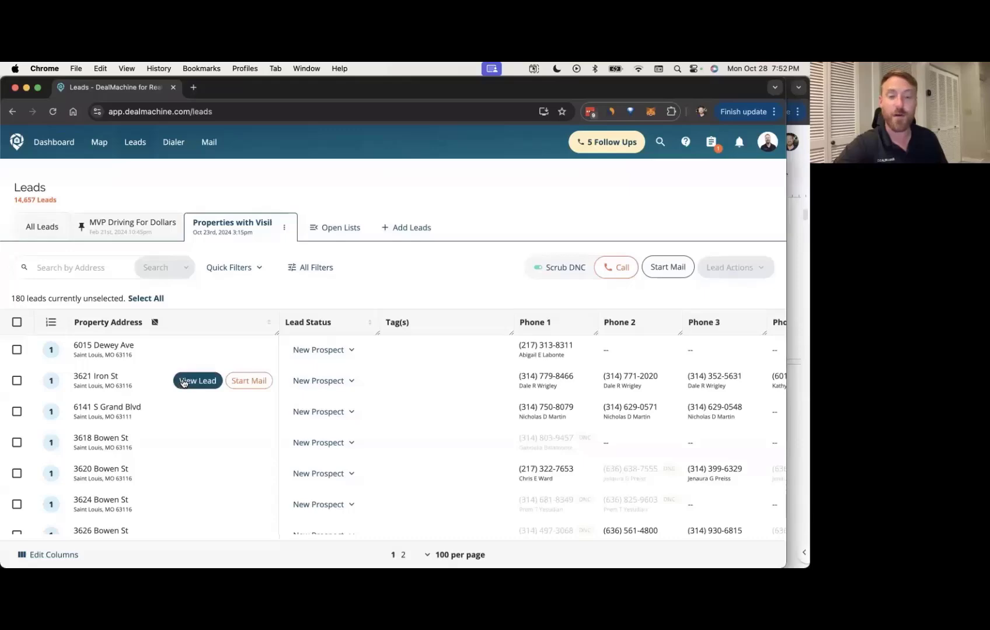
Step: Open the details of the Iron St lead and review its contact information, equity and first mortgage data
left_click(183, 382)
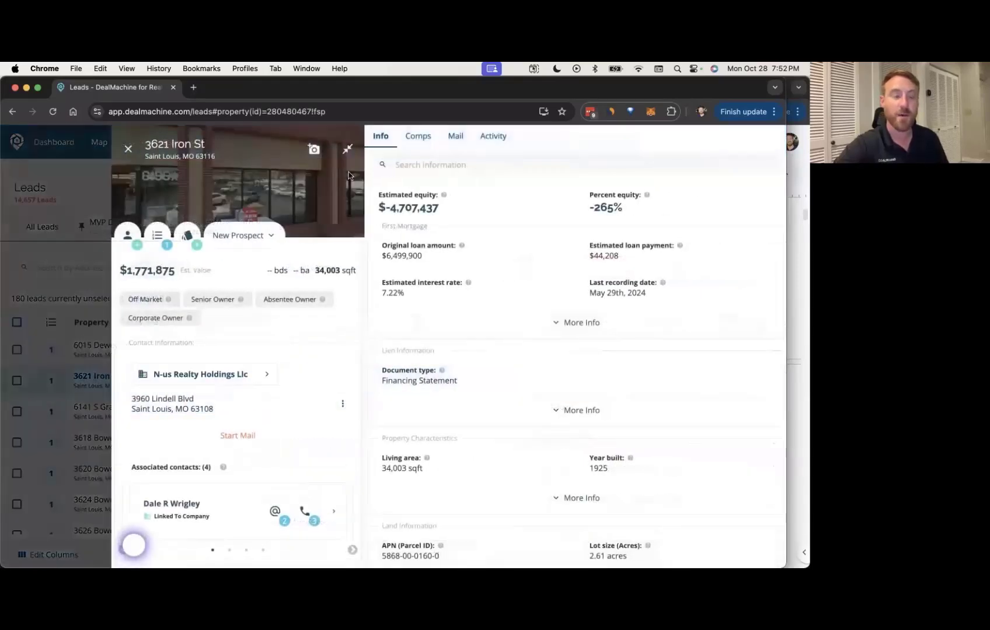
scroll(525, 327, "down", 3)
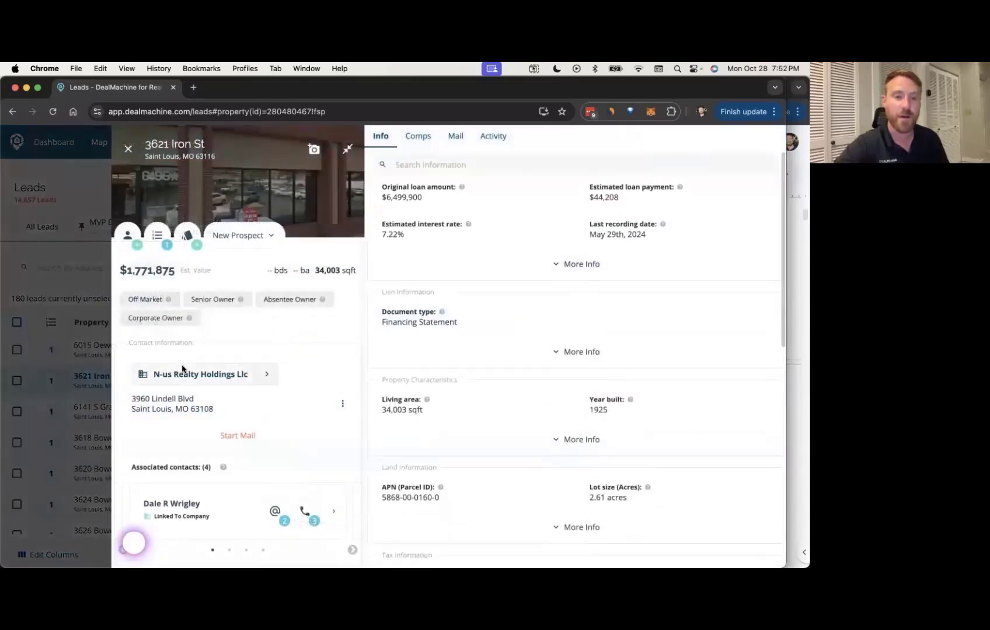
scroll(175, 470, "down", 2)
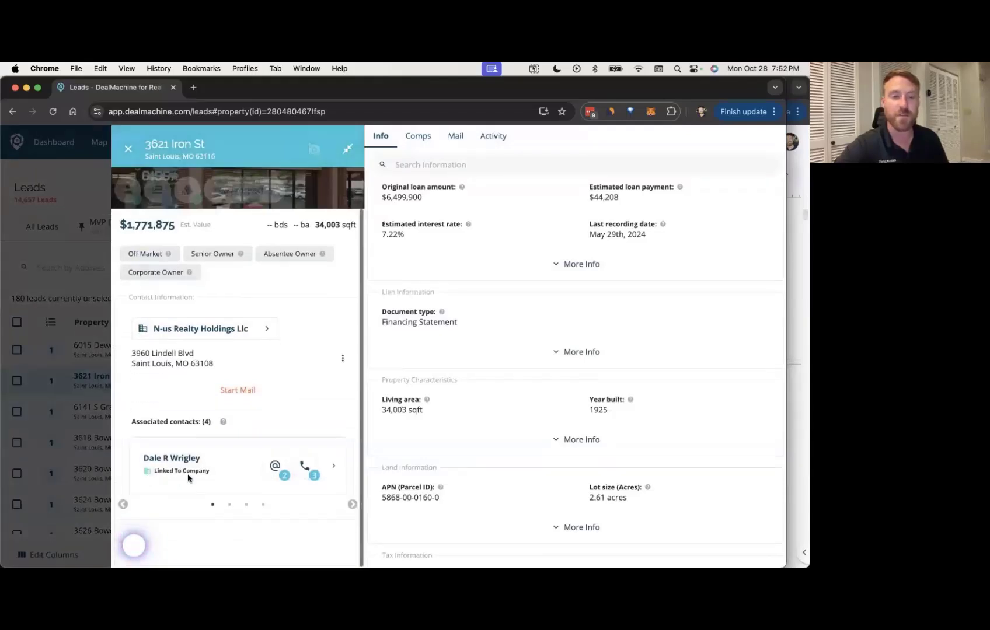
scroll(175, 474, "up", 2)
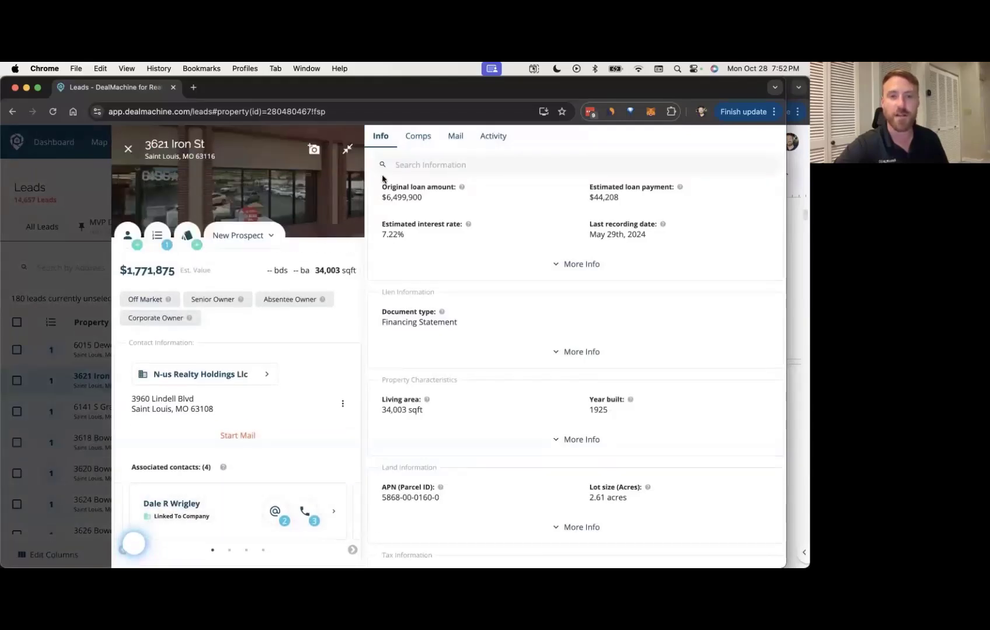
scroll(483, 363, "down", 1)
scroll(487, 350, "up", 2)
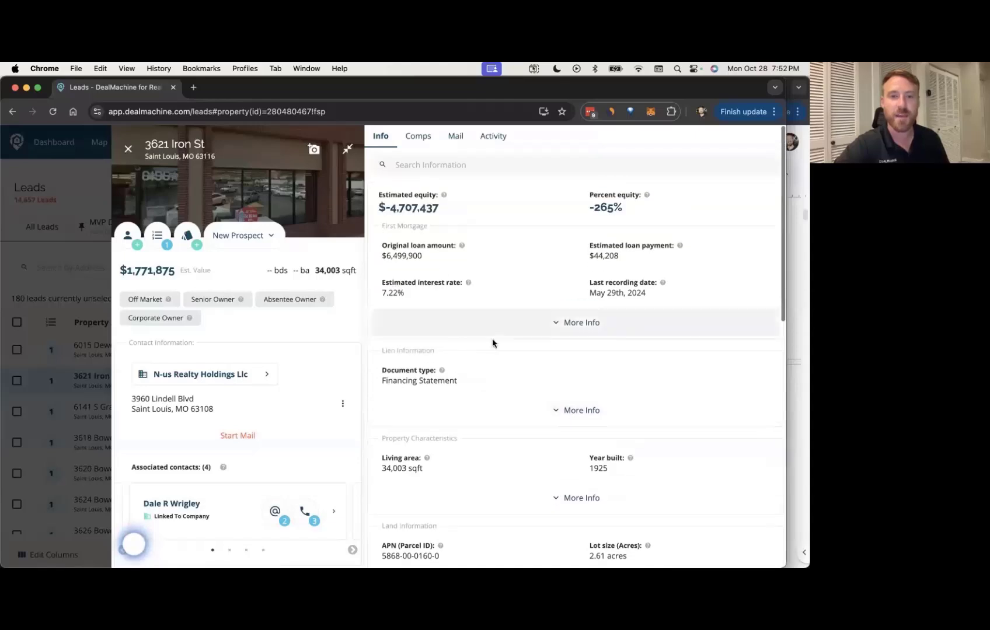
scroll(491, 344, "down", 1)
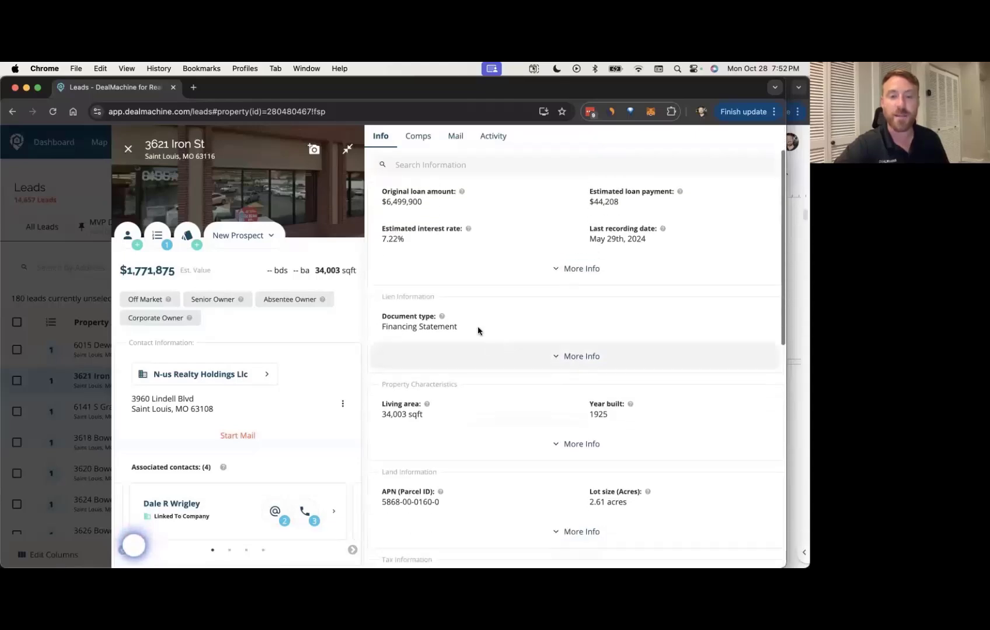
Step: Examine the lead's property, land, tax, sale history and repair information, and close its details
left_click(413, 266)
scroll(458, 282, "down", 8)
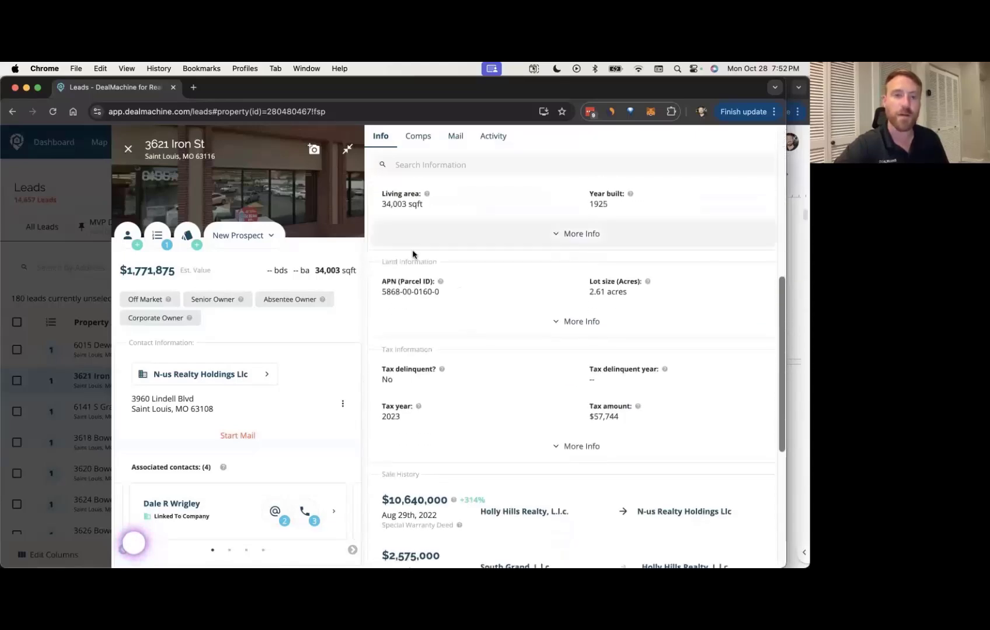
scroll(475, 332, "up", 1)
scroll(475, 330, "down", 3)
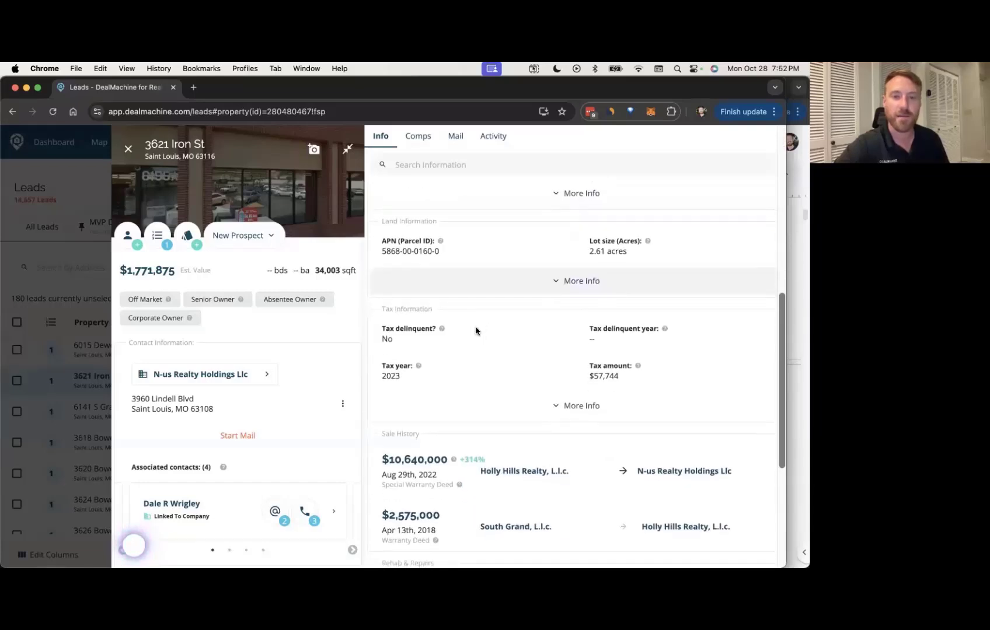
scroll(476, 331, "down", 4)
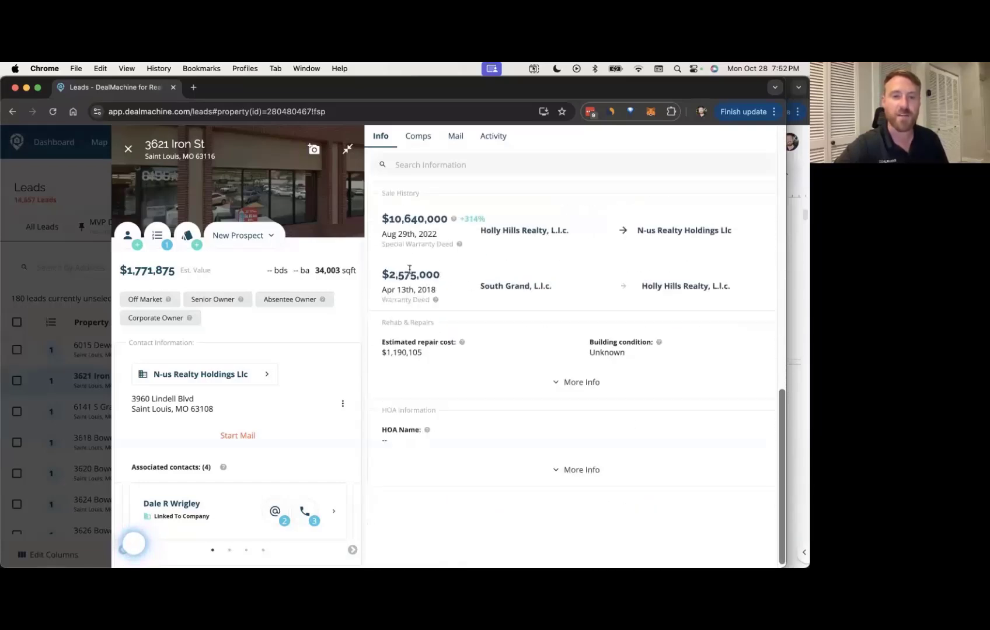
left_click(127, 146)
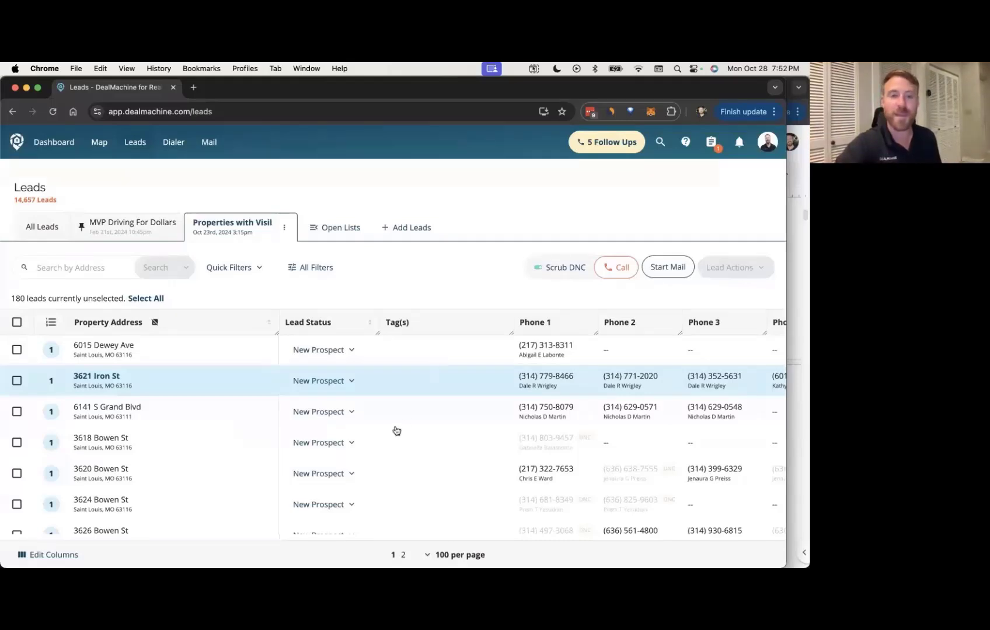
Step: Switch back to the Google Docs outline to consult the dialer notes
mouse_move(275, 412)
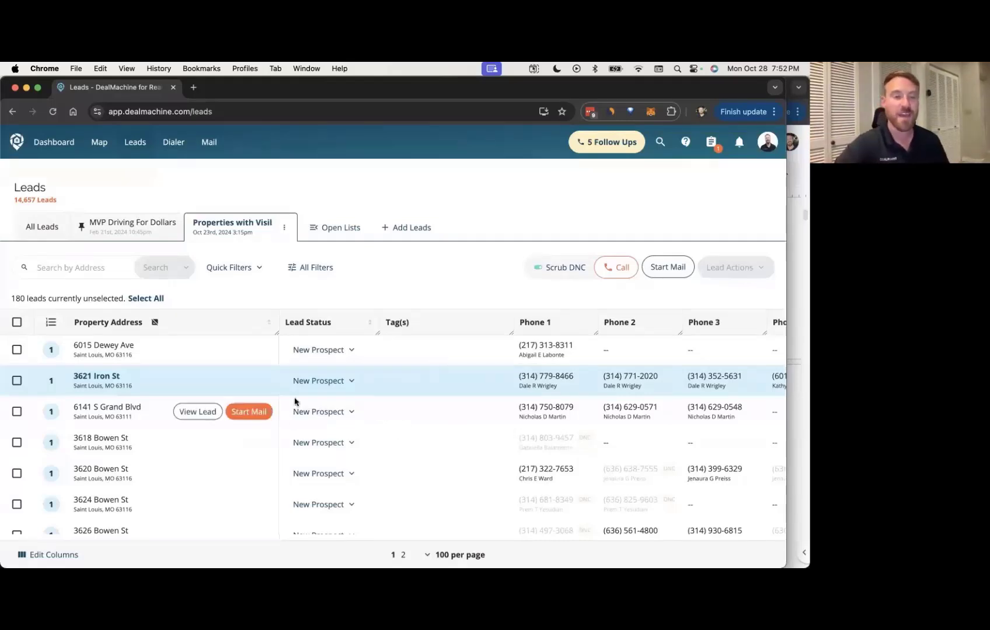
key("ctrl+Up")
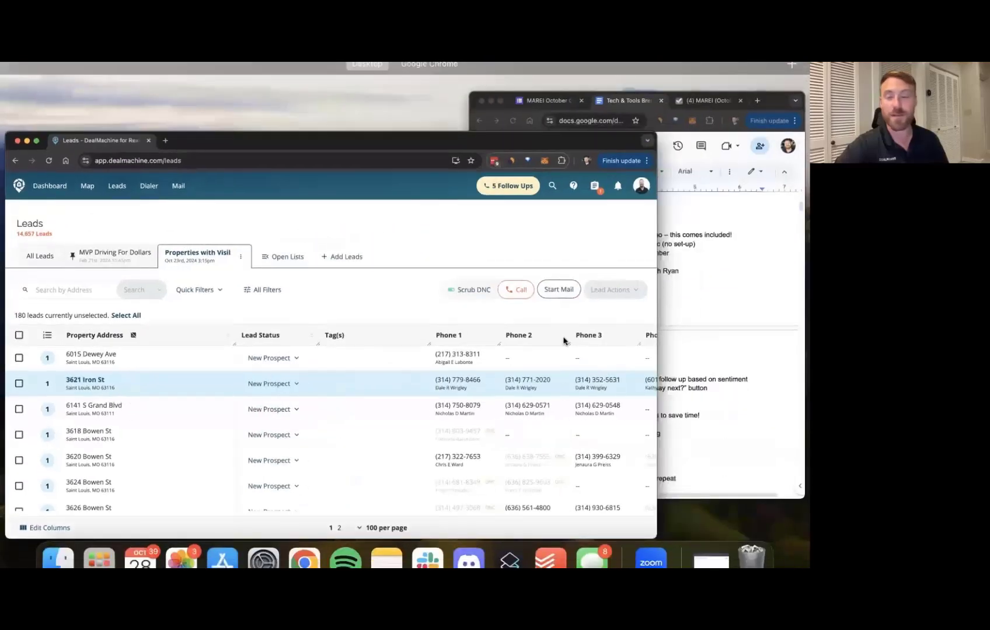
left_click(610, 331)
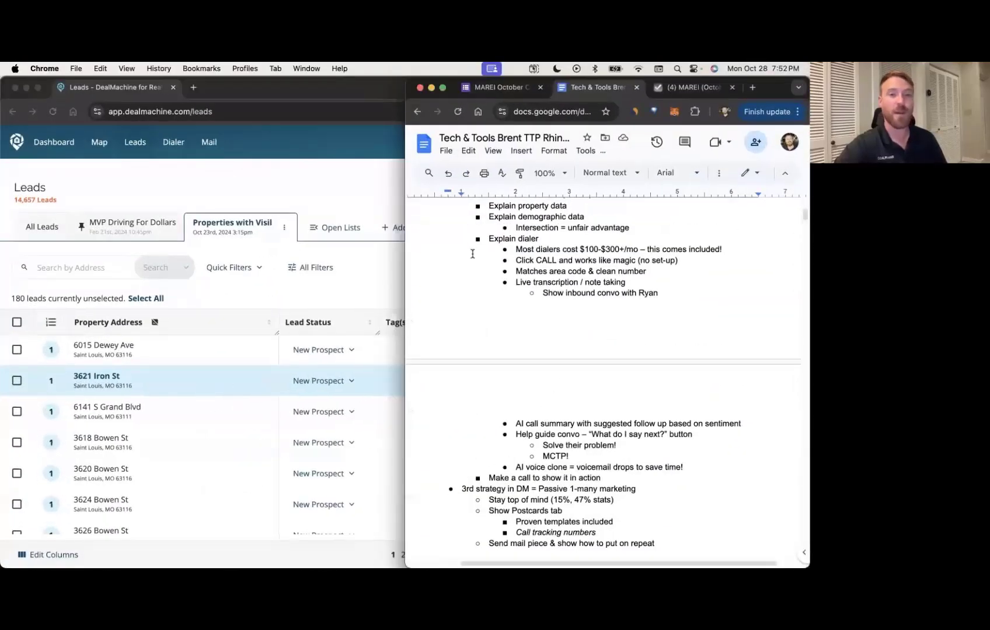
Step: Return to the DealMachine leads, open the likely owner's contact on the first Bowen St lead, and expand its basic information and real estate portfolio
left_click(358, 203)
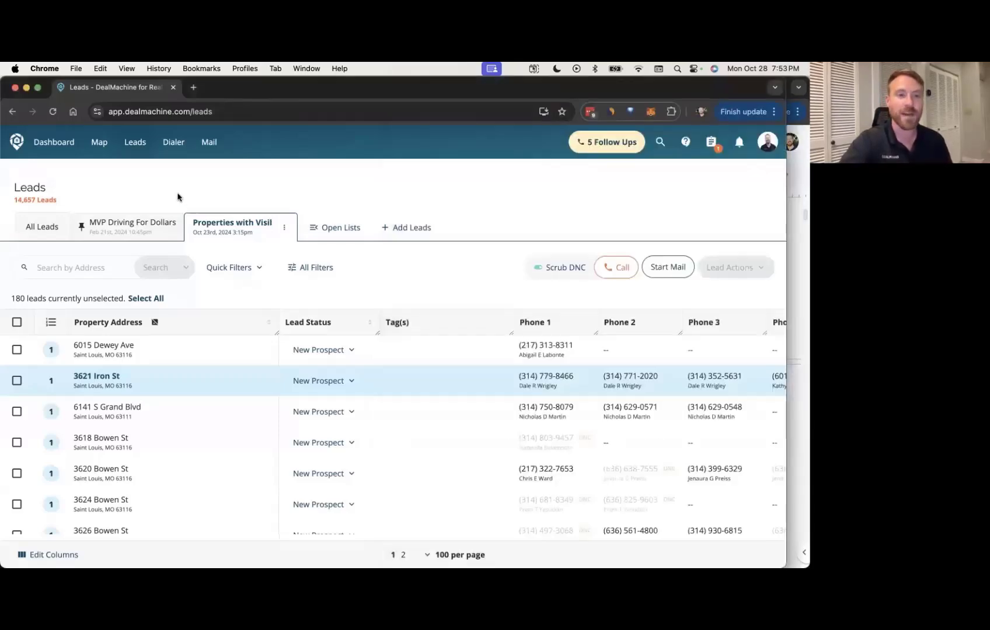
left_click(168, 453)
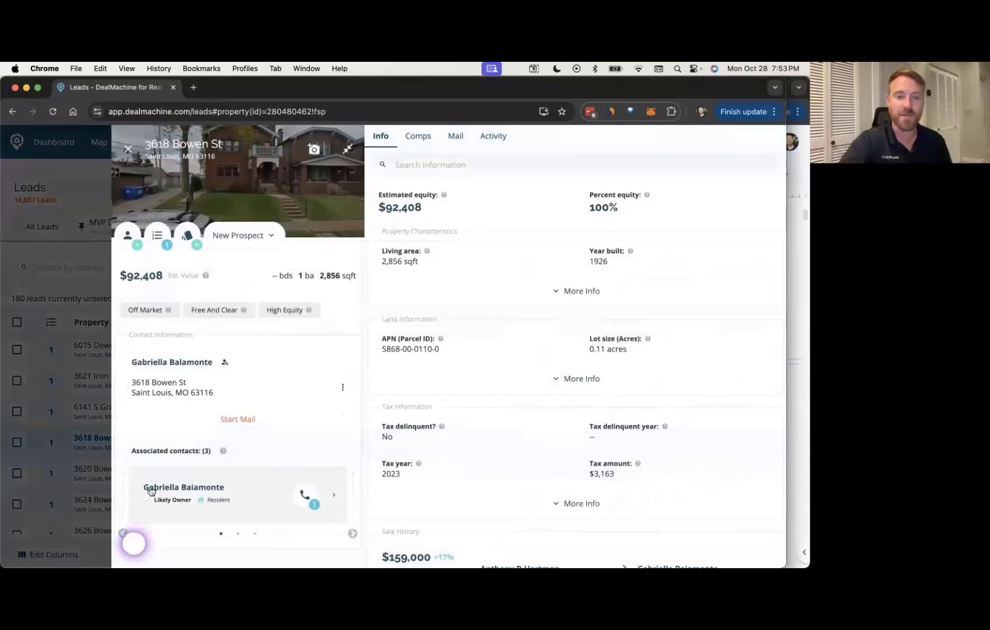
left_click(159, 484)
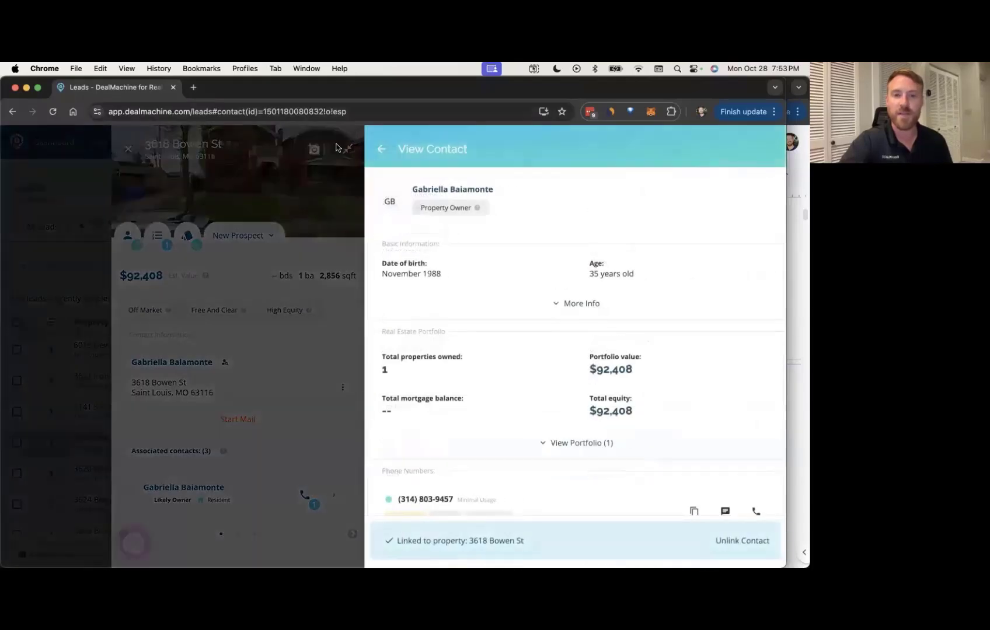
scroll(517, 309, "down", 1)
left_click(490, 294)
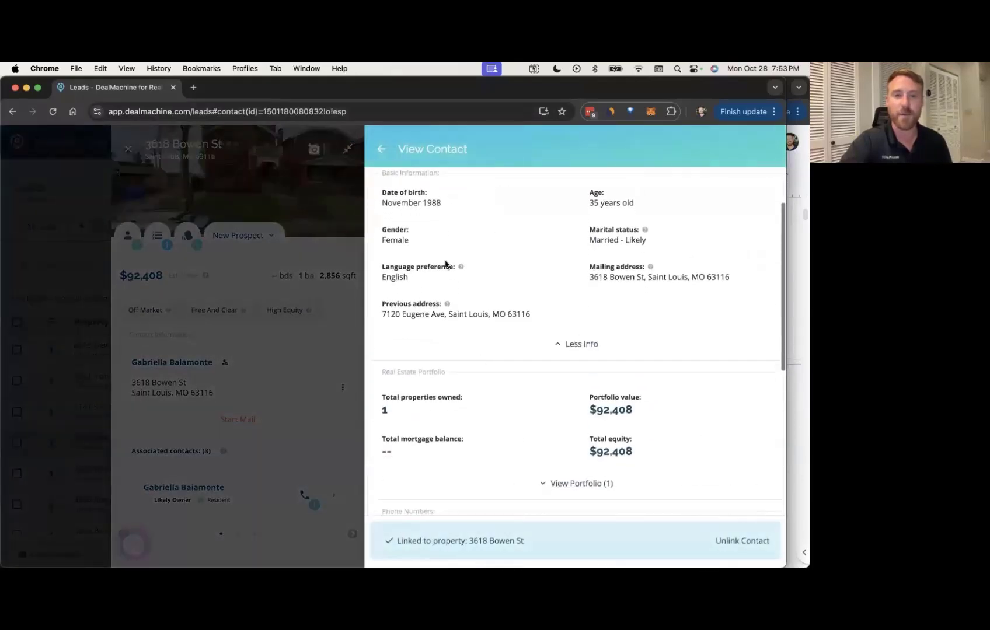
scroll(526, 385, "down", 2)
left_click(563, 399)
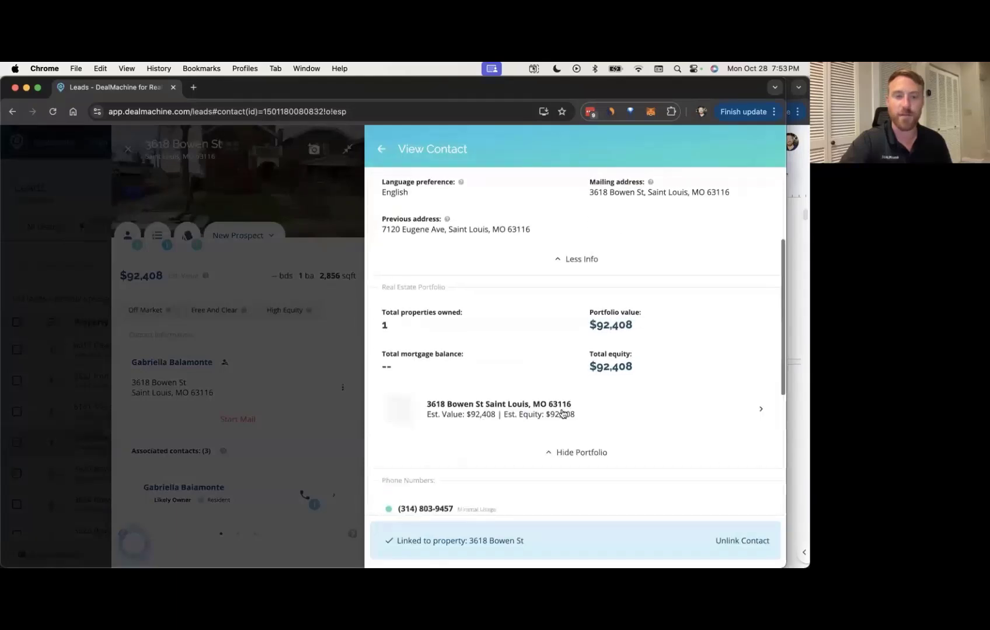
Step: Review the contact's phone numbers and full professional information, and close the contact view
scroll(514, 350, "down", 3)
scroll(467, 350, "down", 3)
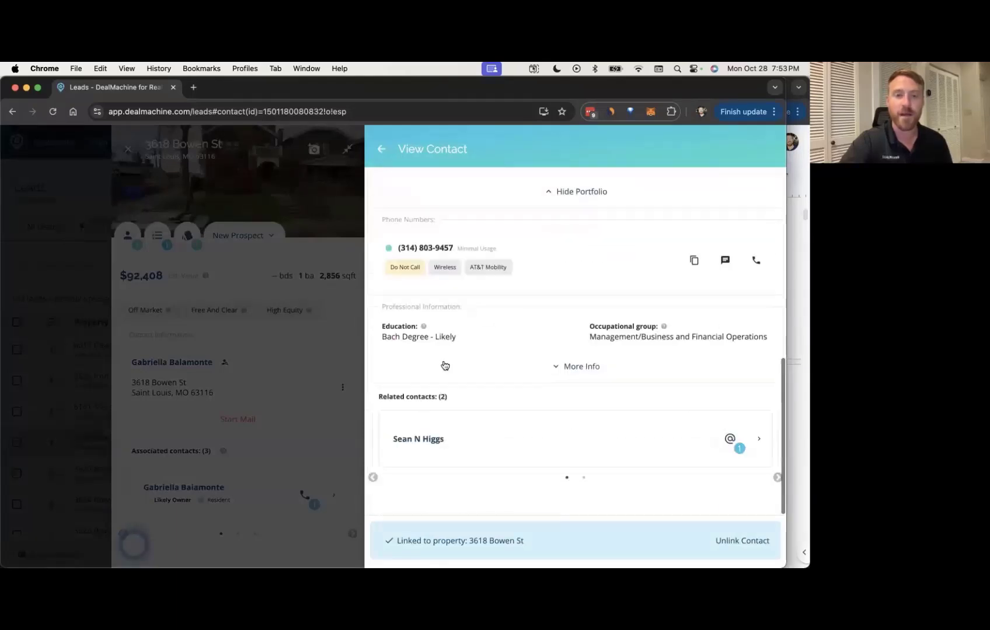
left_click(514, 379)
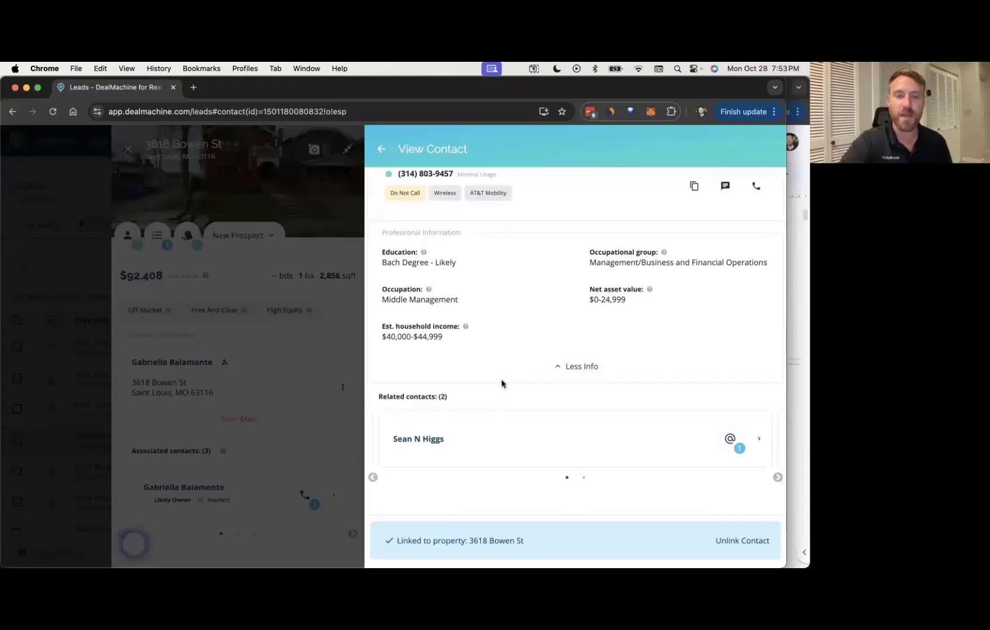
left_click(306, 290)
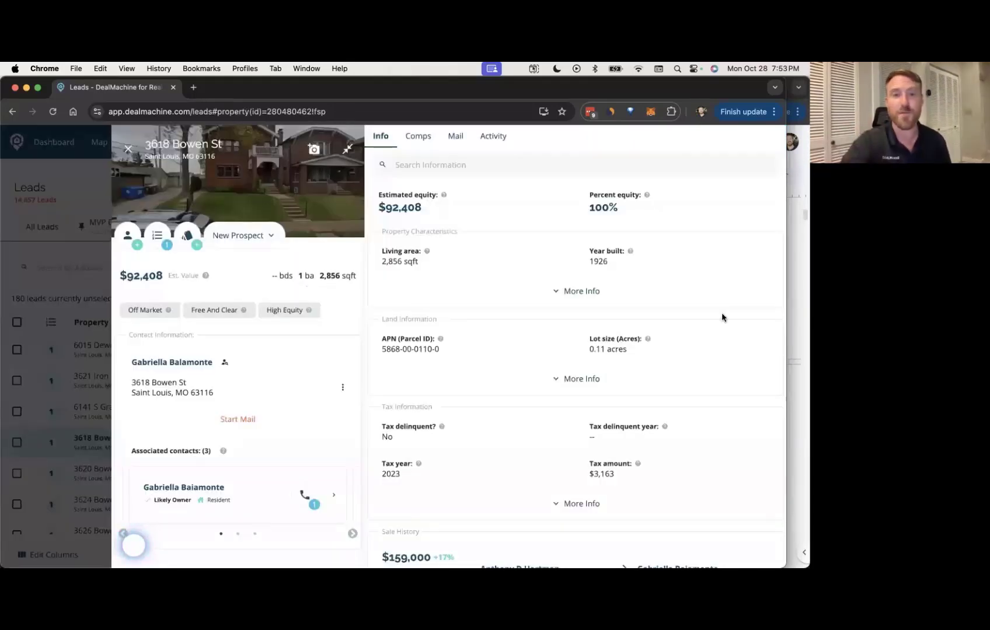
Step: Consult the dialer talking points in the Google Docs outline, and return to DealMachine to close the Bowen St lead's details
left_click(798, 288)
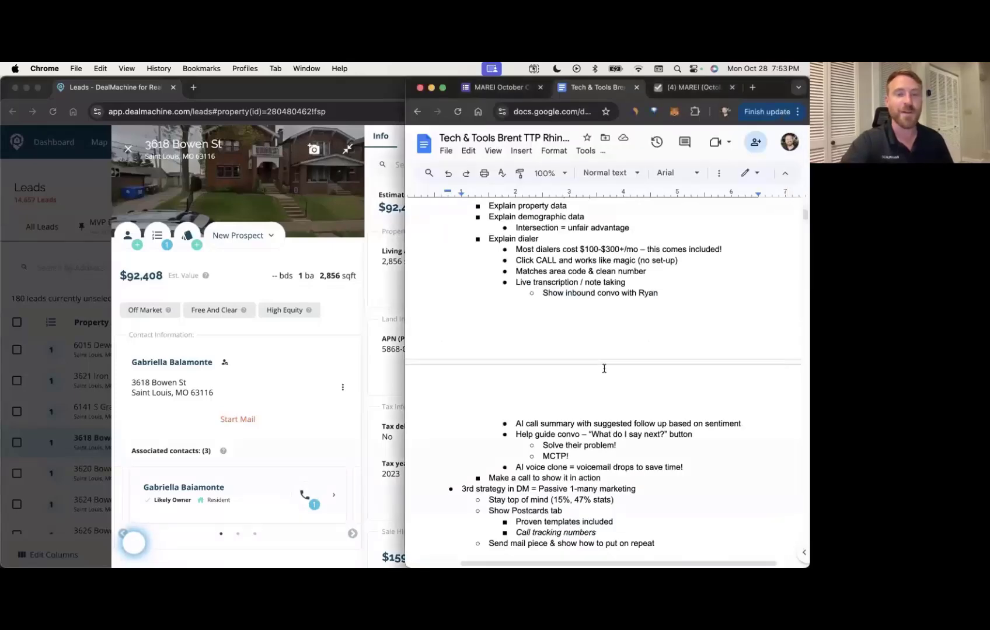
scroll(604, 369, "down", 2)
scroll(604, 369, "down", 2)
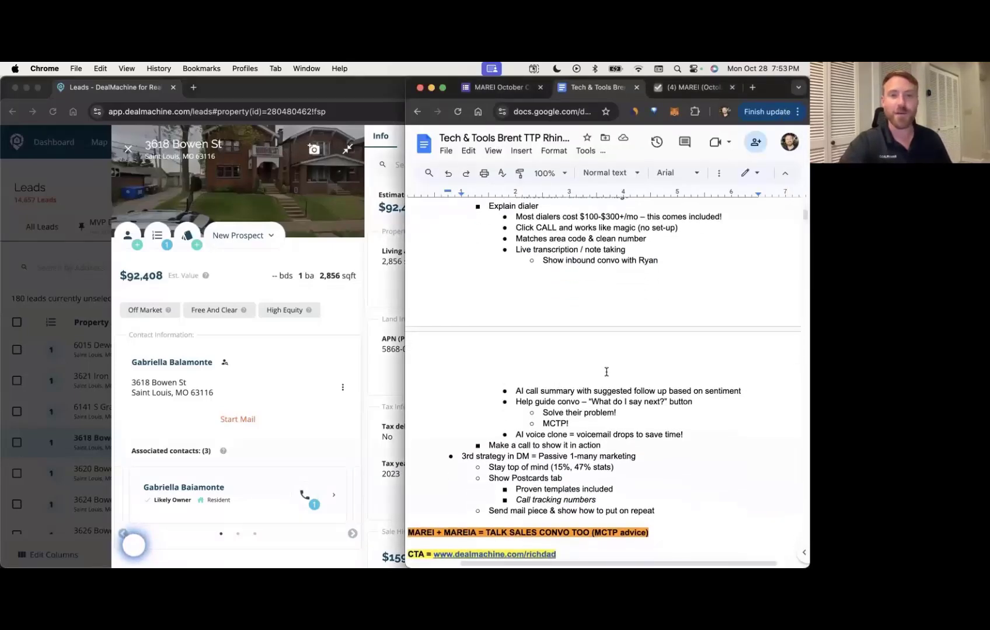
scroll(606, 371, "down", 1)
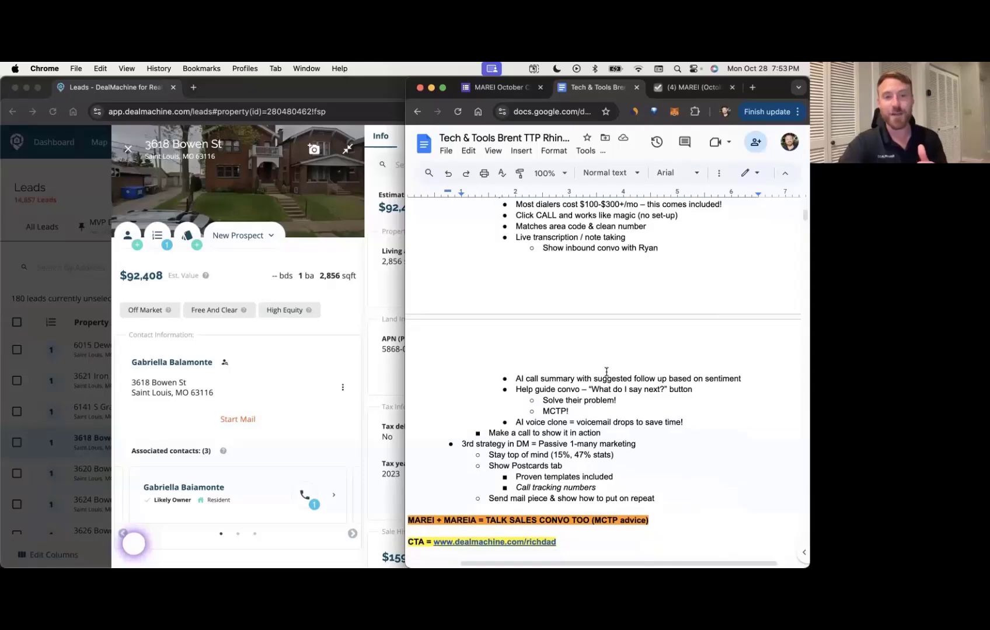
left_click(124, 153)
left_click(129, 151)
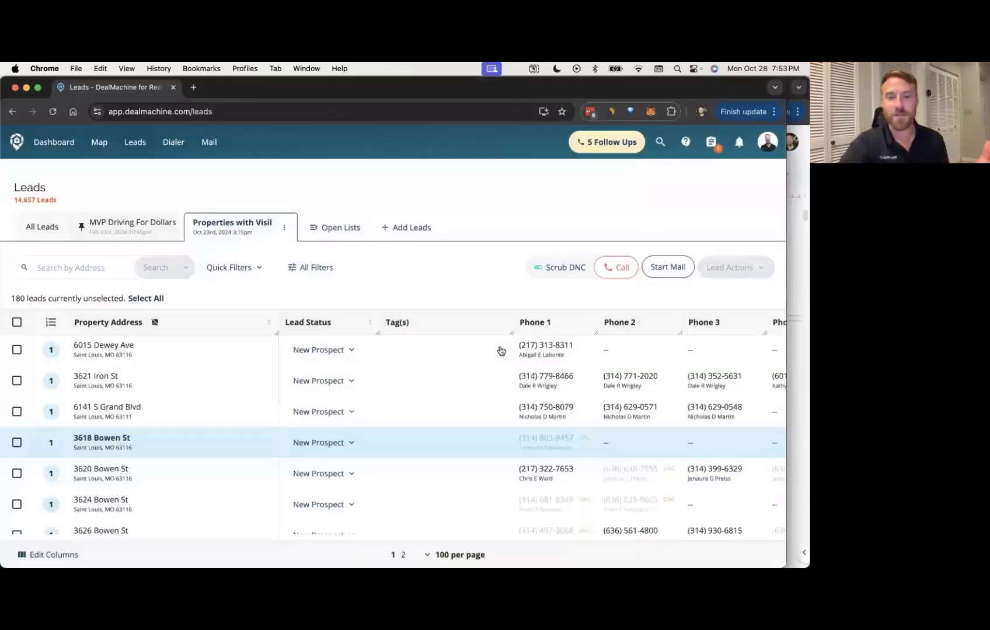
Step: Open the Dialer Settings within the application settings and review the Queue and Callback settings
mouse_move(570, 410)
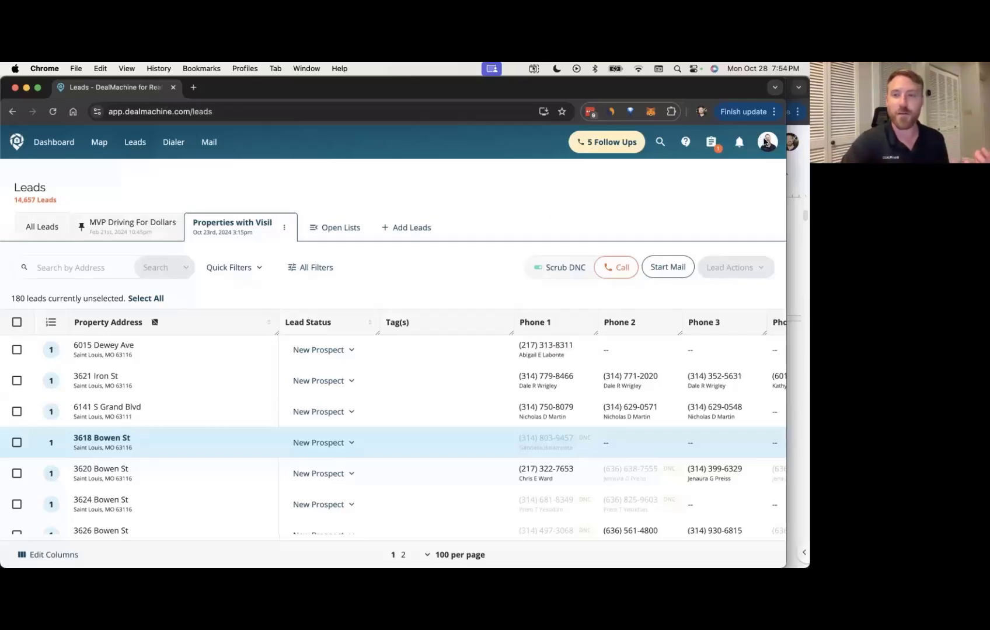
left_click(766, 142)
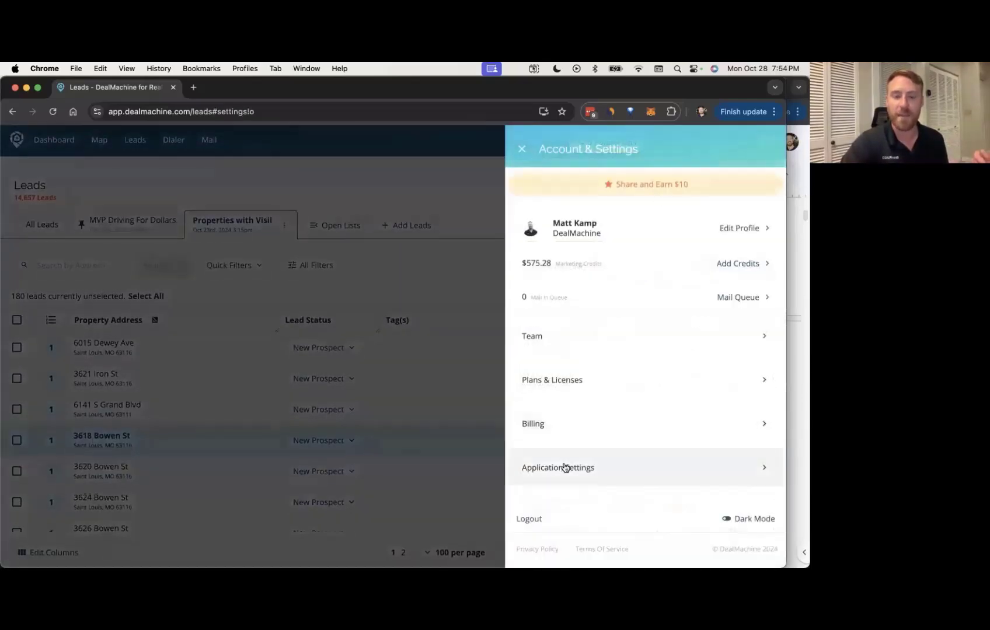
left_click(565, 467)
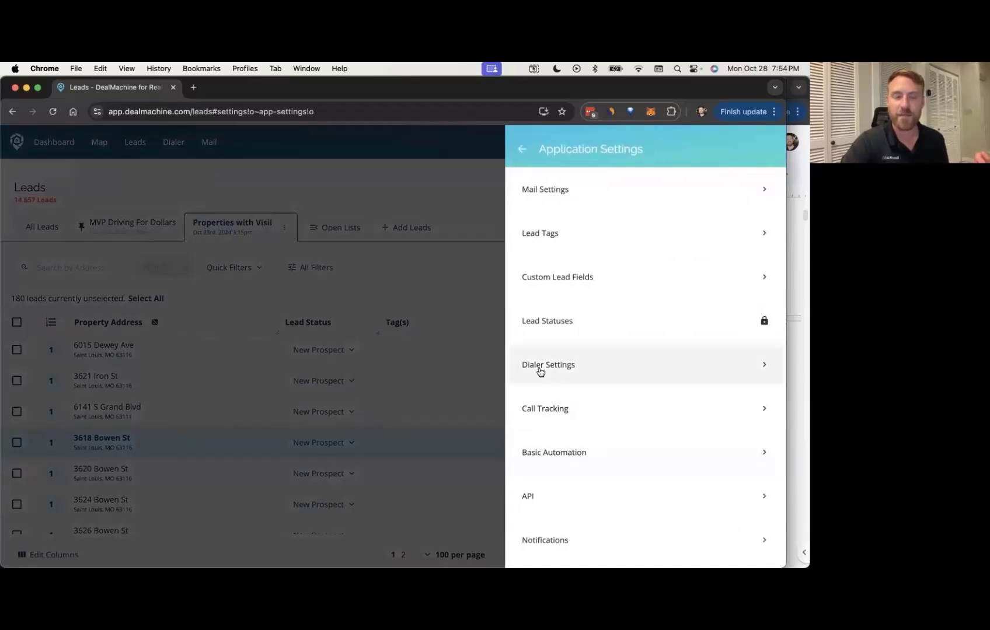
left_click(540, 367)
scroll(583, 388, "down", 1)
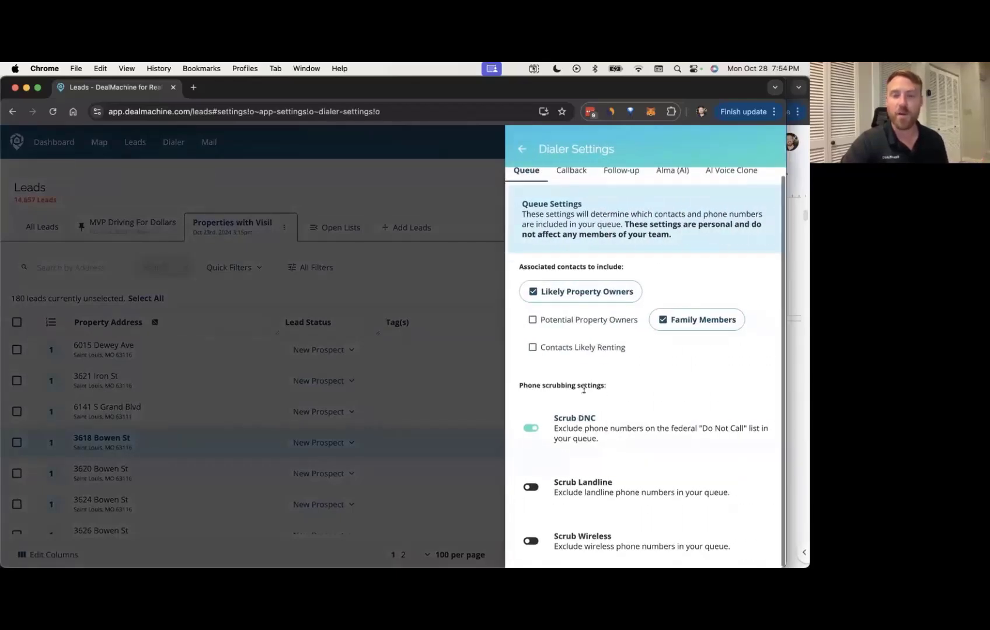
left_click(569, 178)
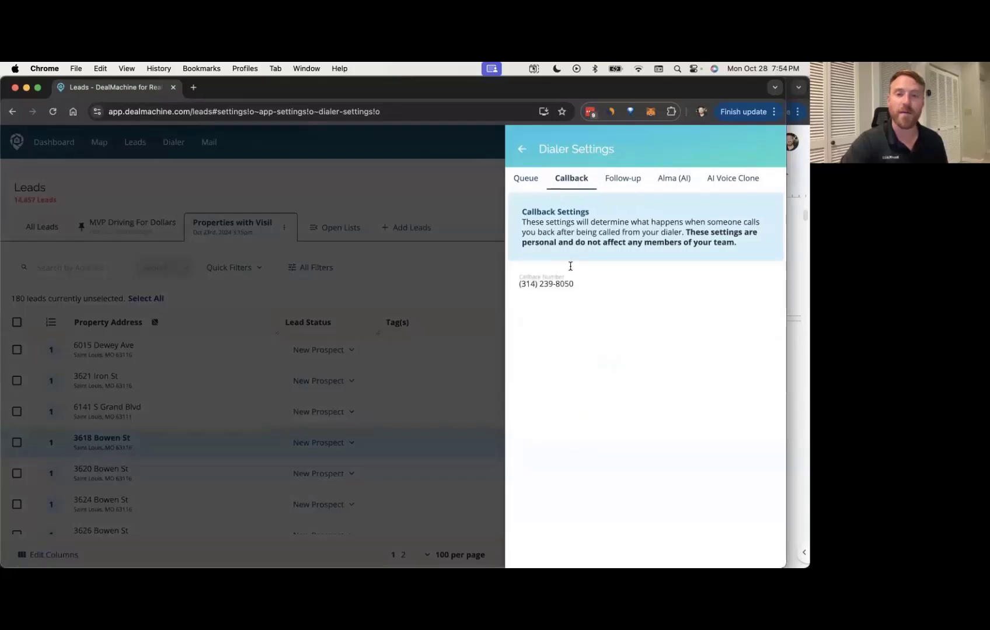
left_click(520, 180)
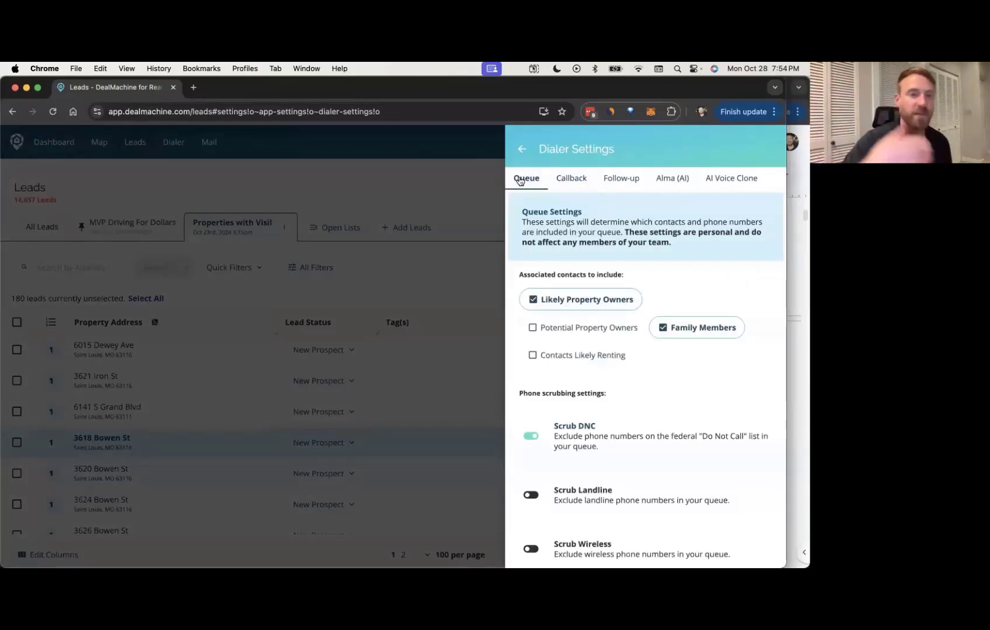
Step: Check the live transcription and AI call summary notes in the Google Docs outline, and return to DealMachine to close the dialer settings
left_click(794, 266)
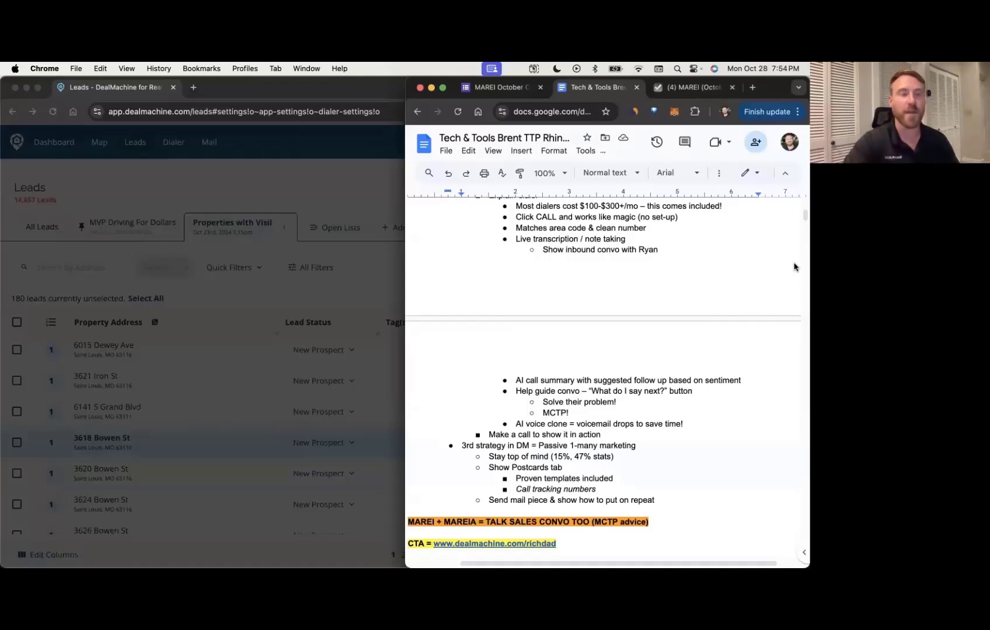
scroll(662, 325, "down", 2)
scroll(661, 325, "down", 2)
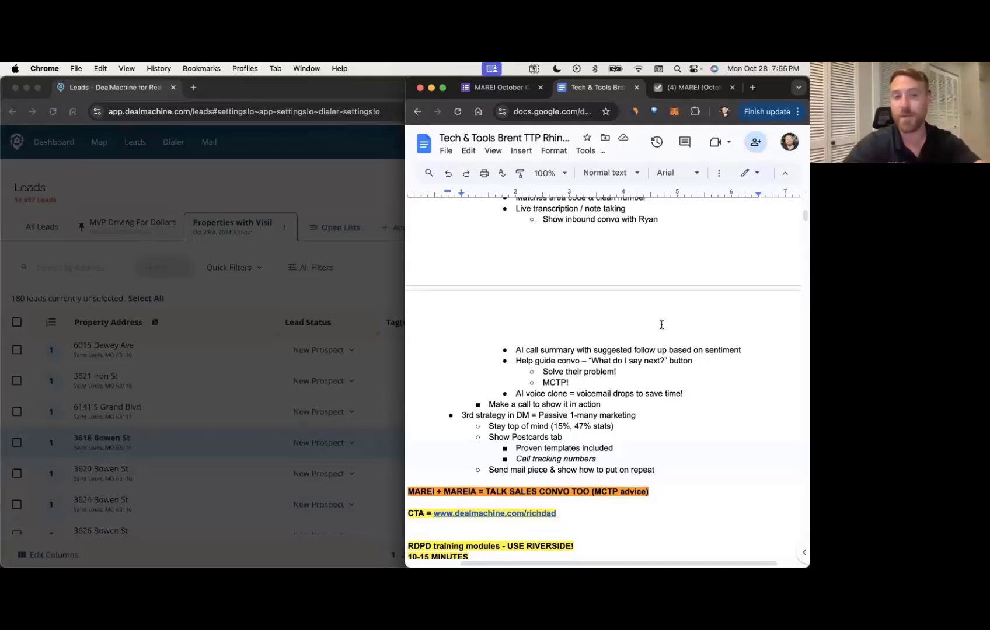
left_click(368, 200)
left_click(431, 360)
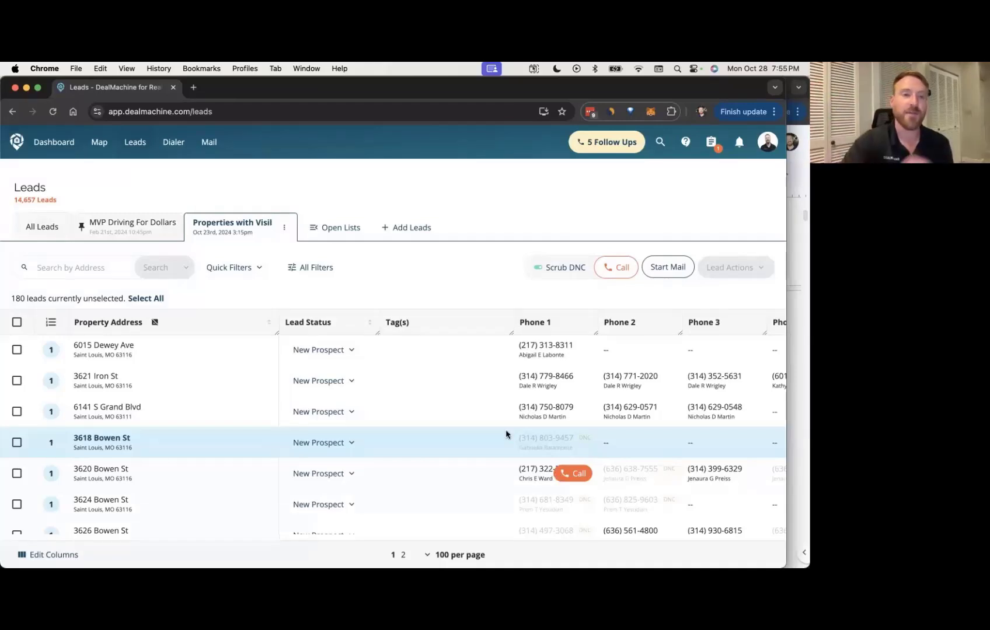
Step: Open the Dialer's incoming activity and skim the conversation transcript of the first incoming call marked Appointment Set
left_click(169, 143)
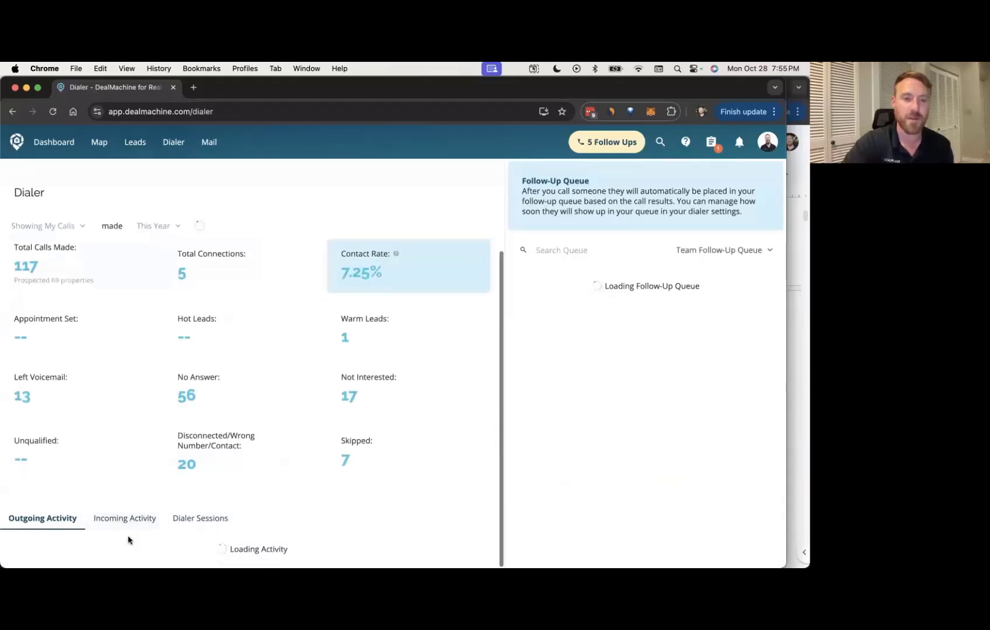
left_click(126, 519)
scroll(163, 530, "down", 10)
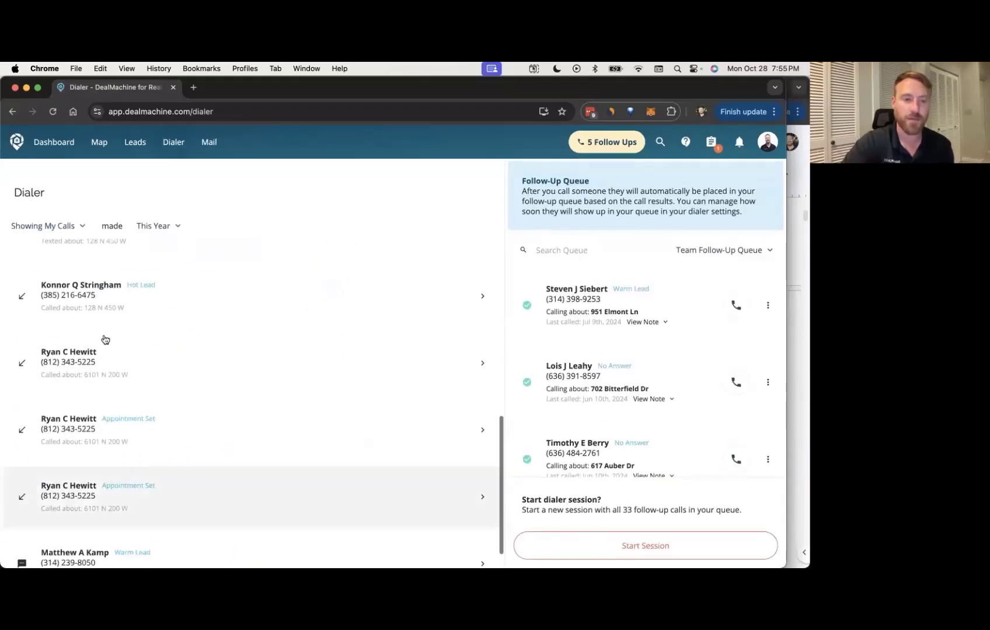
left_click(155, 421)
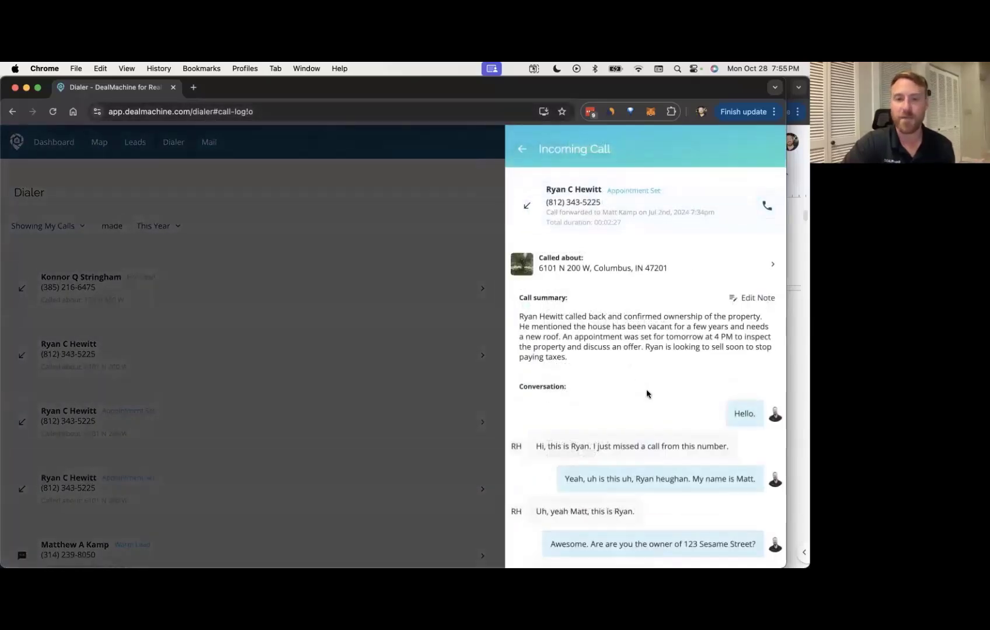
scroll(646, 394, "down", 15)
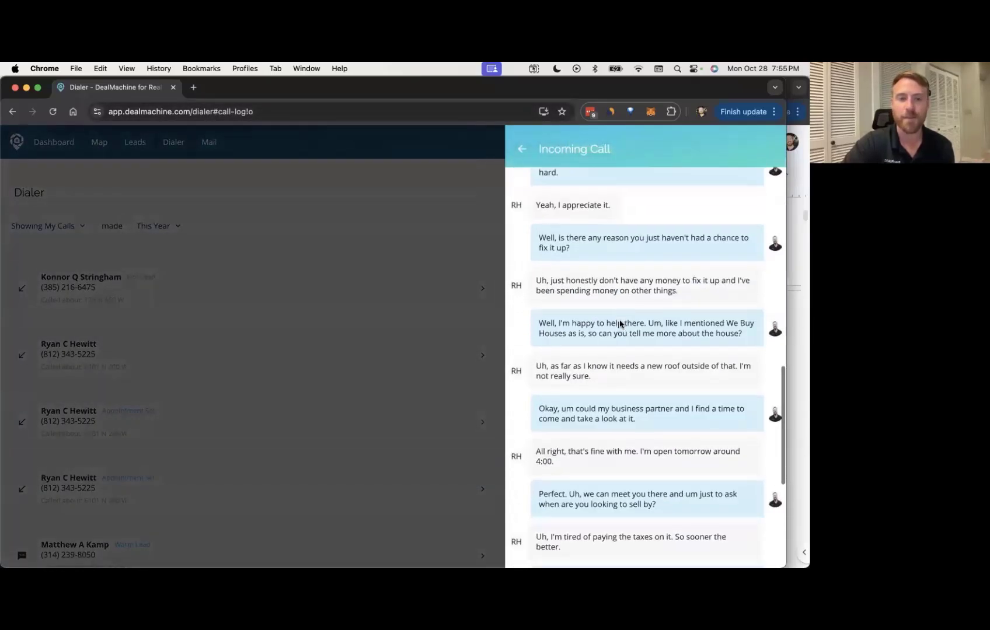
scroll(620, 324, "up", 15)
Step: Highlight the whole AI call summary and its individual sentences in turn while reading through it
left_click_drag(518, 316, 587, 364)
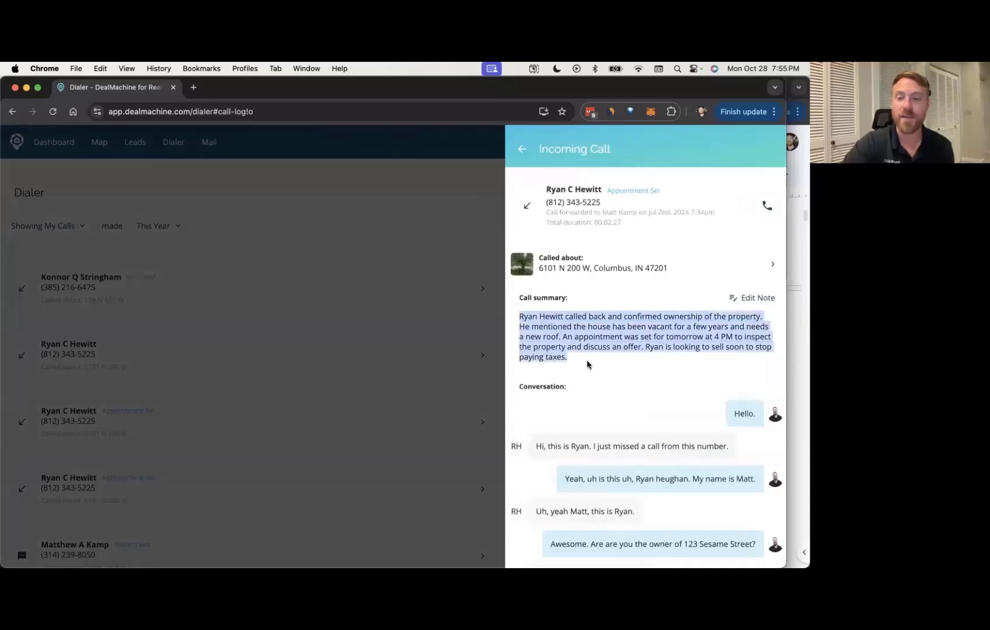
left_click(587, 318)
left_click_drag(587, 318, 665, 327)
left_click(679, 327)
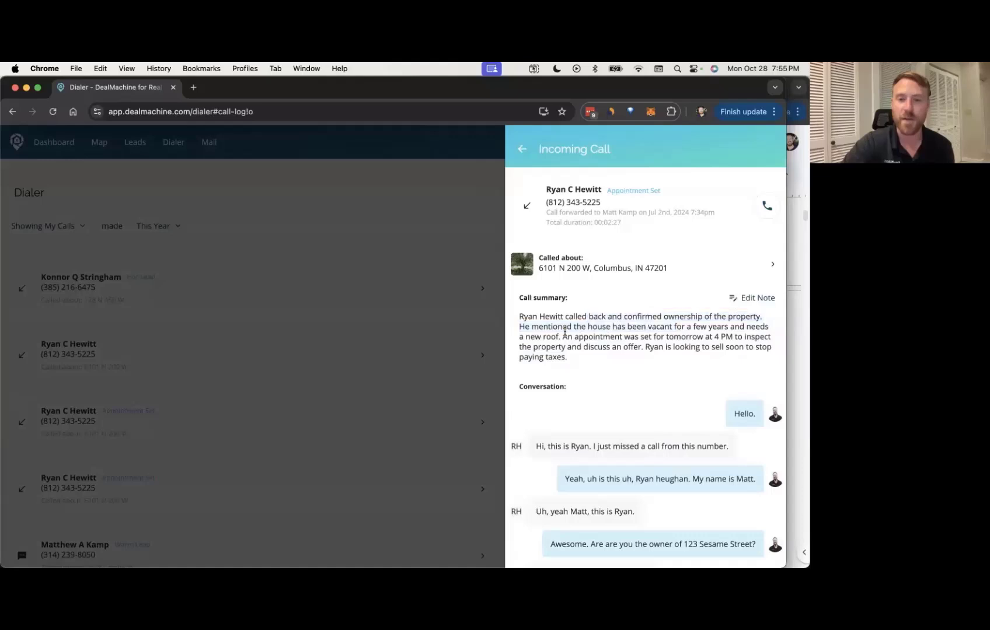
left_click_drag(558, 327, 593, 336)
left_click(578, 337)
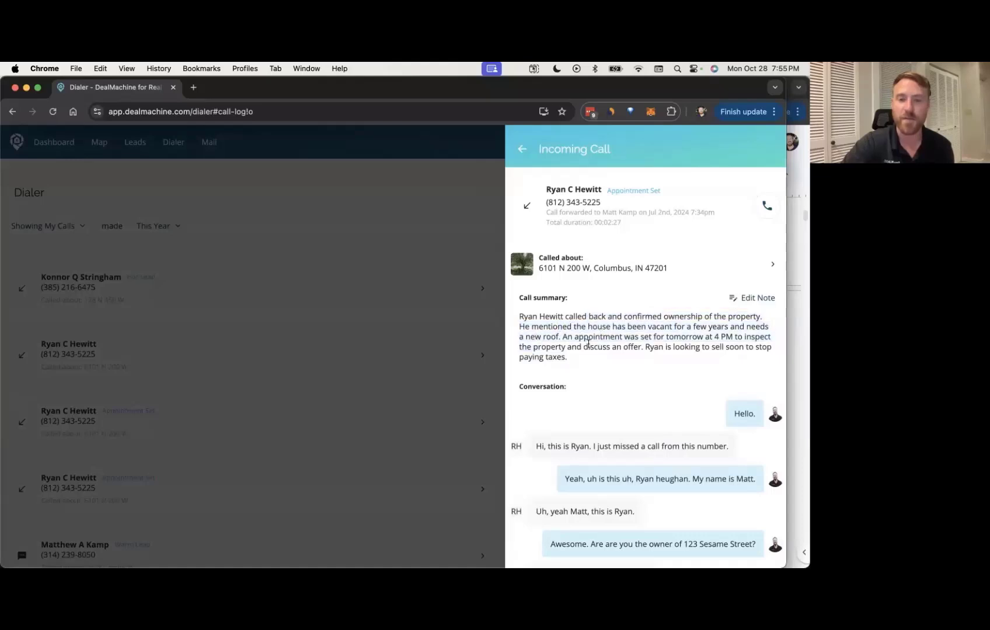
left_click(659, 350, "shift")
left_click(639, 352)
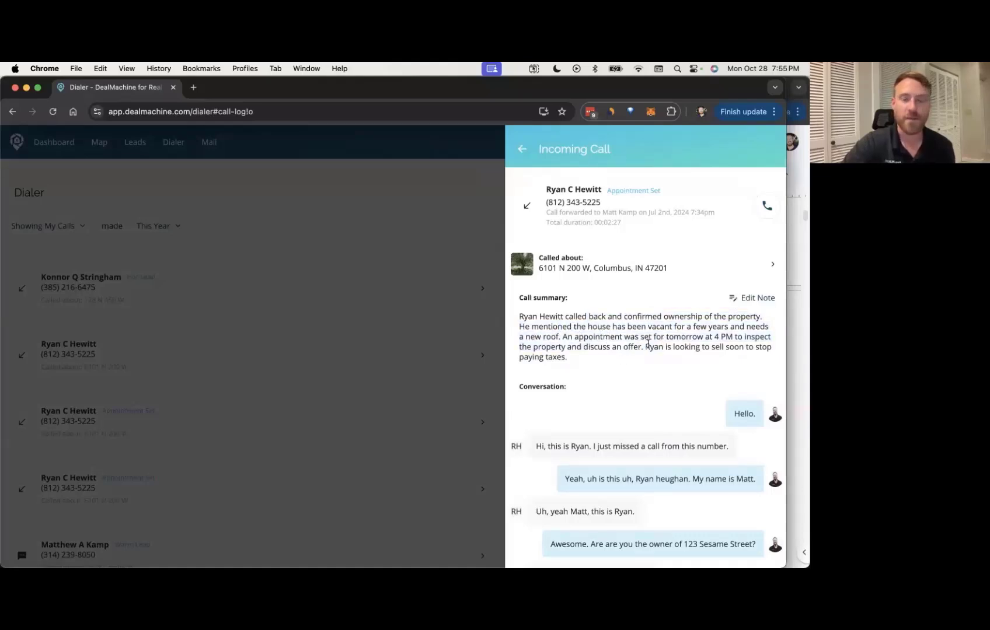
left_click(659, 362, "shift")
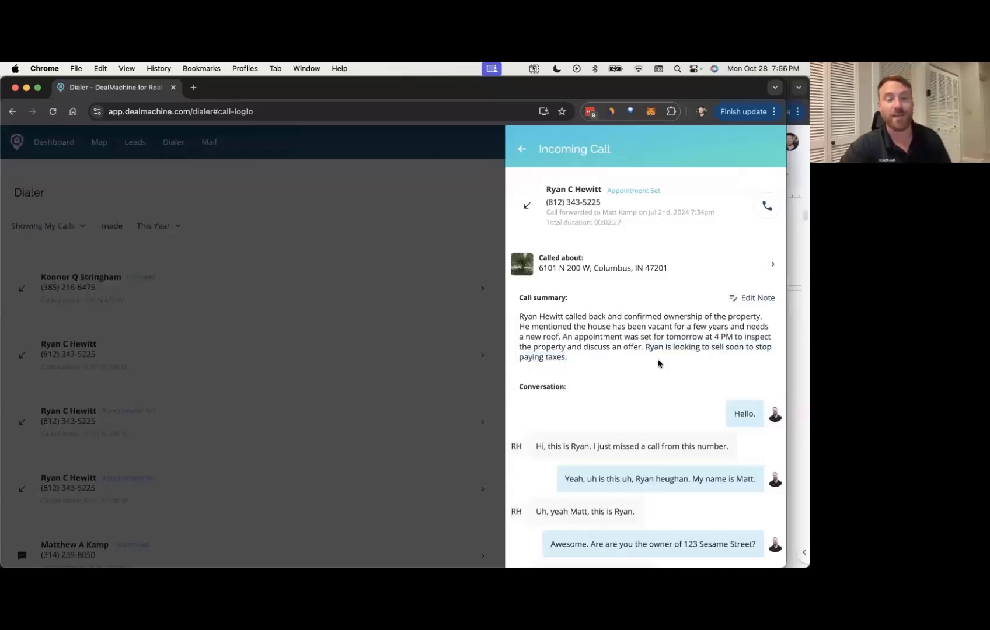
Step: Review the conversation guidance, voice clone and passive marketing notes in the Google Docs outline, and return to the incoming call in DealMachine
left_click(802, 322)
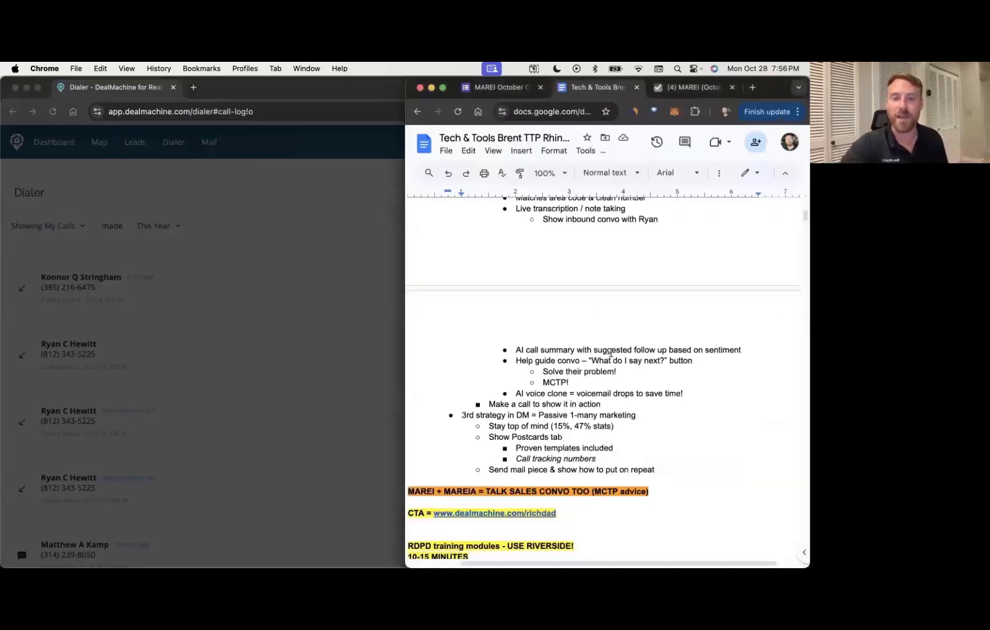
scroll(610, 352, "down", 4)
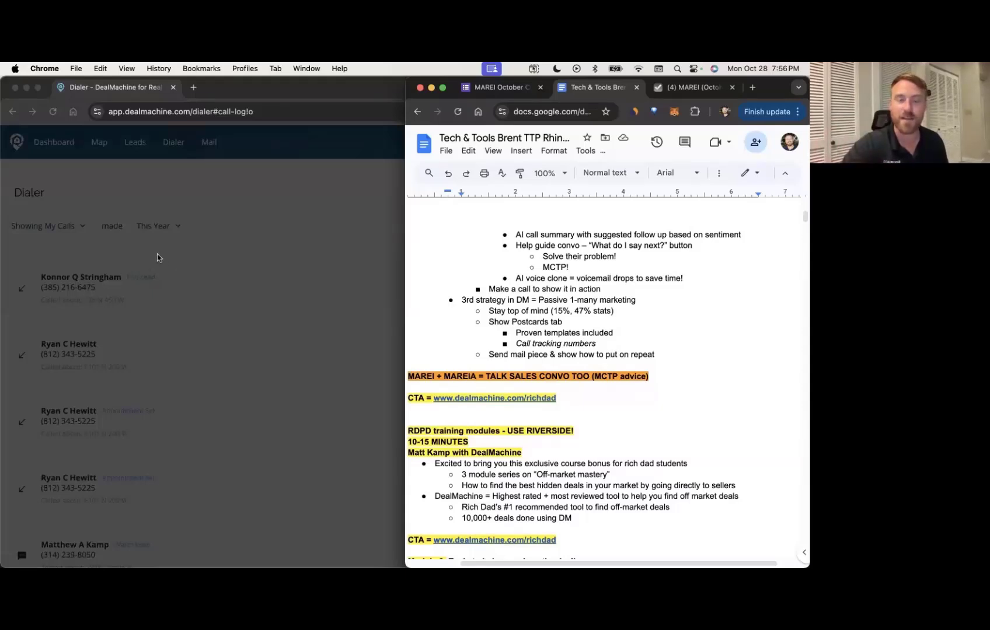
left_click(125, 287)
left_click(515, 317)
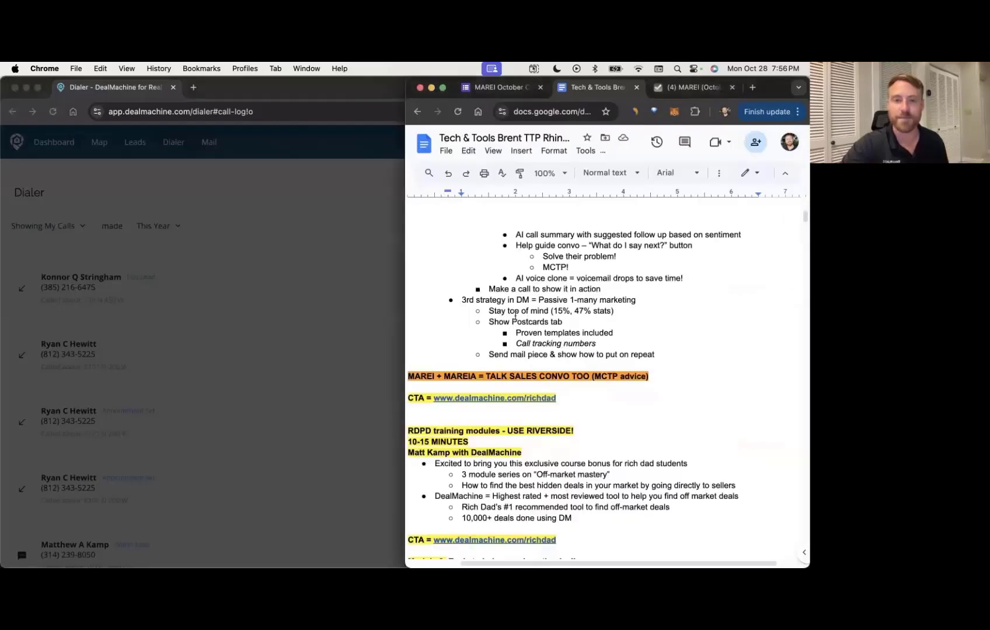
scroll(514, 316, "down", 1)
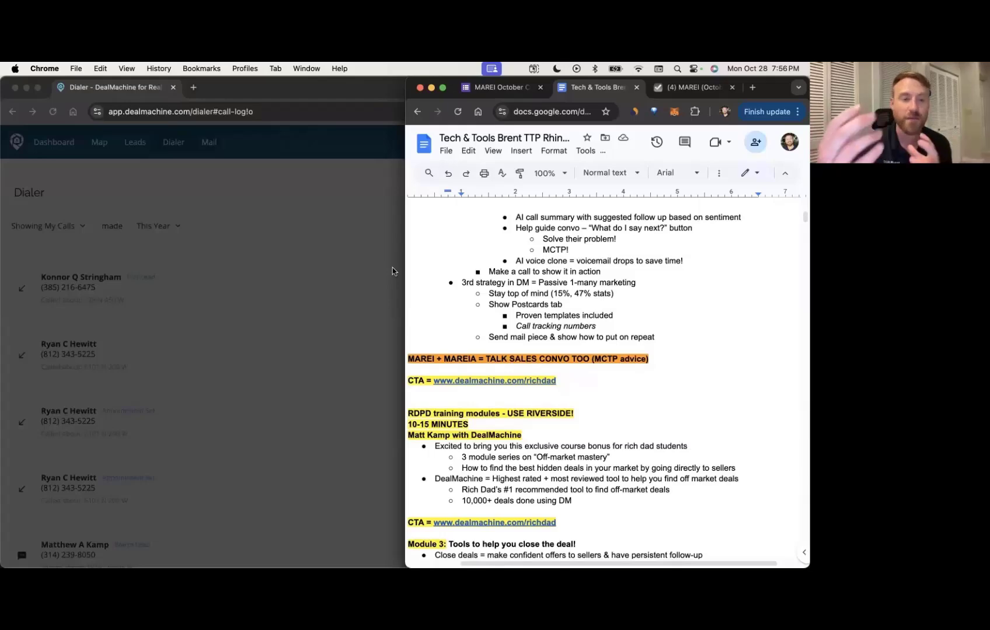
left_click(392, 267)
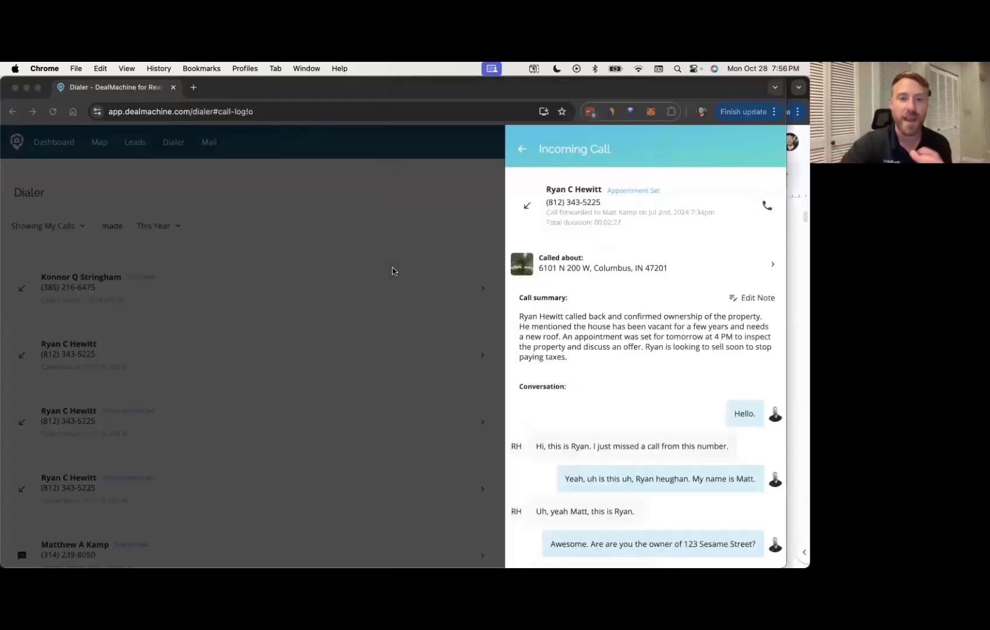
Step: Close the incoming call and open the follow-up section of the Dialer Settings within the application settings
left_click(453, 189)
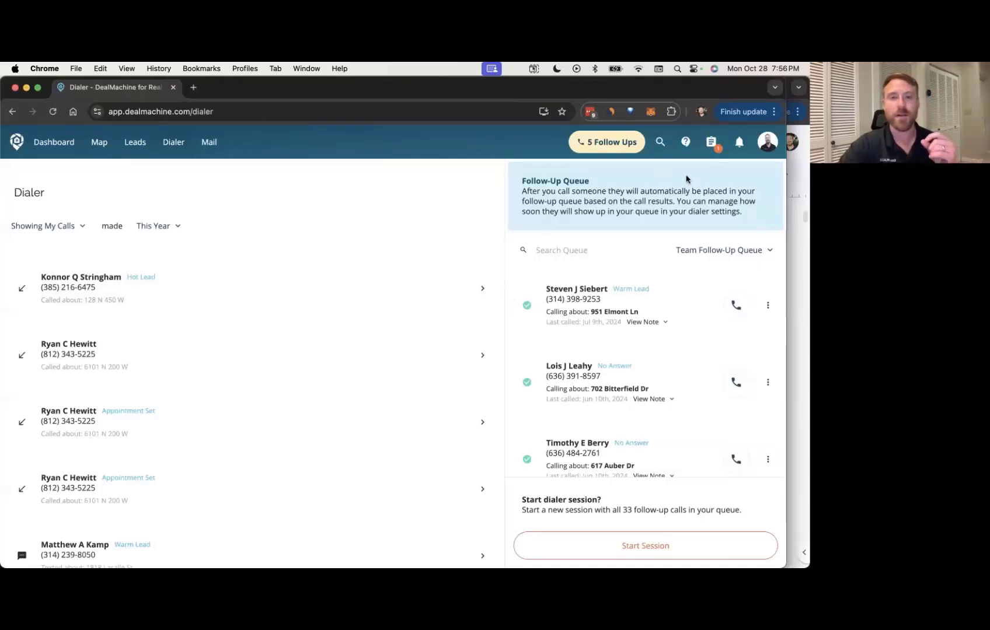
left_click(761, 146)
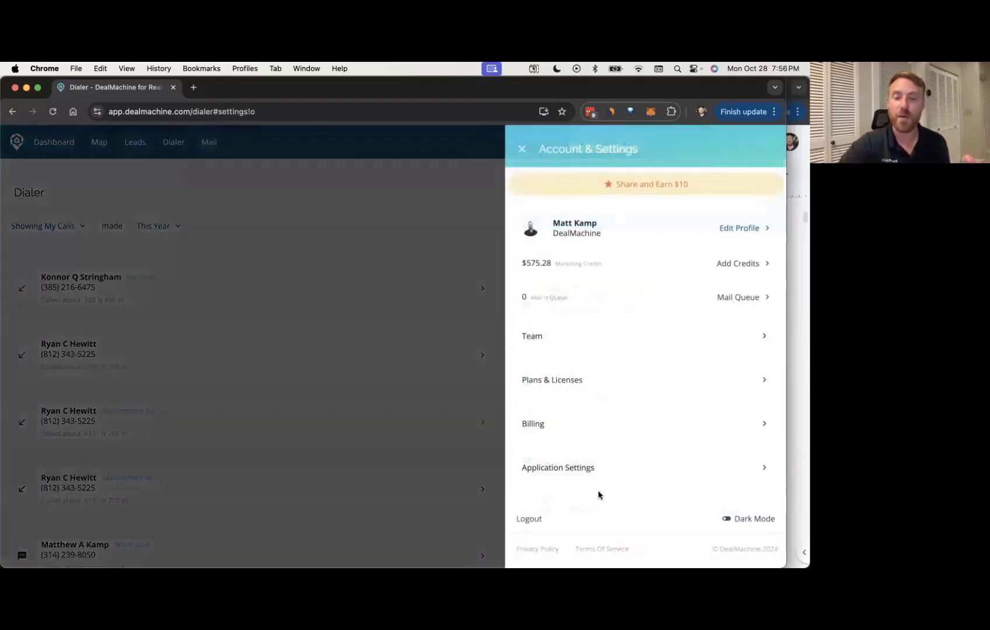
left_click(583, 472)
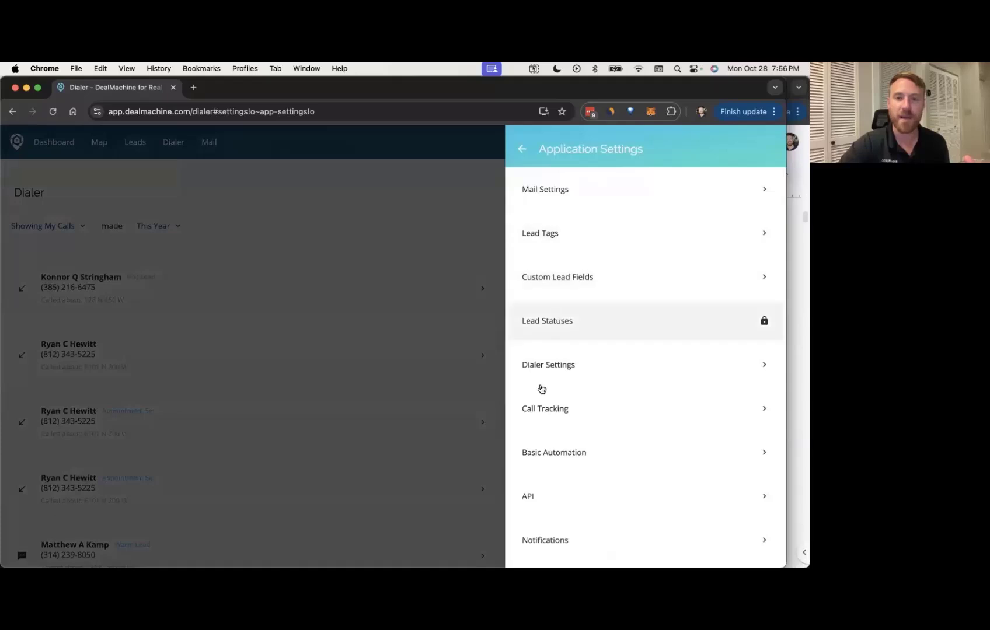
left_click(541, 373)
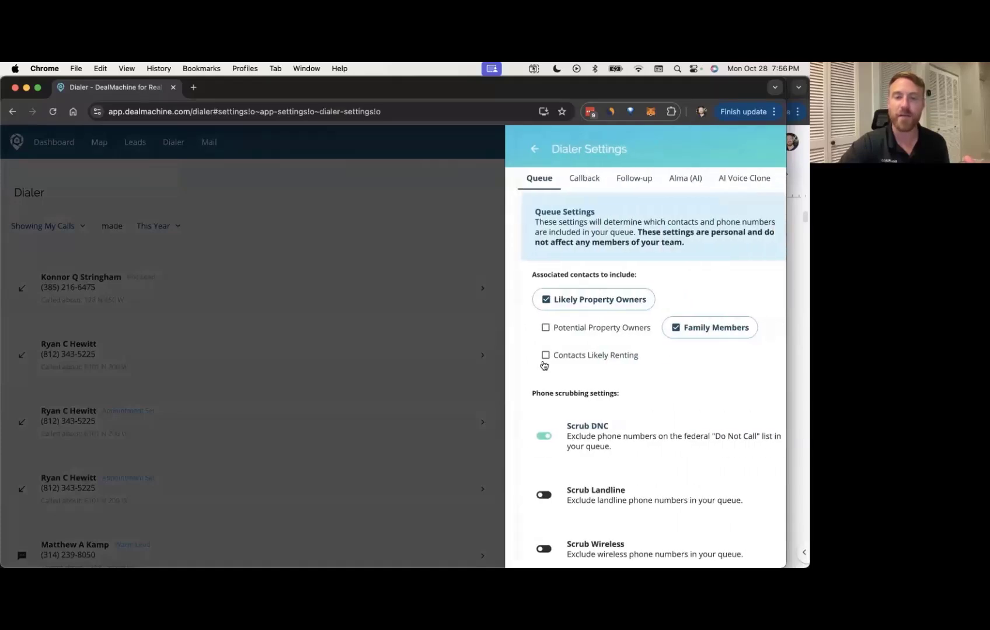
left_click(618, 182)
scroll(601, 360, "down", 3)
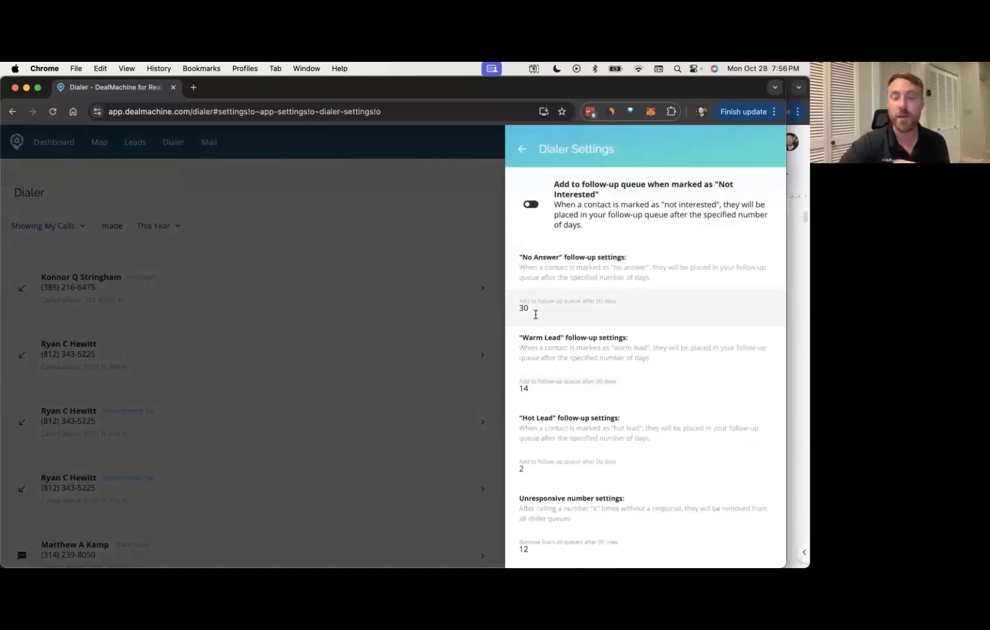
Step: Point out the follow-up day fields for No Answer, Warm Lead and Hot Lead contacts, and close the settings
triple_click(505, 308)
left_click(530, 307)
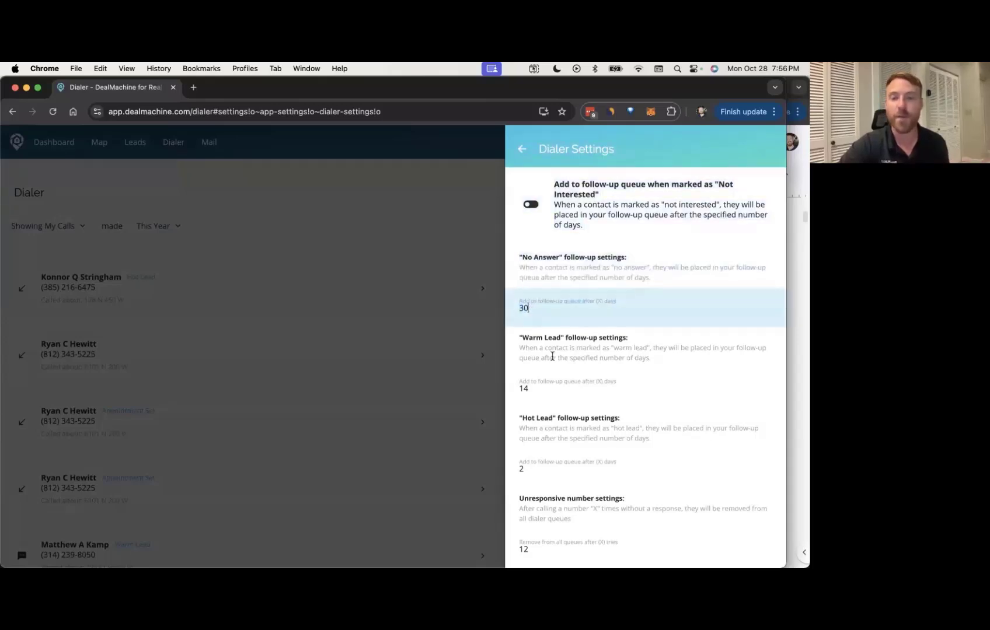
left_click(536, 388)
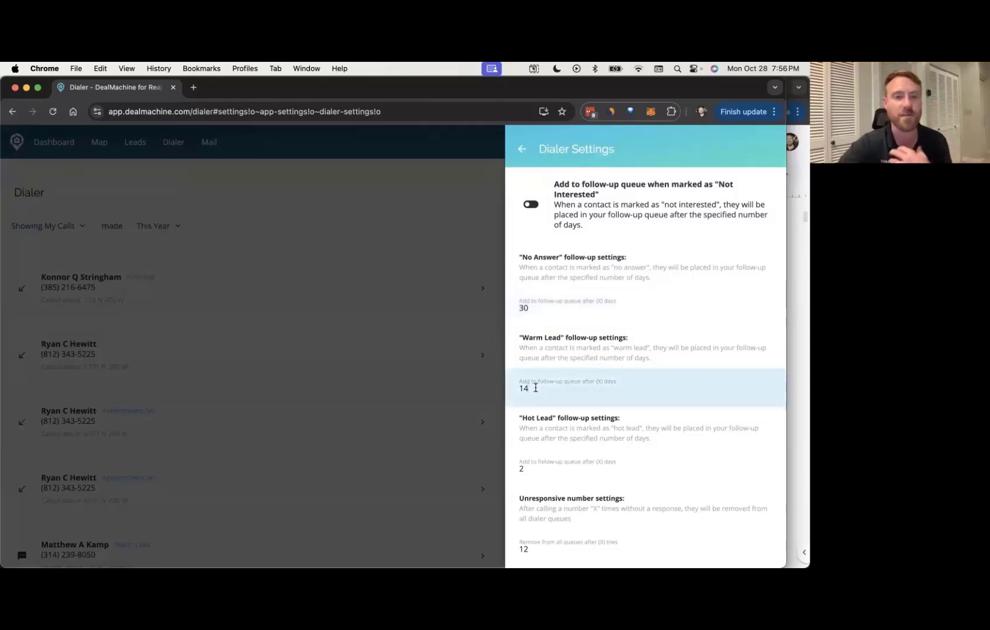
left_click(528, 468)
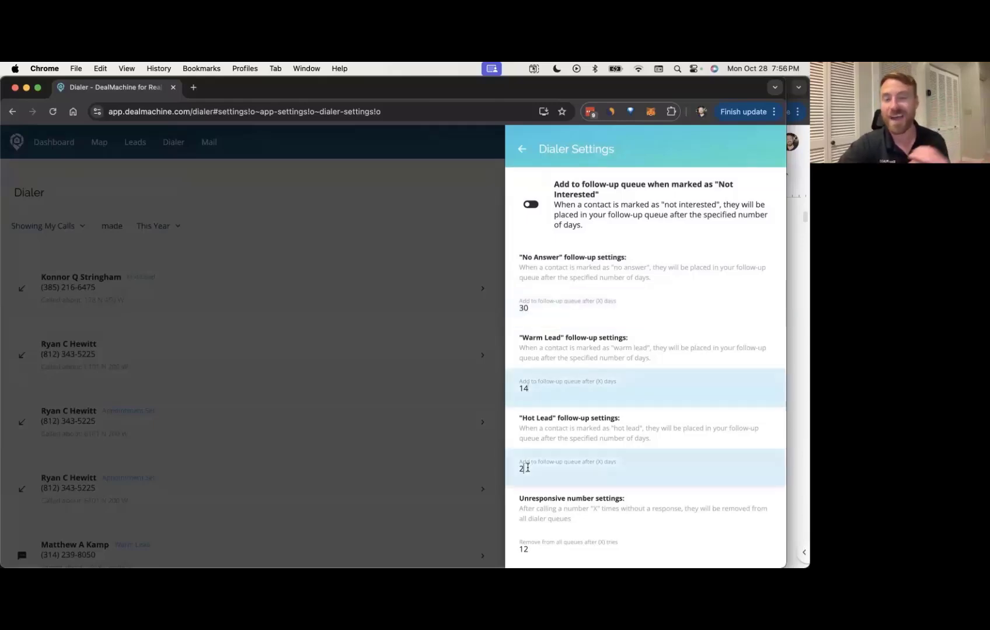
left_click(477, 400)
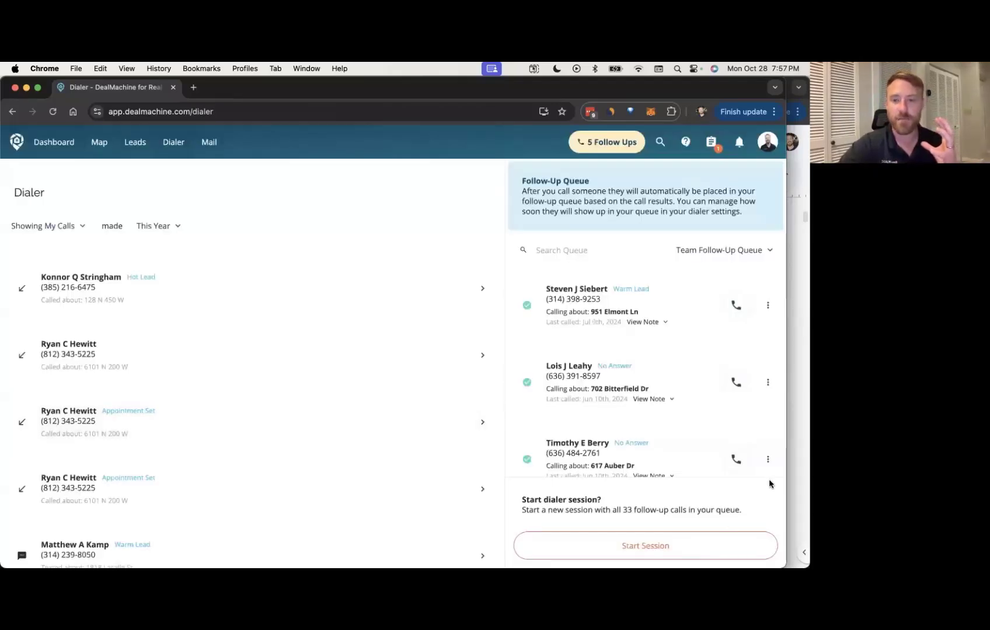
Step: Open the personal follow-up queue, skim its scheduled contacts, and close the queue
left_click(607, 142)
scroll(593, 301, "down", 5)
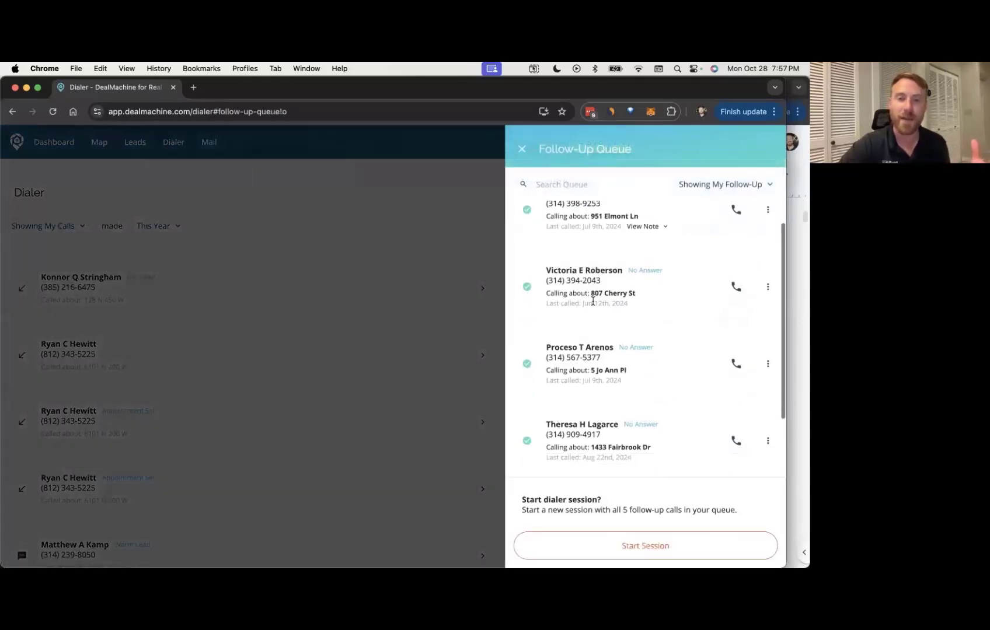
scroll(592, 295, "up", 5)
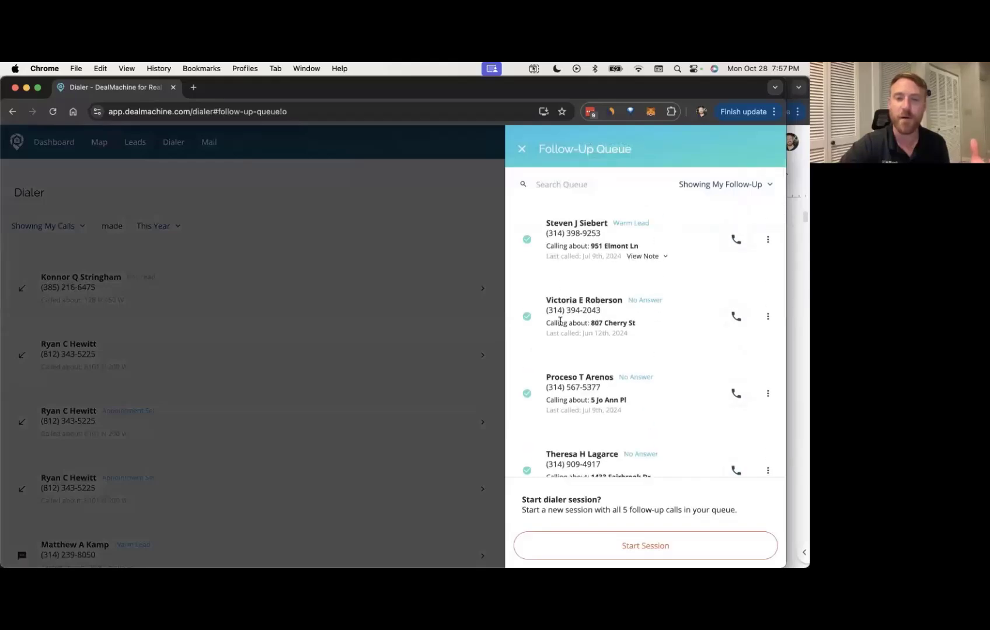
scroll(559, 321, "down", 3)
scroll(560, 320, "up", 3)
left_click(454, 217)
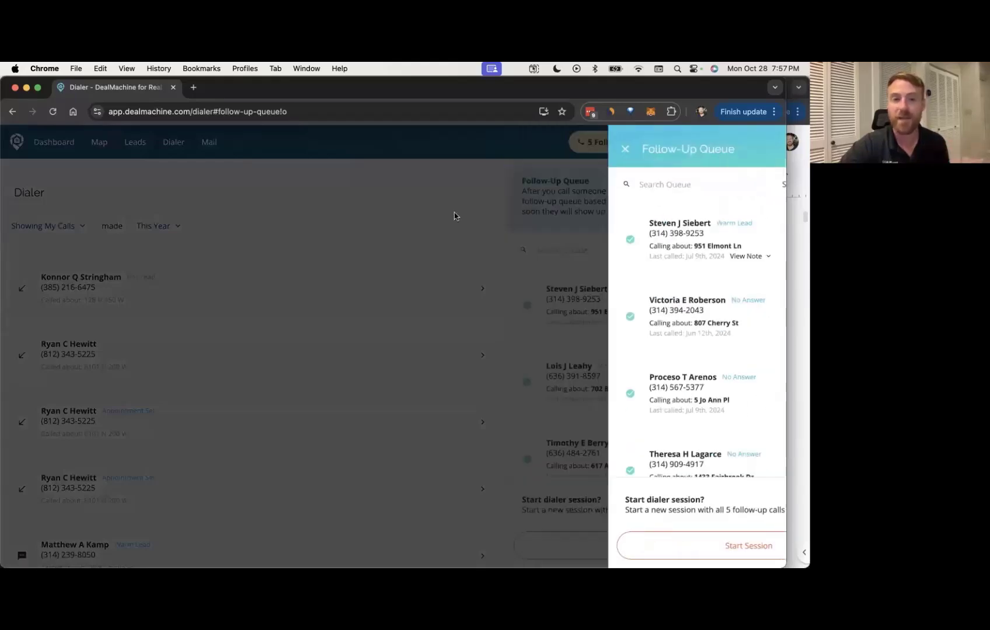
Step: Review the passive marketing, sales conversation and Module 3 notes in the Google Docs outline, and return to DealMachine
left_click(794, 344)
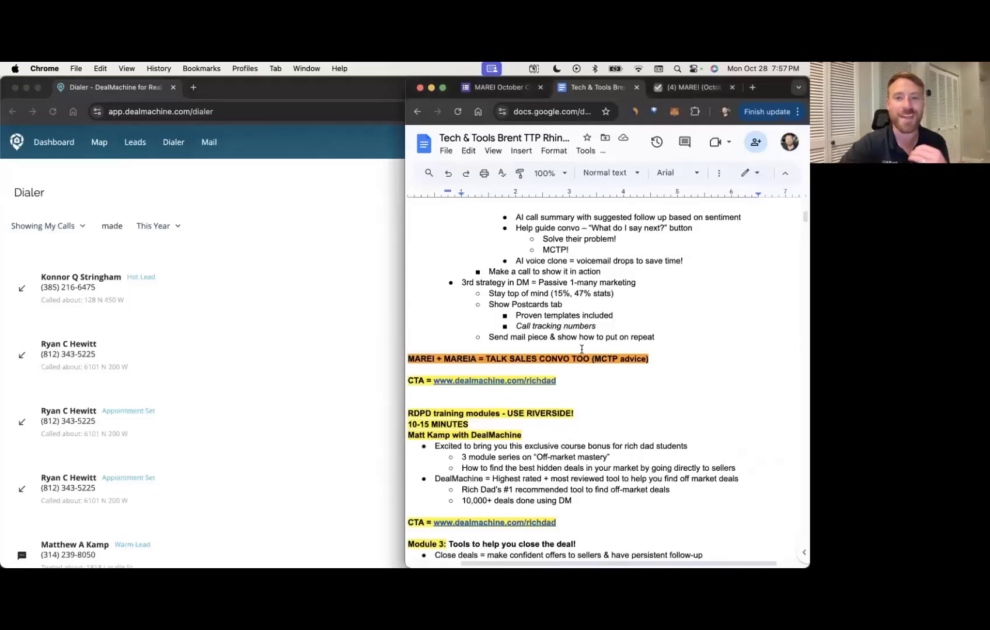
scroll(581, 349, "down", 2)
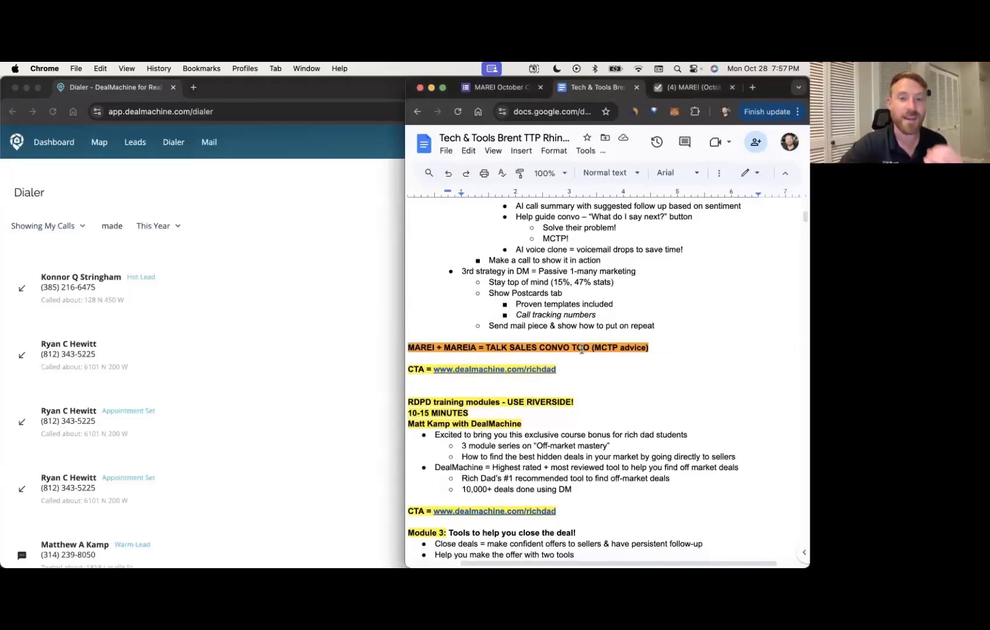
scroll(582, 349, "down", 1)
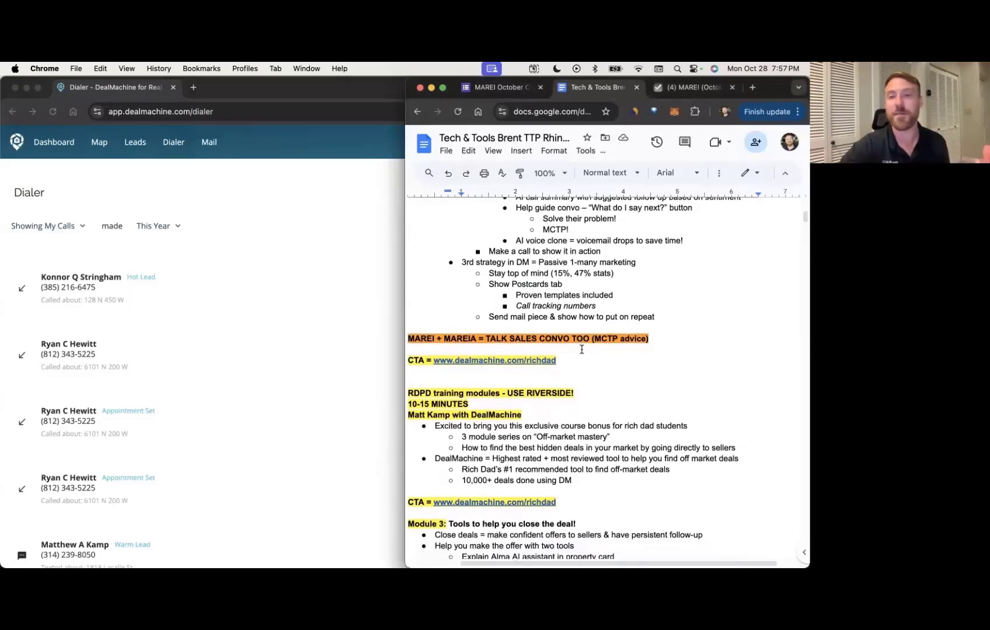
scroll(581, 345, "up", 1)
scroll(581, 335, "down", 3)
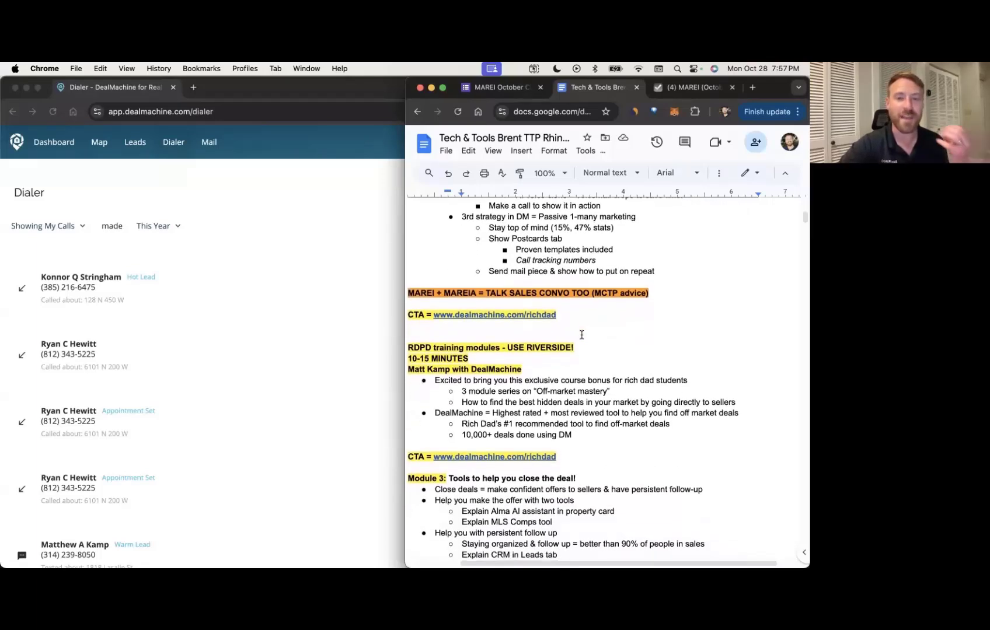
scroll(581, 335, "down", 1)
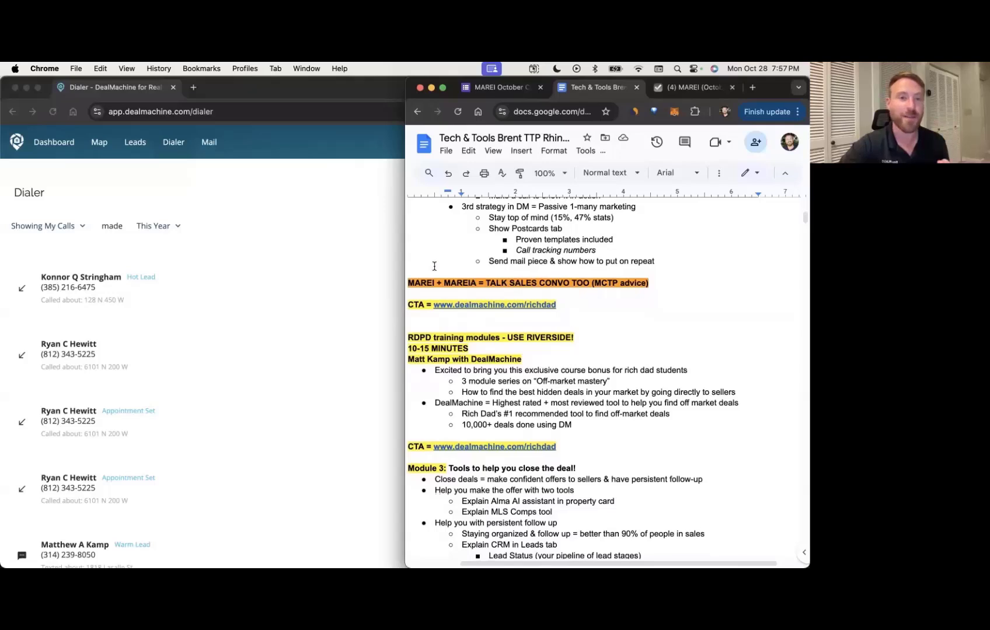
left_click(392, 241)
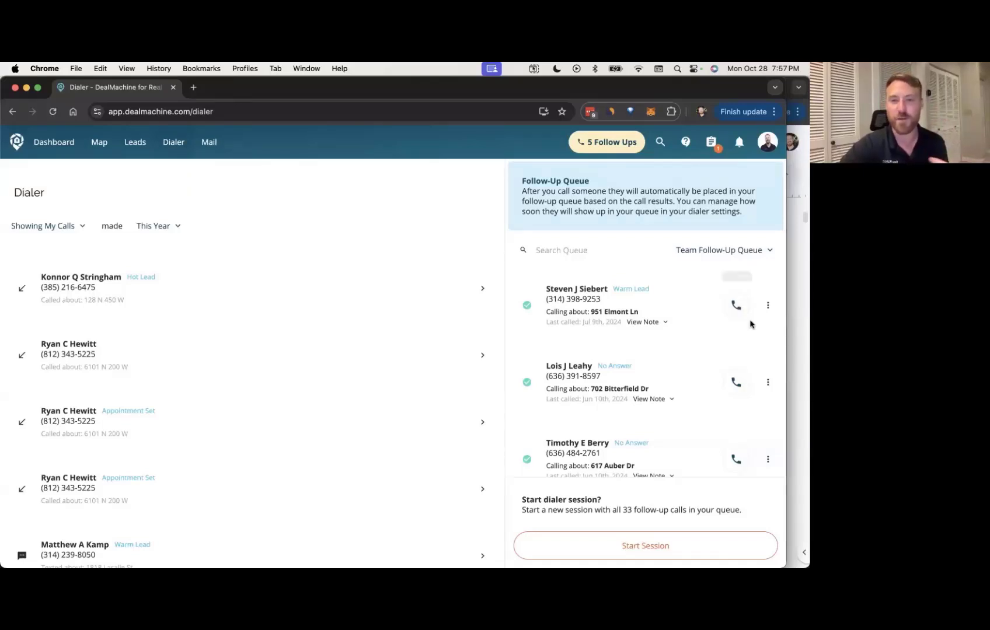
Step: Open the Leads page and browse the phone numbers available to call in the Properties with Visil list
left_click(140, 149)
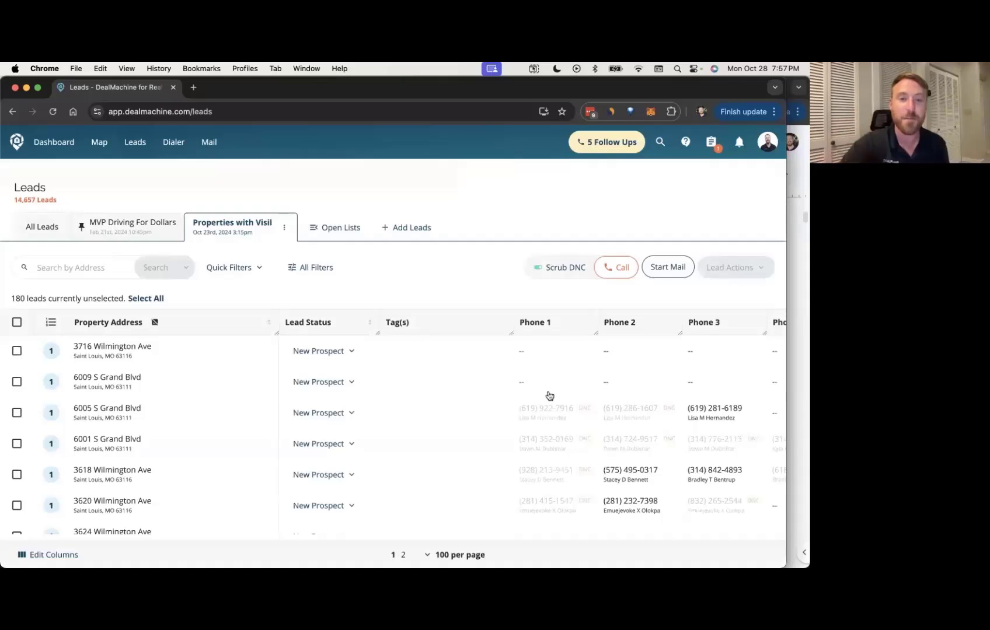
mouse_move(659, 513)
scroll(659, 513, "down", 3)
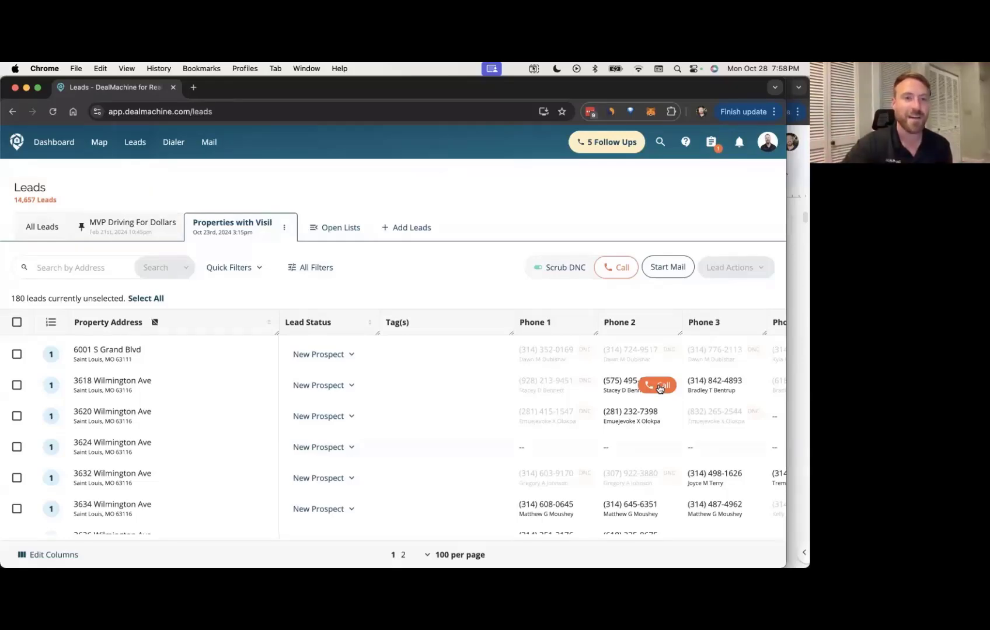
Step: Check the passive marketing strategy notes in the Google Docs outline, and return to the DealMachine leads list
left_click(801, 273)
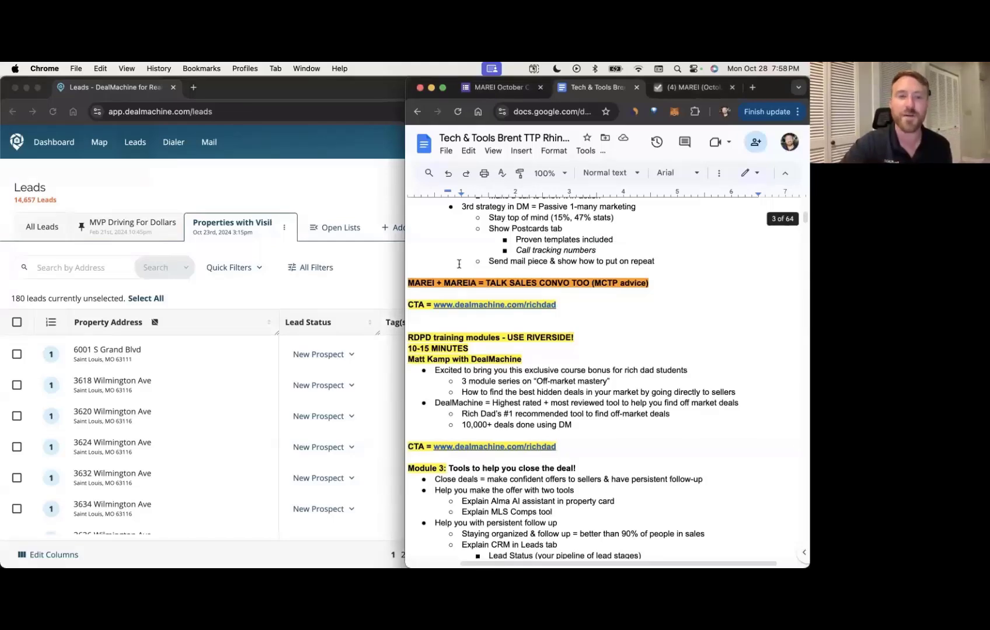
left_click(396, 189)
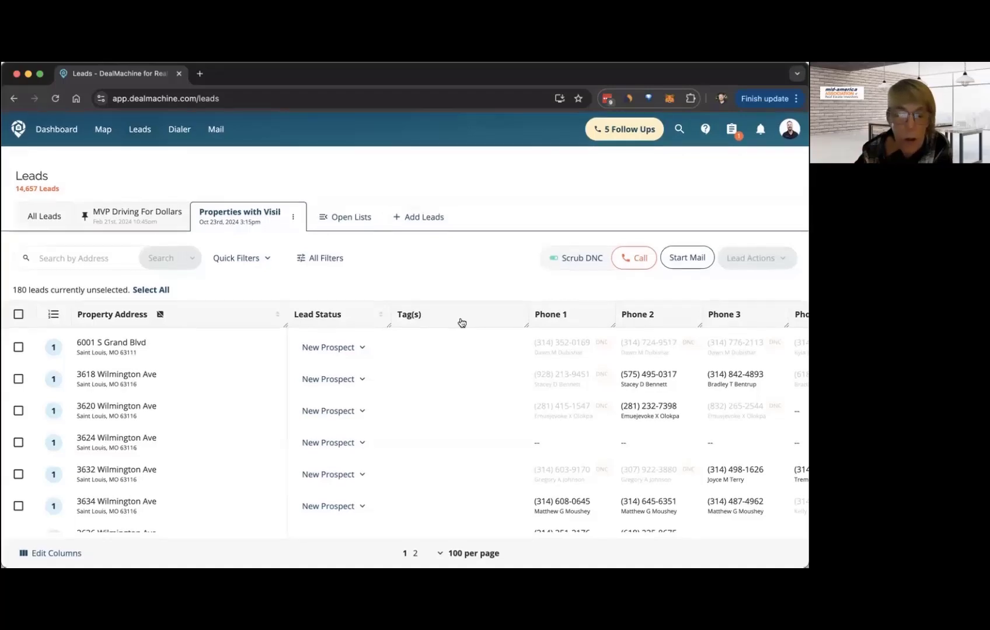
scroll(488, 391, "down", 1)
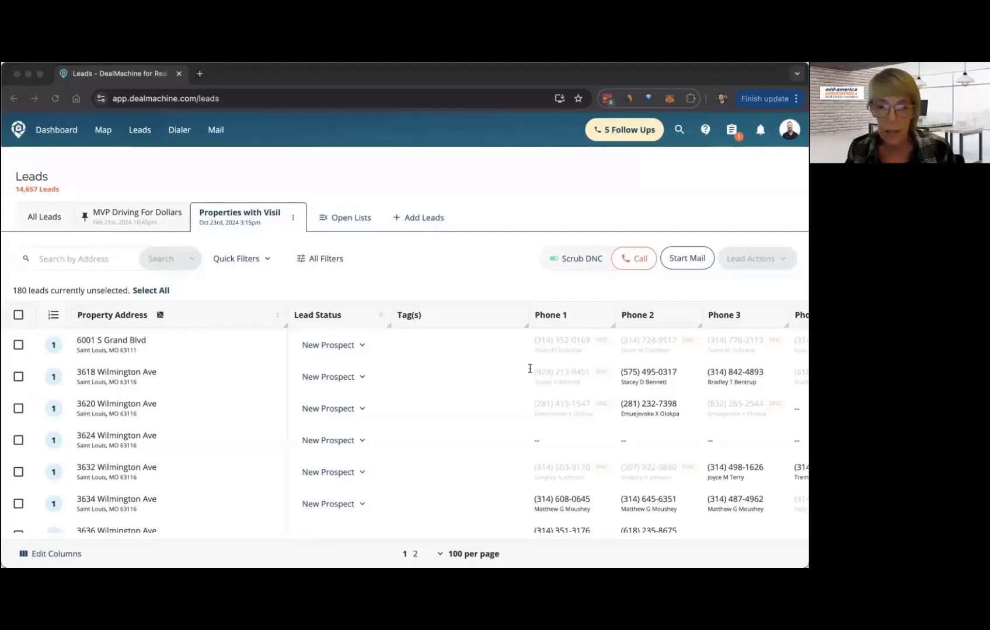
left_click(401, 188)
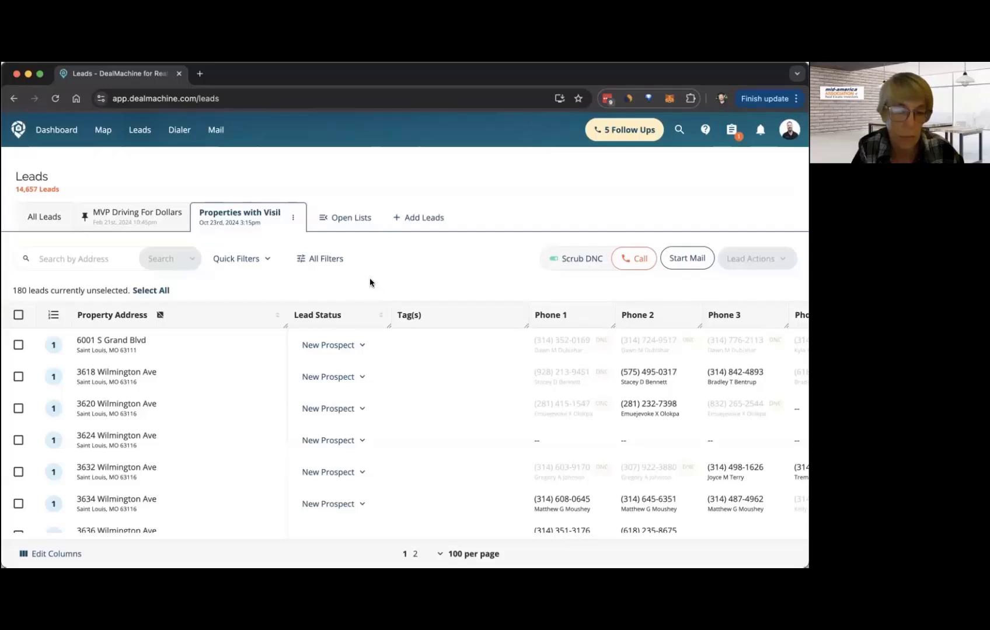
Step: Select all leads in the list, look through the available bulk lead actions, and clear the selection
left_click(151, 290)
left_click(747, 261)
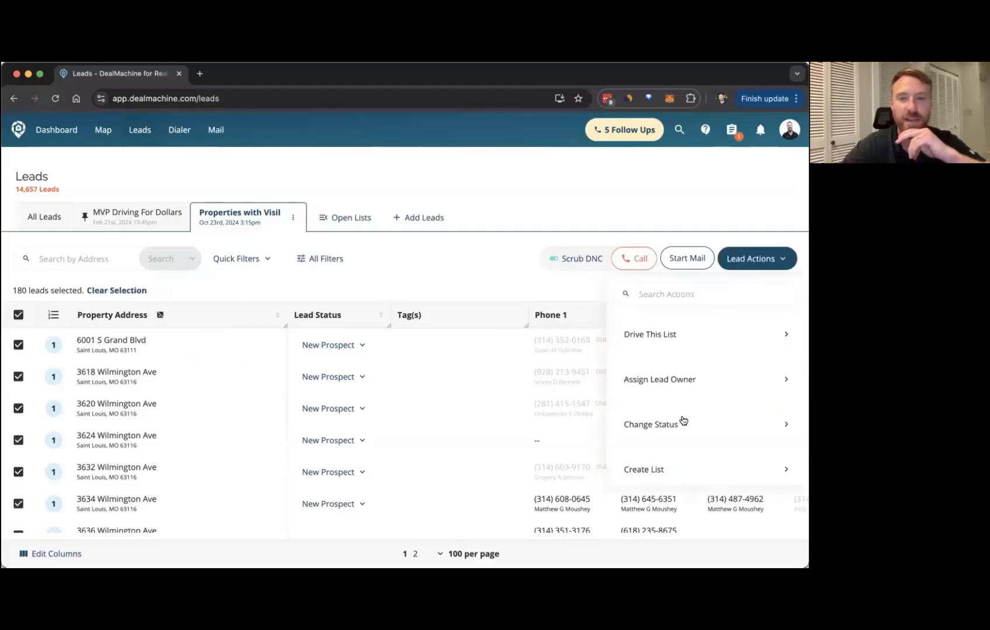
scroll(680, 419, "down", 5)
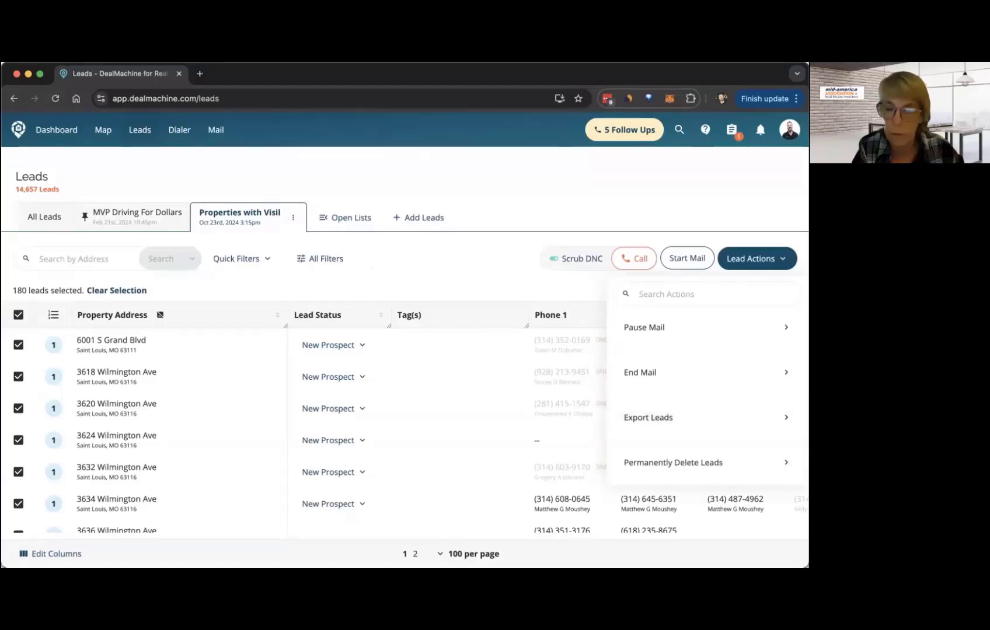
left_click(116, 290)
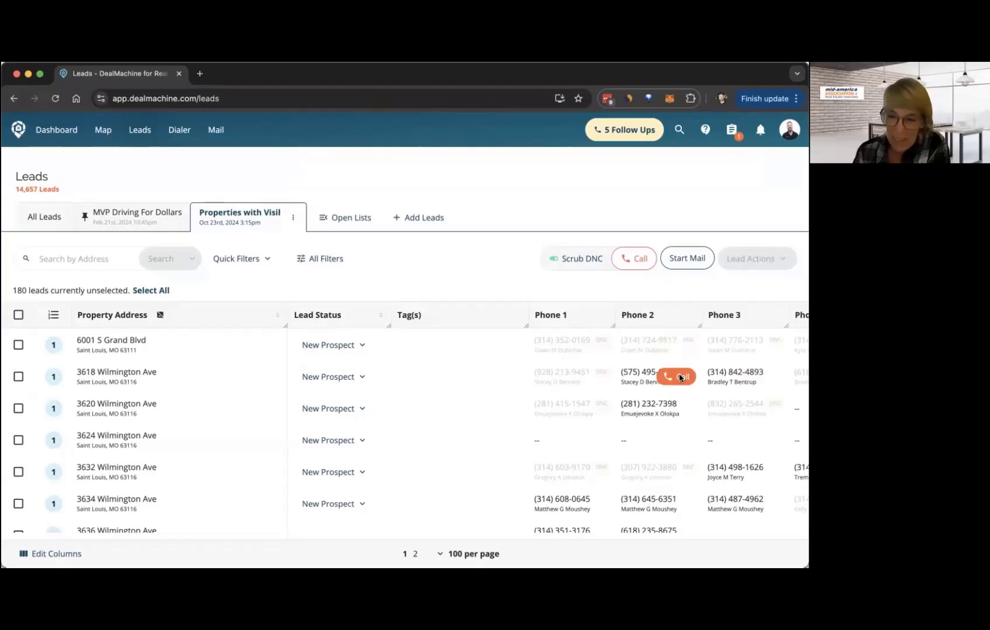
Step: Call the second phone number of the second visible lead, hang up, and highlight and regenerate the suggested opening message
left_click(680, 379)
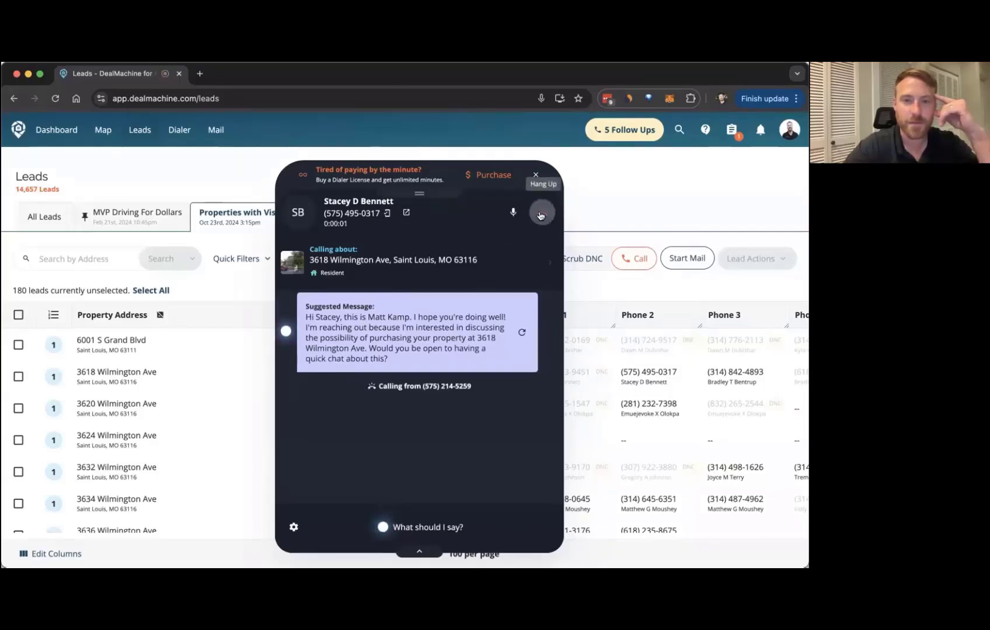
left_click(541, 216)
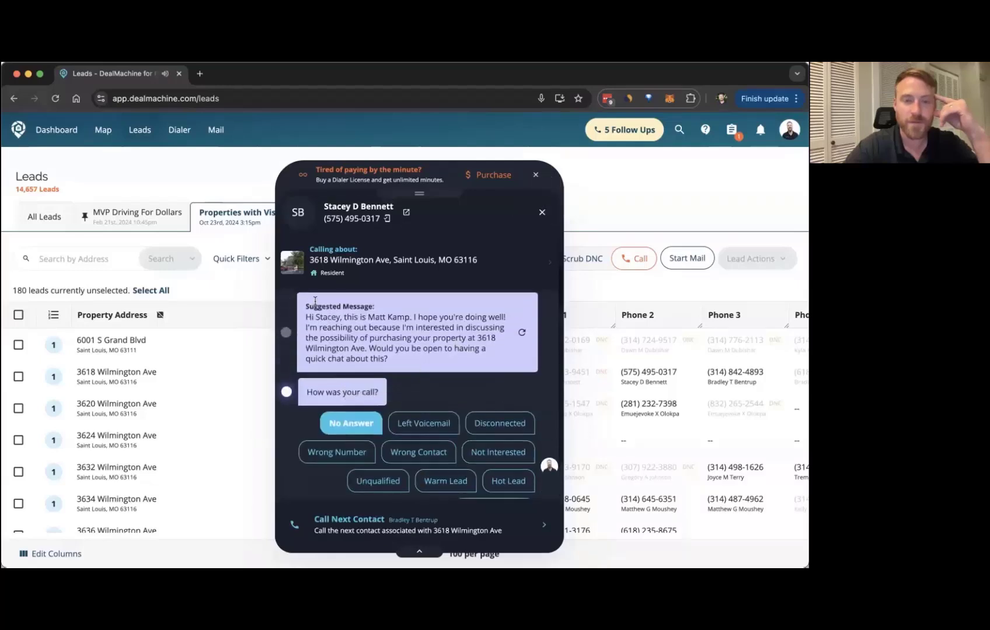
left_click_drag(302, 316, 429, 356)
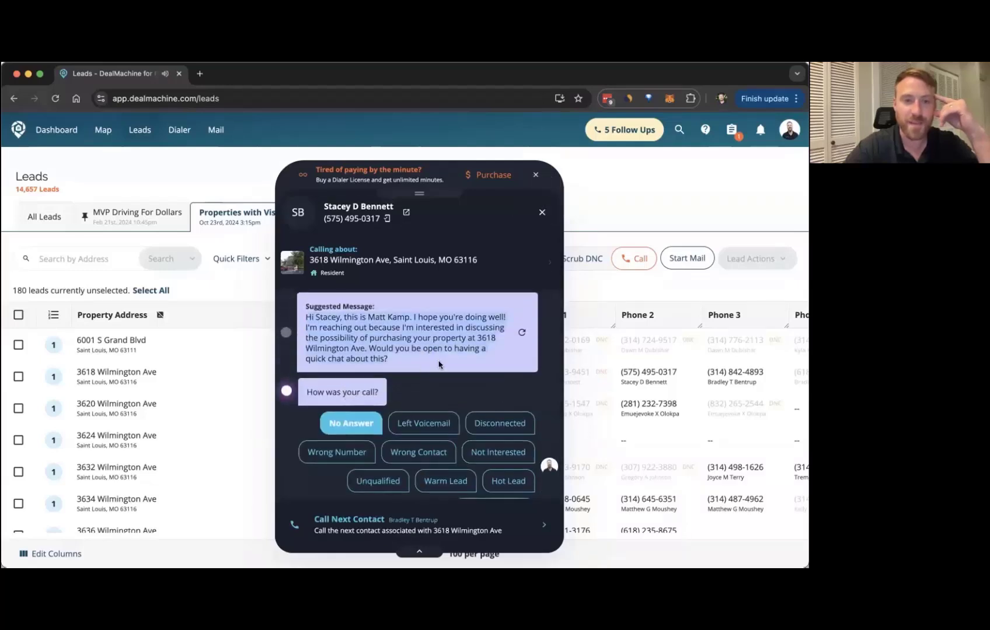
left_click(521, 333)
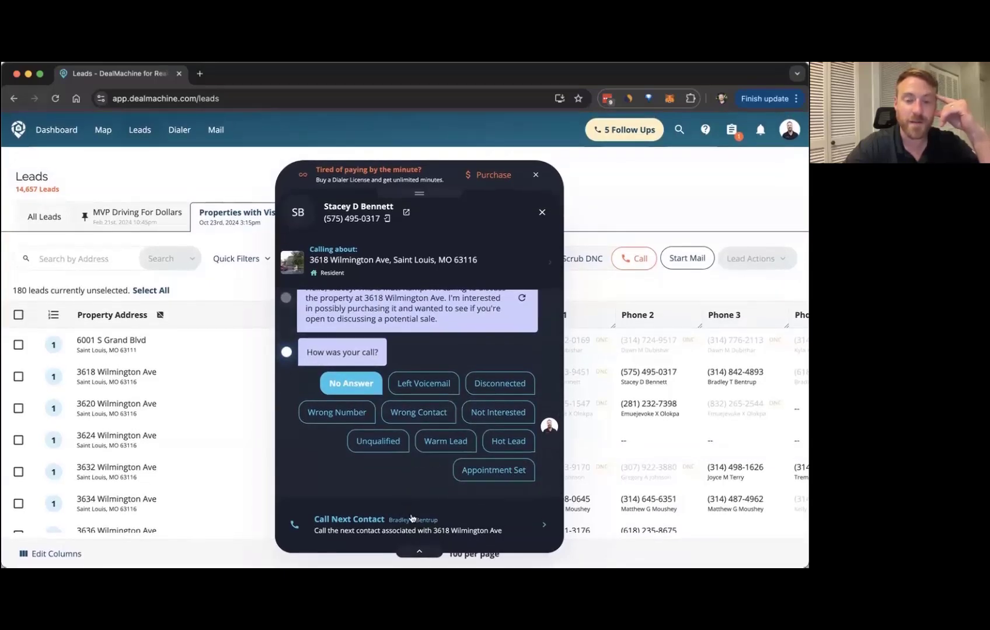
Step: View the called lead's property record and contact details from the dialer, moving the call window aside, and reopen the property record
left_click(380, 258)
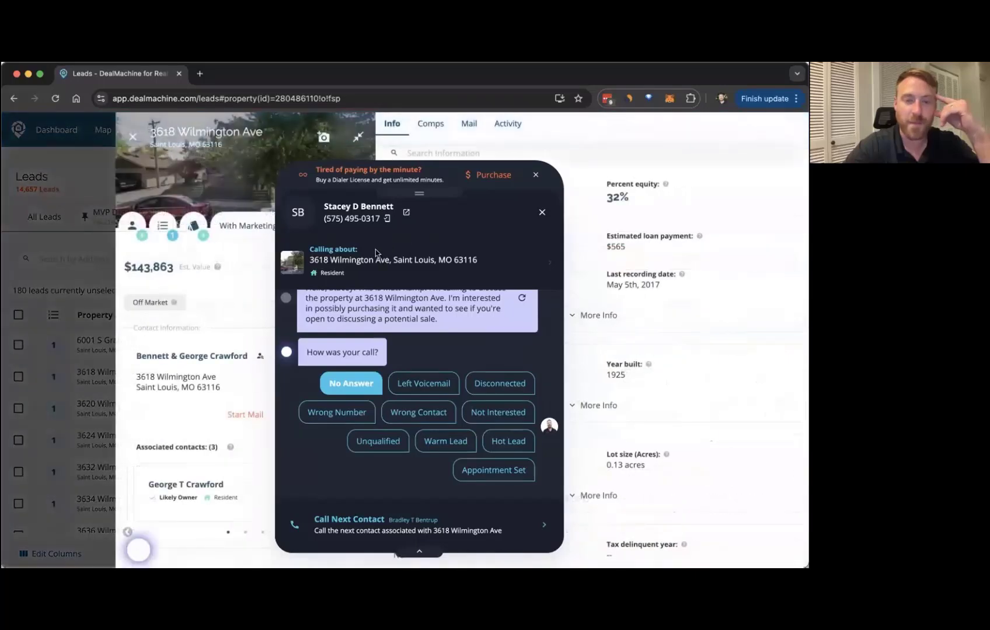
left_click(407, 212)
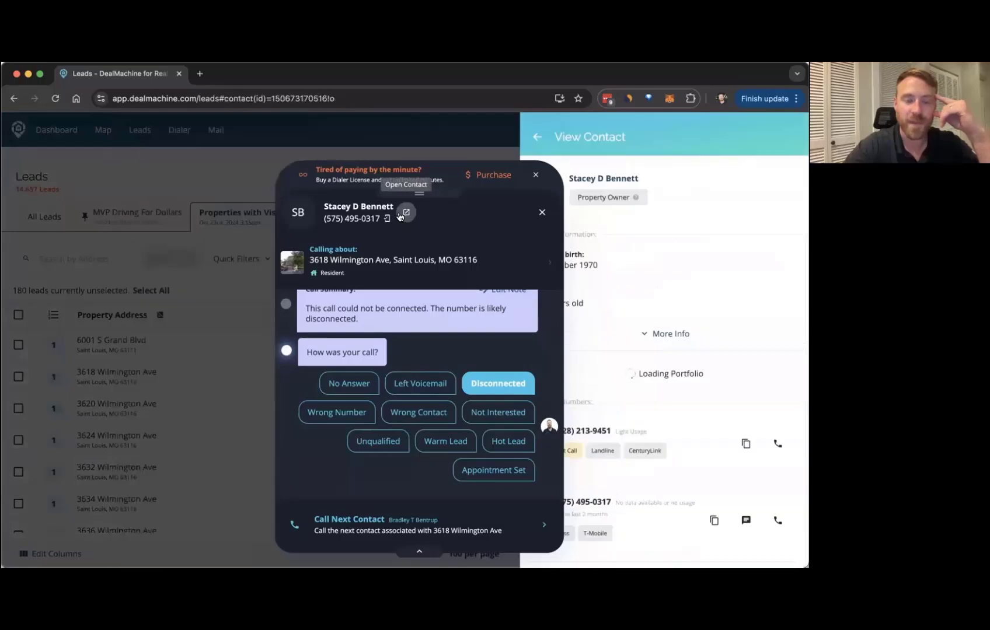
left_click_drag(418, 184, 361, 177)
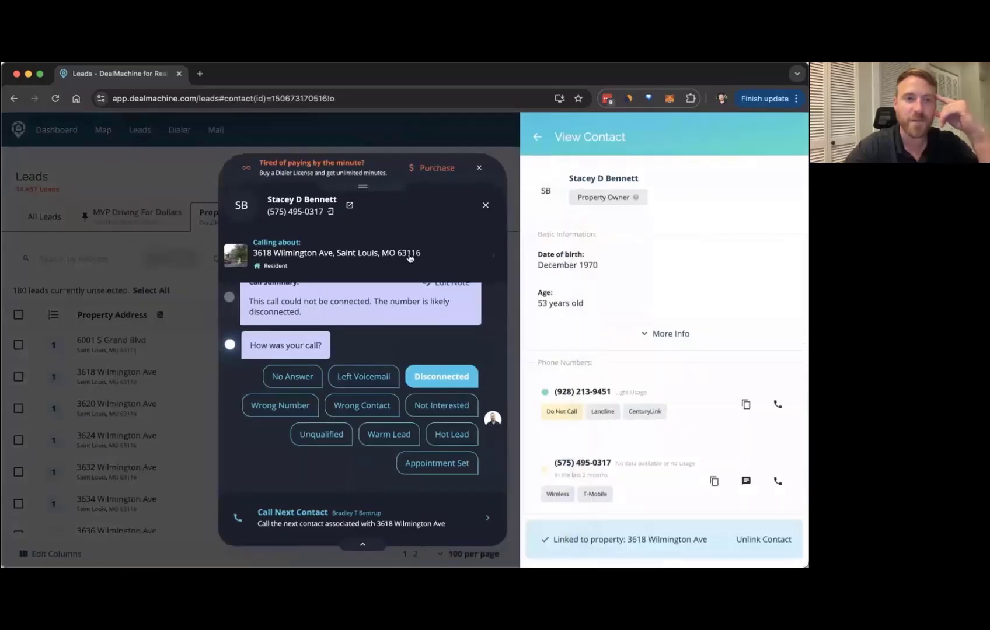
left_click(308, 256)
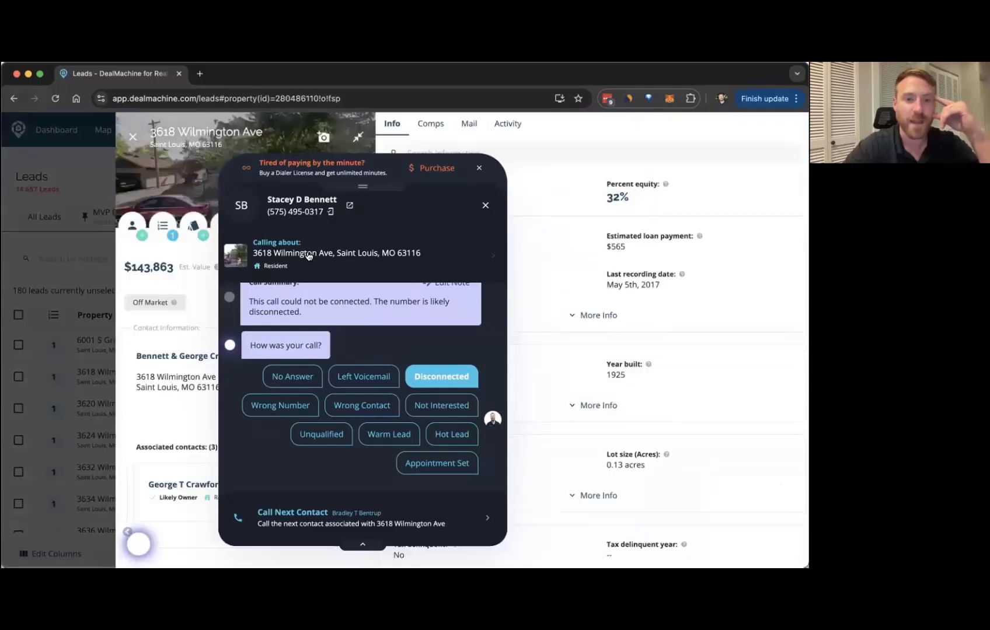
Step: Review the call summary and outcome options, close the call window and property record, and return to the leads list
scroll(374, 415, "up", 3)
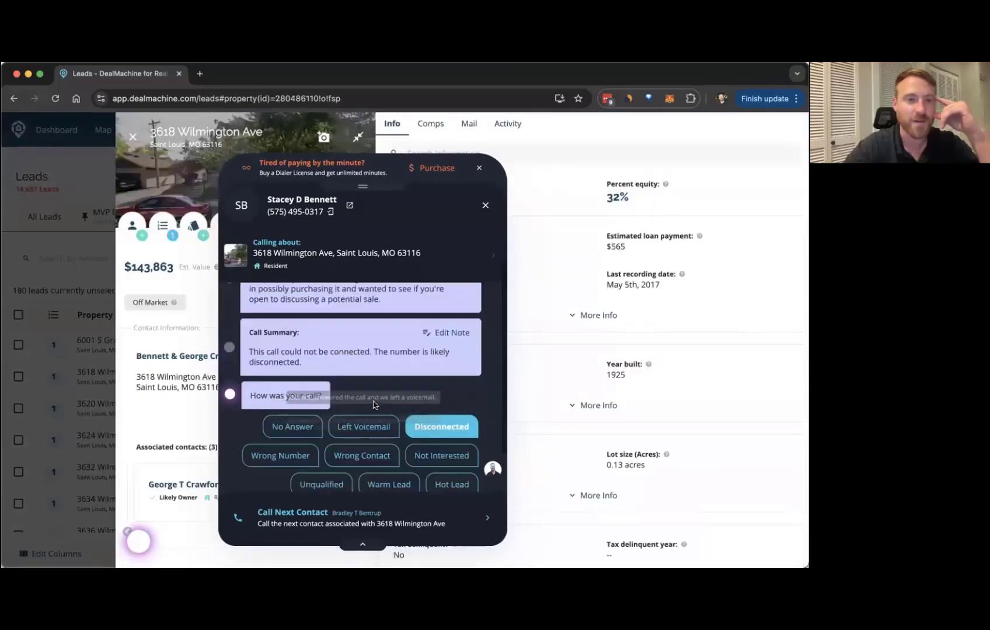
left_click(486, 206)
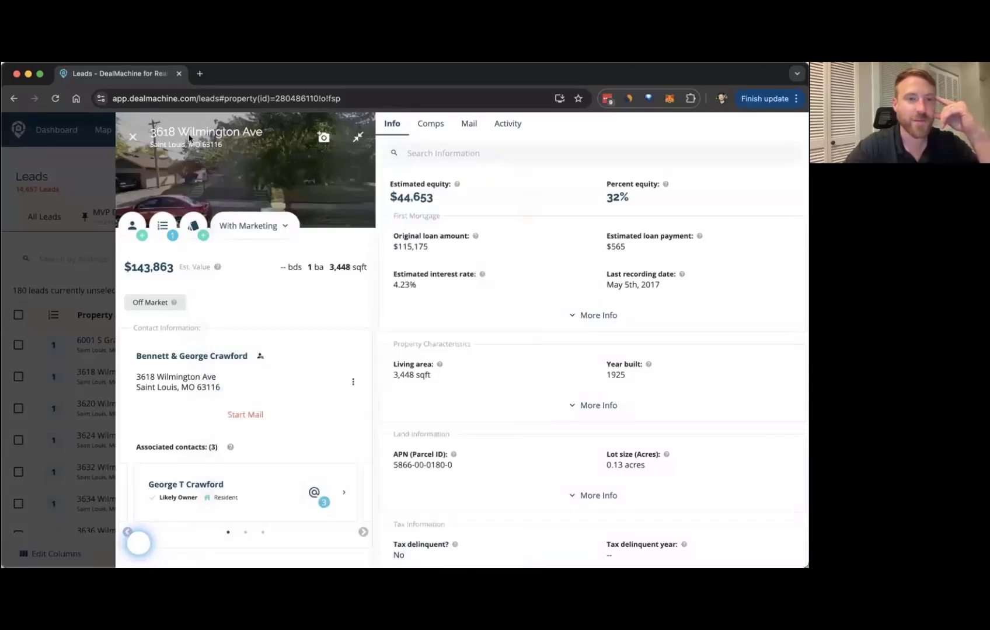
left_click(355, 139)
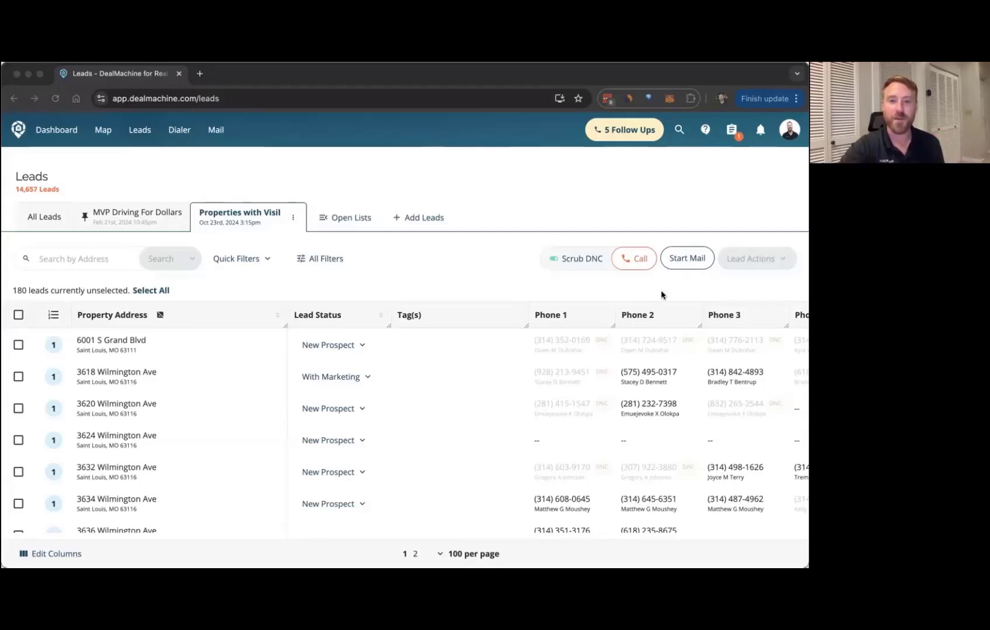
left_click(310, 139)
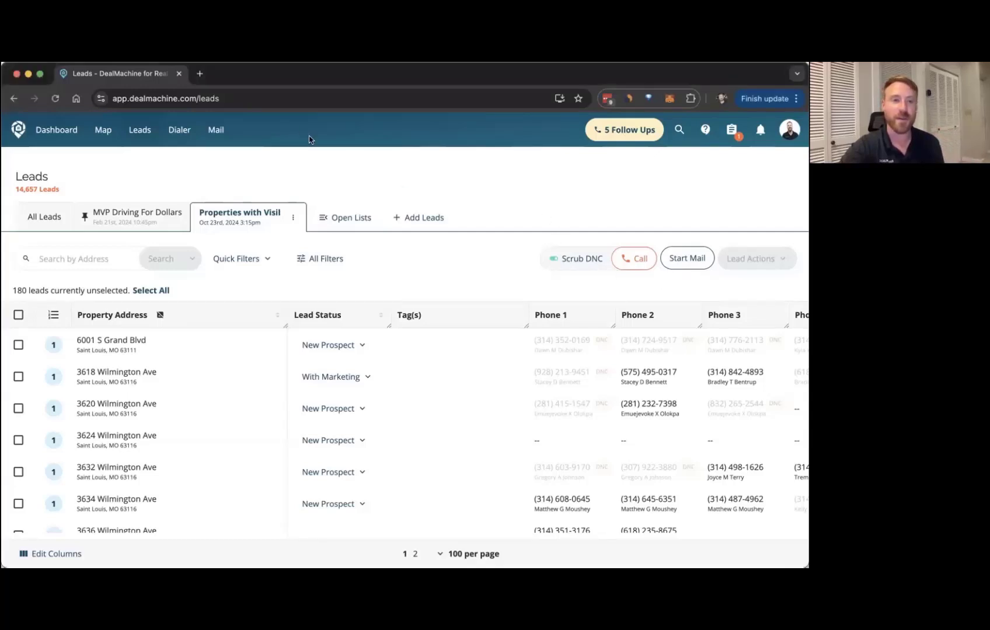
Step: Go to the saved postcards, start a new ballpoint letter to view its default design, and close the designer without saving
left_click(217, 133)
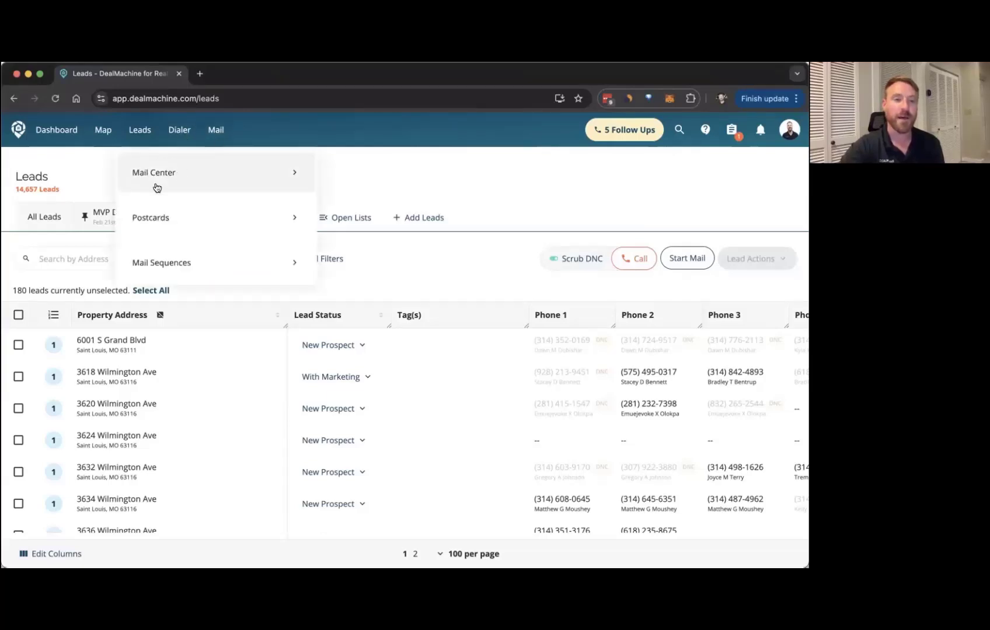
left_click(150, 219)
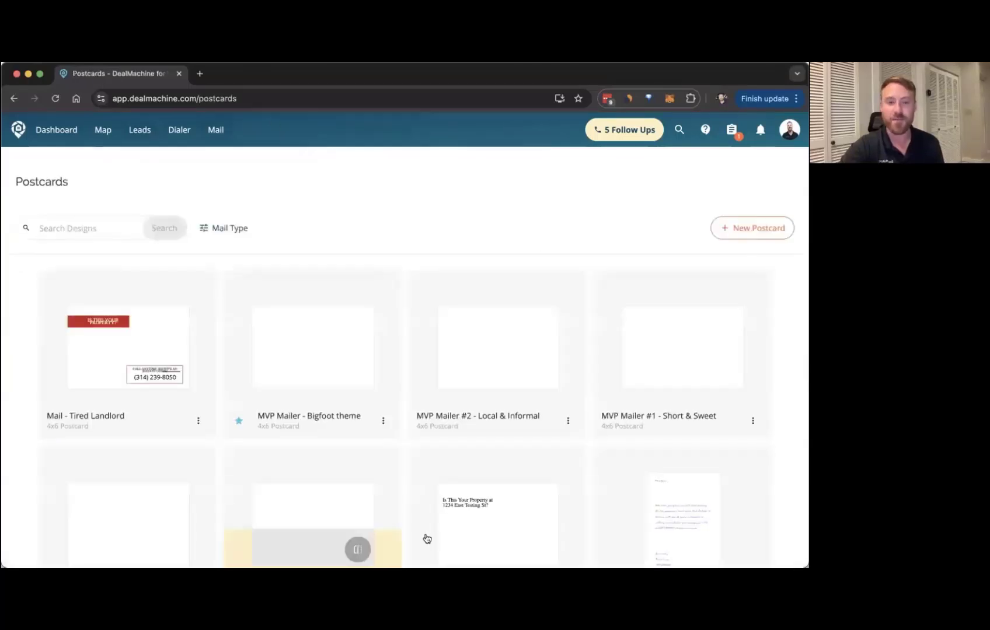
left_click(752, 227)
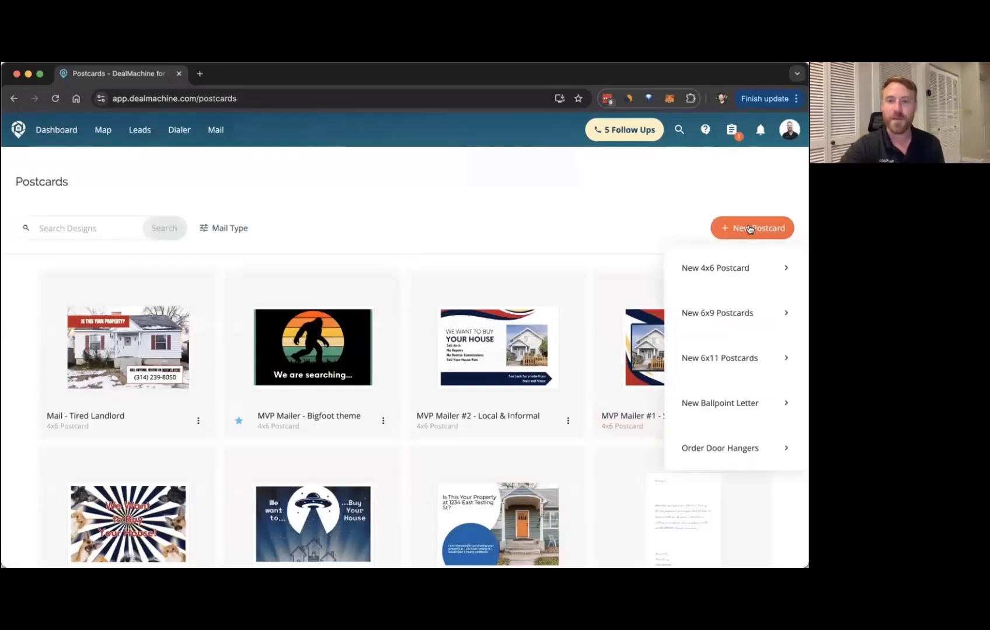
left_click(716, 404)
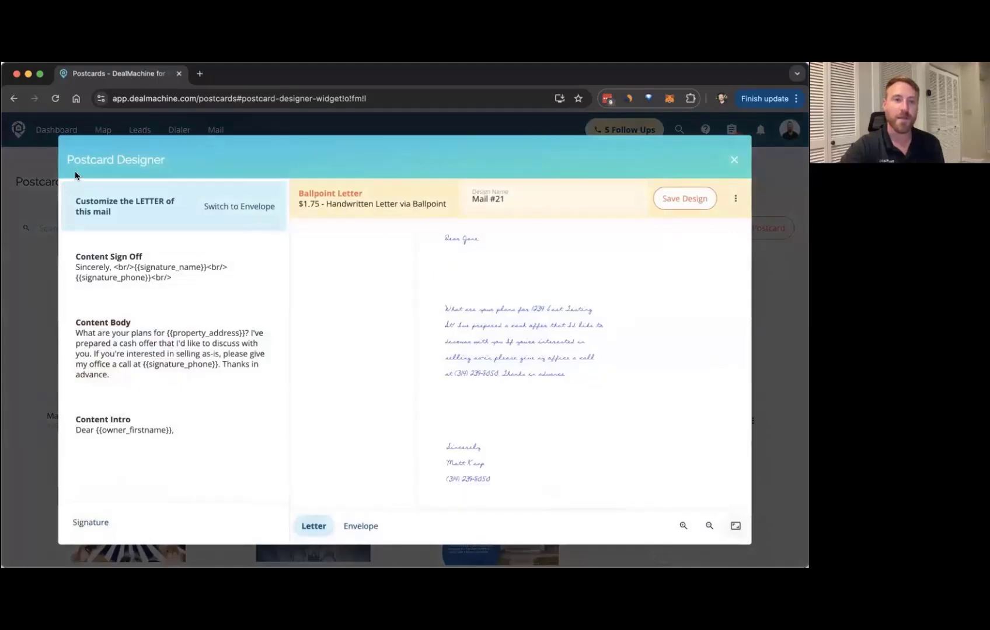
left_click(743, 166)
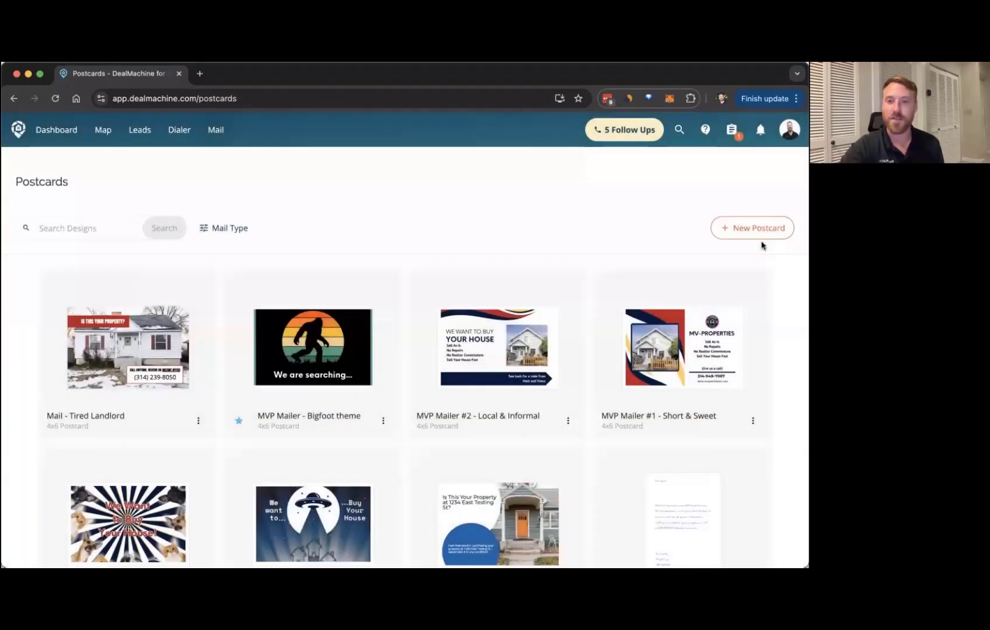
Step: Browse the design templates for a new 4x6 postcard, close the designer without choosing one, and look through the saved postcard designs
left_click(744, 232)
left_click(717, 269)
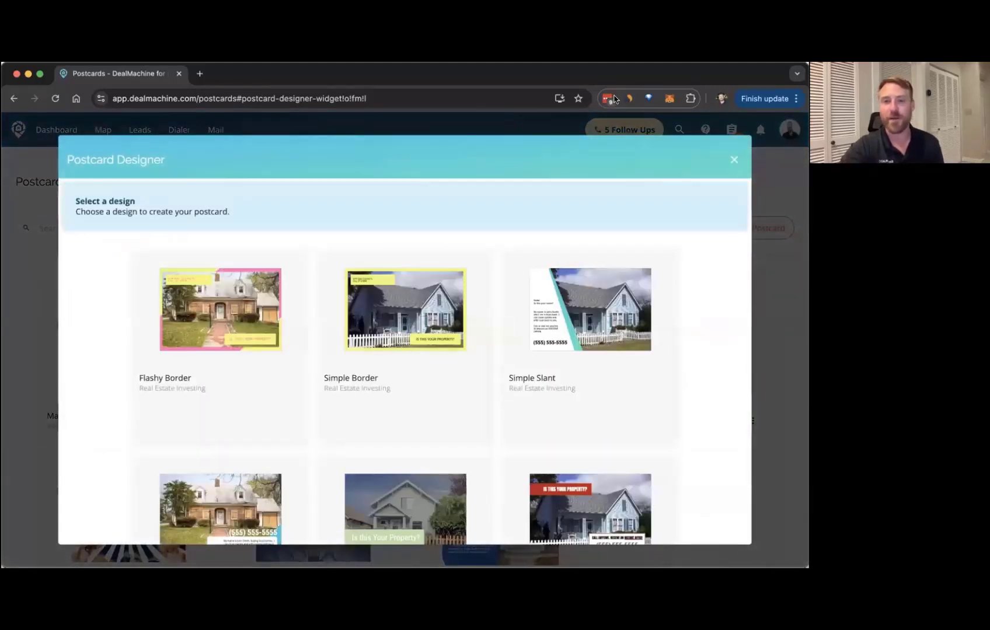
scroll(380, 369, "down", 10)
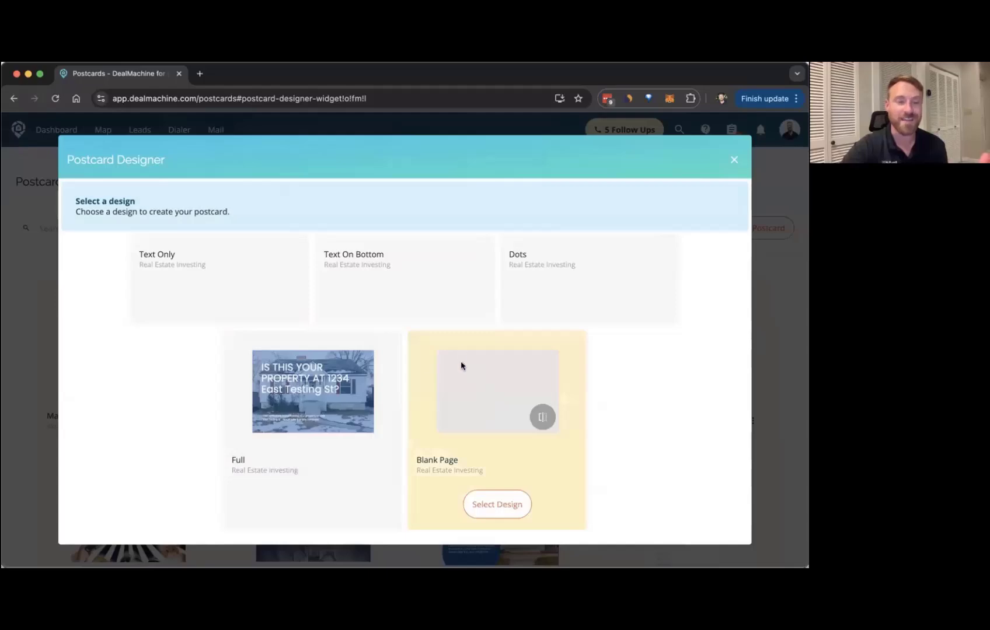
scroll(460, 359, "up", 3)
scroll(464, 345, "up", 10)
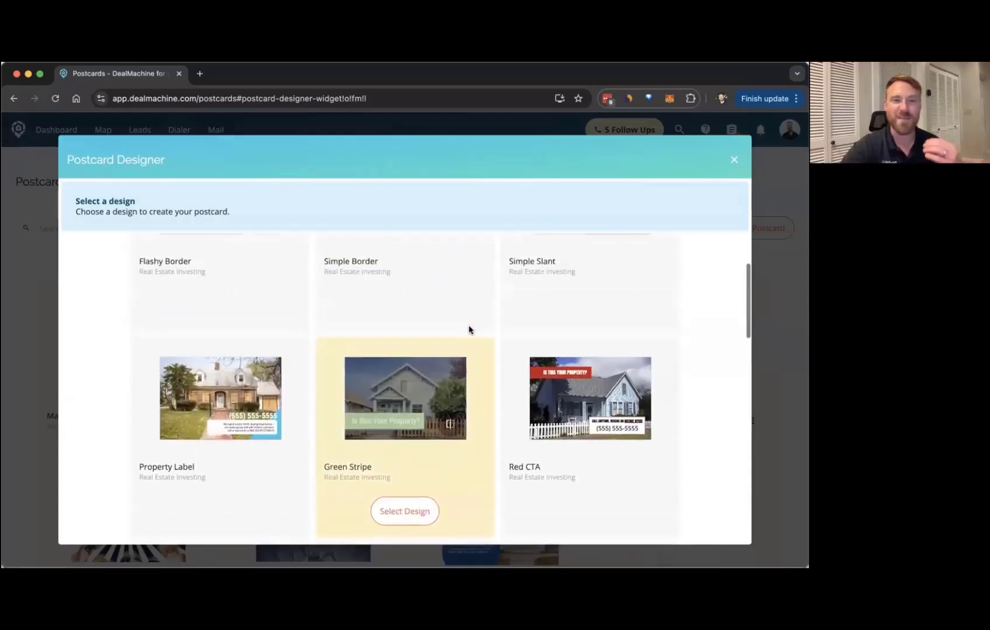
scroll(468, 330, "down", 15)
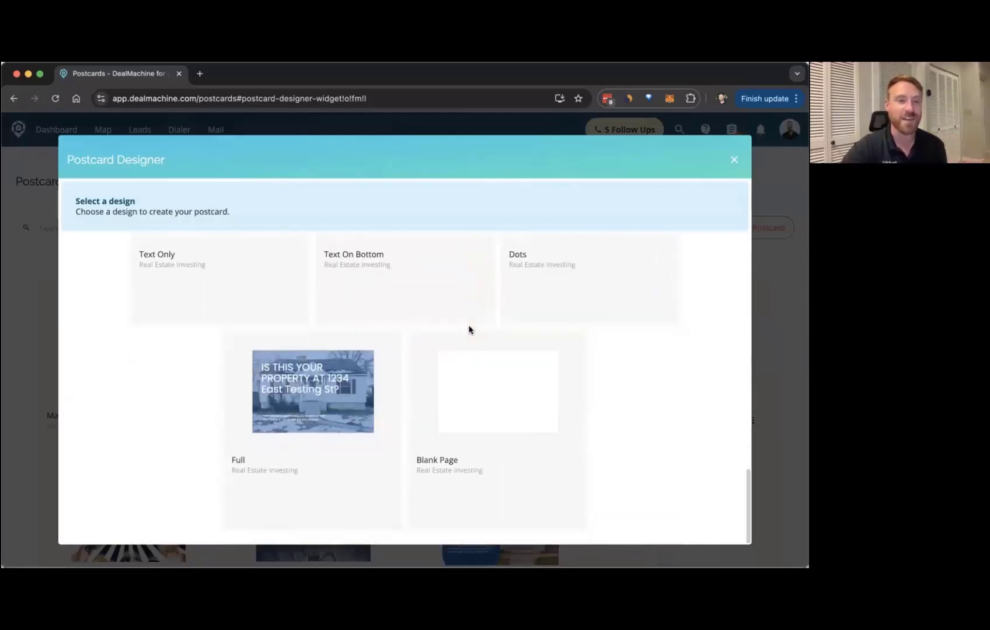
scroll(468, 330, "up", 10)
scroll(469, 330, "up", 5)
scroll(469, 330, "down", 15)
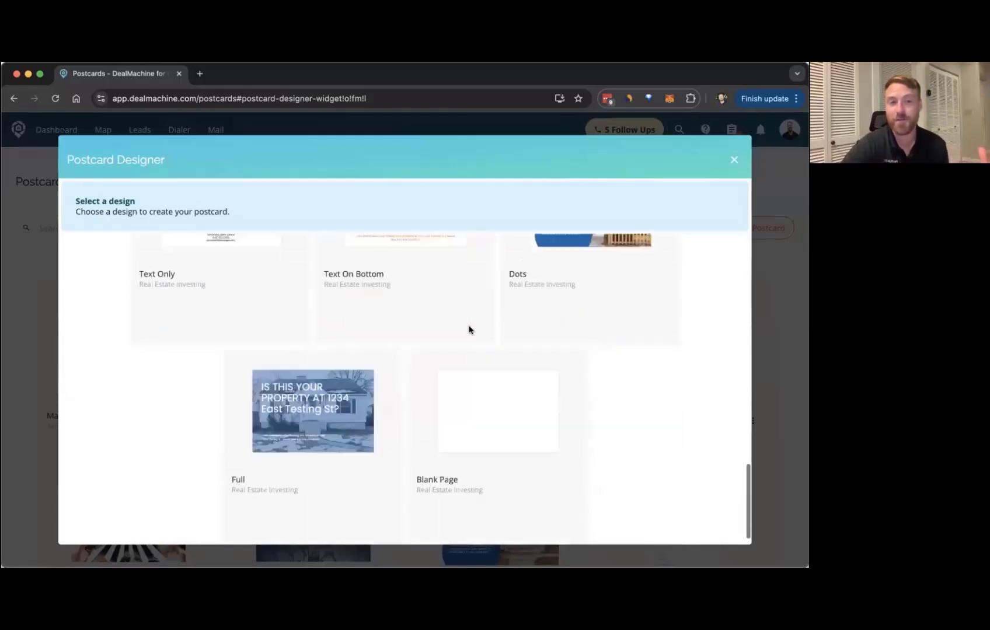
mouse_move(537, 480)
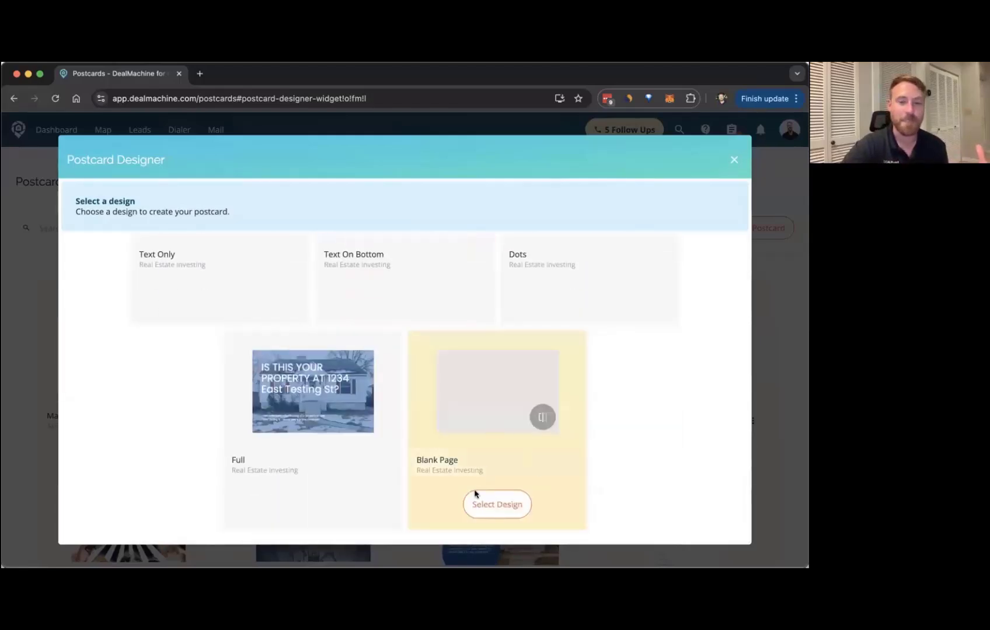
left_click(732, 158)
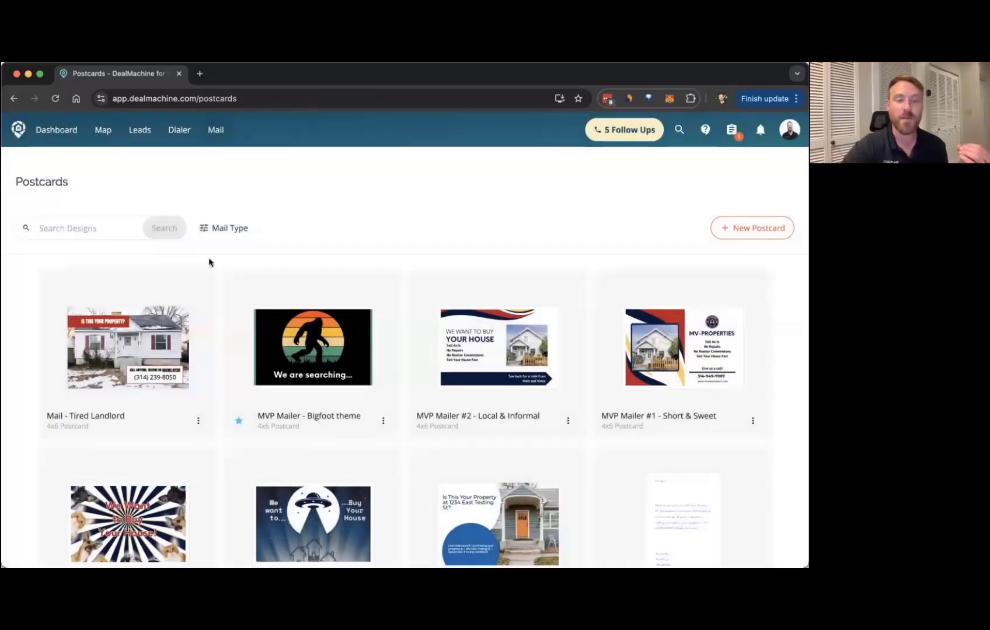
scroll(236, 307, "down", 12)
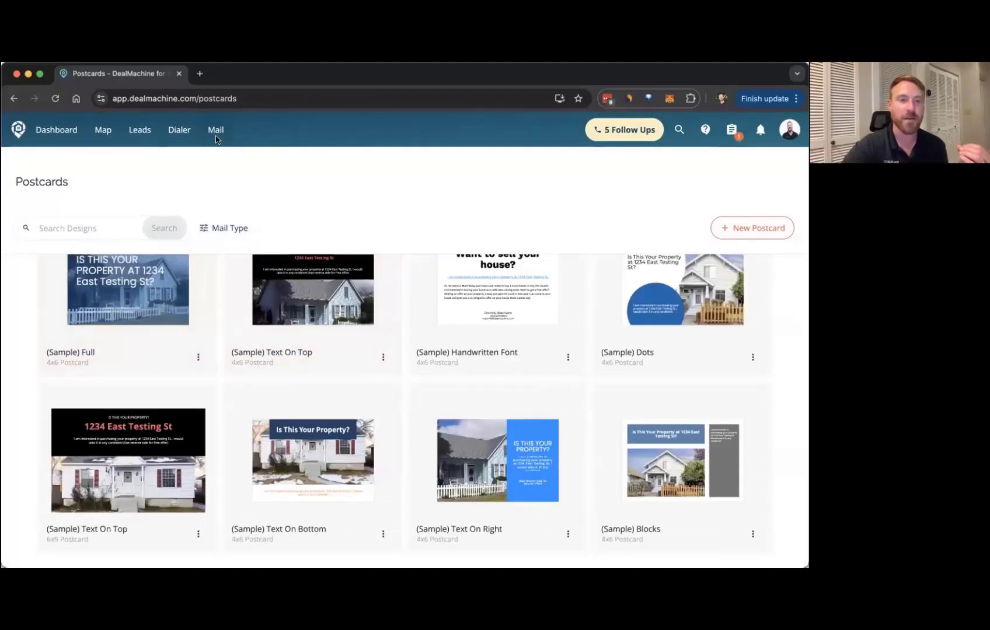
Step: Examine every step of the MVP Mail Sequence (5 pieces over 84 days) in the mail sequences, and close its details
left_click(216, 139)
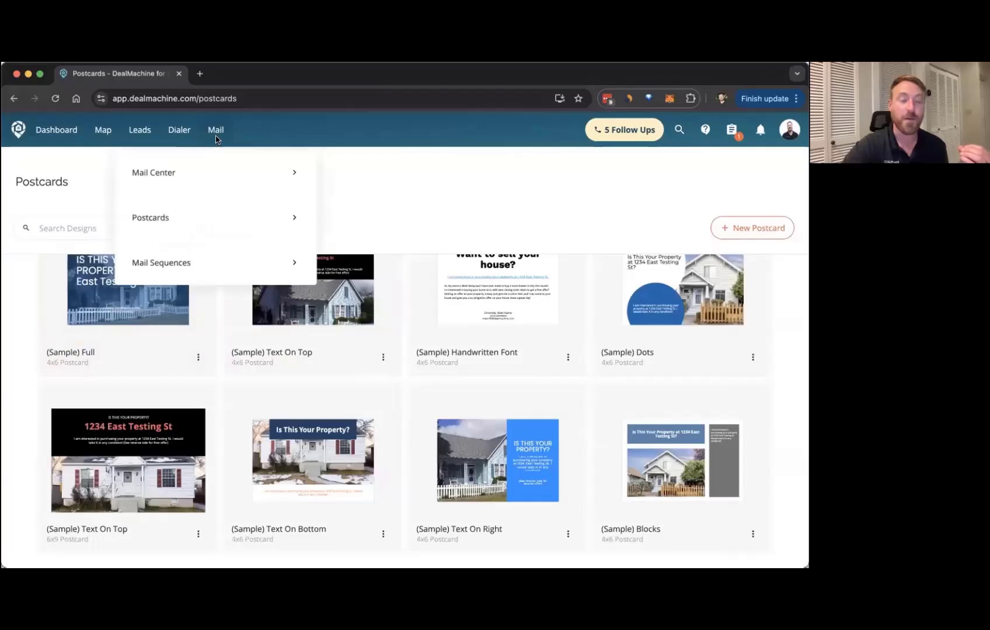
left_click(204, 268)
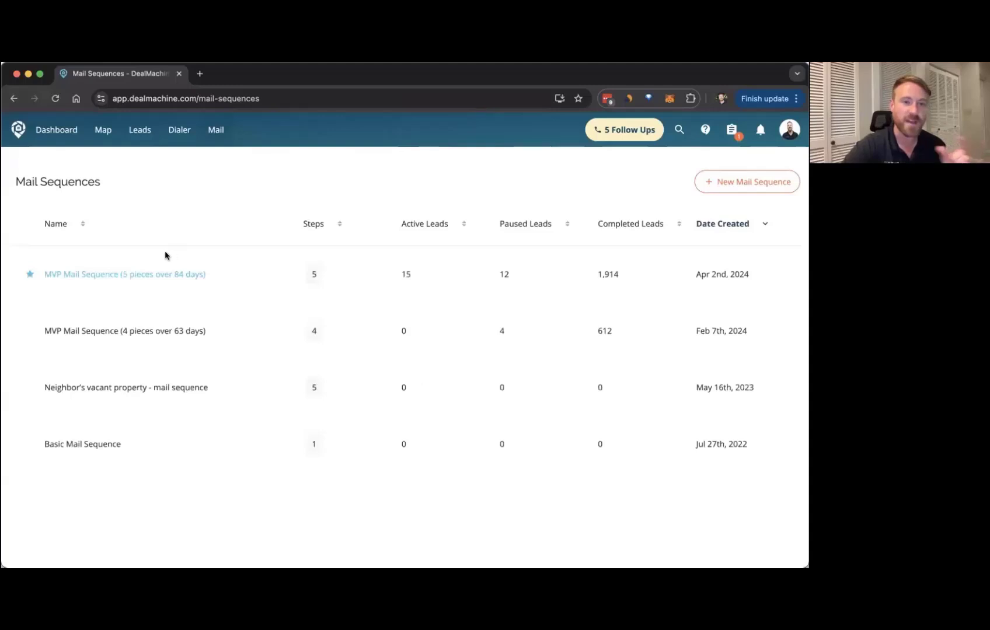
left_click(157, 273)
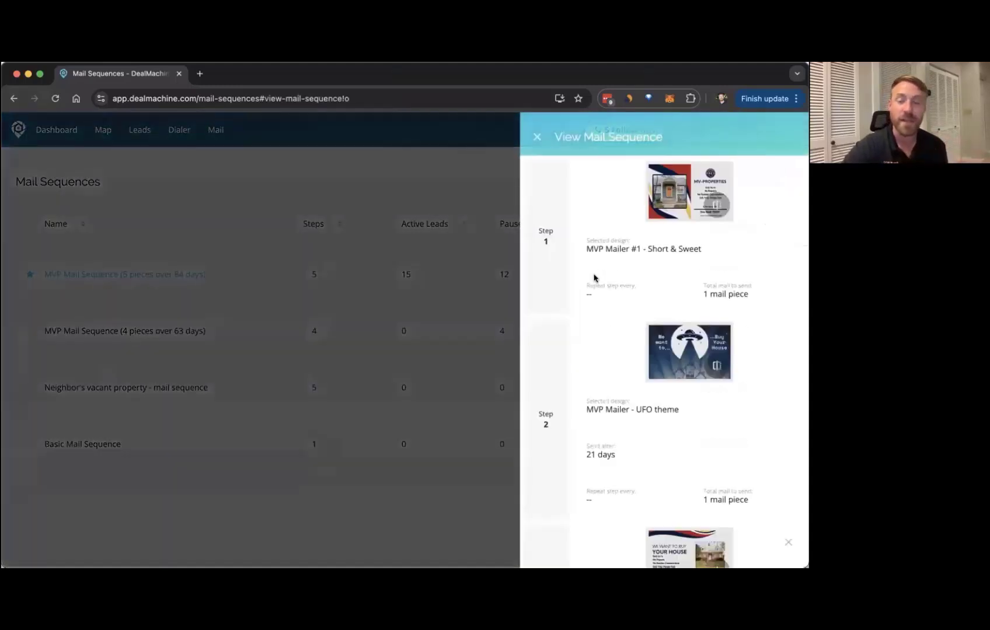
scroll(592, 279, "down", 3)
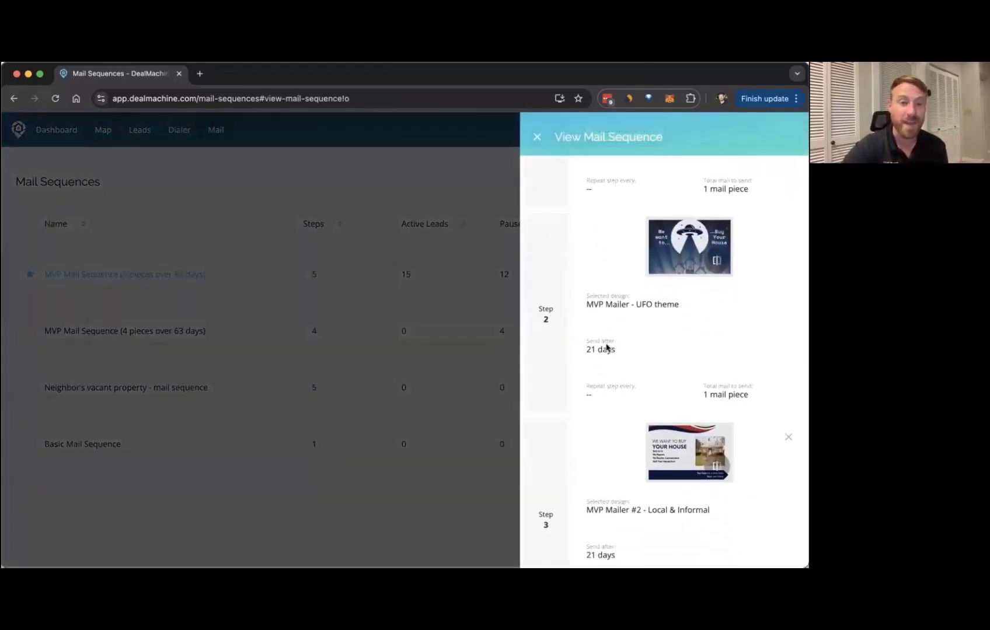
scroll(606, 347, "down", 8)
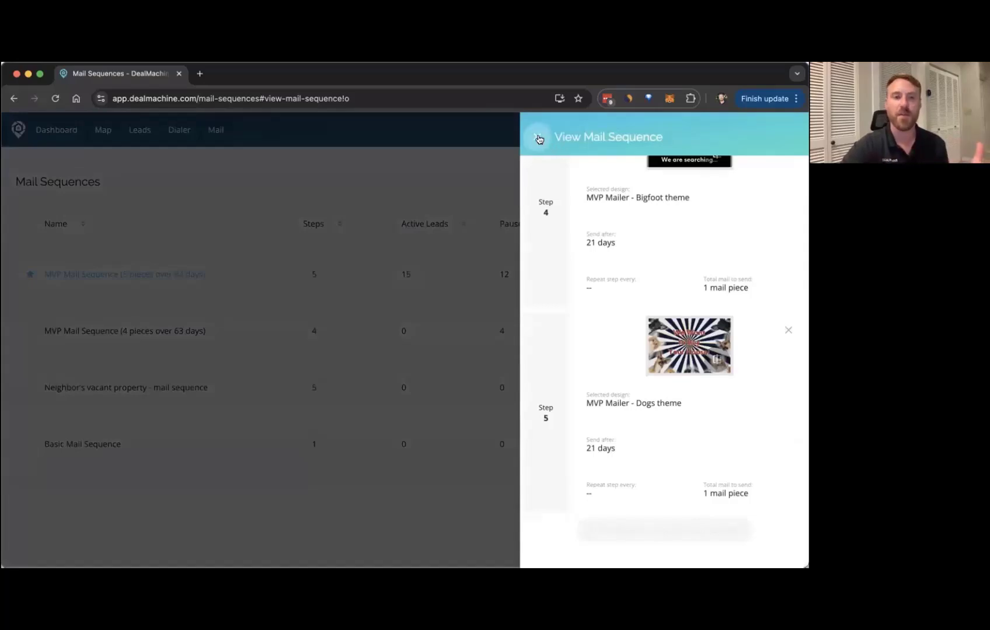
left_click(539, 139)
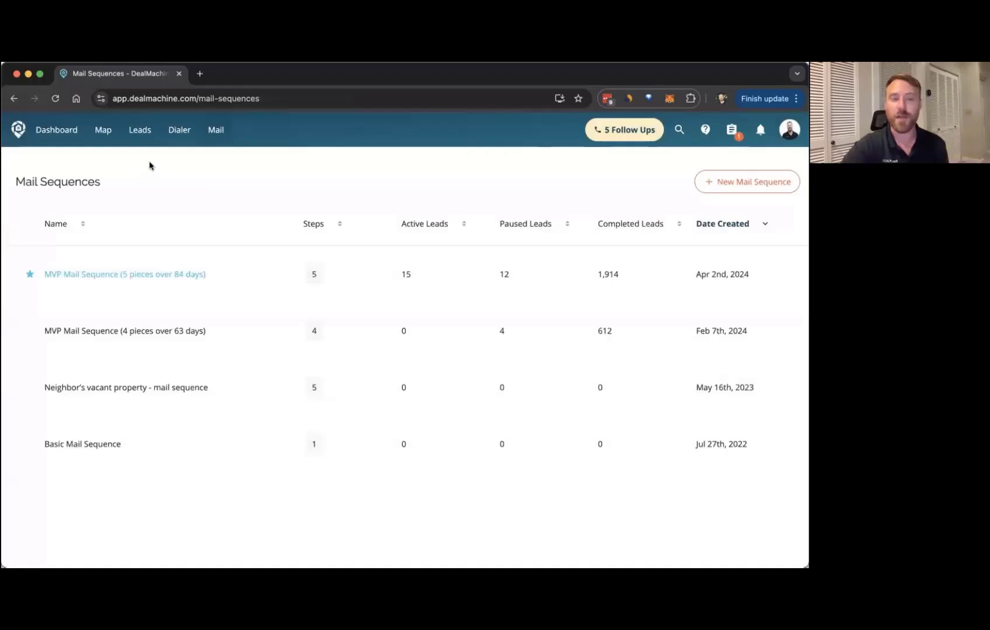
Step: Start mail for the first lead in the Properties with Visil leads list and open that lead's record
left_click(132, 129)
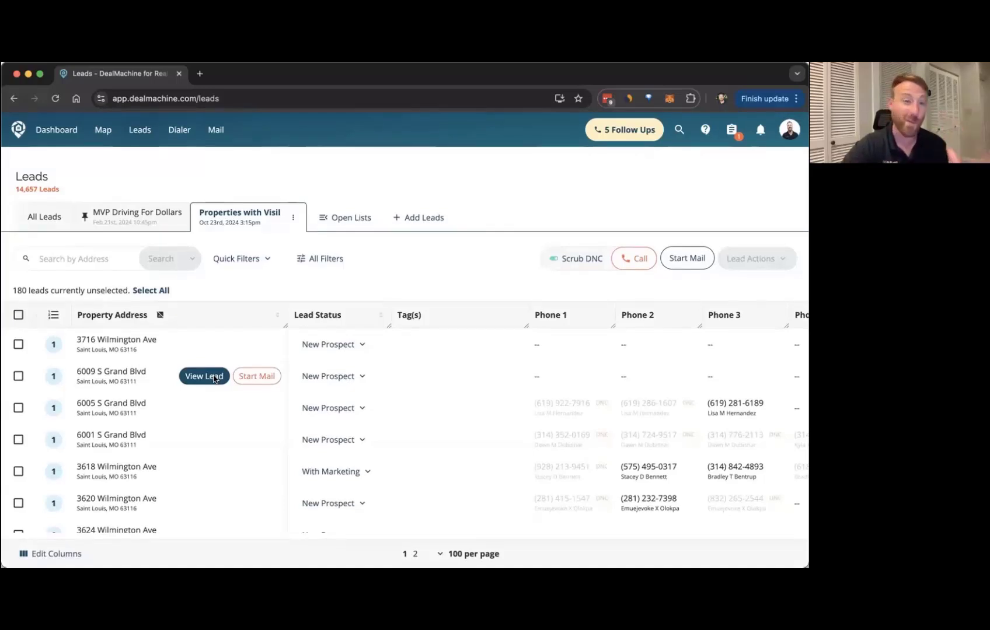
left_click(203, 344)
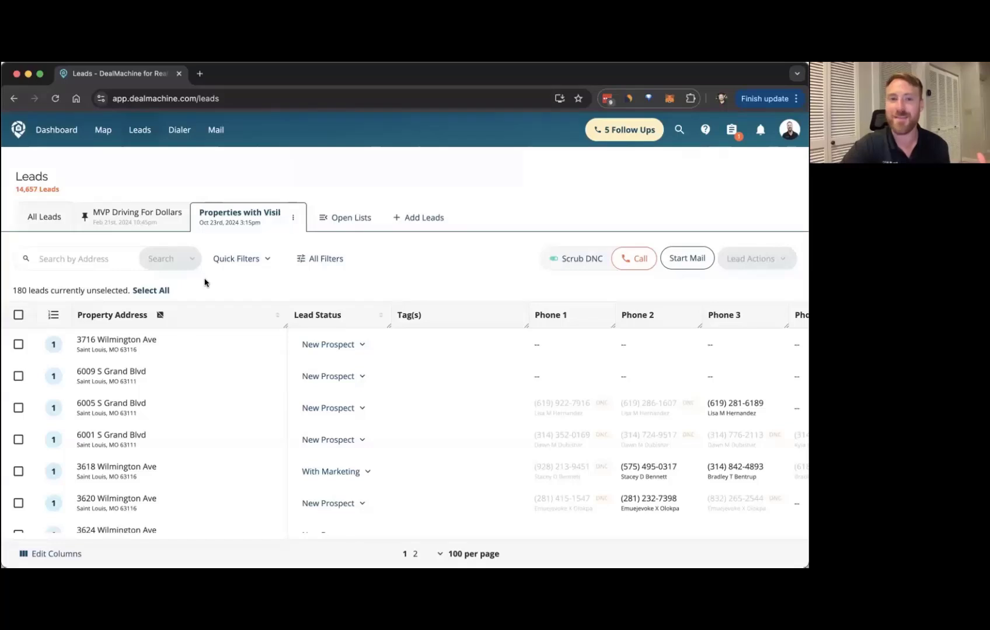
mouse_move(193, 346)
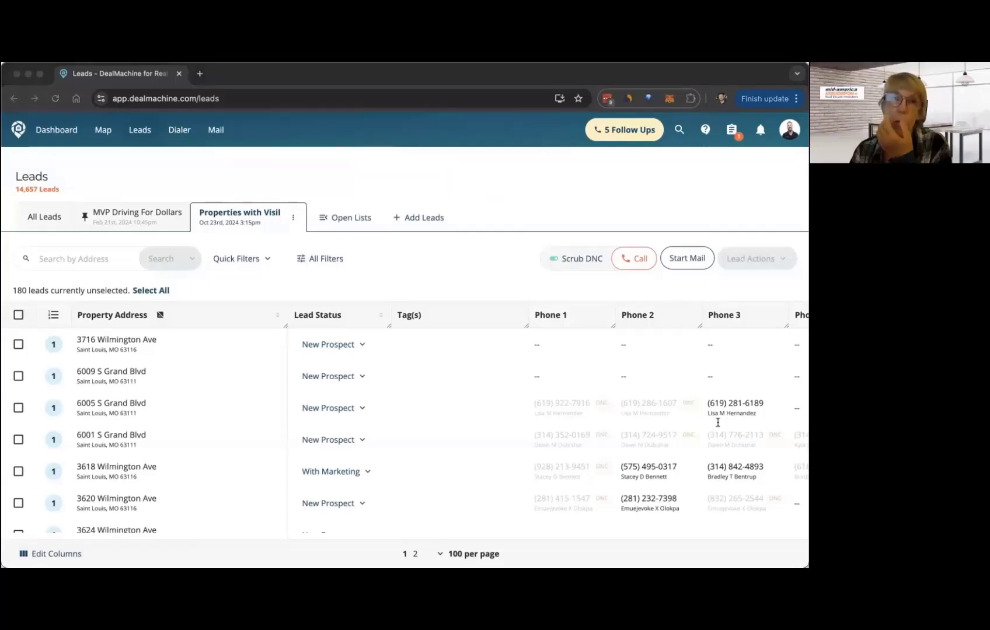
left_click(297, 170)
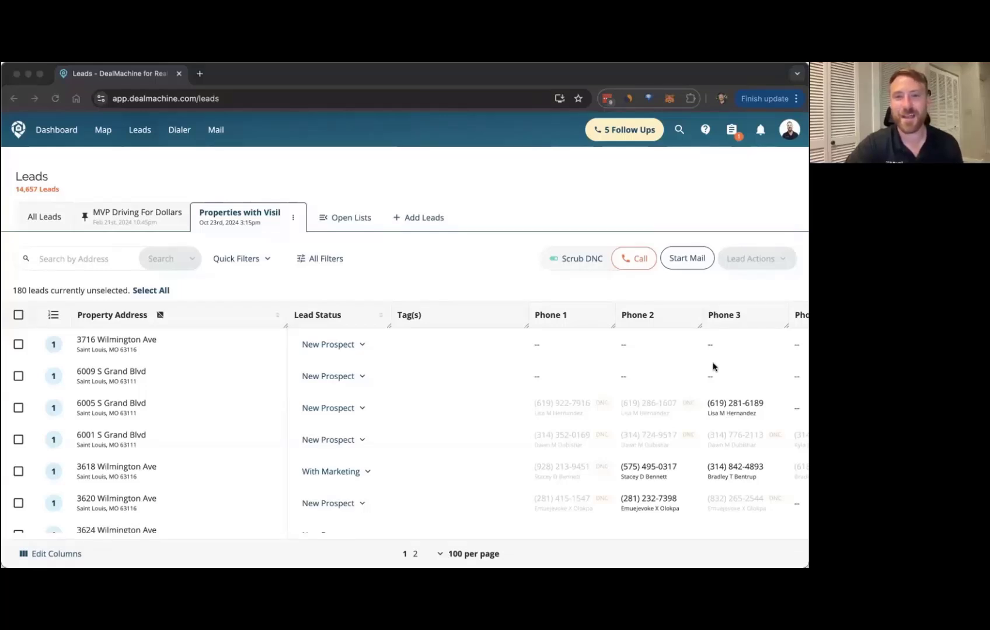
left_click(384, 164)
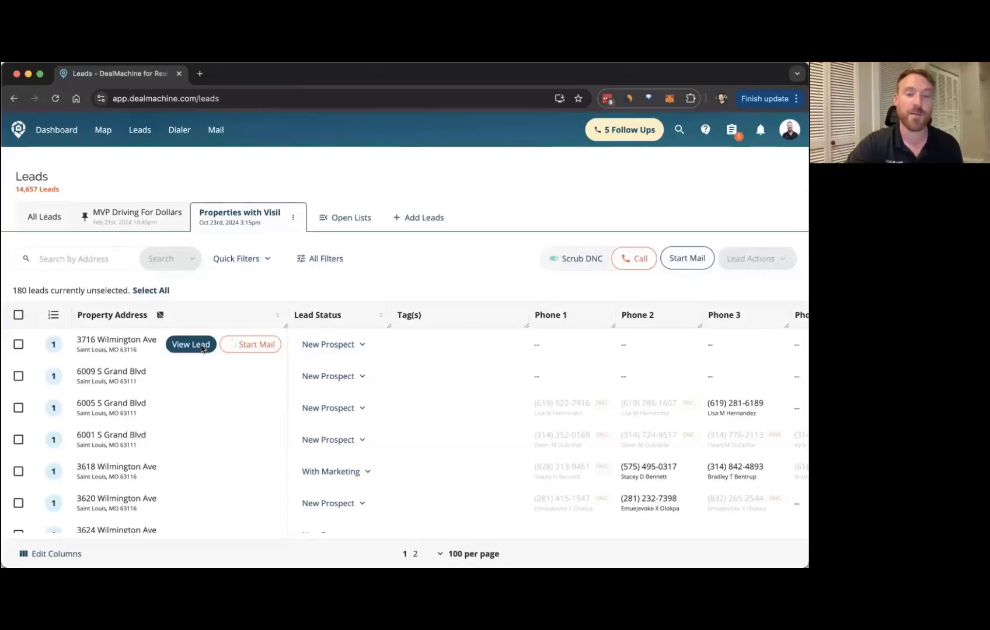
left_click(201, 347)
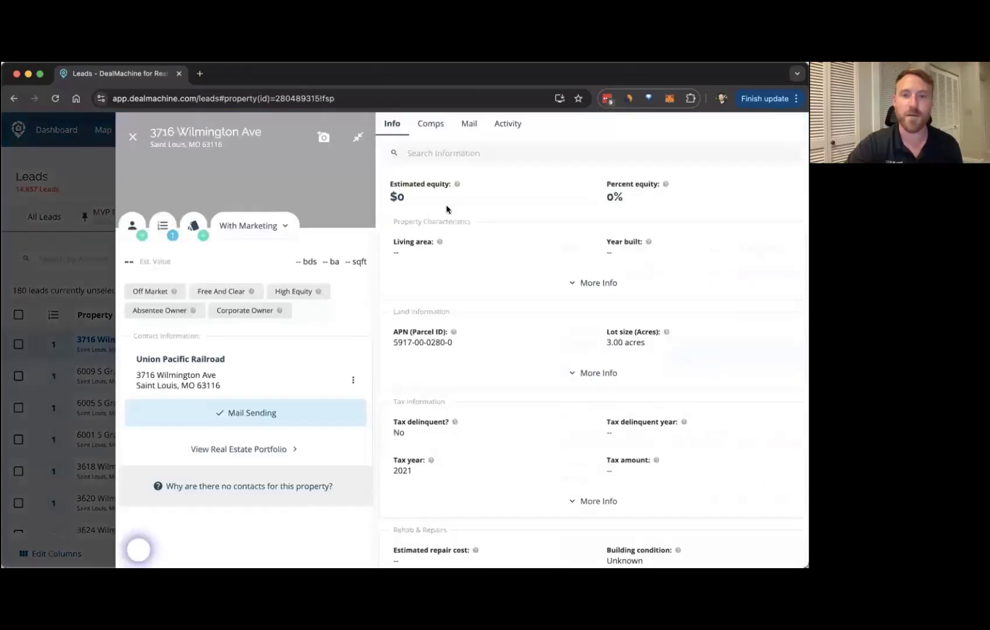
Step: Examine the lead's selected mail sequence, its queue status and the mailers assigned to each step
left_click(466, 125)
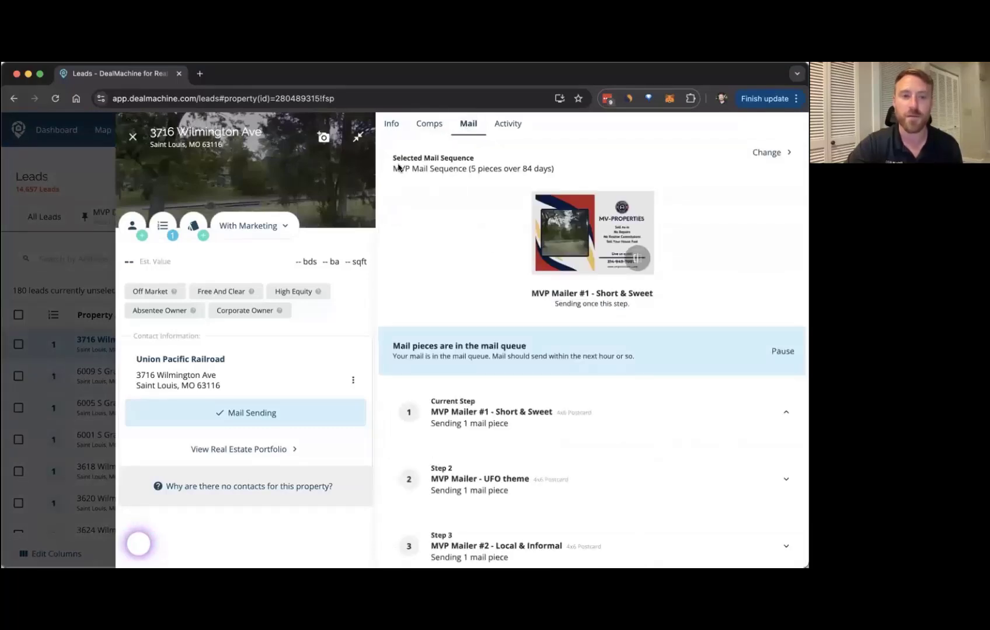
scroll(669, 384, "down", 3)
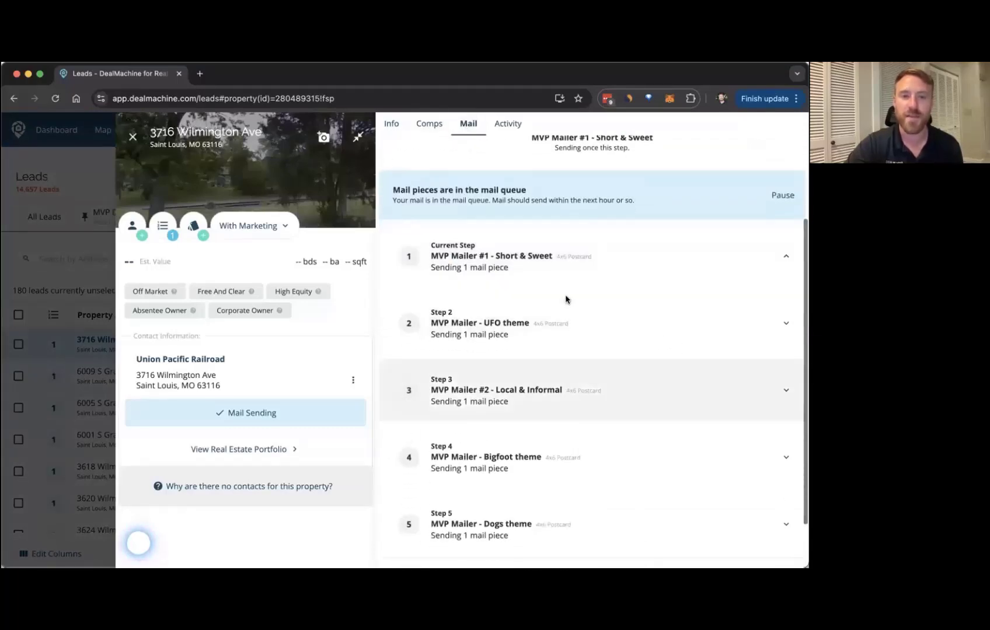
scroll(658, 232, "up", 3)
Step: Look through the mail templates available for replacing the lead's mail sequence, and close the options without choosing one
left_click(774, 153)
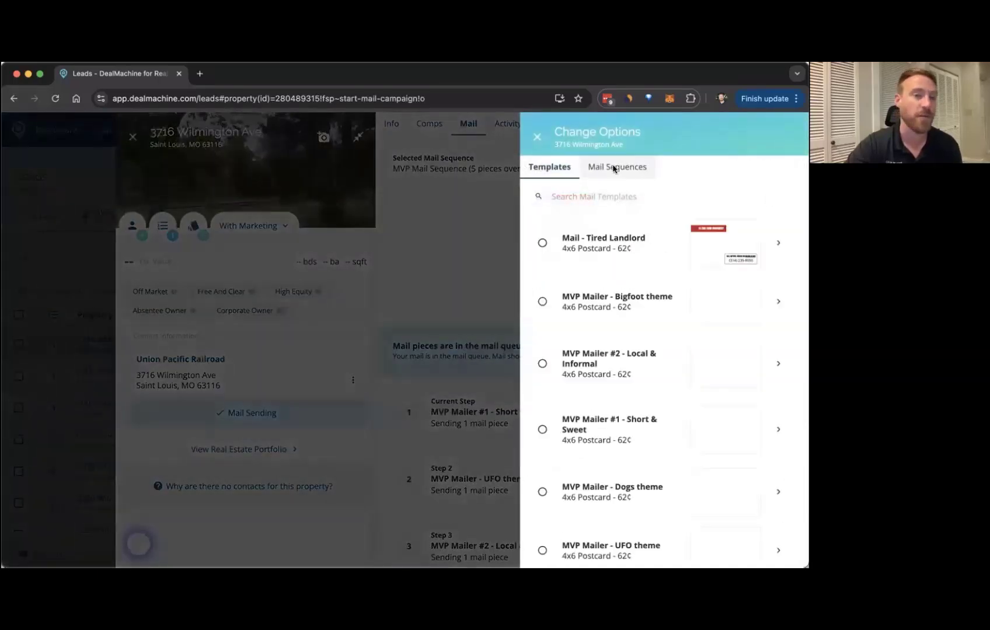
scroll(625, 262, "down", 8)
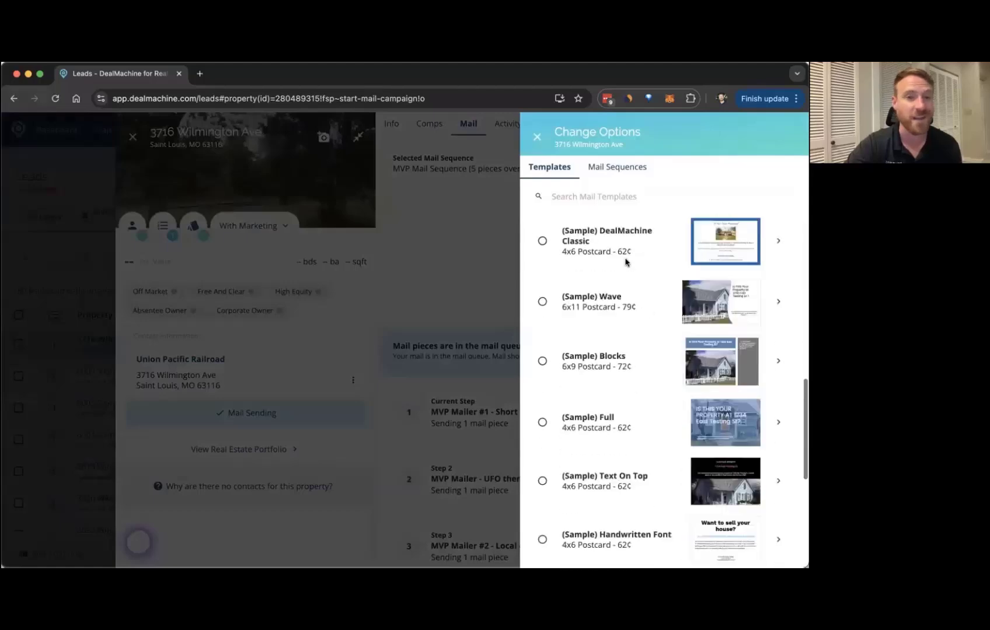
scroll(626, 262, "down", 2)
left_click(537, 136)
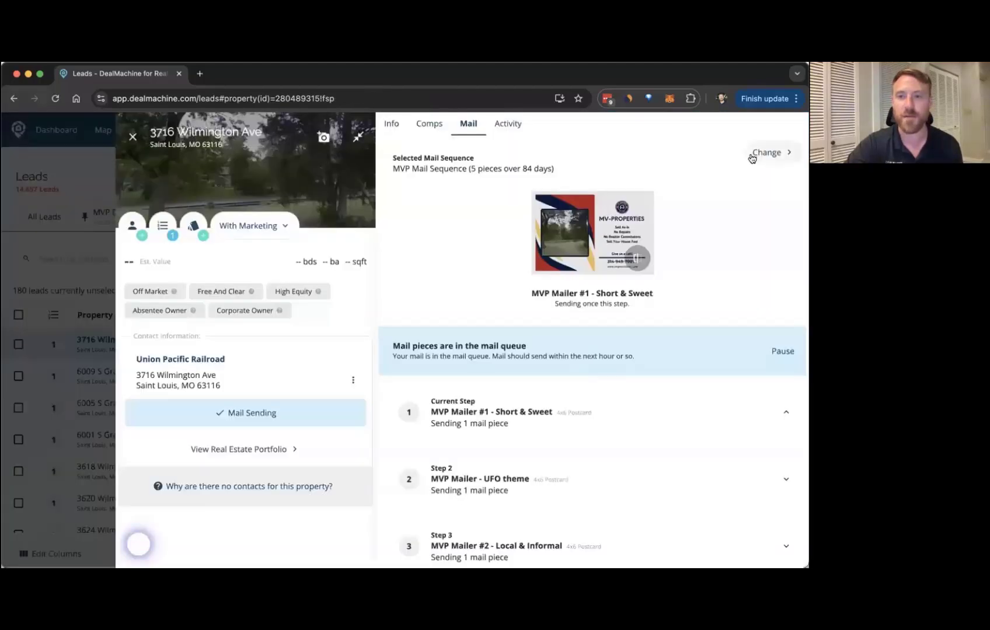
Step: Start the lead's mail with the Mail - Tired Landlord template and Repeat Forever turned off, and pause that mail from the leads list
left_click(757, 153)
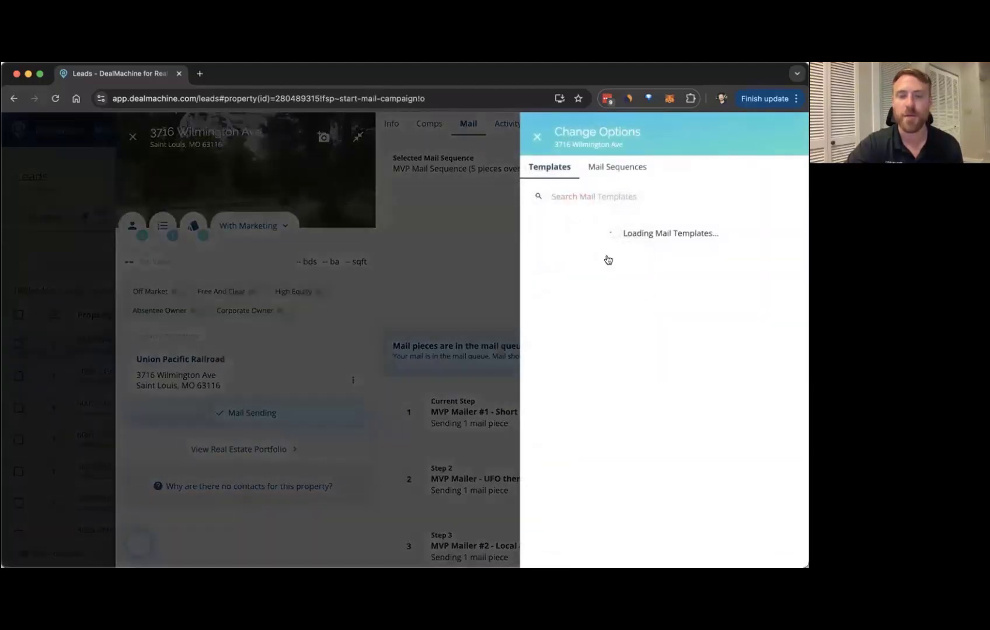
left_click(608, 260)
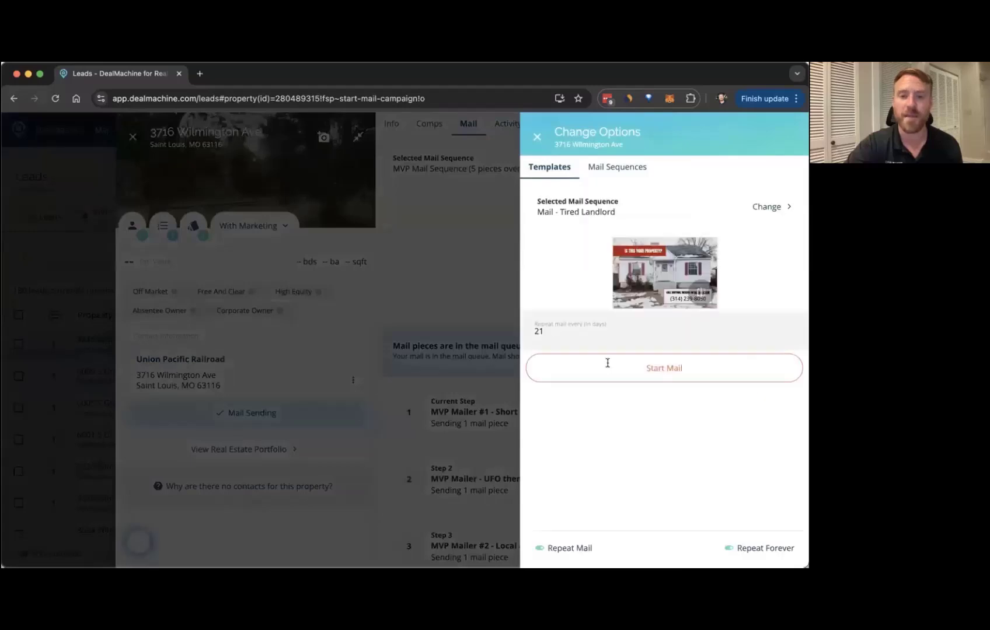
left_click(752, 543)
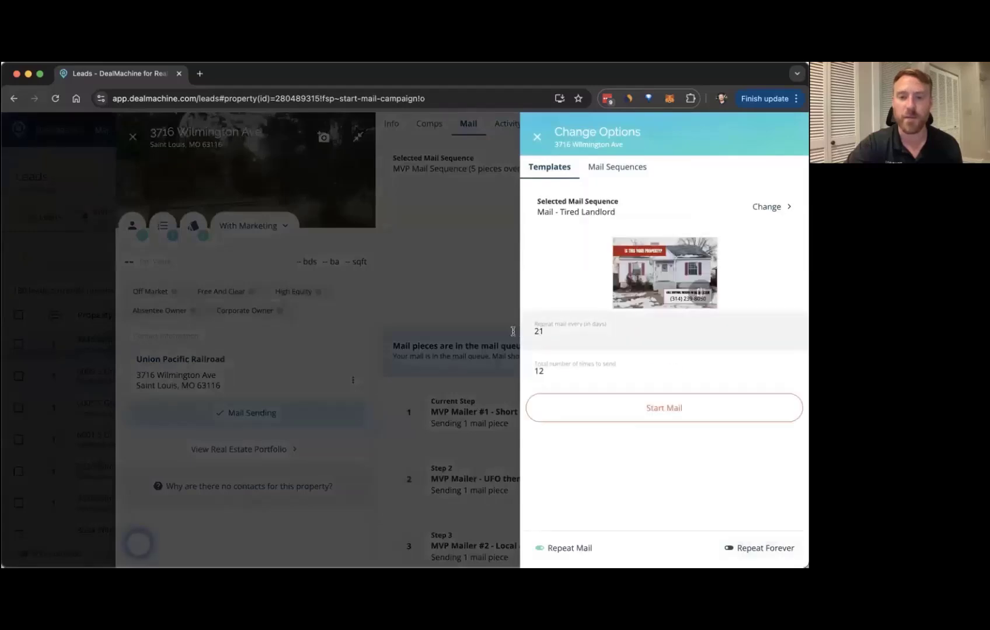
left_click(598, 405)
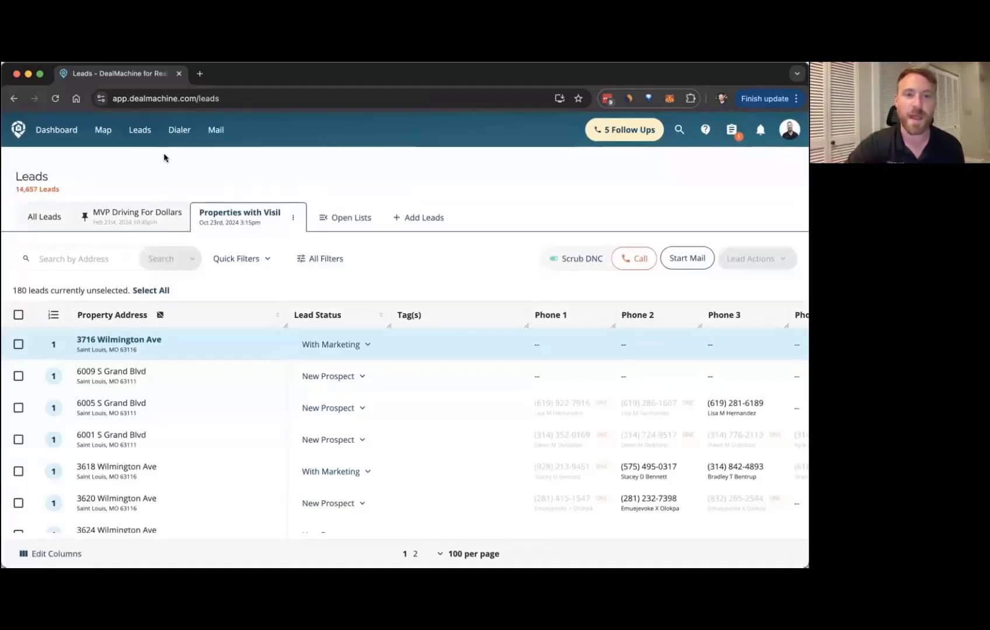
mouse_move(120, 354)
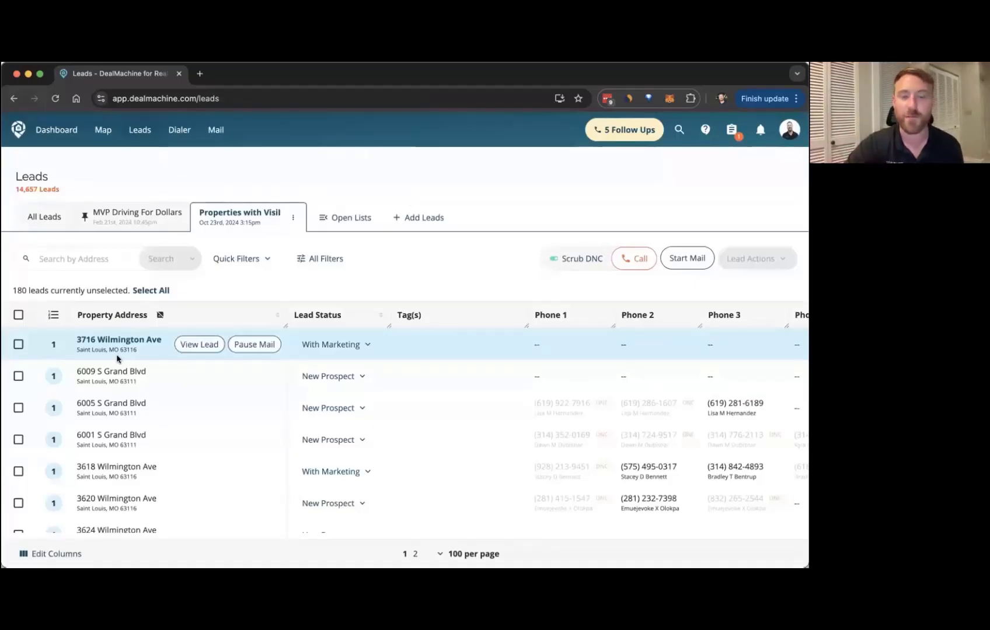
left_click(247, 344)
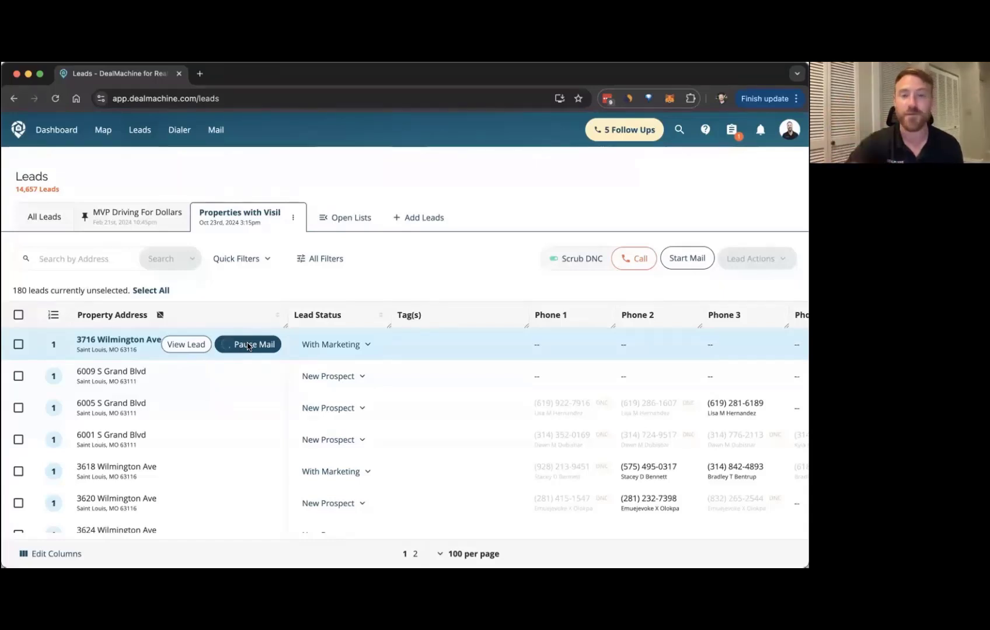
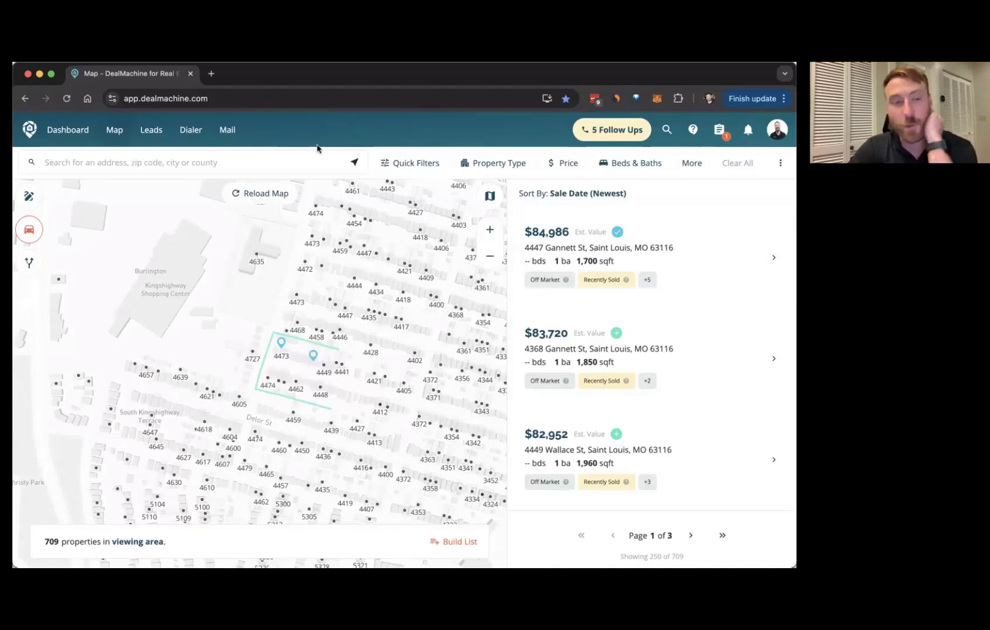
Step: Open the Properties with Damaged Roofs on Half Acre Lots in 63124, MO list and select all its leads
left_click(157, 134)
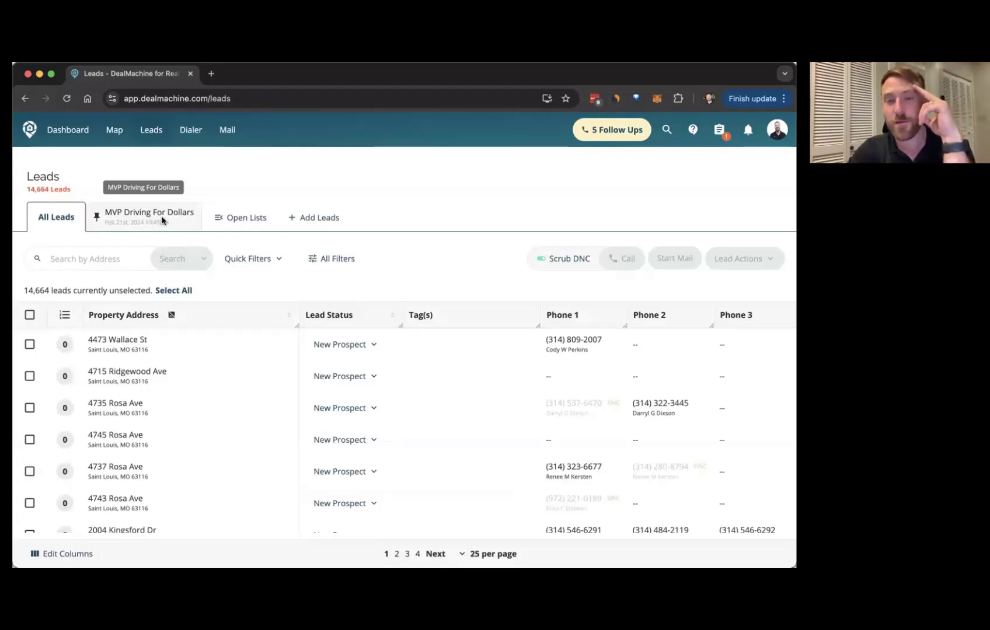
left_click(244, 227)
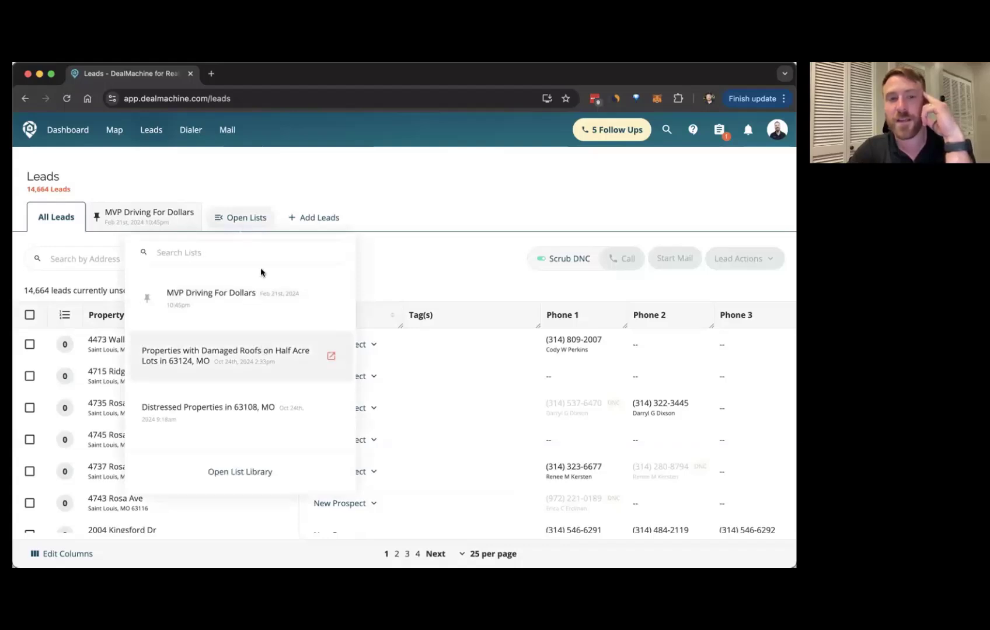
left_click(245, 356)
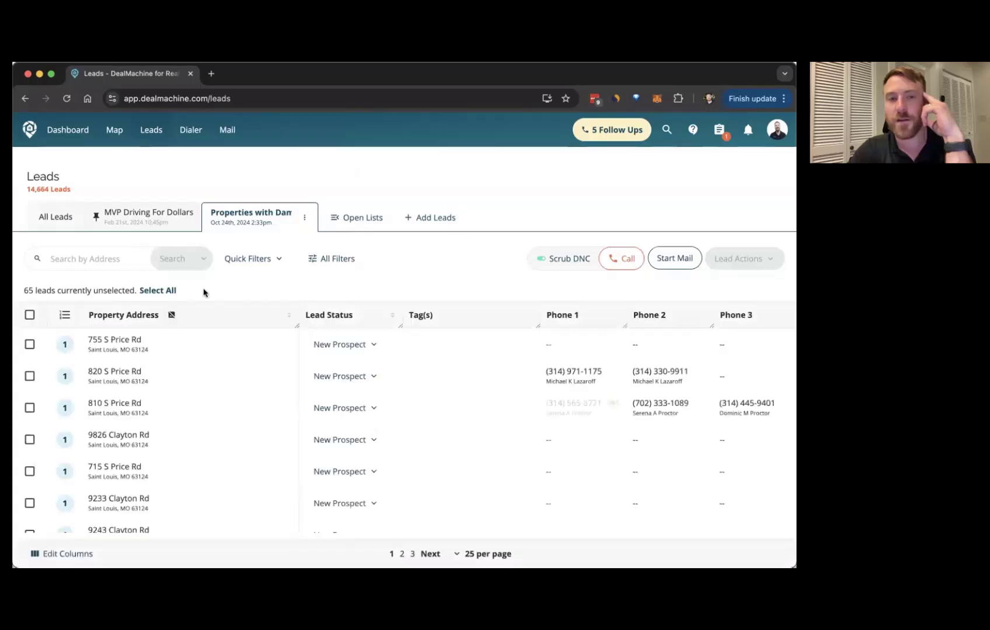
left_click(168, 291)
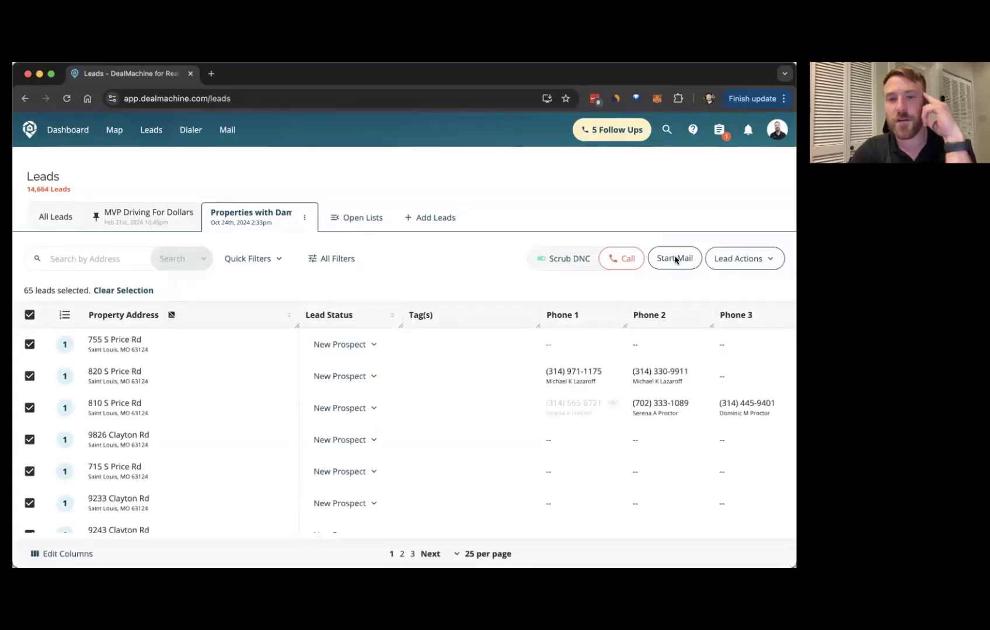
Step: Look through the bulk actions available for the selected leads, including mail, export and delete options, and close them
left_click(740, 259)
scroll(706, 330, "down", 1)
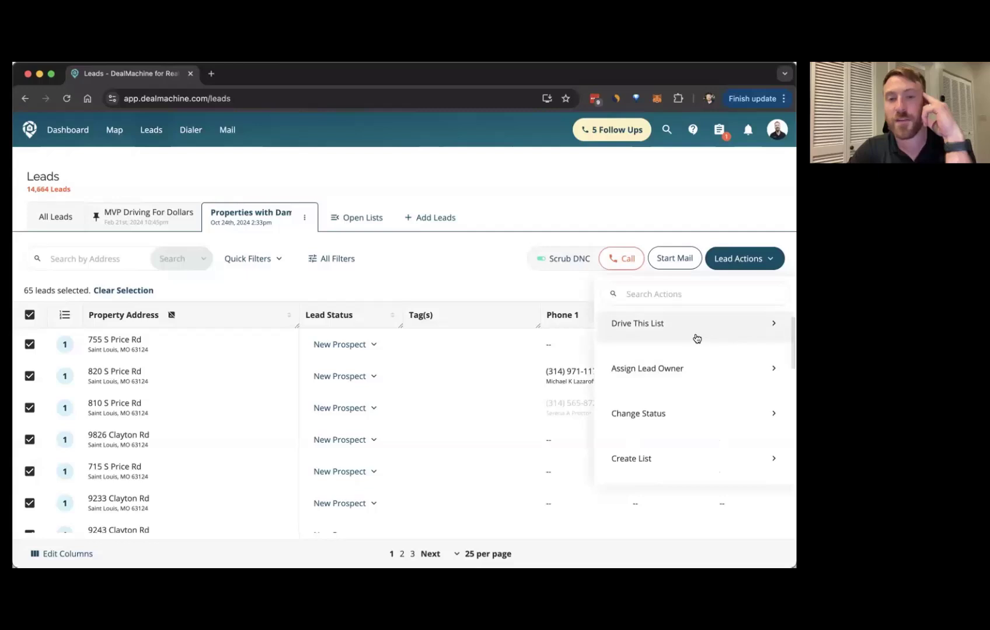
scroll(697, 339, "up", 1)
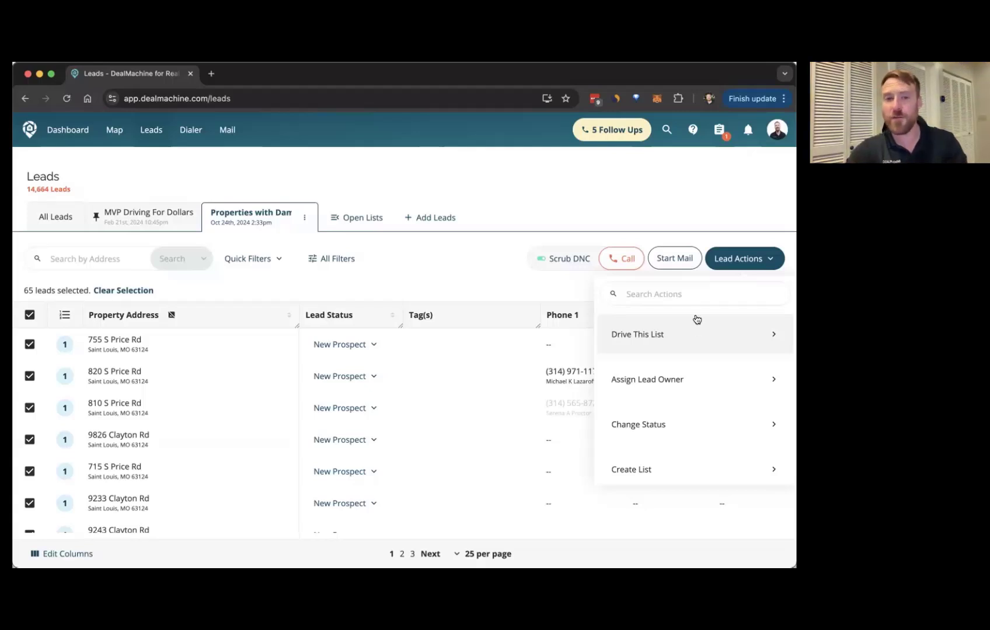
left_click(720, 265)
left_click(720, 263)
scroll(703, 386, "down", 5)
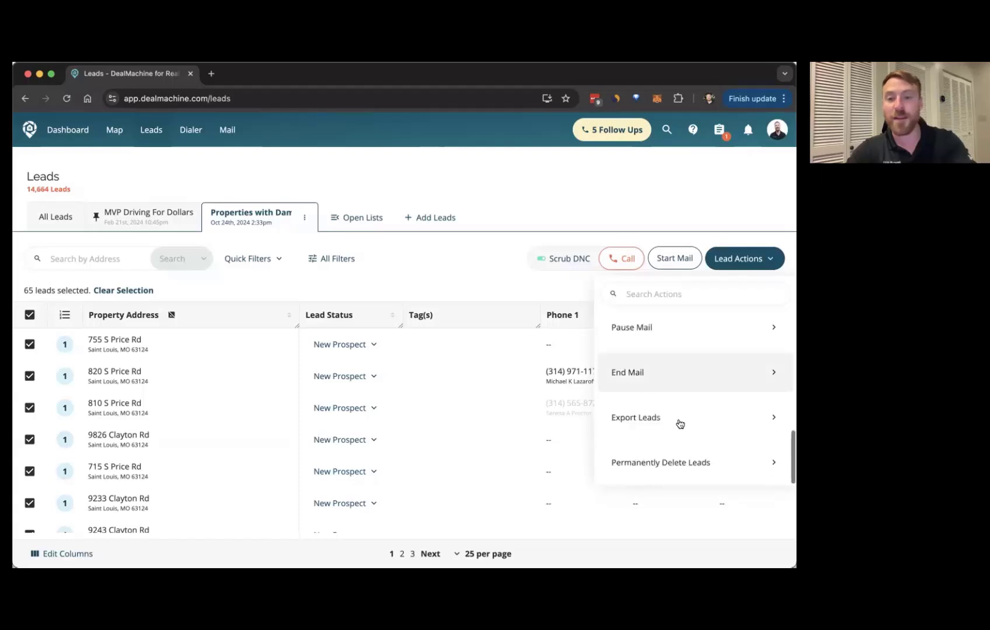
left_click(665, 219)
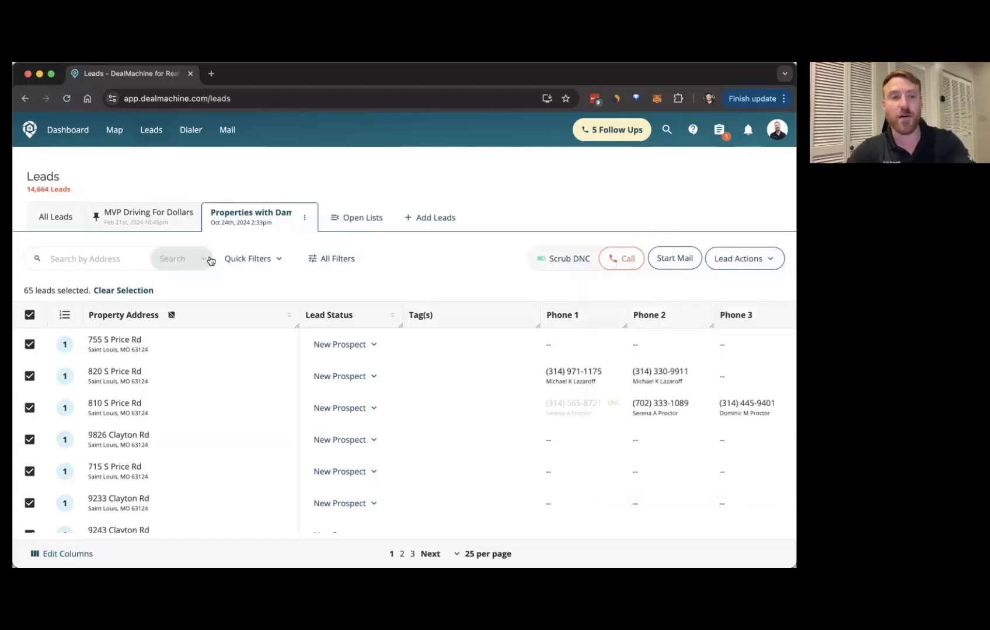
Step: Clear the lead selection, return to All Leads and close the damaged-roofs list
left_click(119, 290)
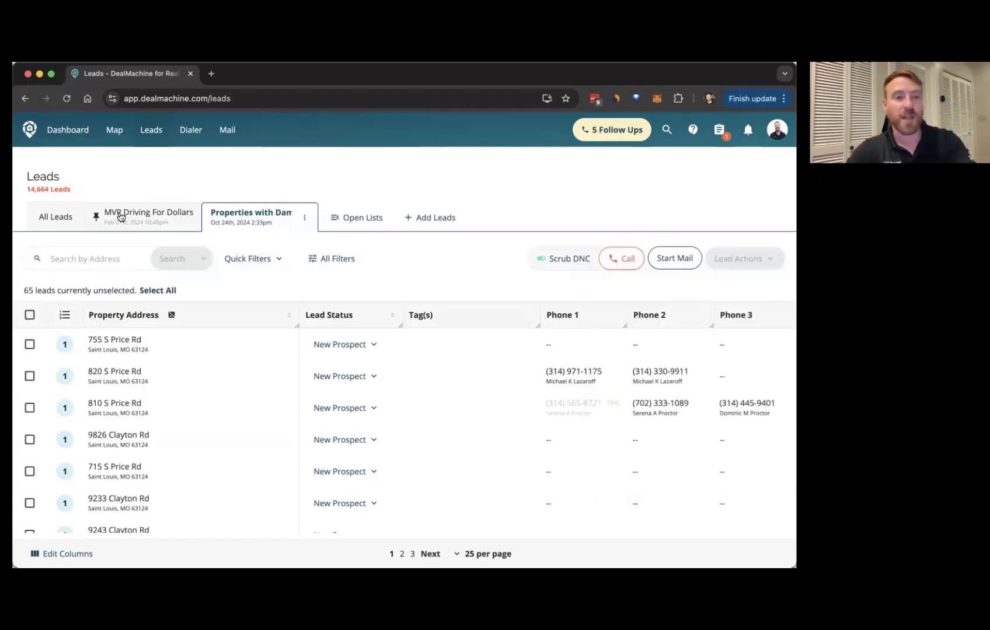
left_click(121, 216)
left_click(52, 220)
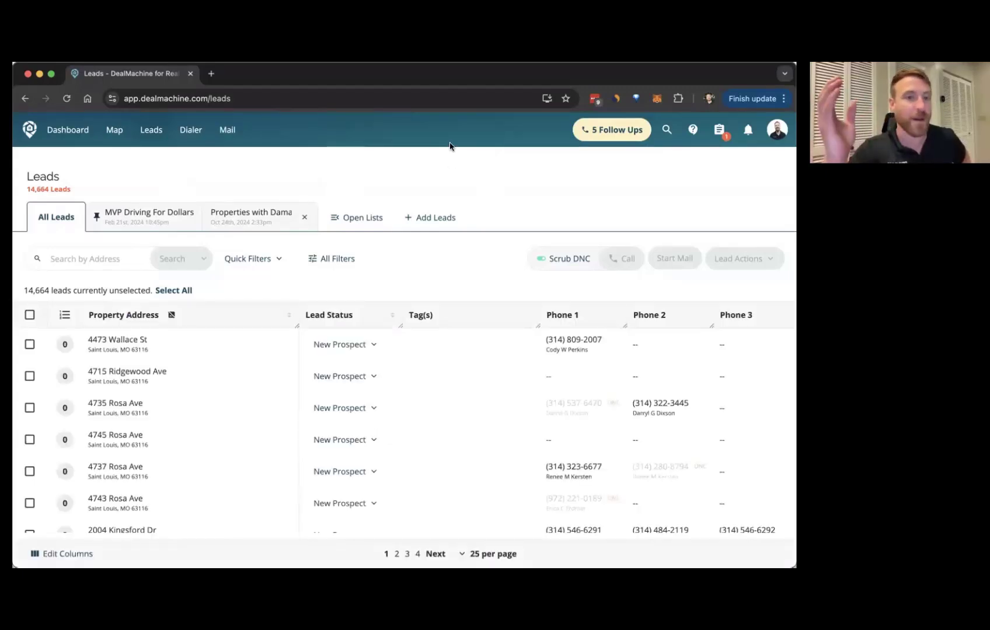
left_click(299, 221)
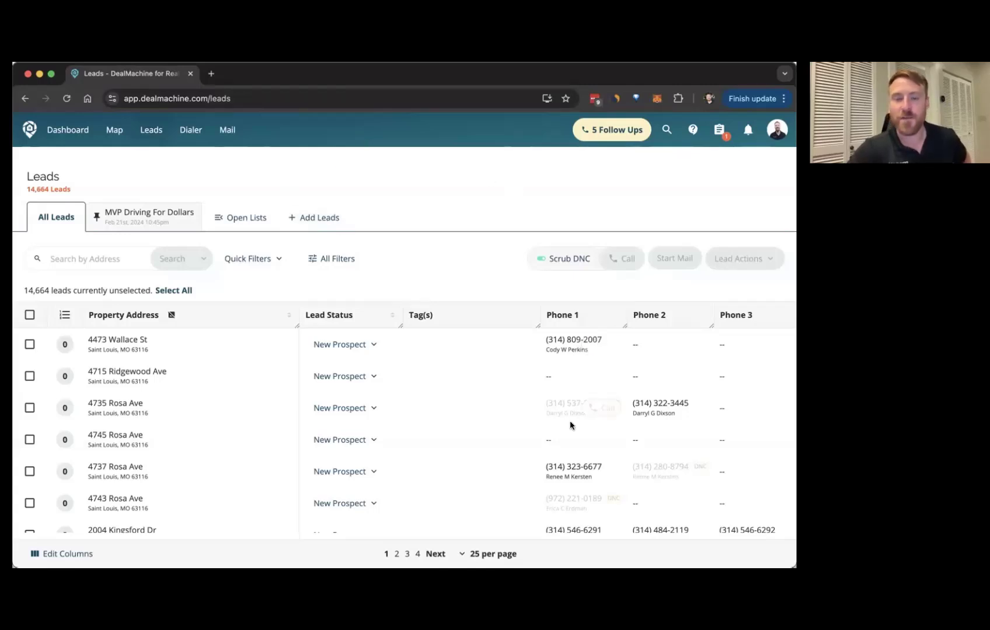
Step: Look down the list of all leads and highlight the total lead count
scroll(570, 380, "down", 5)
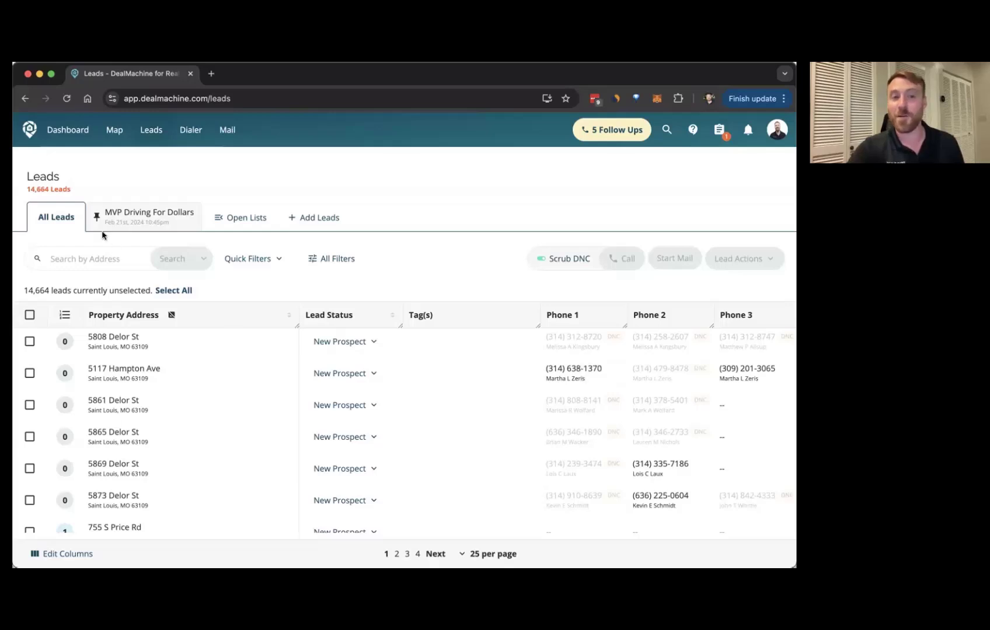
left_click_drag(76, 188, 21, 194)
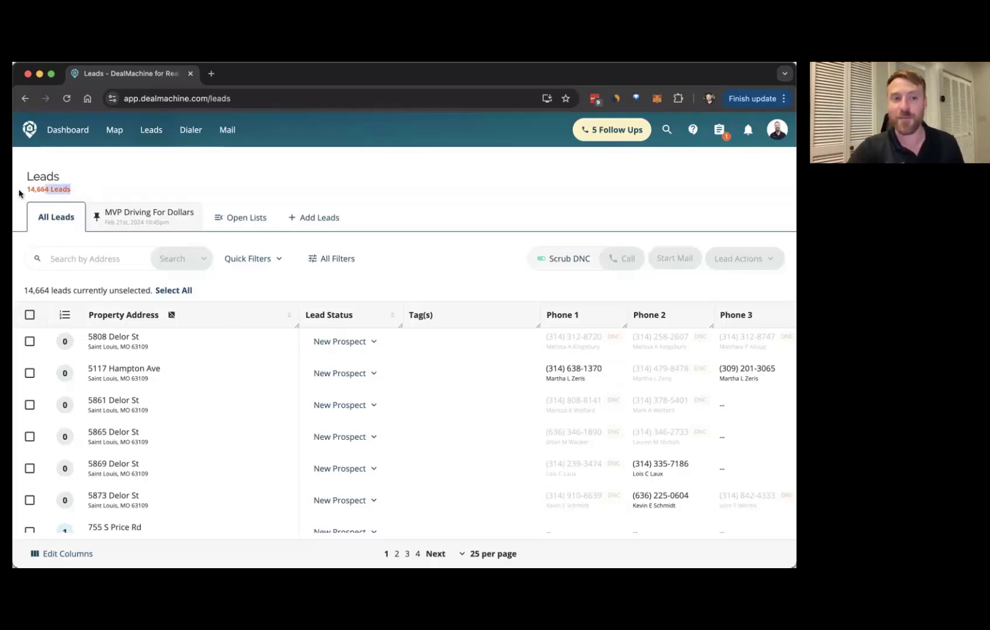
left_click(84, 191)
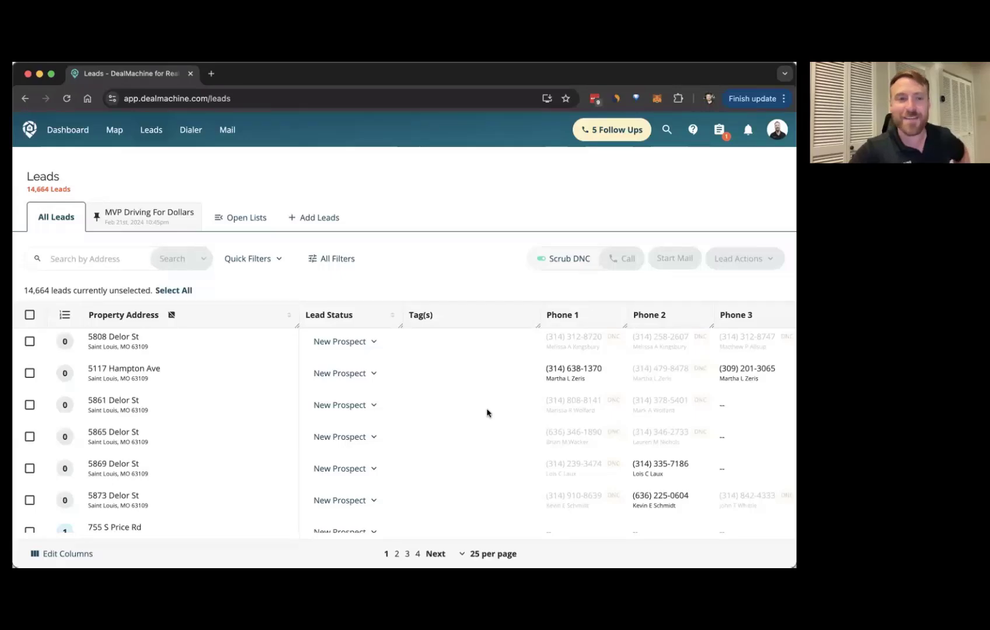
Step: Open the Hampton Ave lead, examine its equity, property, land, tax and repair information, and close the record
mouse_move(208, 361)
scroll(208, 361, "down", 1)
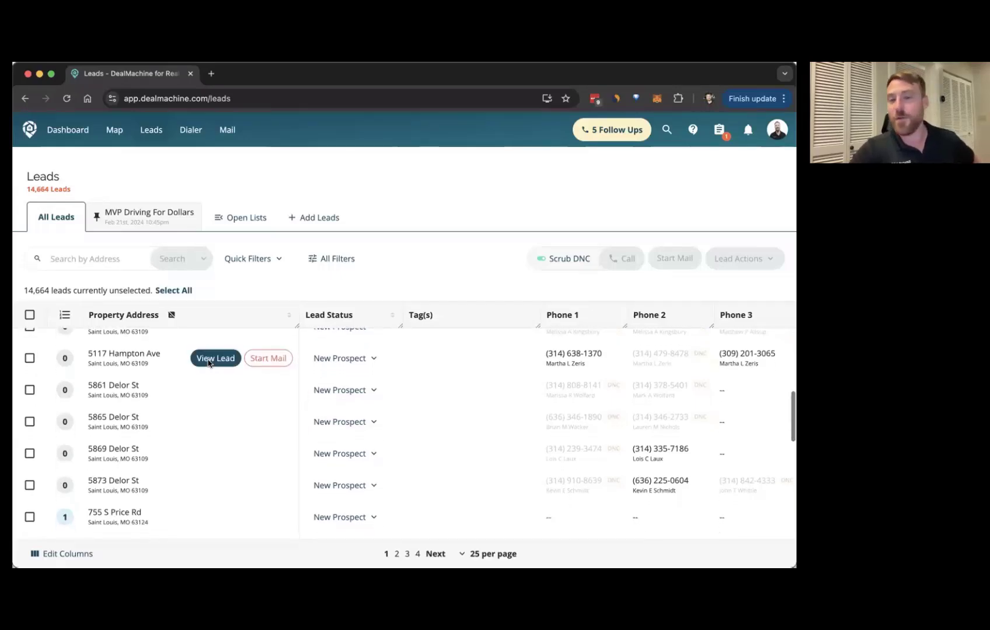
left_click(209, 360)
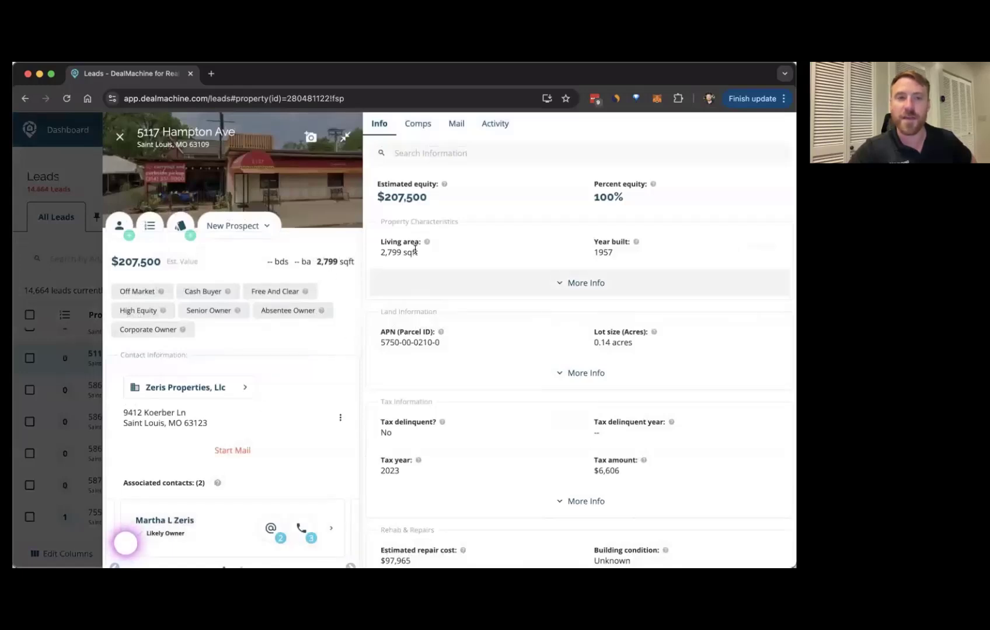
scroll(420, 250, "down", 5)
scroll(409, 286, "up", 5)
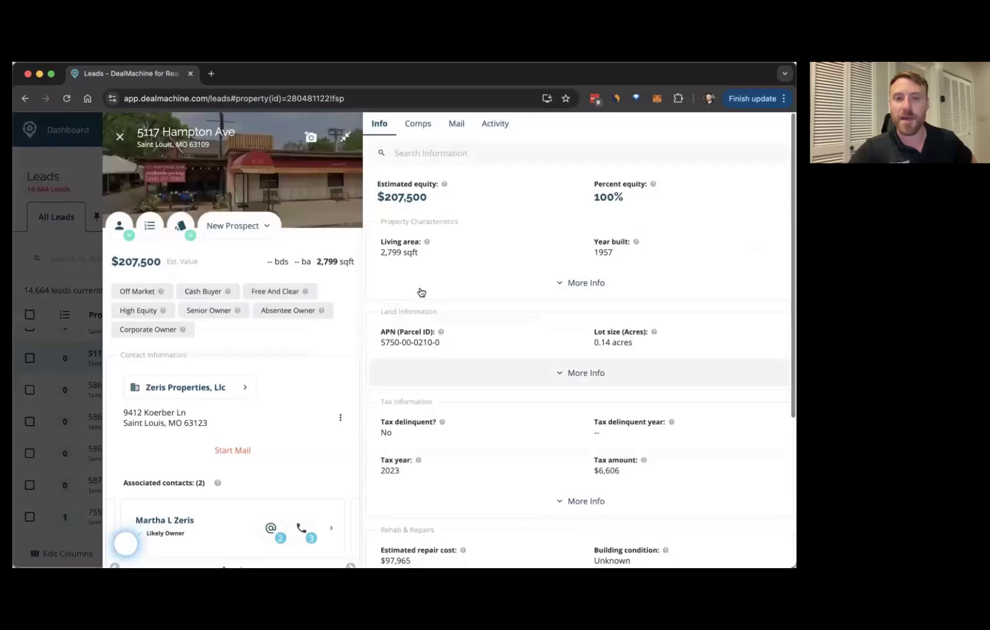
left_click(497, 288)
scroll(495, 316, "down", 15)
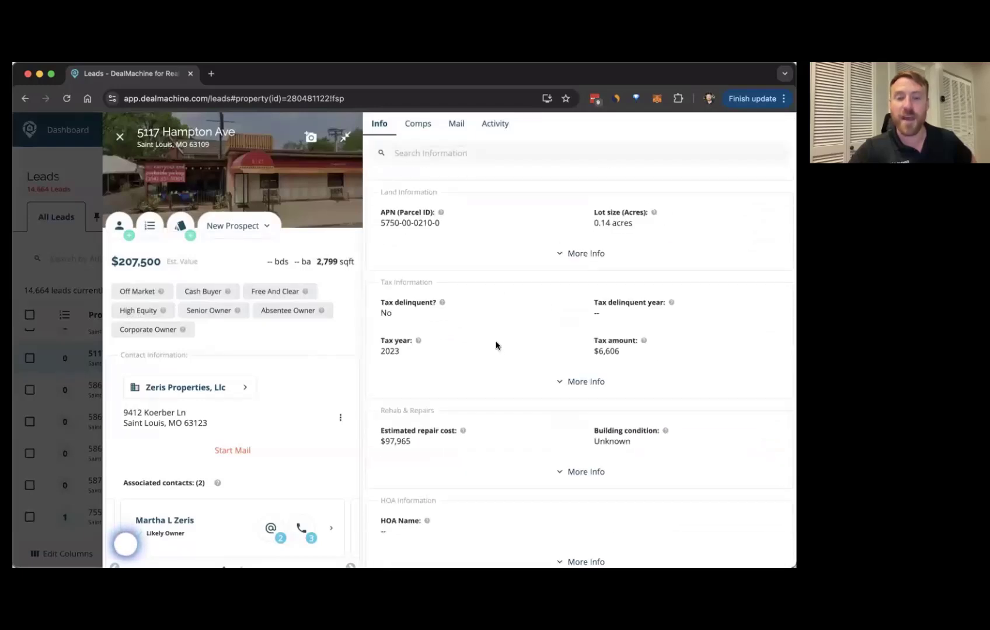
scroll(496, 373, "down", 3)
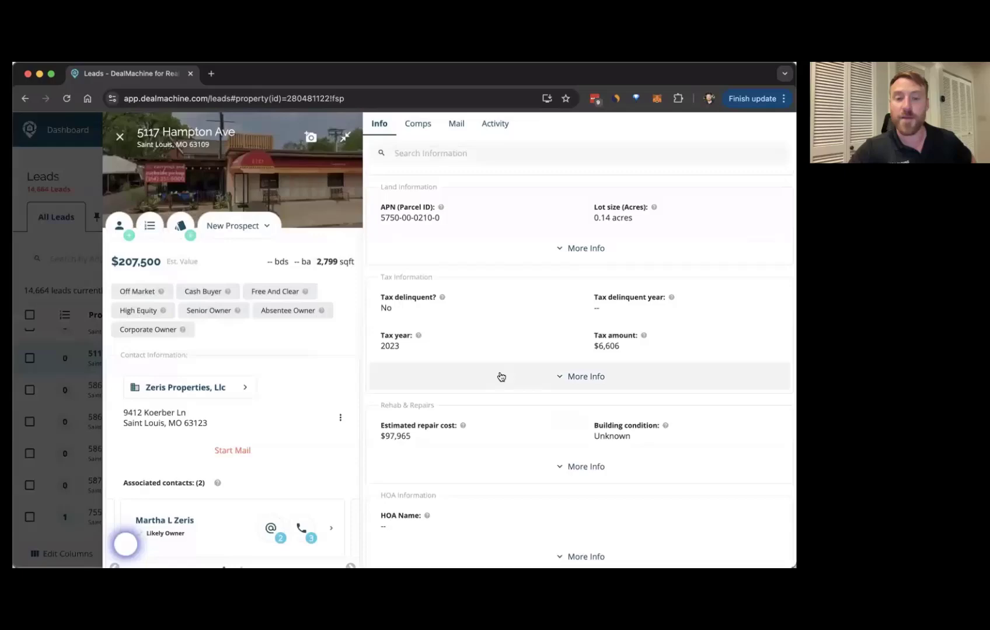
left_click(120, 137)
Step: Open the second S Price Rd lead and examine its first associated contact's basic, portfolio and professional details
scroll(220, 358, "down", 1)
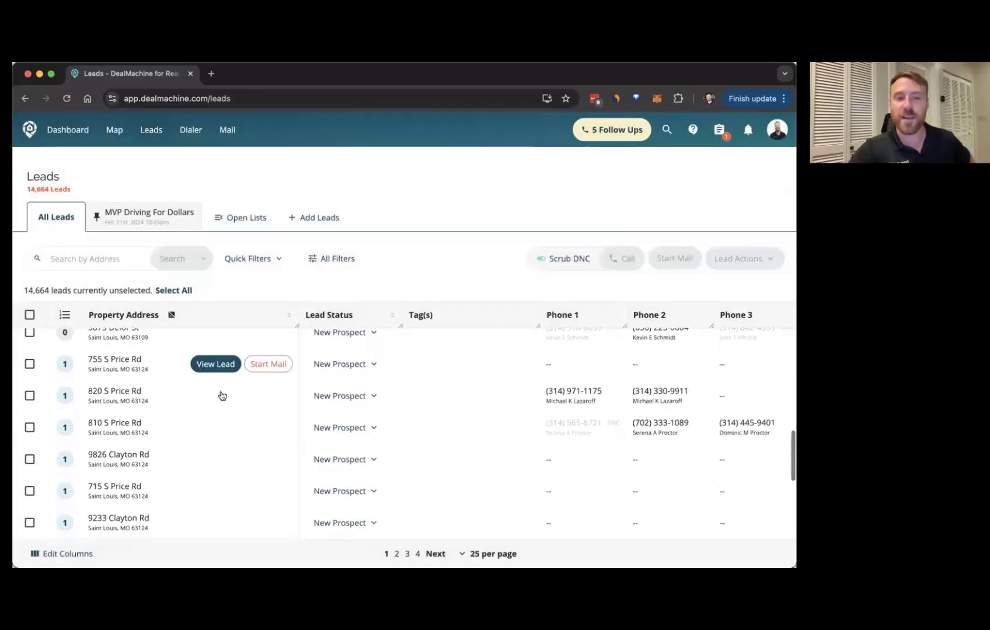
mouse_move(221, 389)
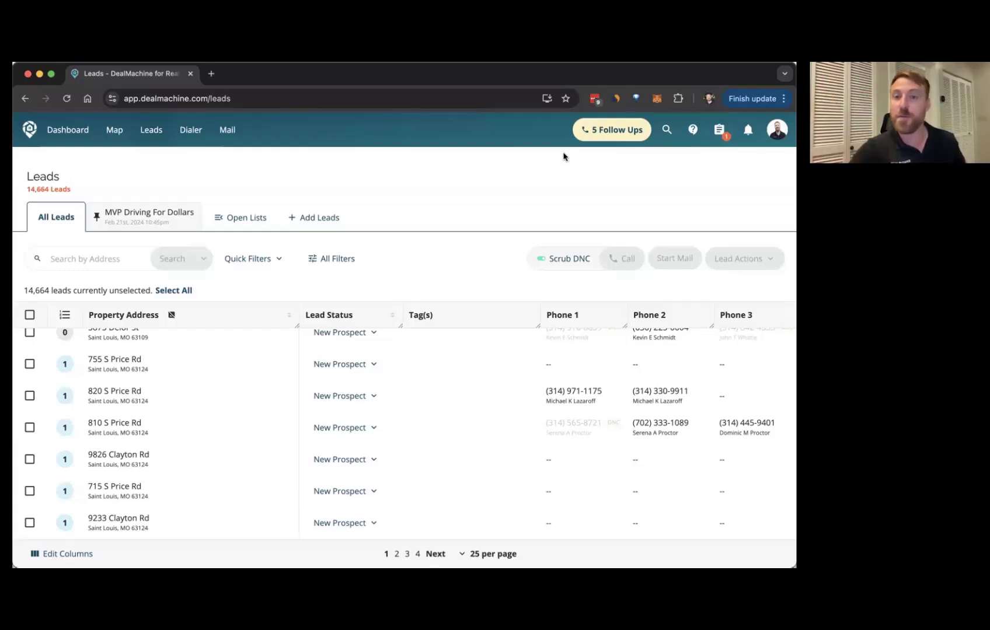
left_click(214, 391)
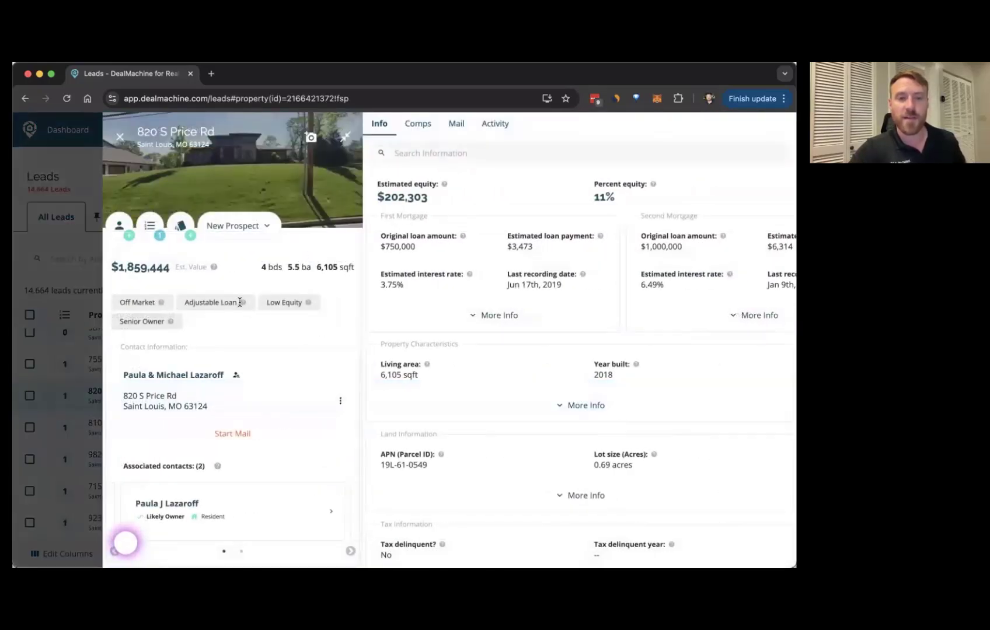
mouse_move(239, 302)
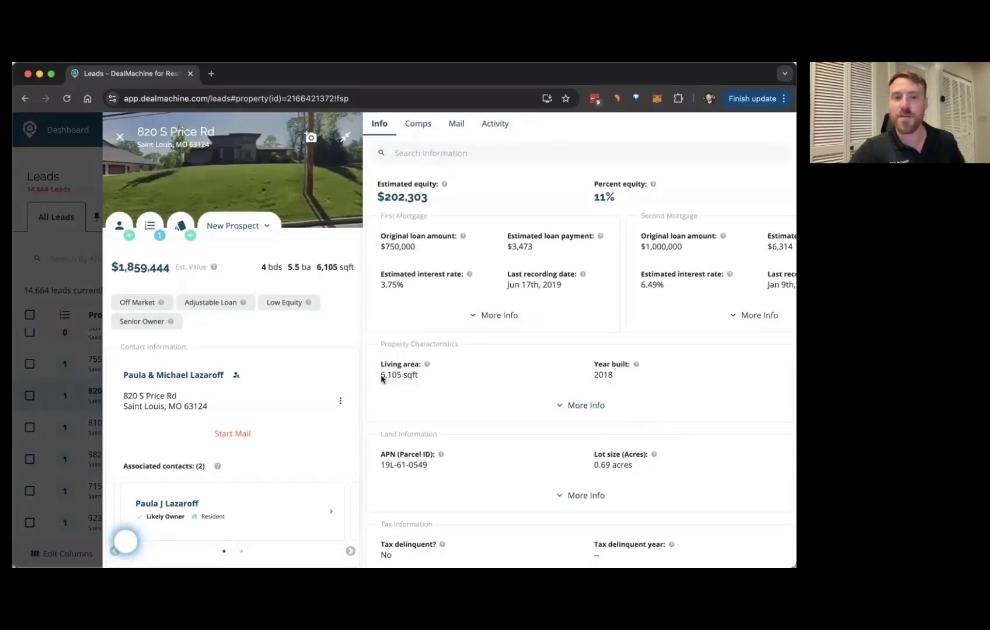
left_click(268, 511)
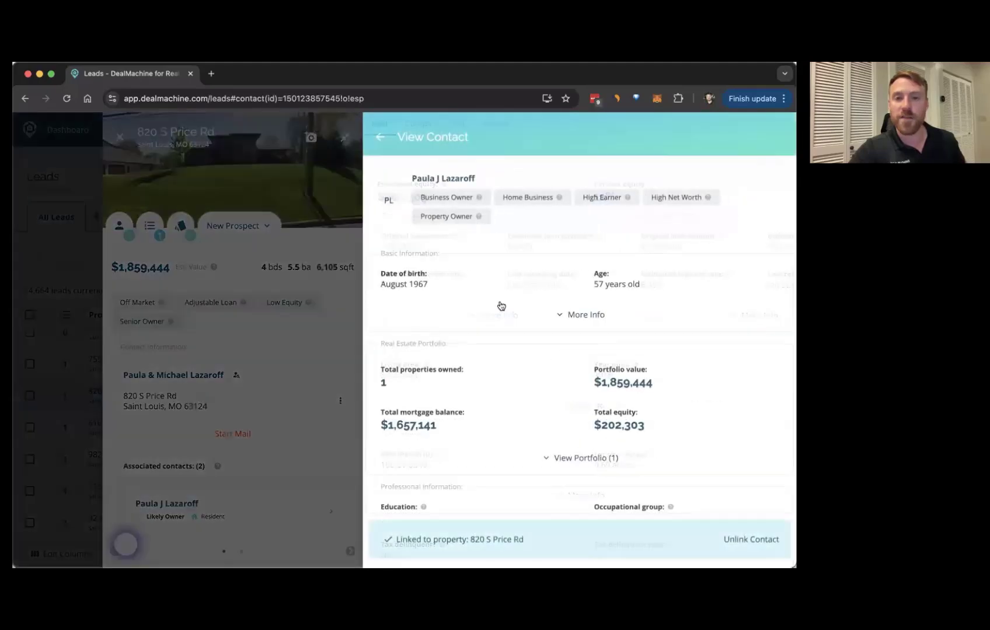
scroll(500, 305, "down", 2)
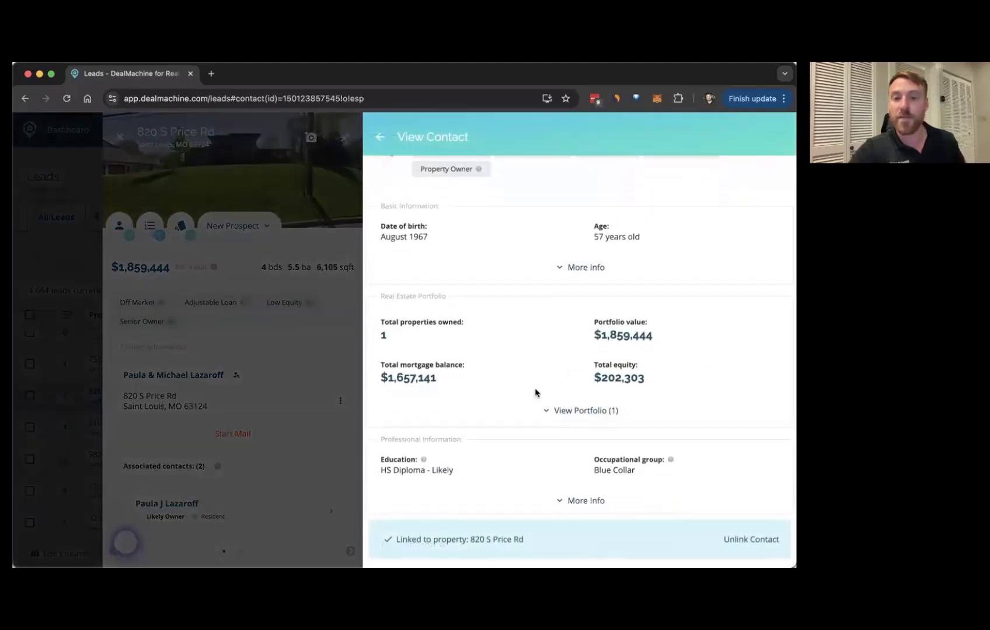
Step: Expand the contact's portfolio and basic information, examine the details and related contacts, and return to the property record
left_click(532, 408)
scroll(530, 334, "down", 2)
scroll(529, 333, "up", 3)
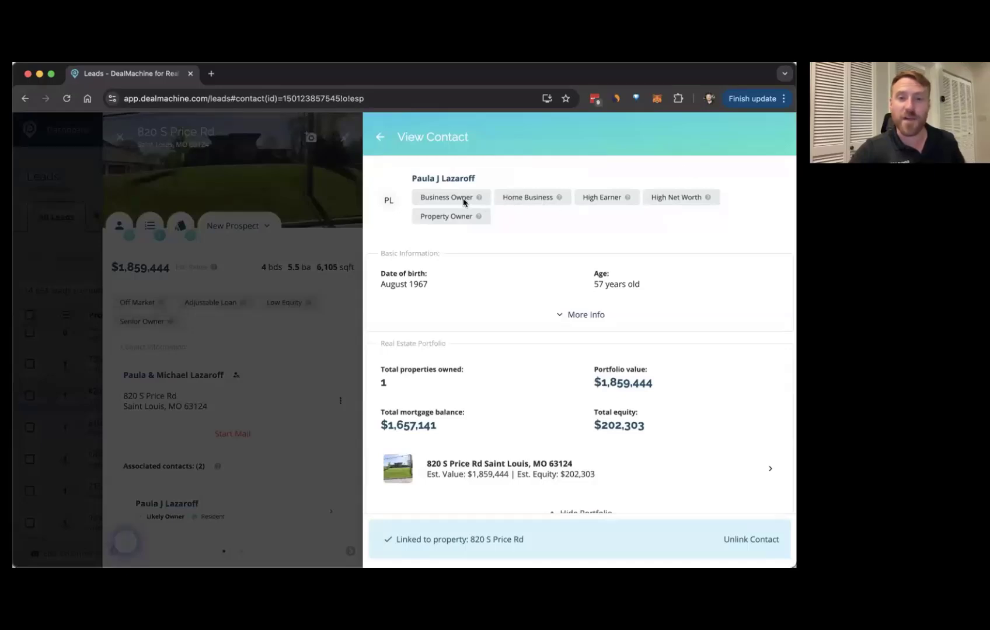
left_click(556, 316)
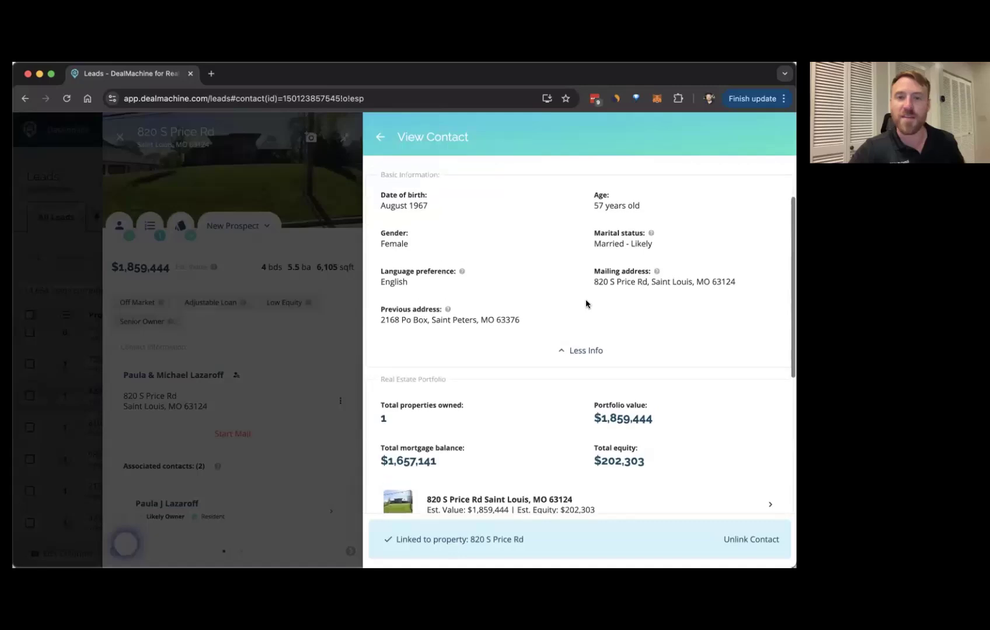
scroll(586, 303, "up", 3)
scroll(530, 290, "down", 5)
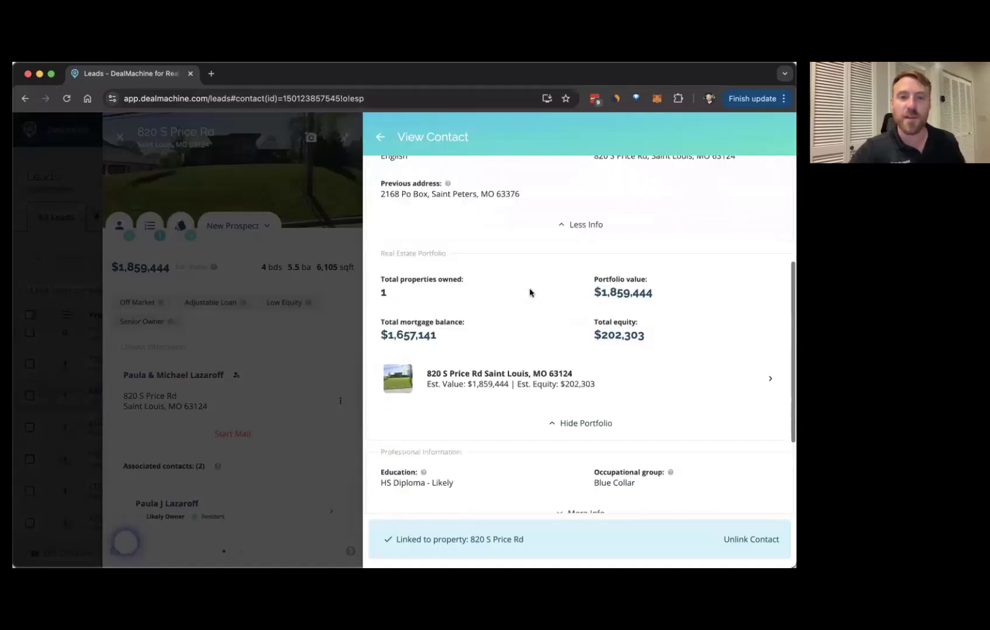
scroll(530, 292, "down", 3)
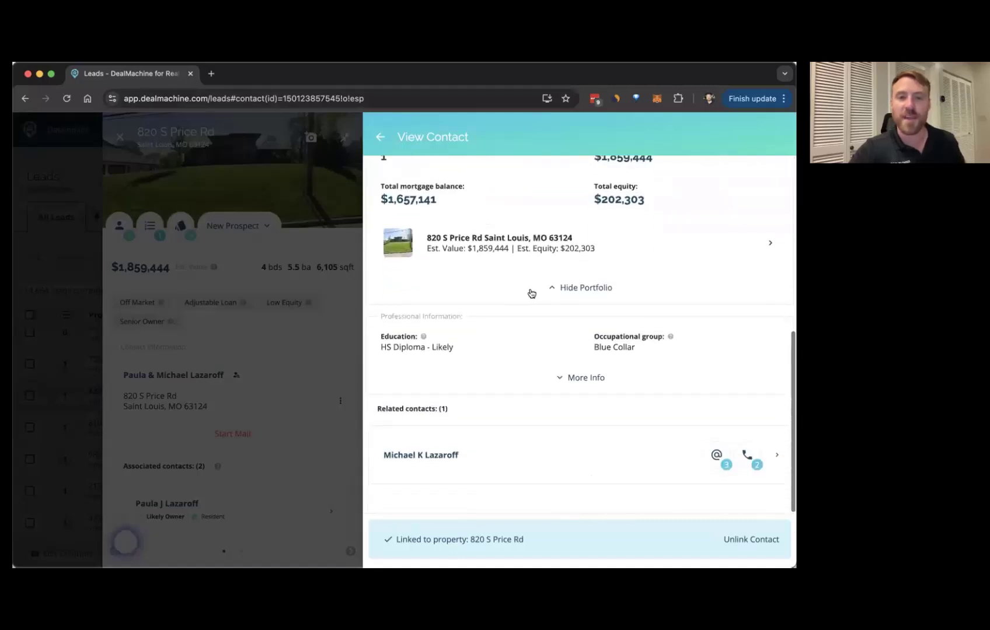
left_click(332, 137)
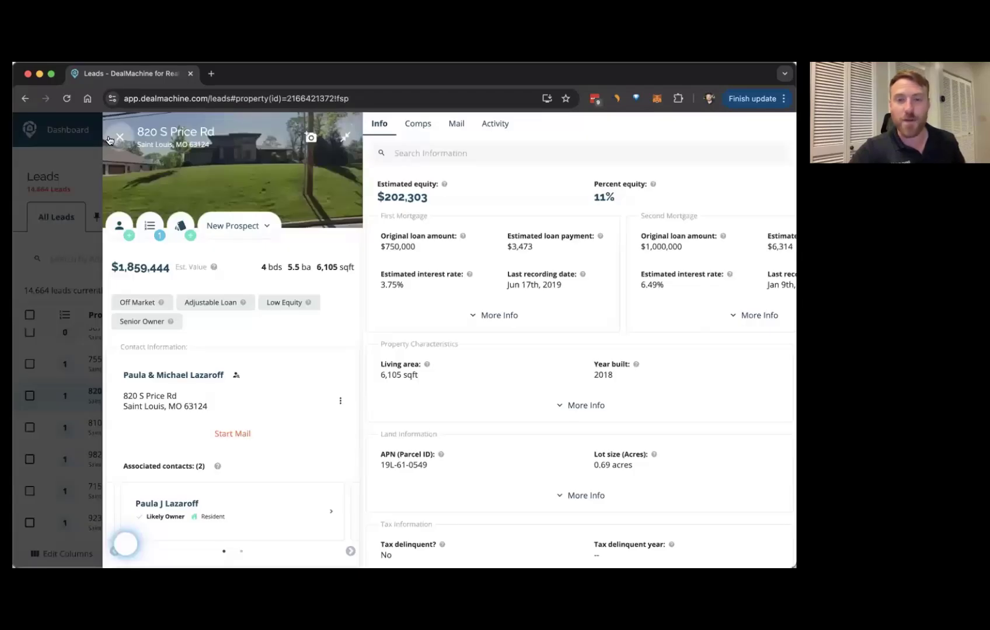
Step: Examine the S Price Rd property's first and second mortgage details and close the lead record
scroll(724, 308, "right", 3)
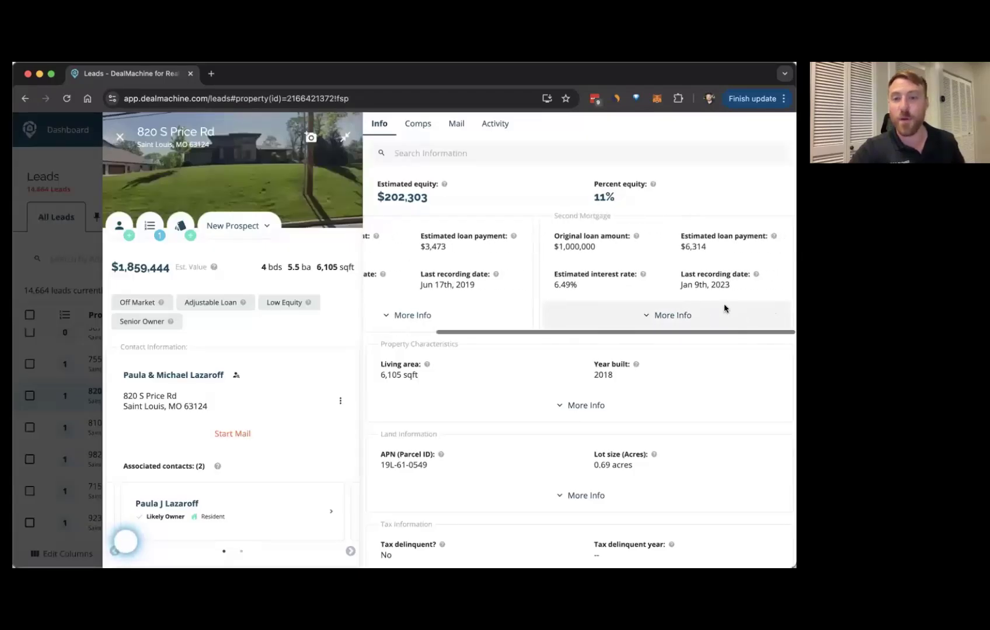
scroll(586, 254, "left", 3)
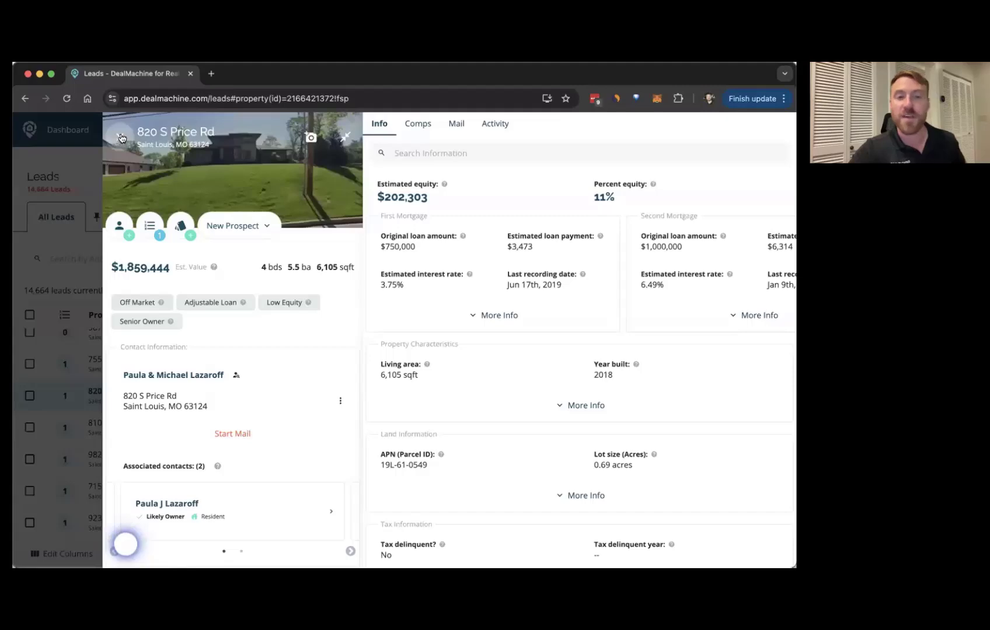
left_click(121, 138)
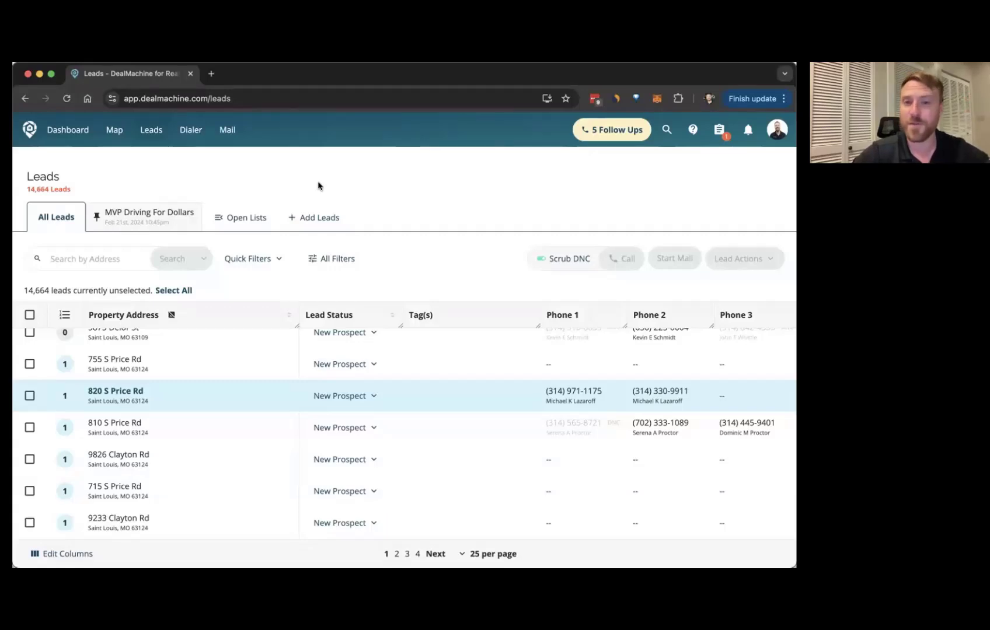
Step: Open the Postcards library, look through the template designs for a new 4x6 postcard, and close the designer
left_click(233, 130)
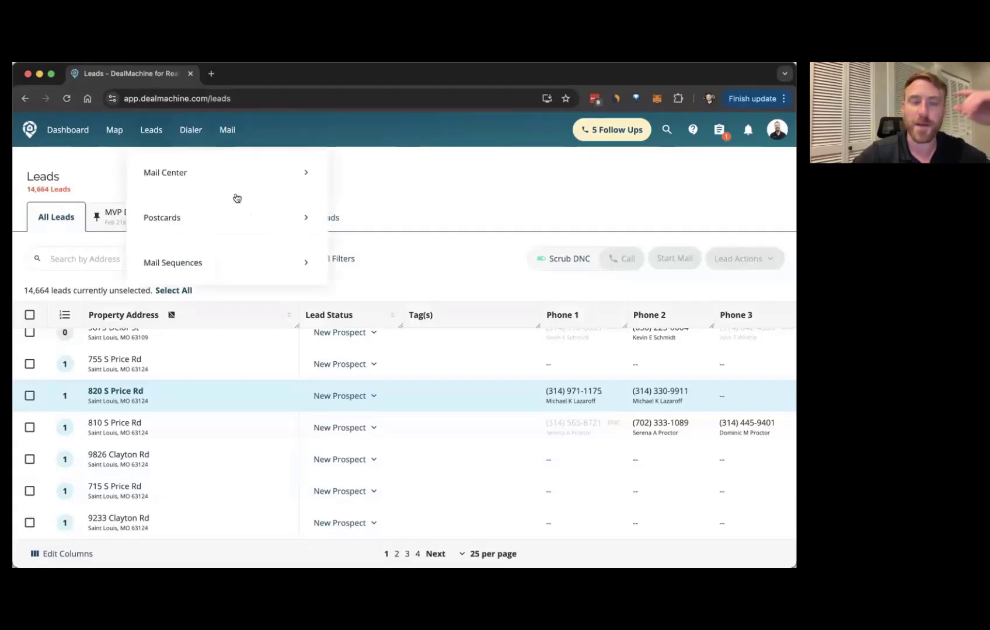
left_click(204, 217)
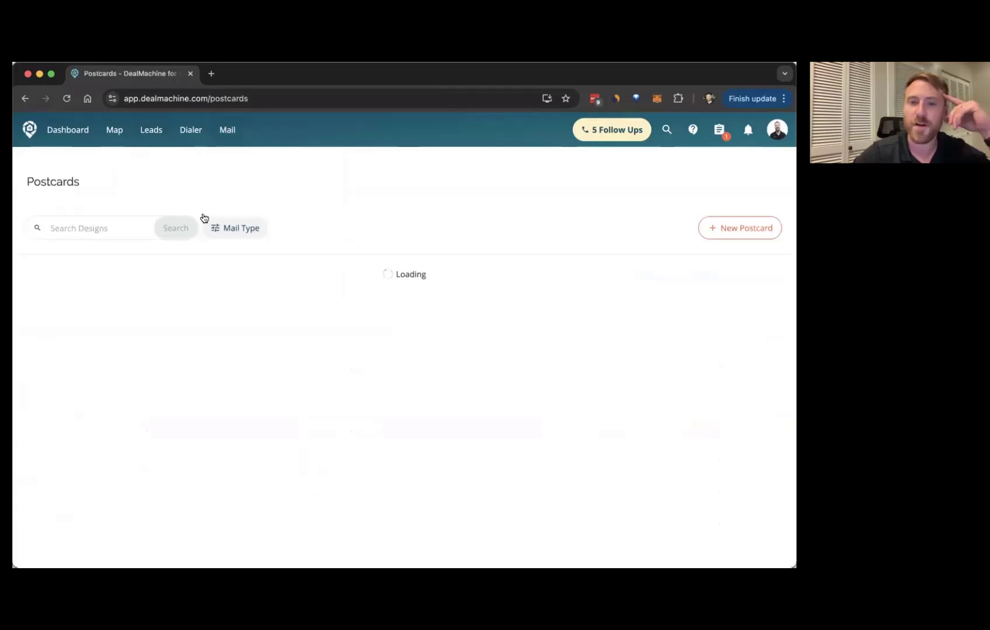
left_click(740, 230)
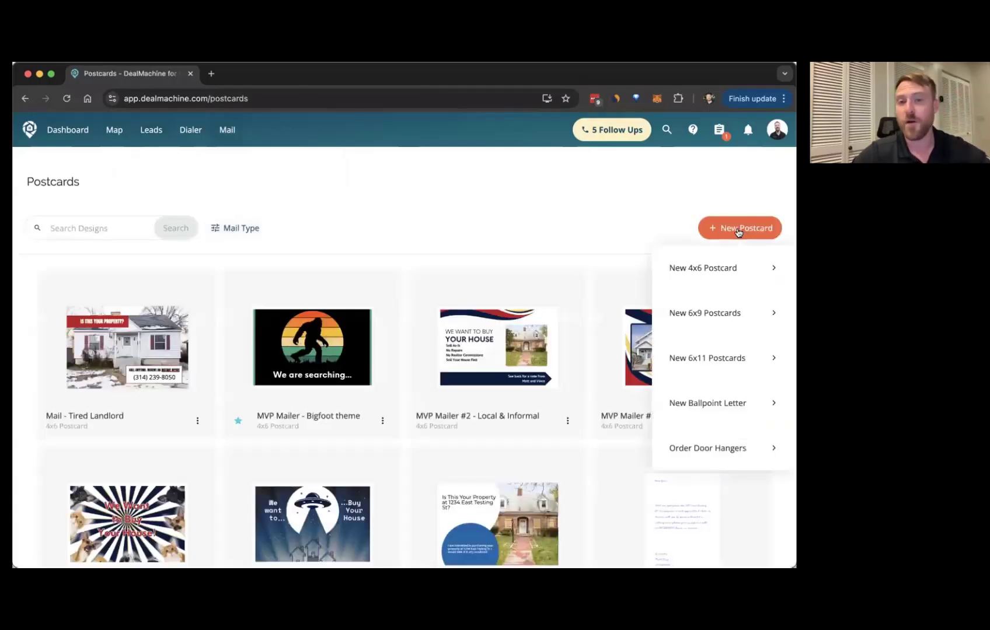
left_click(689, 273)
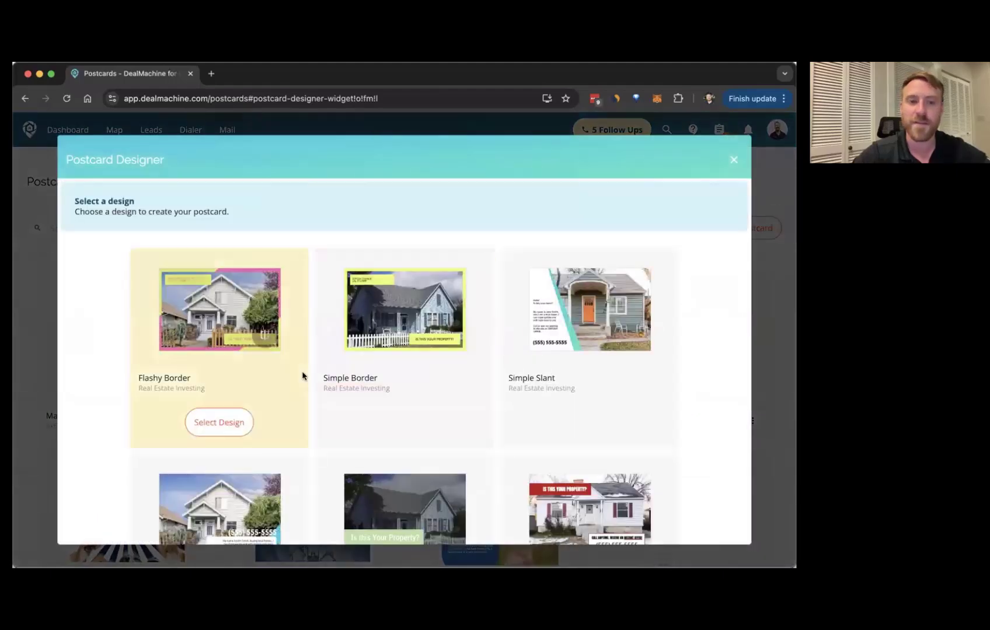
scroll(303, 376, "down", 5)
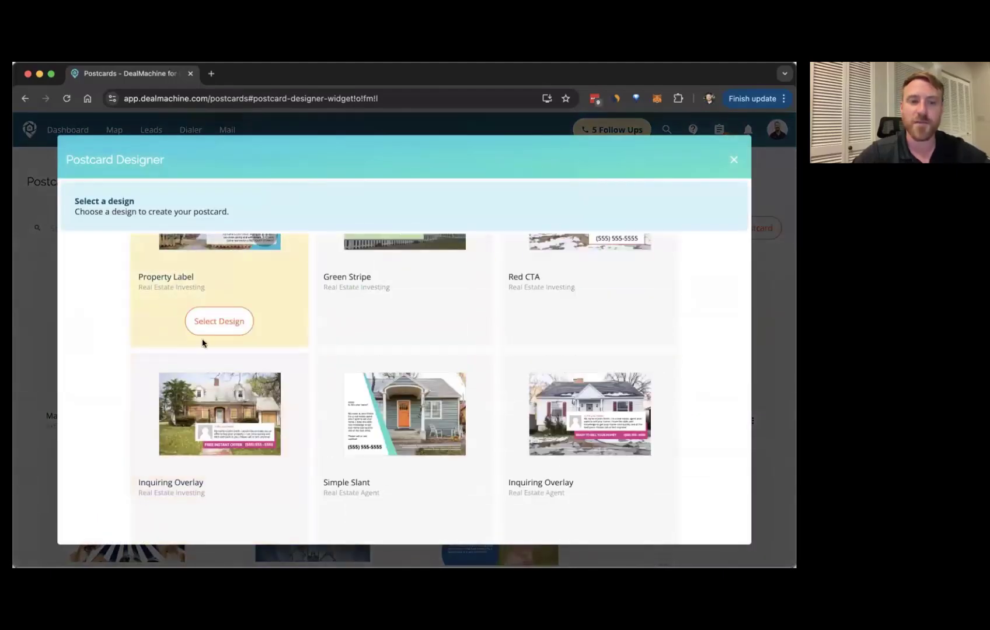
scroll(226, 362, "down", 5)
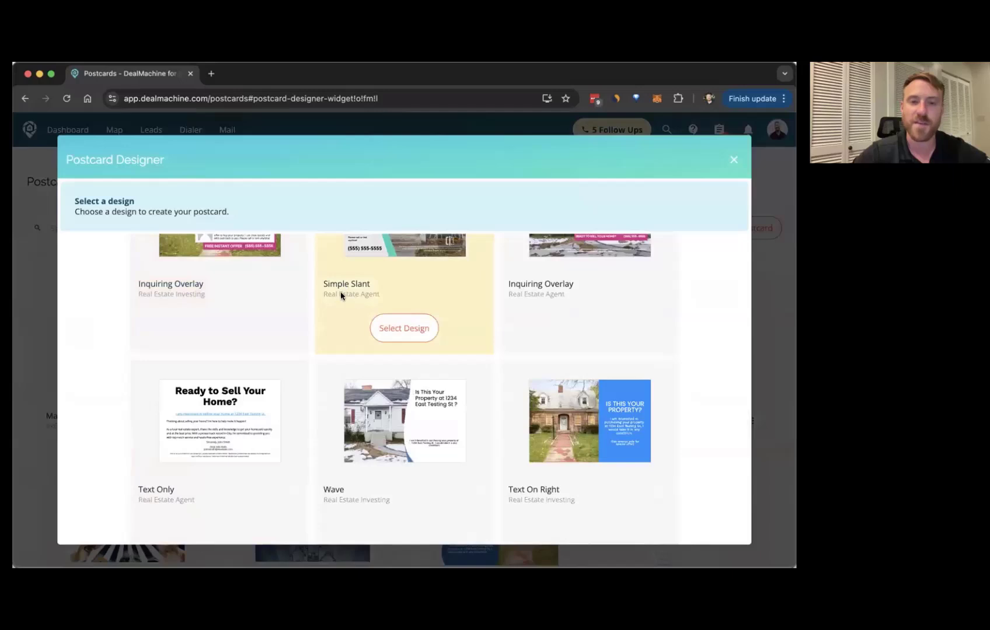
scroll(340, 295, "up", 3)
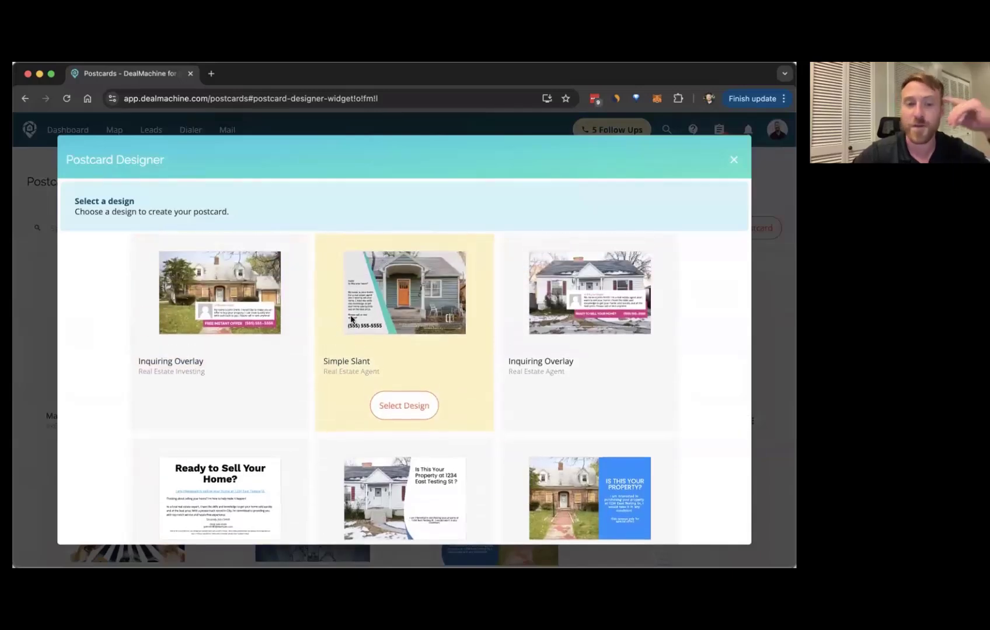
scroll(355, 322, "down", 10)
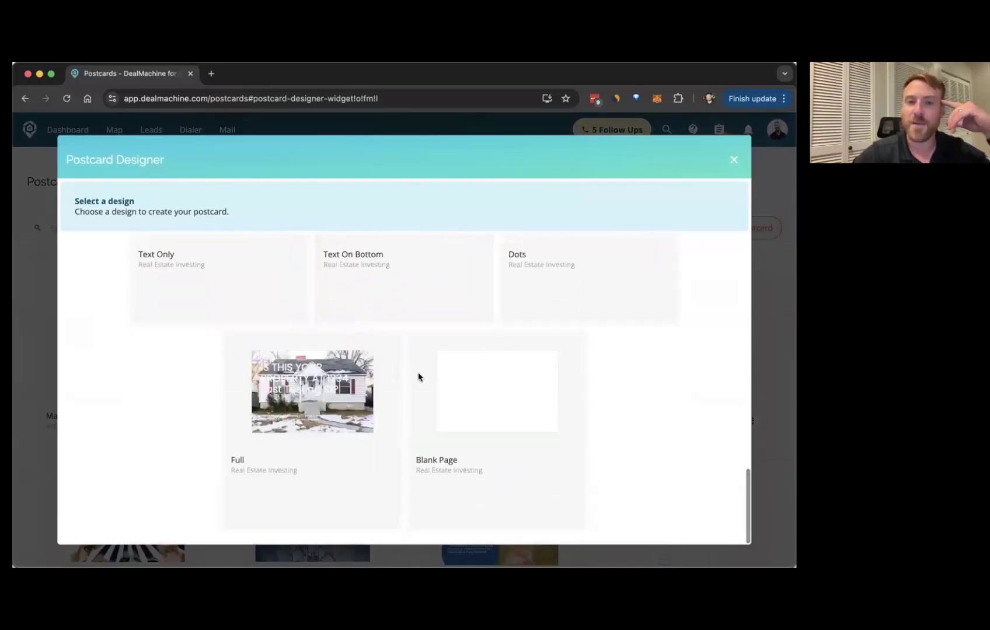
left_click(733, 162)
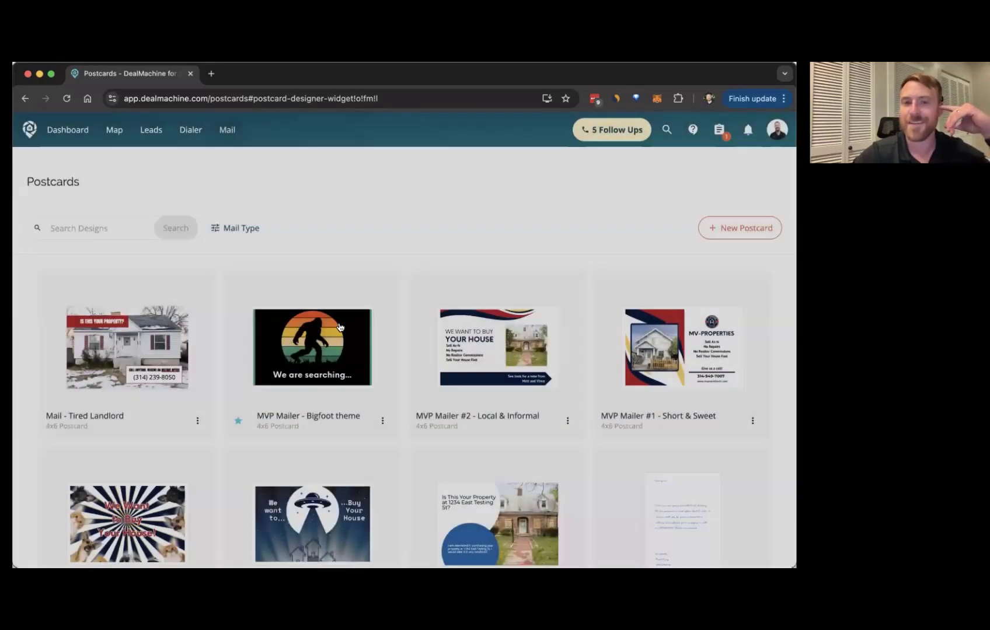
Step: Look through the saved postcard designs, preview a new Ballpoint Letter and its envelope, and close the designer without saving
scroll(337, 375, "down", 15)
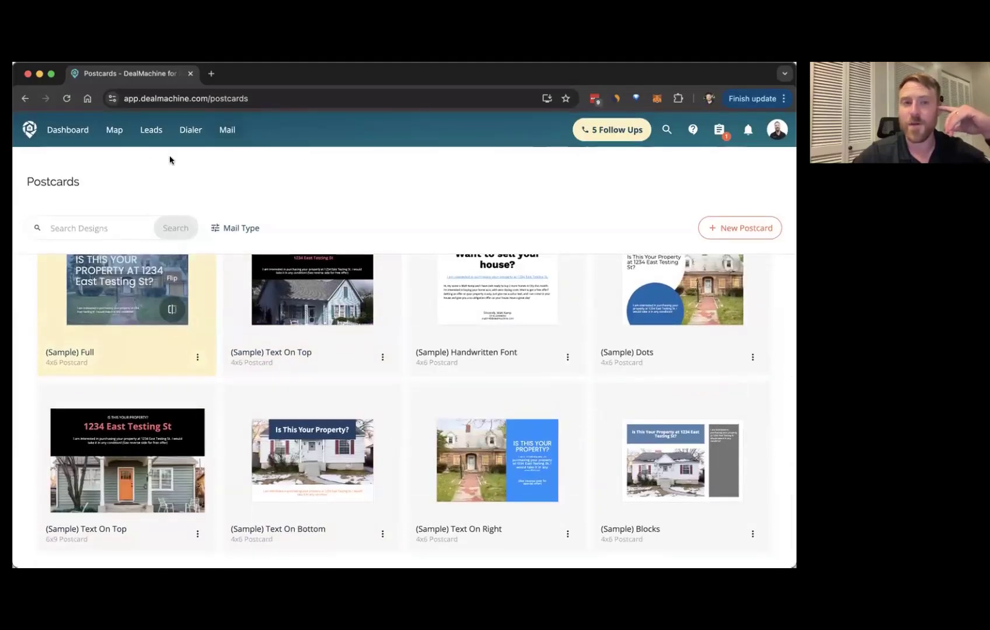
left_click(725, 225)
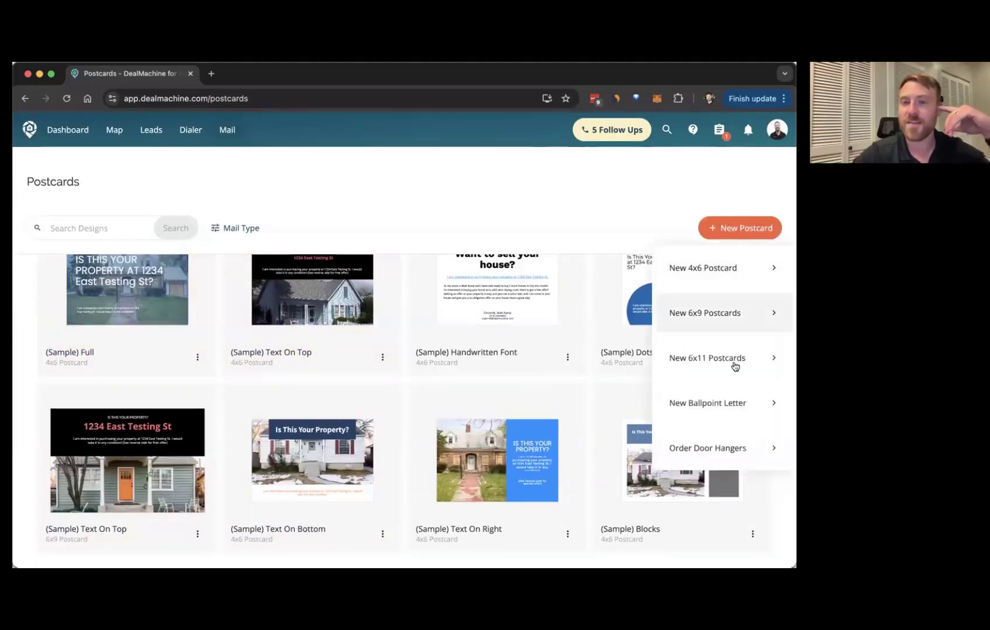
left_click(732, 404)
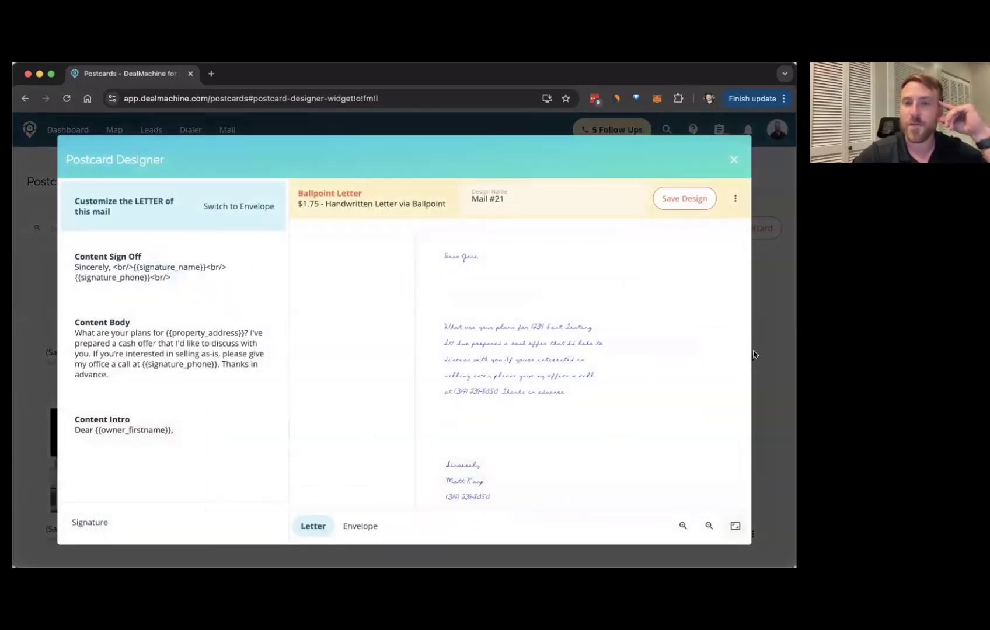
left_click(356, 525)
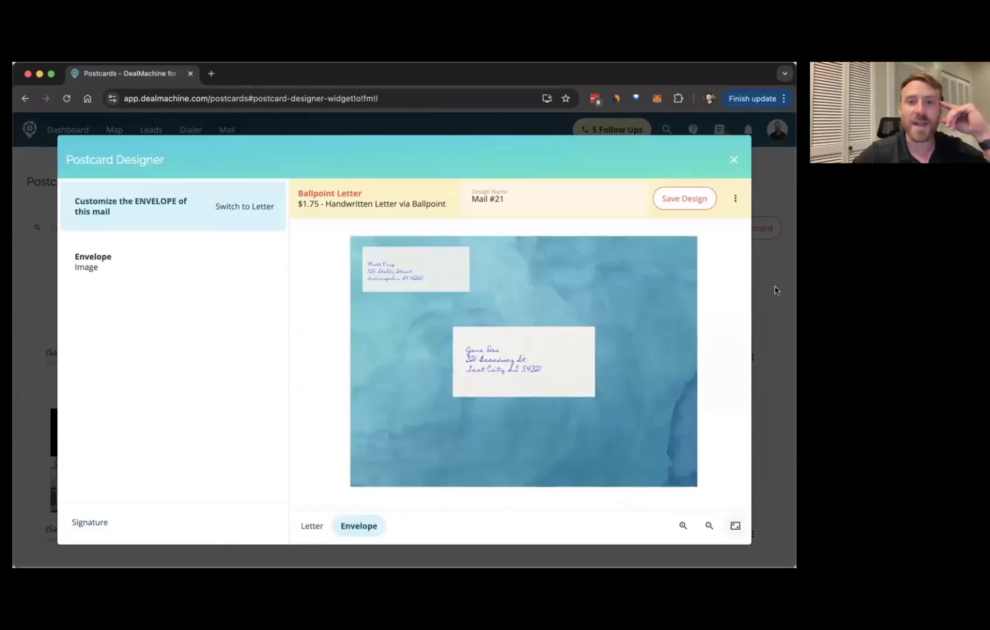
left_click(734, 160)
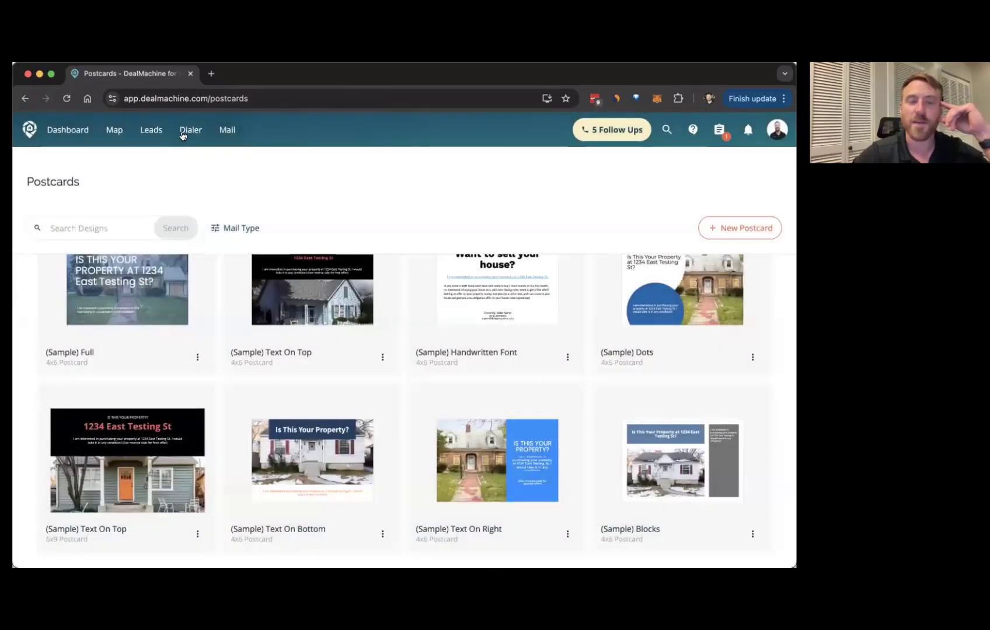
Step: Return to the leads list, open the fourth Rosa Ave lead and start the MVP Mail Sequence for it
left_click(182, 134)
left_click(154, 132)
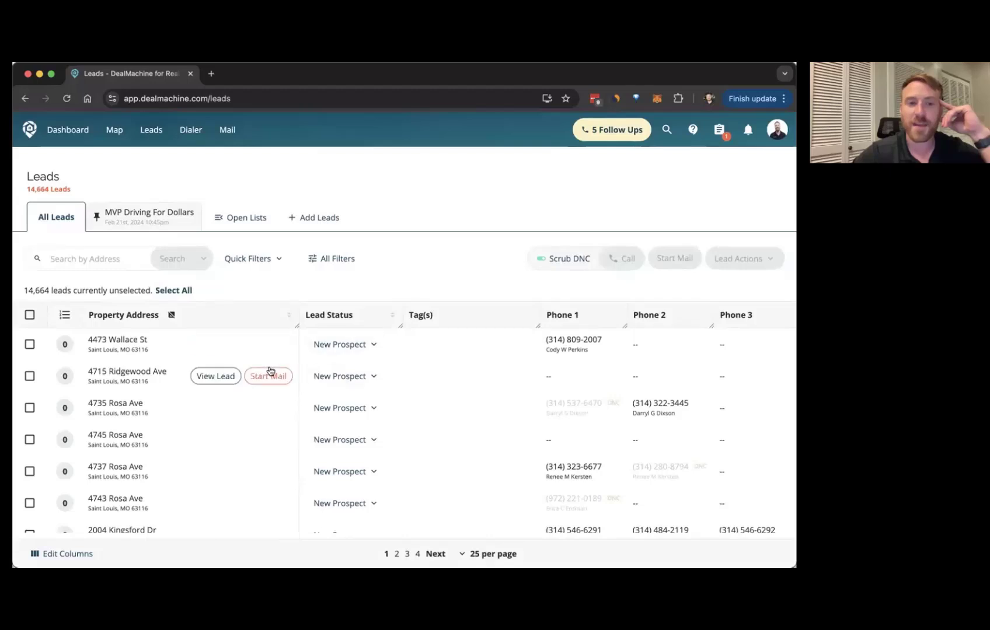
scroll(297, 393, "down", 2)
scroll(297, 392, "down", 2)
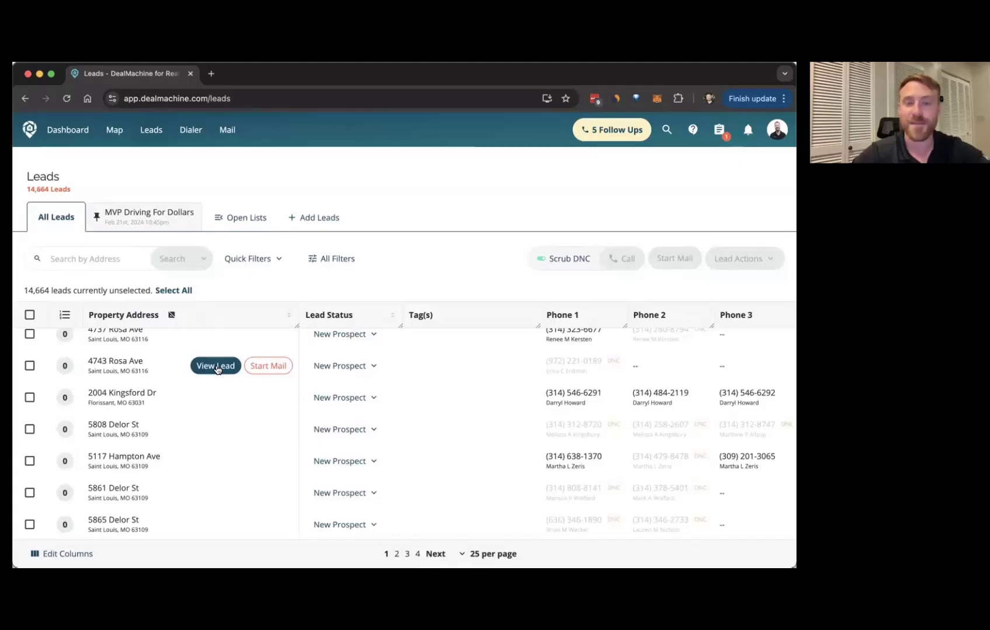
left_click(216, 366)
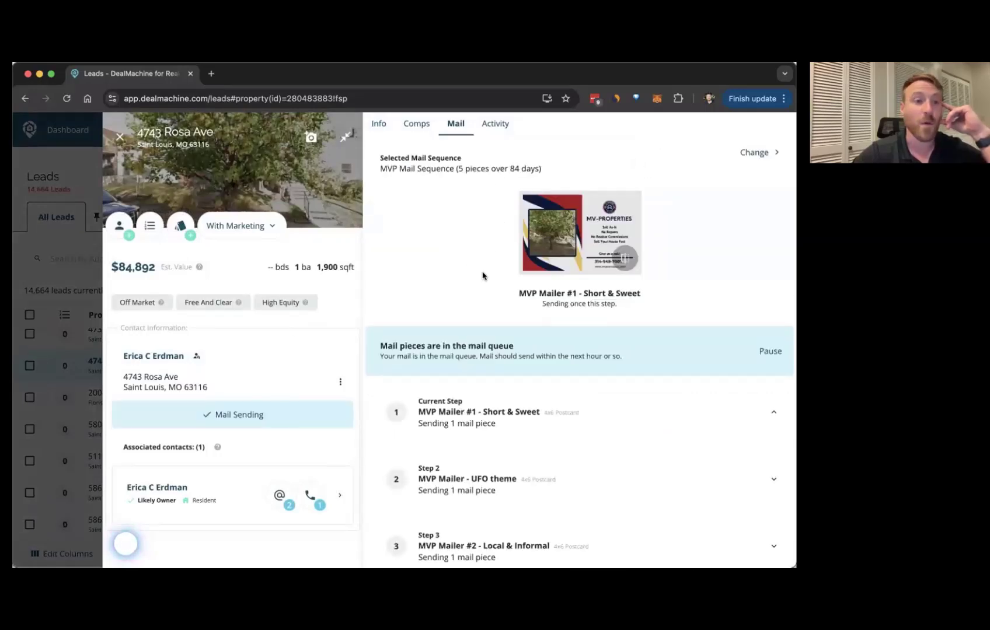
Step: Review the mail sequence's steps for the Rosa Ave lead, pause its mail and close the record
scroll(583, 442, "down", 3)
scroll(749, 287, "up", 3)
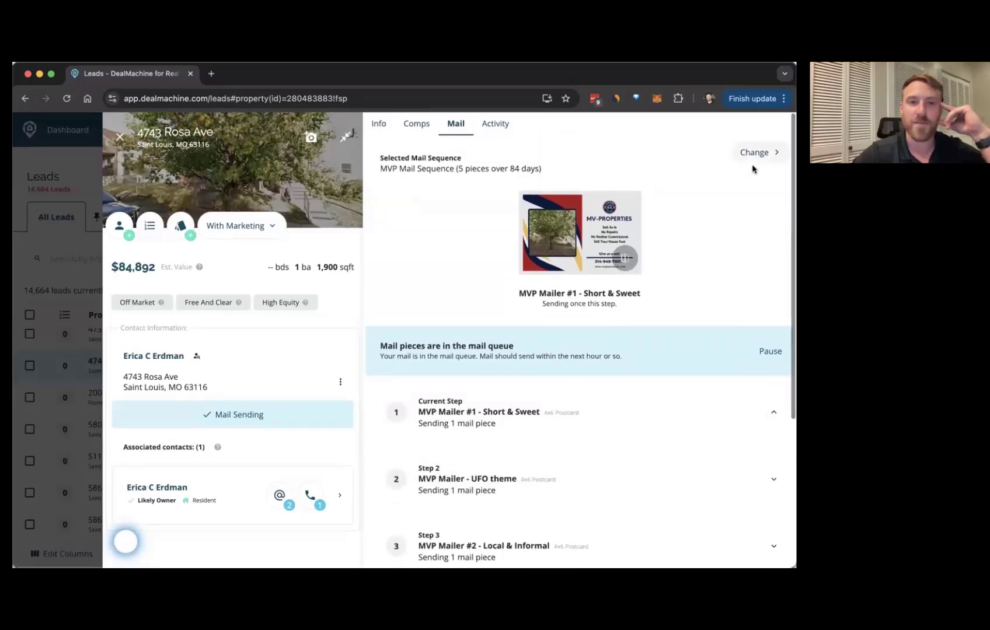
left_click(763, 341)
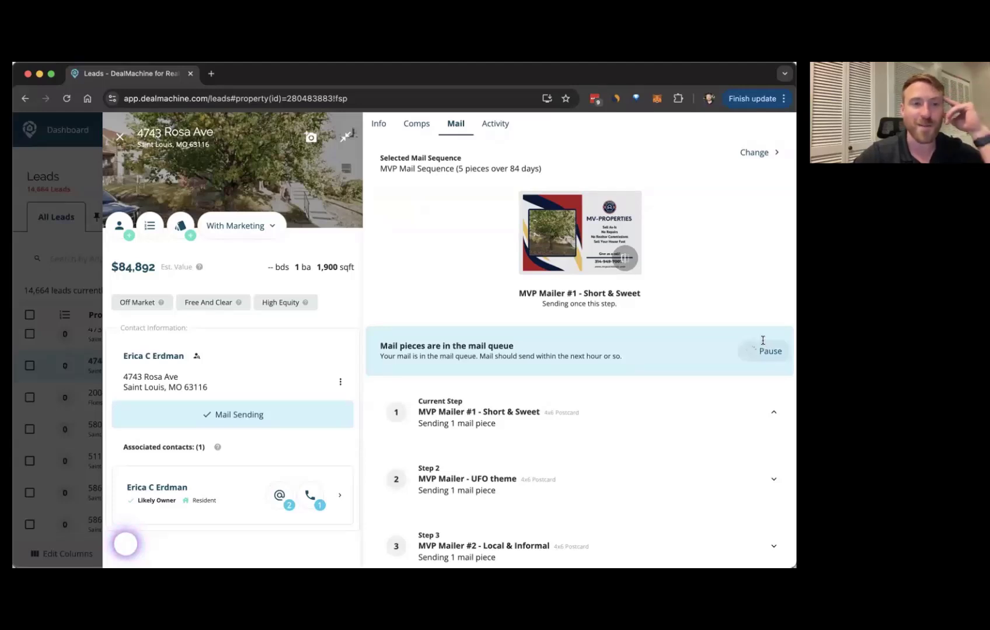
left_click(119, 133)
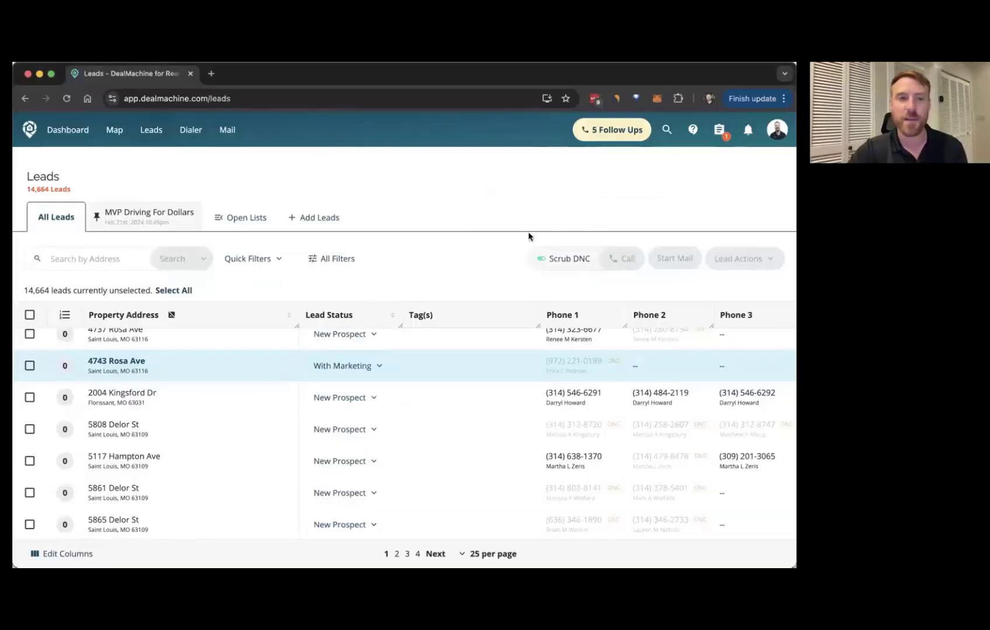
Step: Open the dialer's follow-up settings and examine the No Answer and Warm Lead follow-up delays
left_click(774, 133)
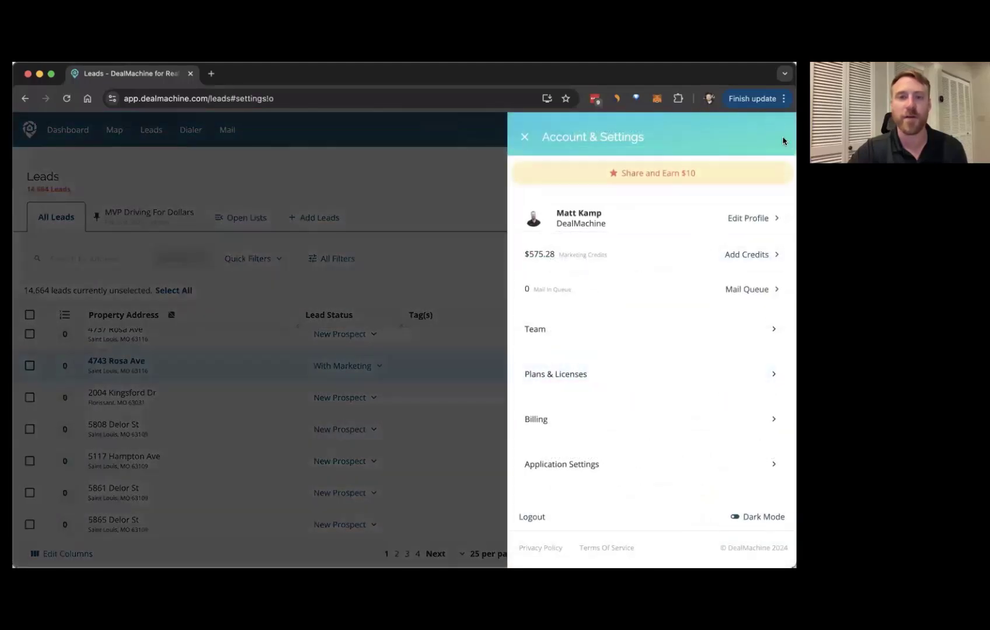
left_click(538, 463)
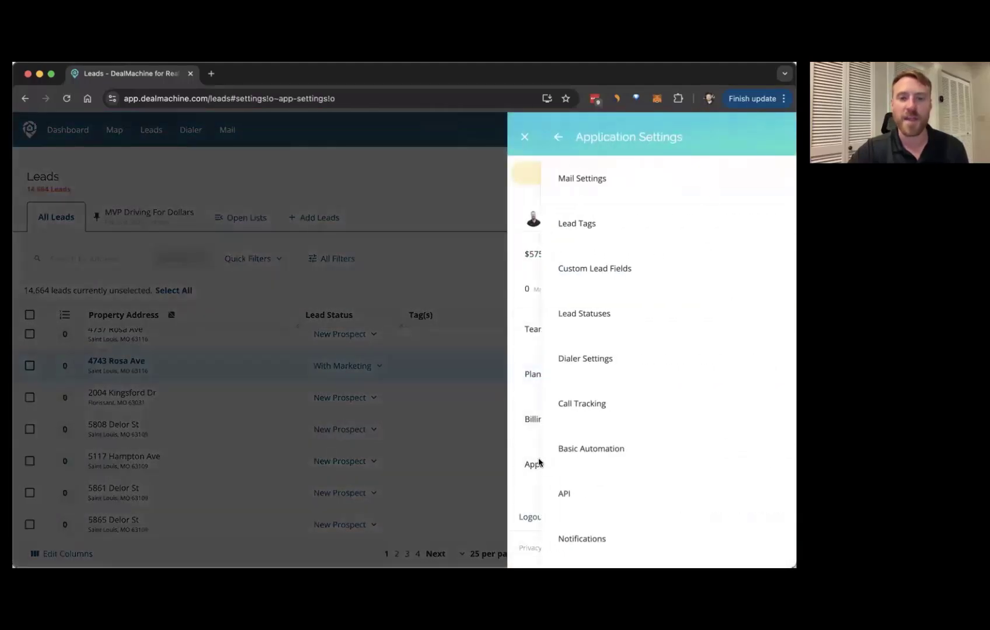
left_click(536, 367)
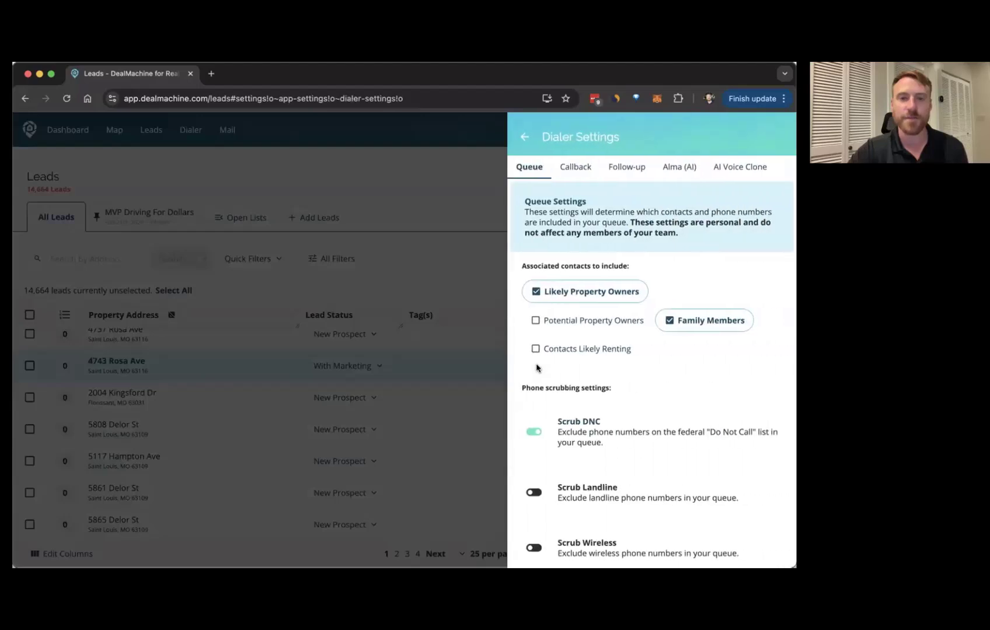
left_click(622, 171)
scroll(595, 361, "down", 2)
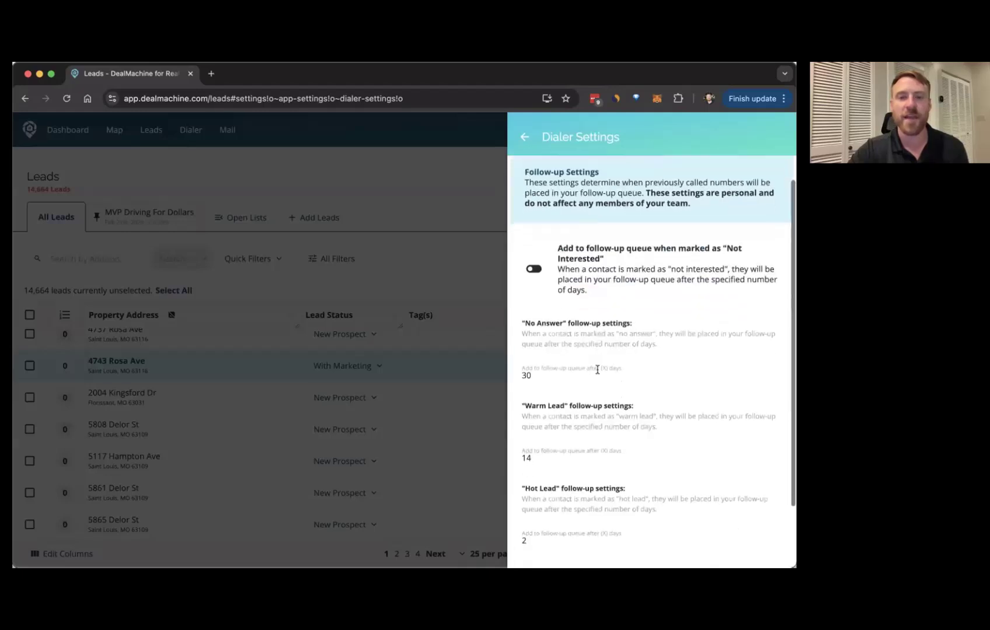
left_click(542, 362)
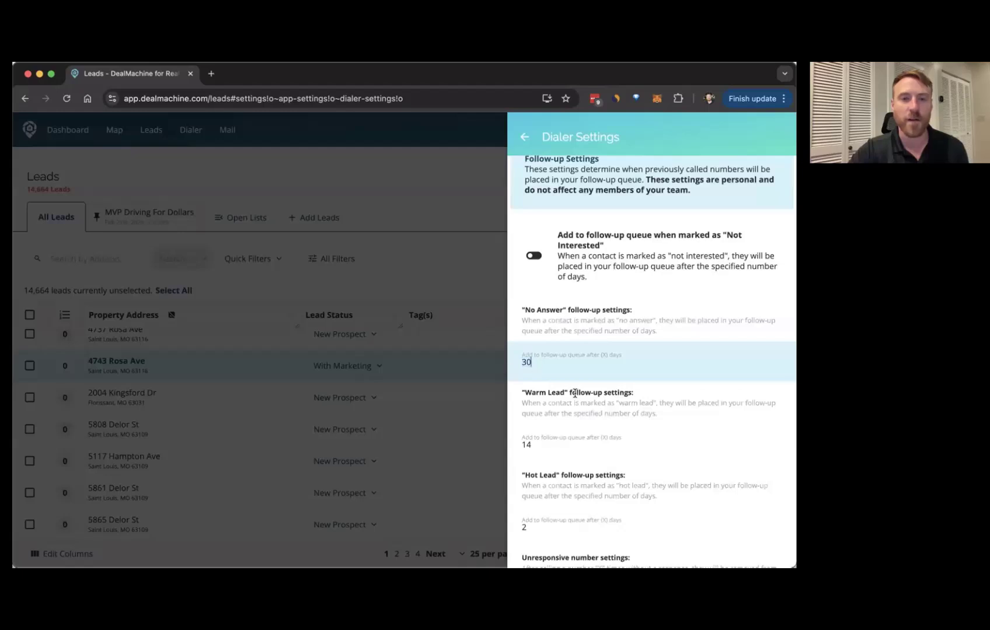
scroll(575, 393, "down", 1)
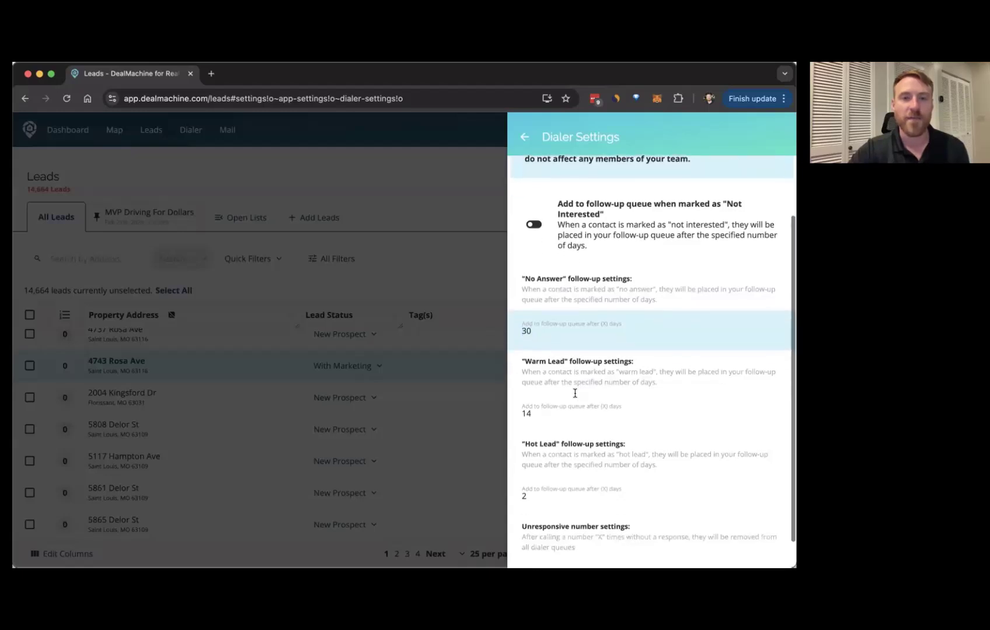
left_click(549, 408)
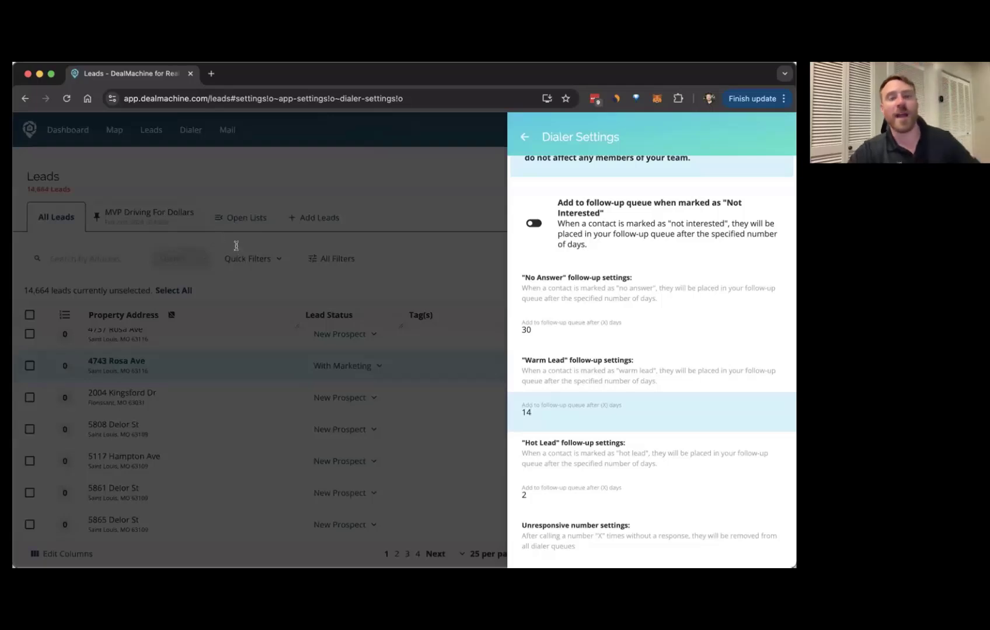
Step: Close the dialer and account settings, return to the leads list and browse the Rosa Ave leads
left_click(524, 137)
left_click(524, 136)
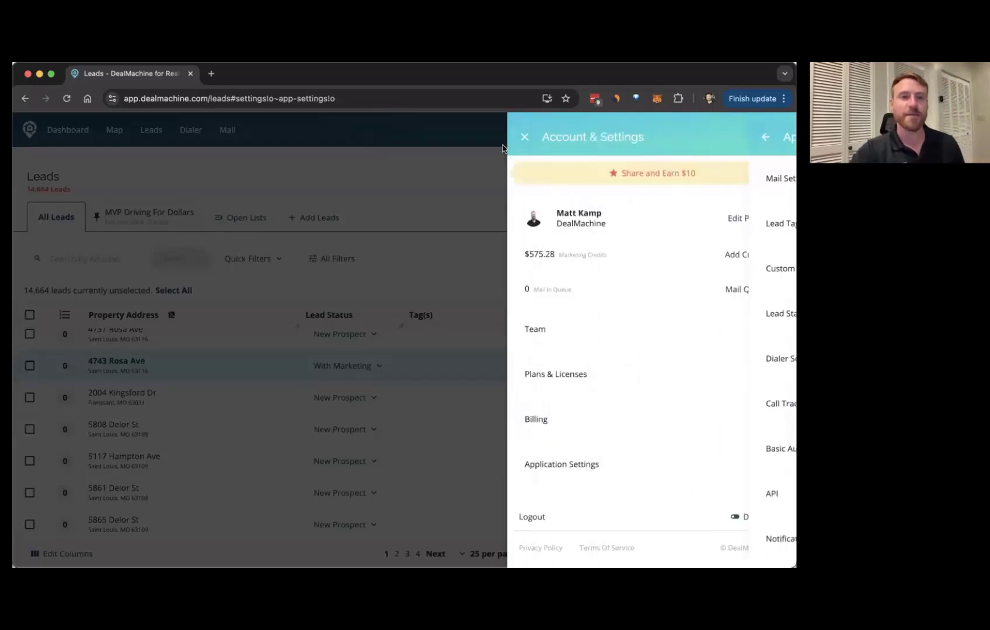
left_click(503, 149)
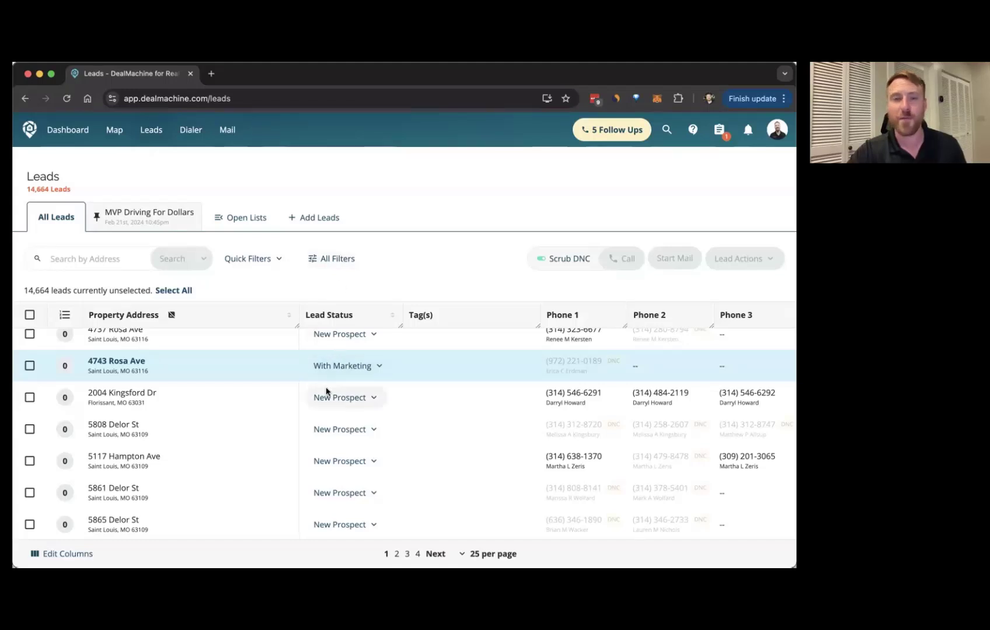
scroll(327, 390, "down", 2)
scroll(326, 391, "up", 6)
scroll(326, 391, "down", 3)
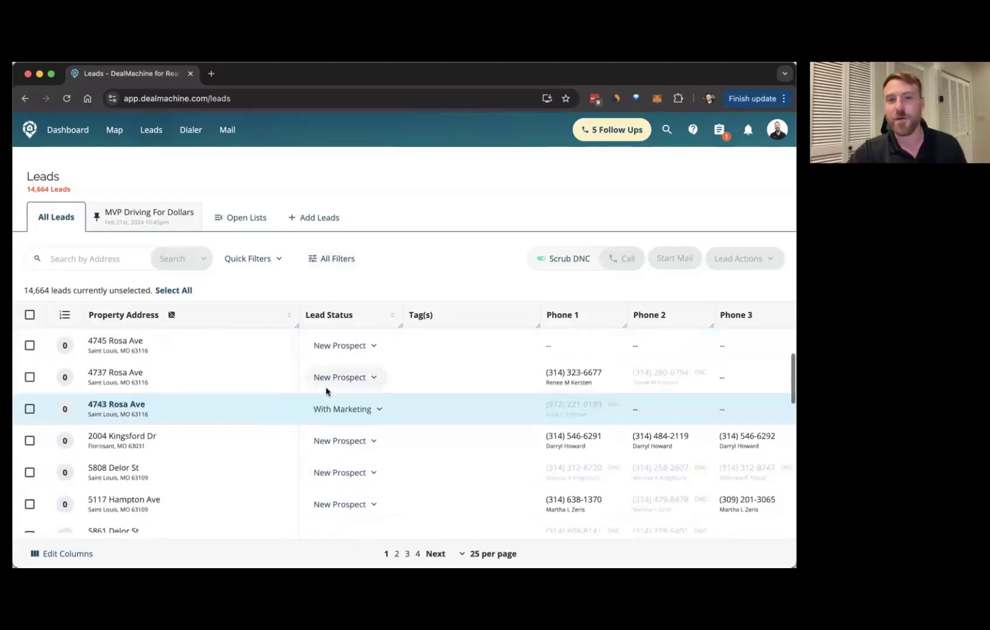
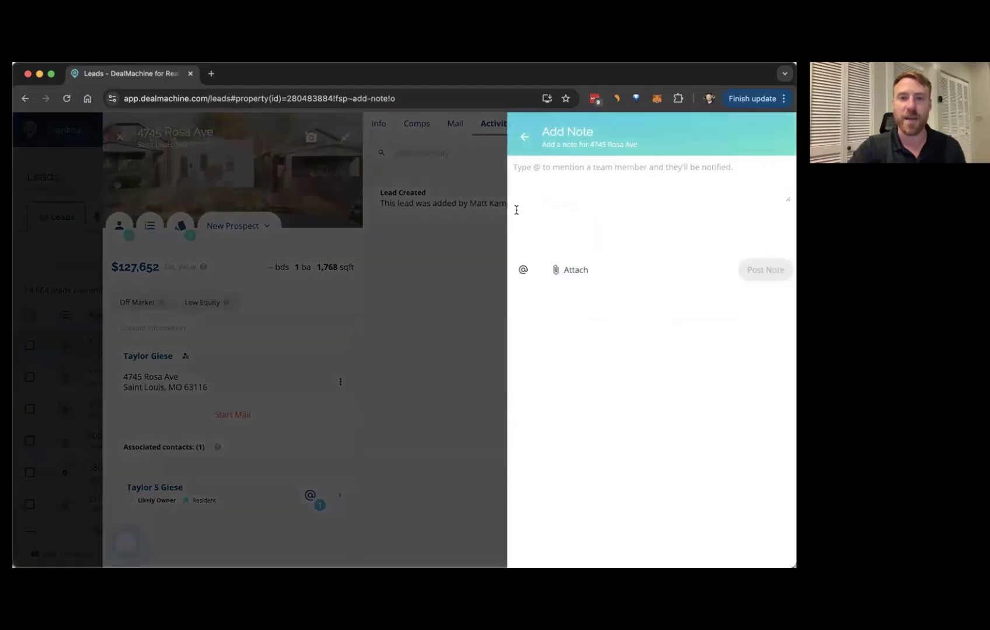
Step: Leave the note form, create a self-assigned task "Appt 4pm" due October 31, 2024 for the Rosa Ave lead, and close the record
left_click(524, 136)
left_click(773, 153)
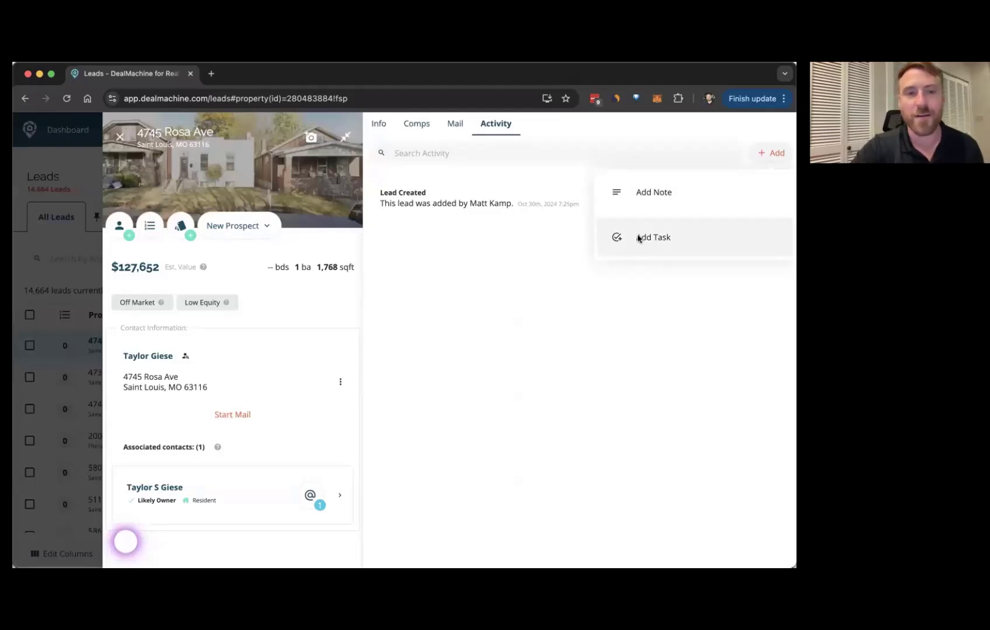
left_click(638, 238)
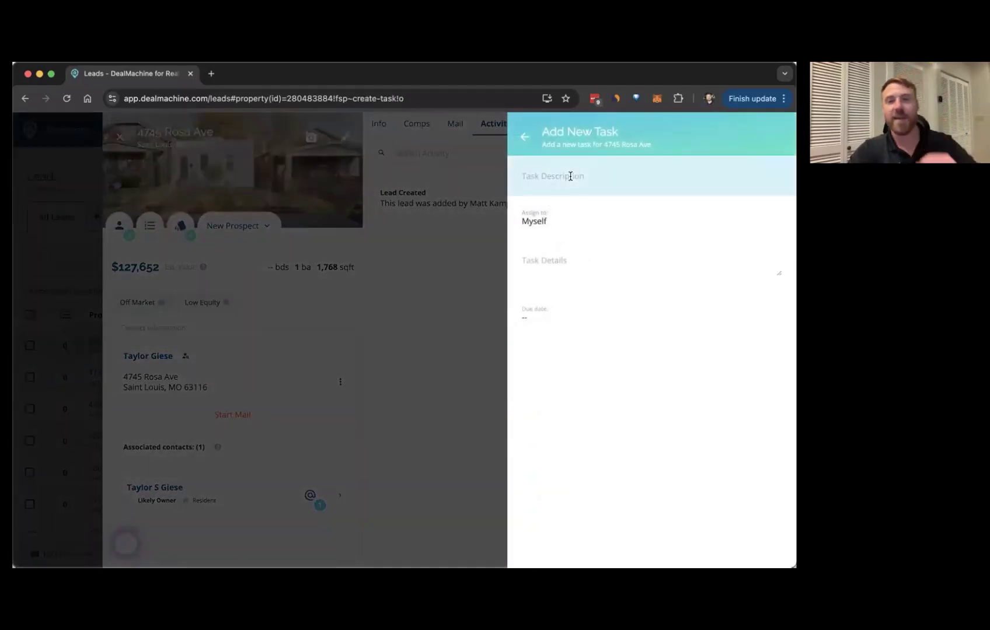
type("Appt 4pm")
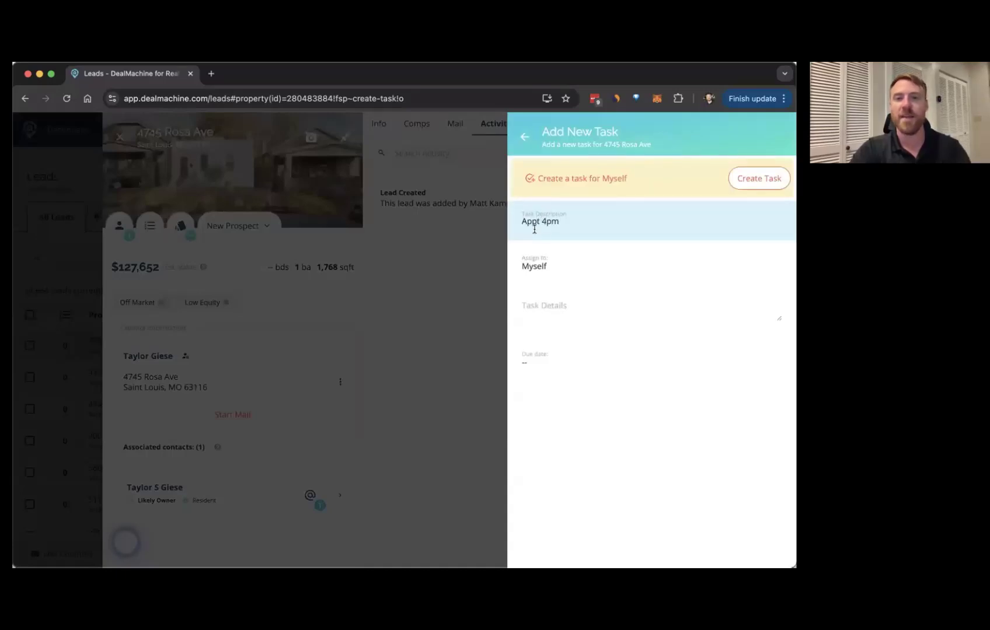
left_click(538, 362)
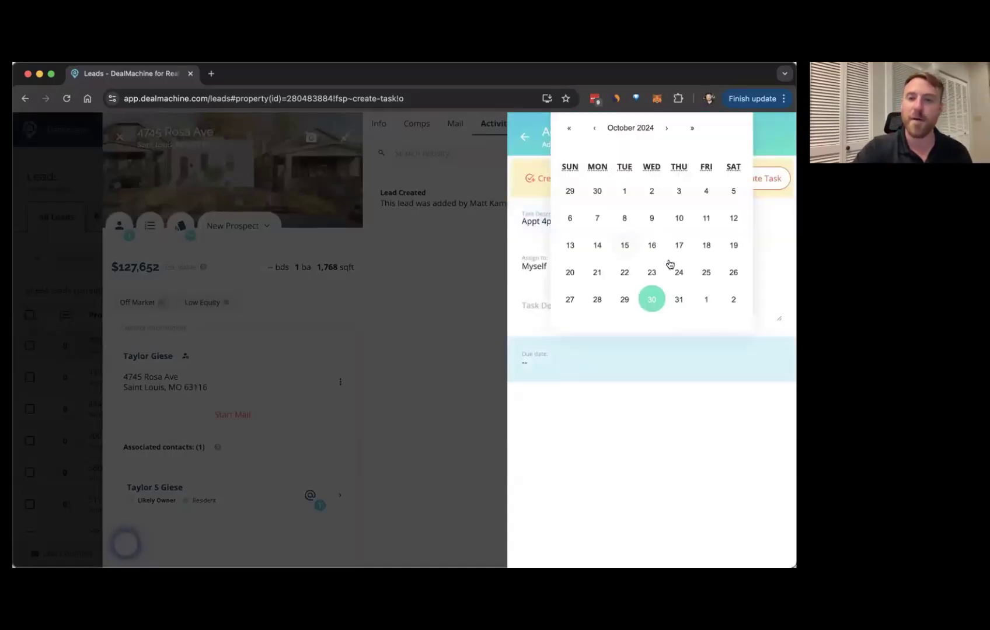
left_click(678, 299)
left_click(759, 179)
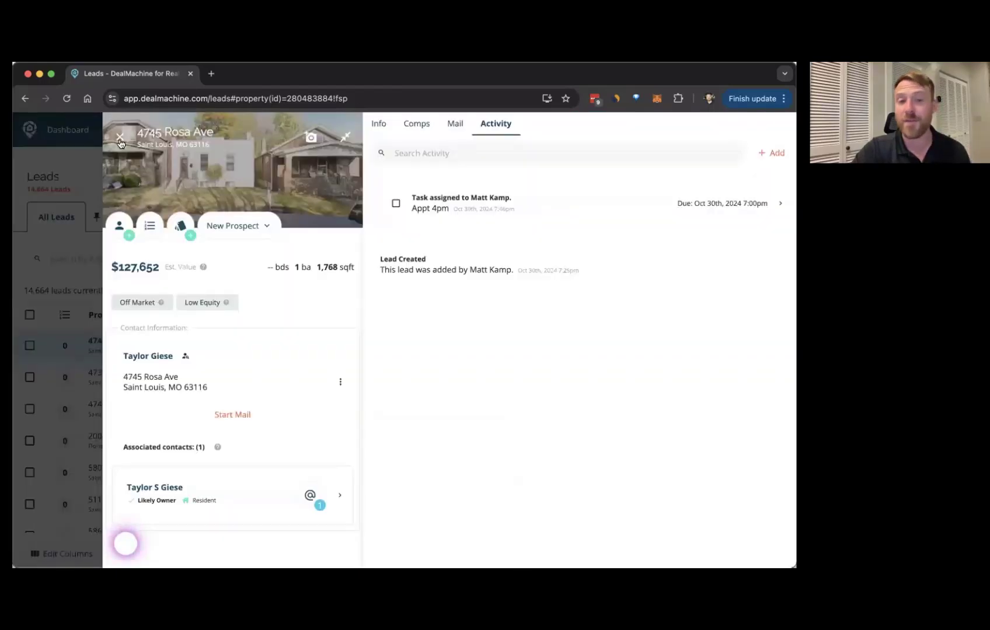
left_click(119, 139)
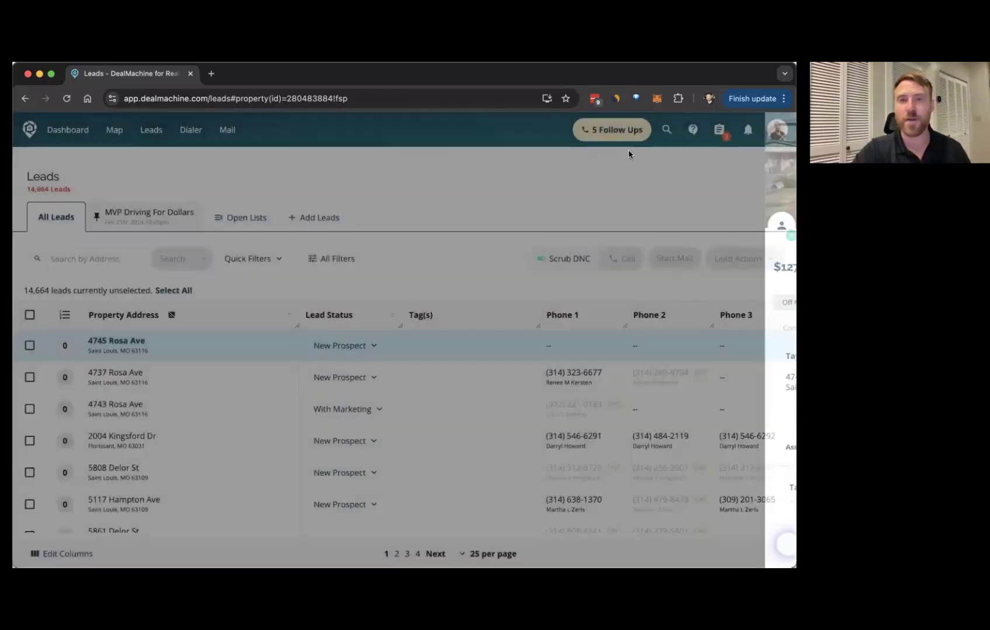
Step: Look over the open tasks in the Task Navigator and close it
left_click(716, 133)
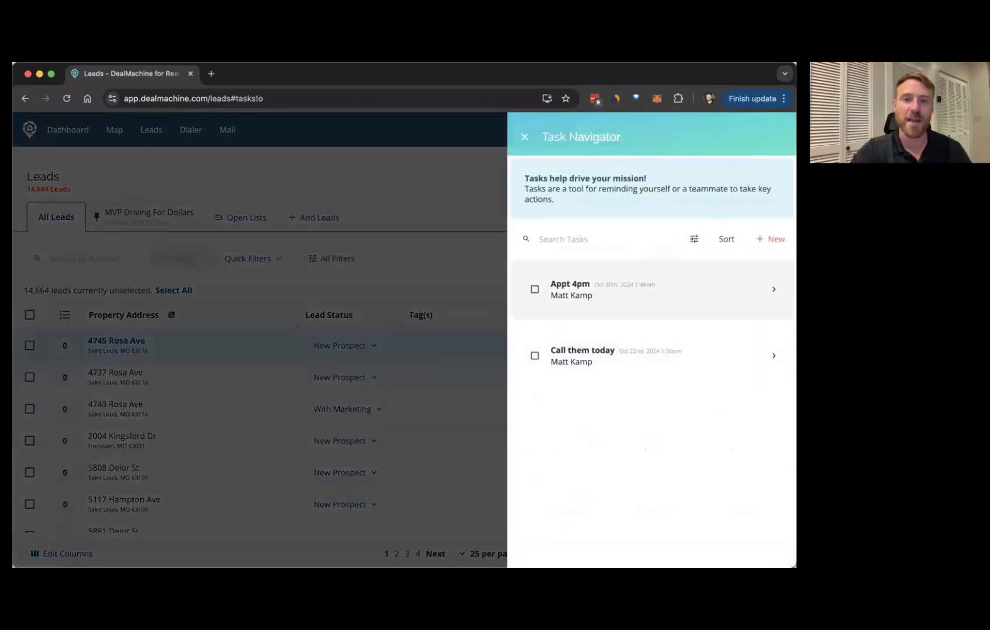
left_click(525, 146)
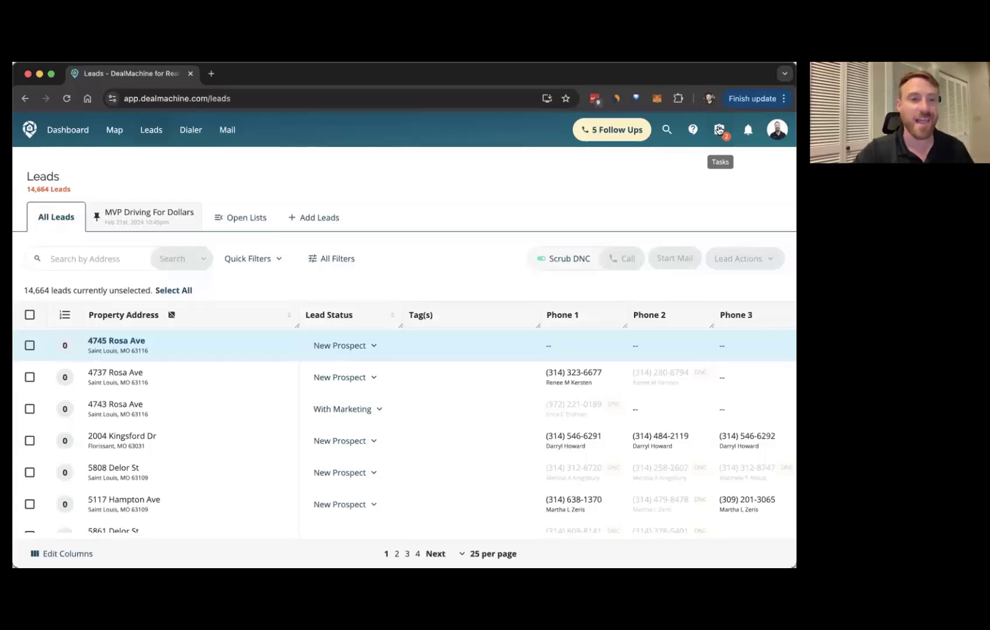
left_click(720, 129)
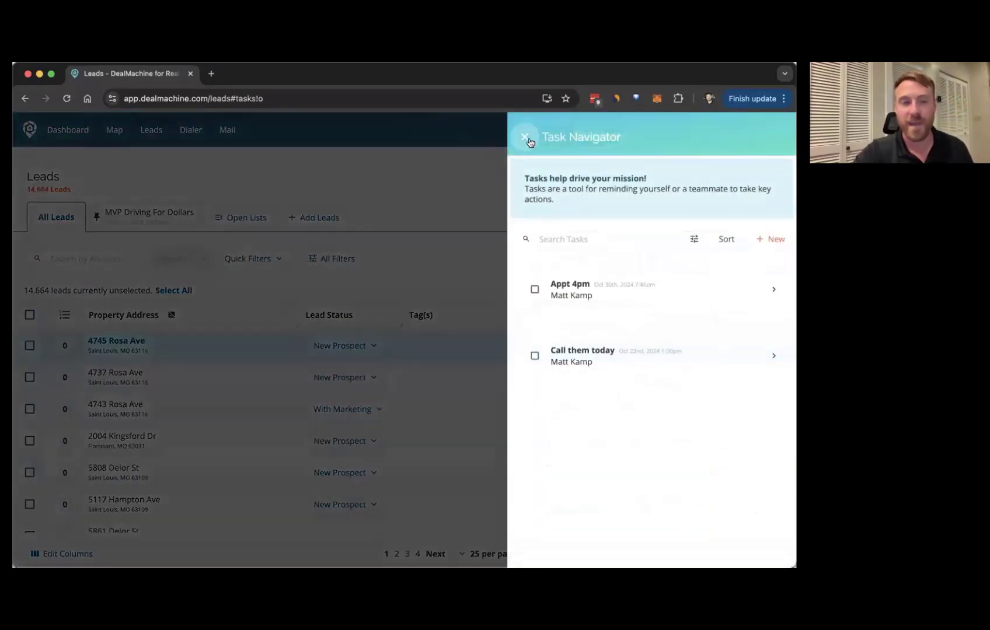
left_click(525, 137)
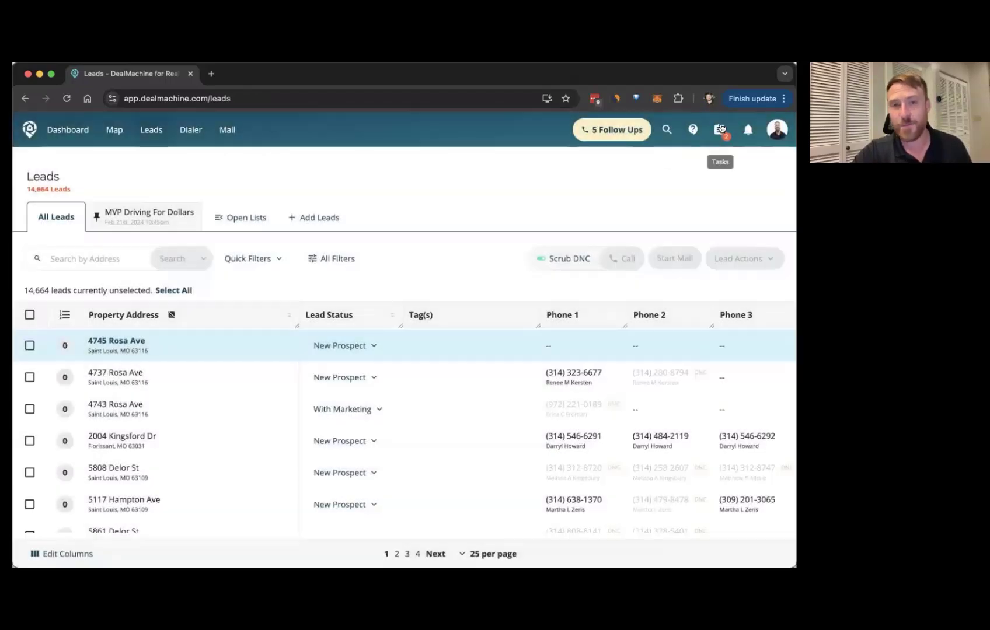
Step: Look through the contacts waiting in the Follow-Up Queue and close it without starting a dialer session
left_click(609, 131)
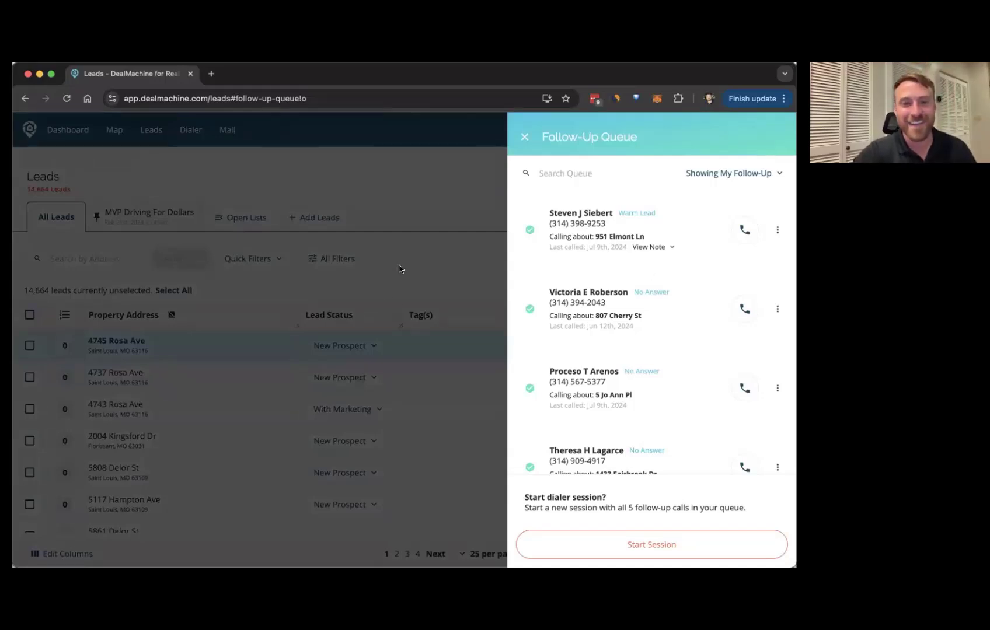
scroll(608, 237, "down", 3)
scroll(595, 245, "up", 3)
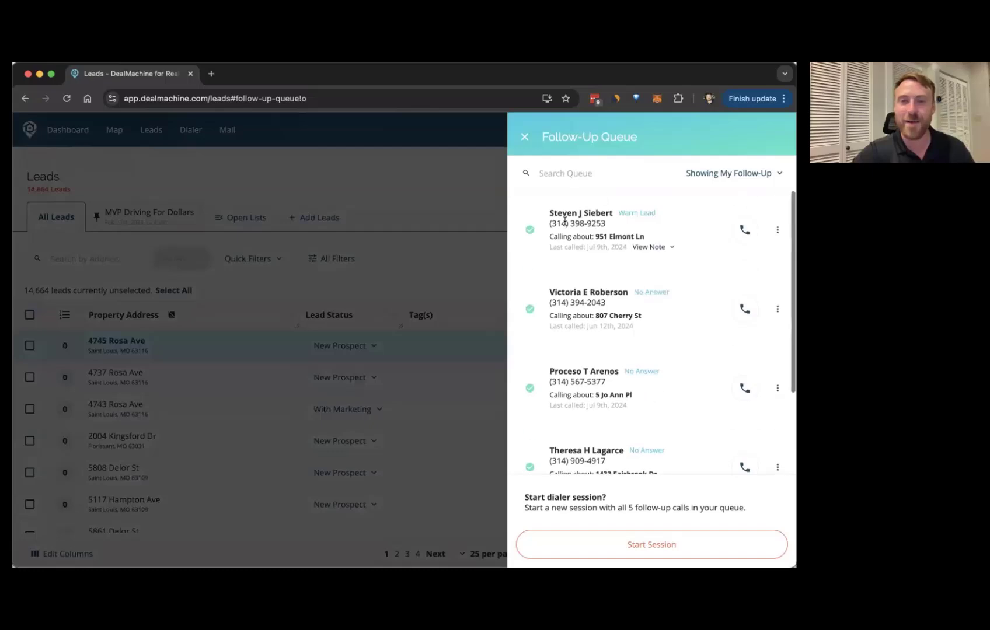
scroll(589, 327, "down", 3)
scroll(592, 397, "up", 1)
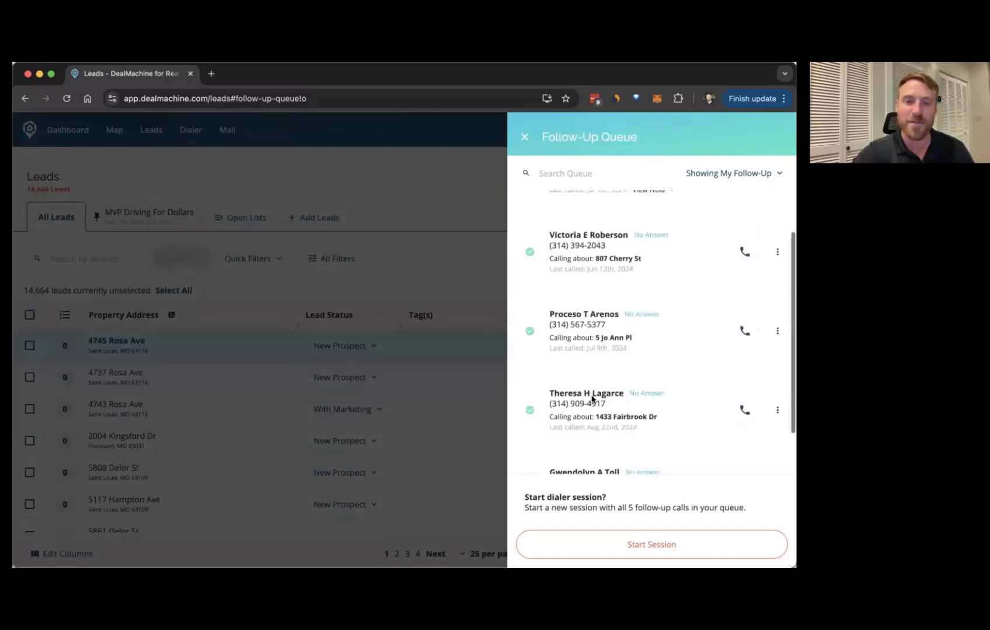
scroll(592, 395, "down", 1)
left_click(524, 137)
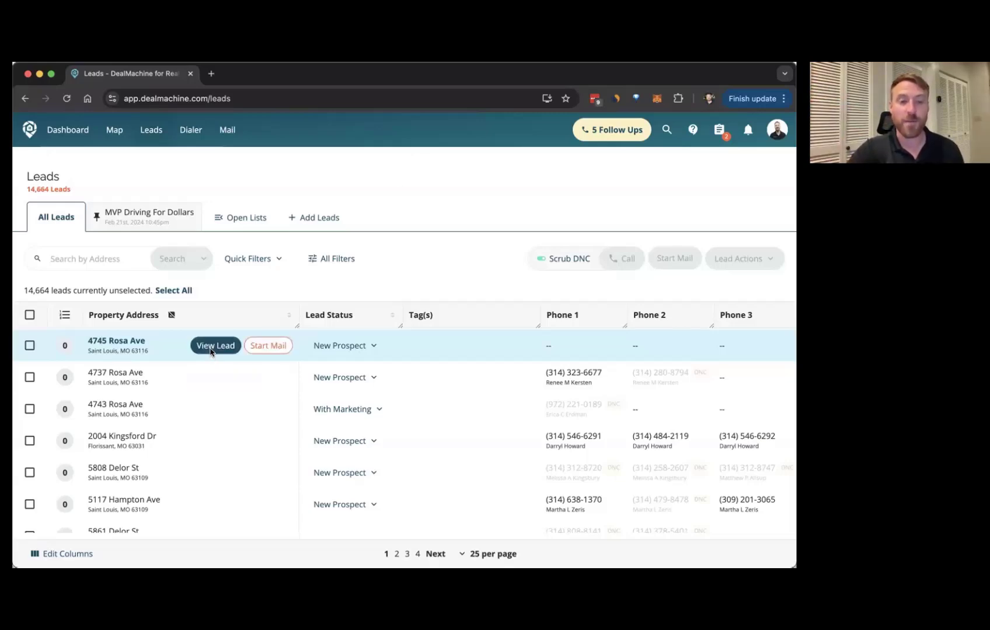
Step: Open the comps for the first listed Rosa Ave lead and bring up the default settings of the comps filter
left_click(214, 347)
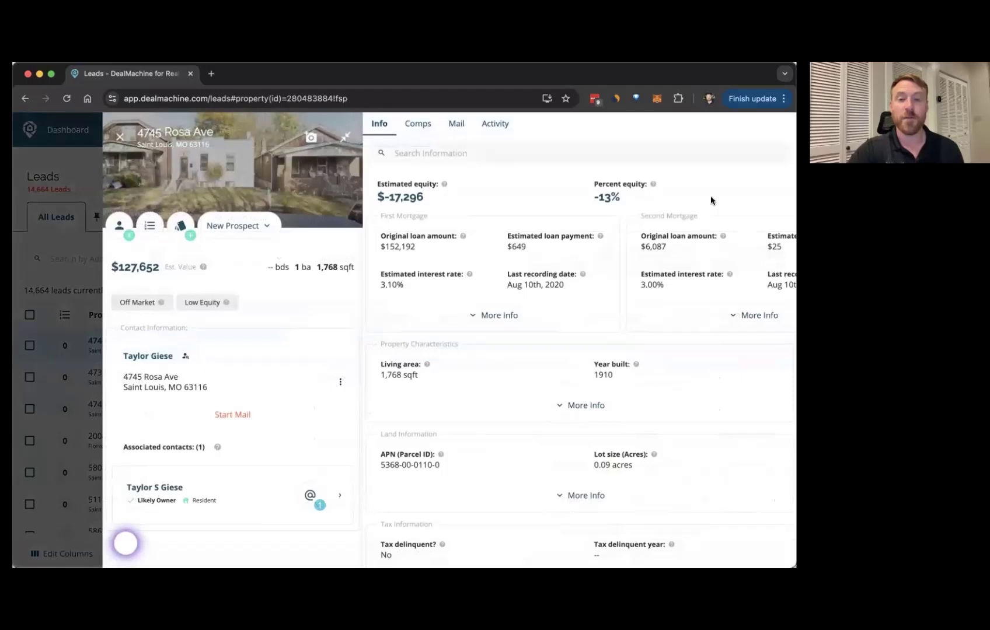
left_click(417, 125)
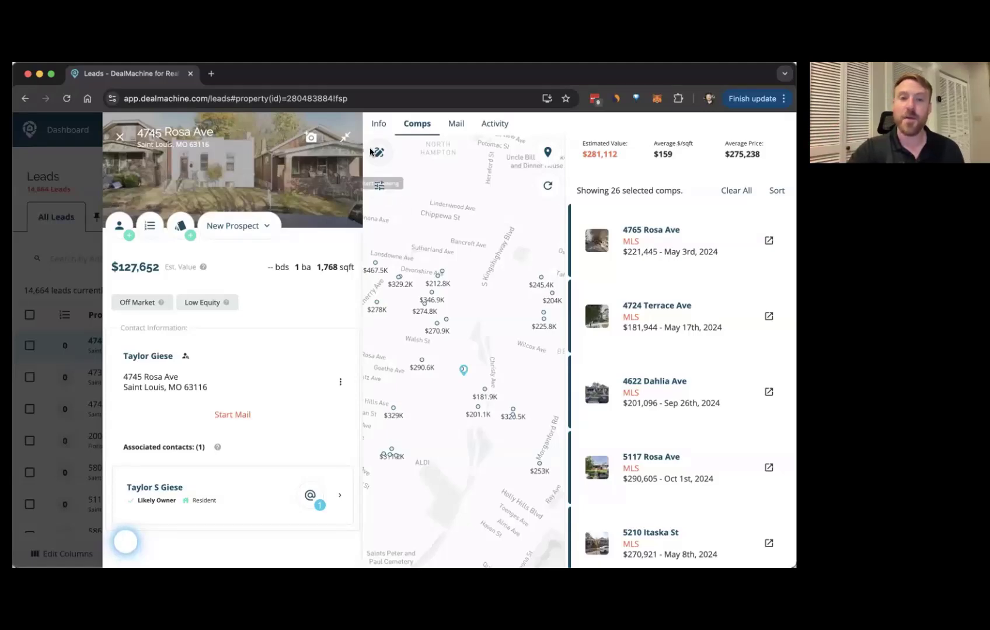
left_click(376, 184)
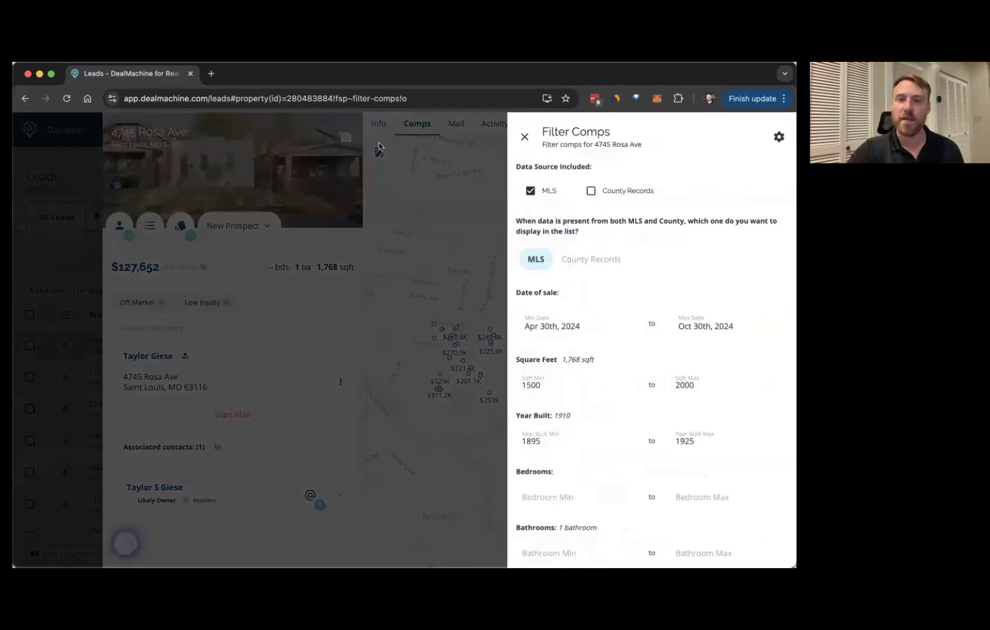
left_click(778, 138)
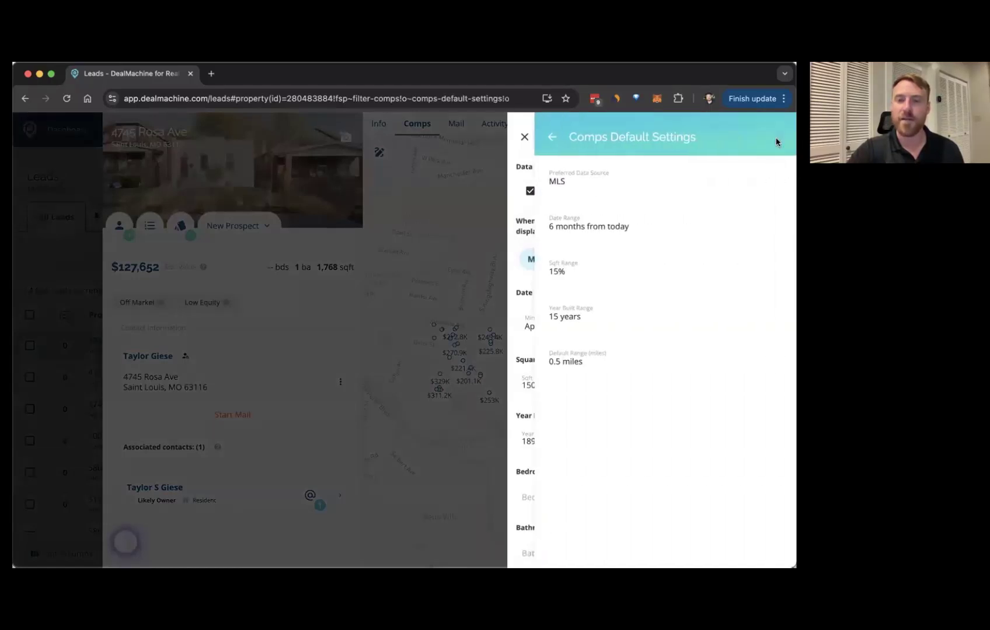
Step: Check the preferred data source options for comps and set the default date range to 3 months from today
left_click(555, 183)
left_click(574, 192)
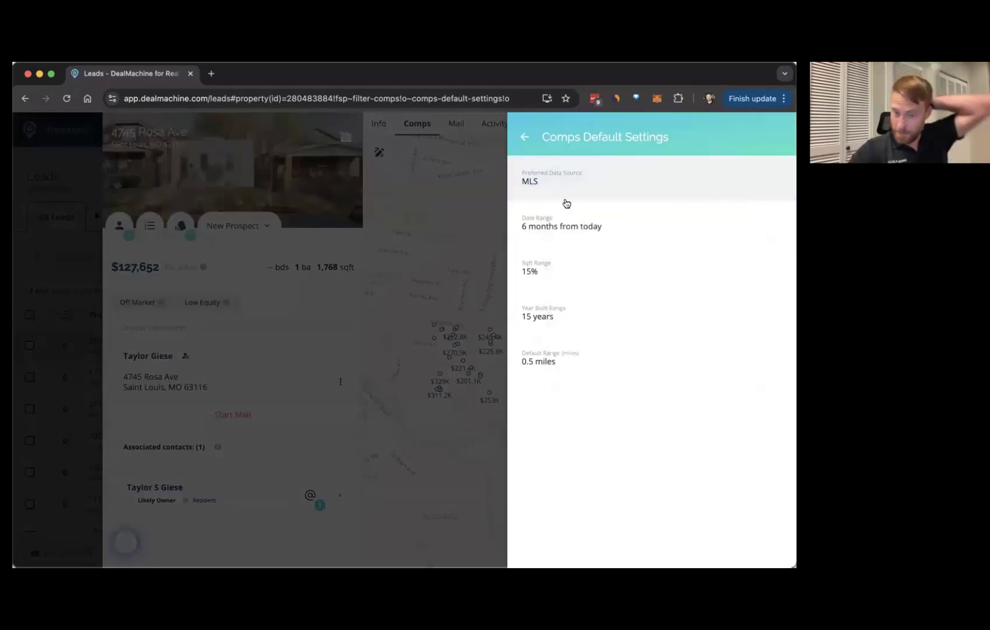
left_click(548, 185)
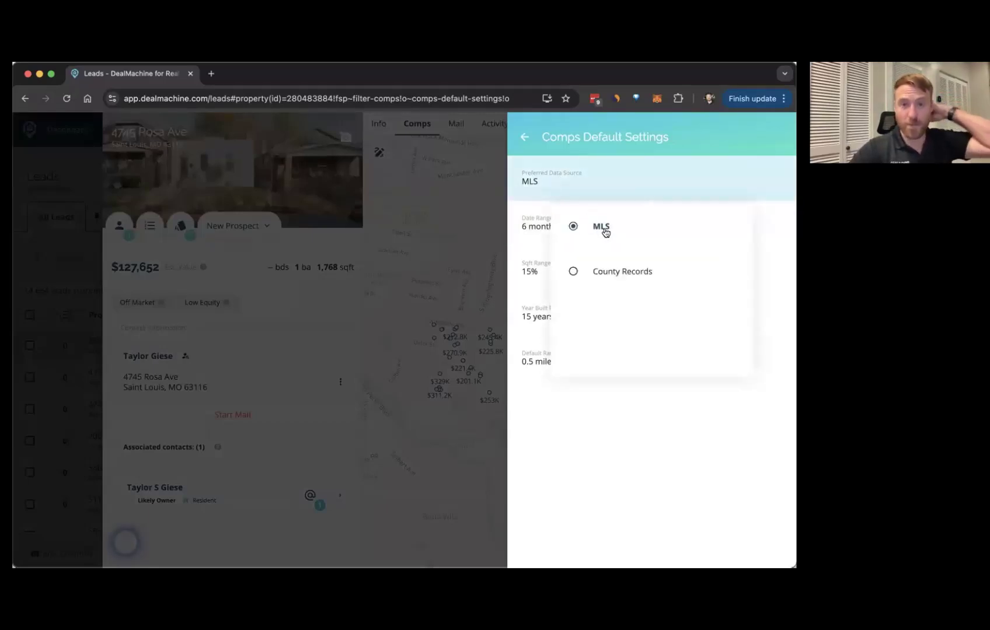
left_click(585, 196)
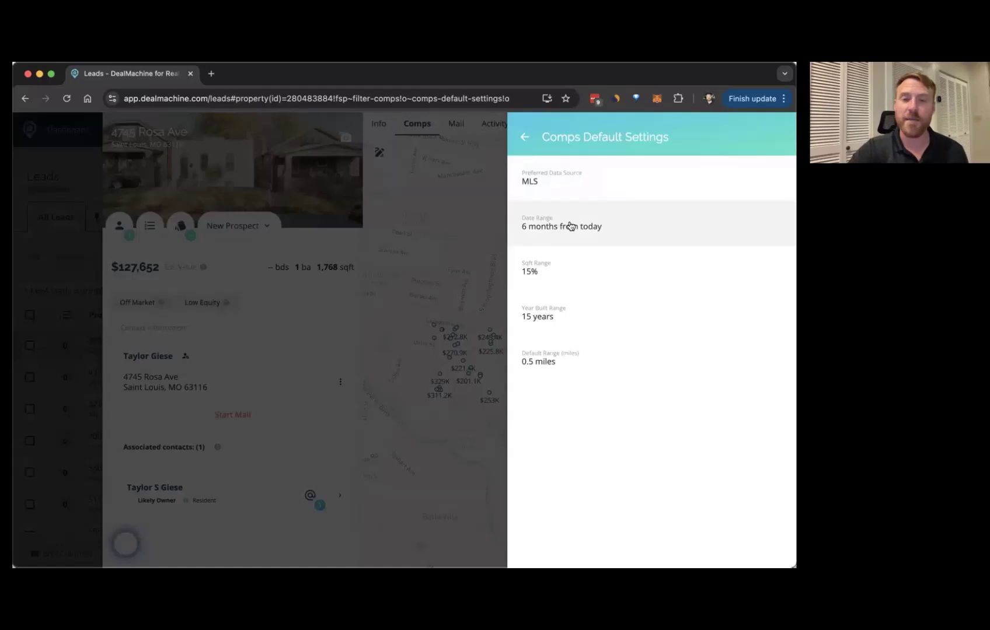
left_click(571, 227)
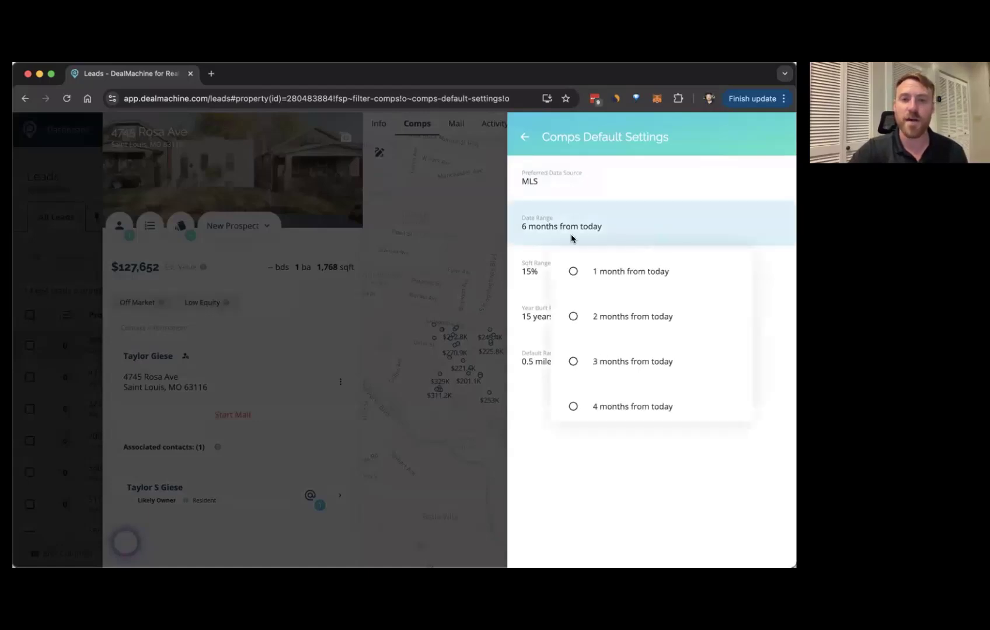
left_click(611, 367)
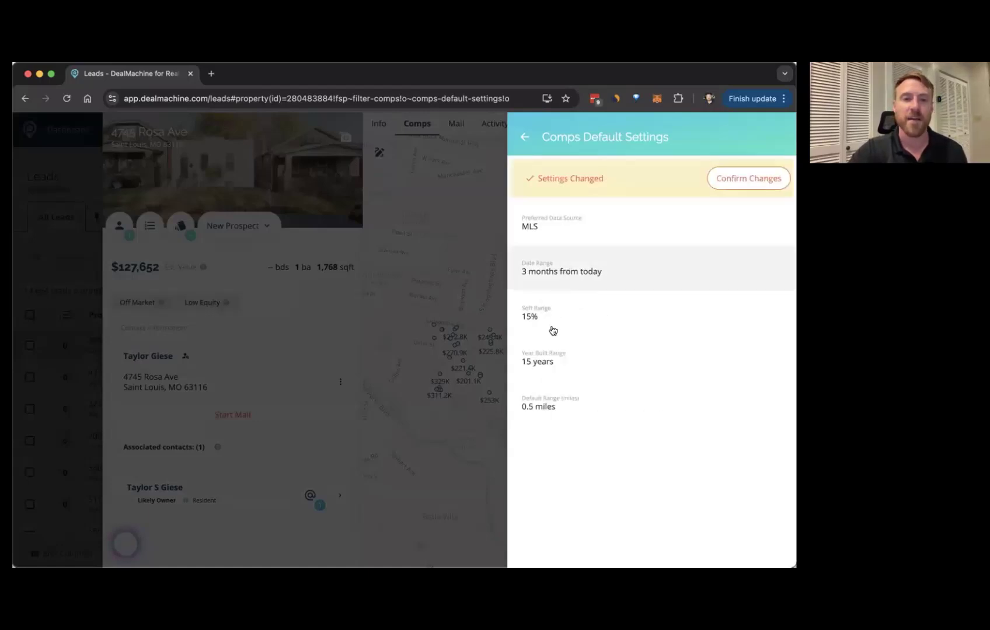
Step: Review the square footage, year built and distance range options in the comps default settings
left_click(533, 319)
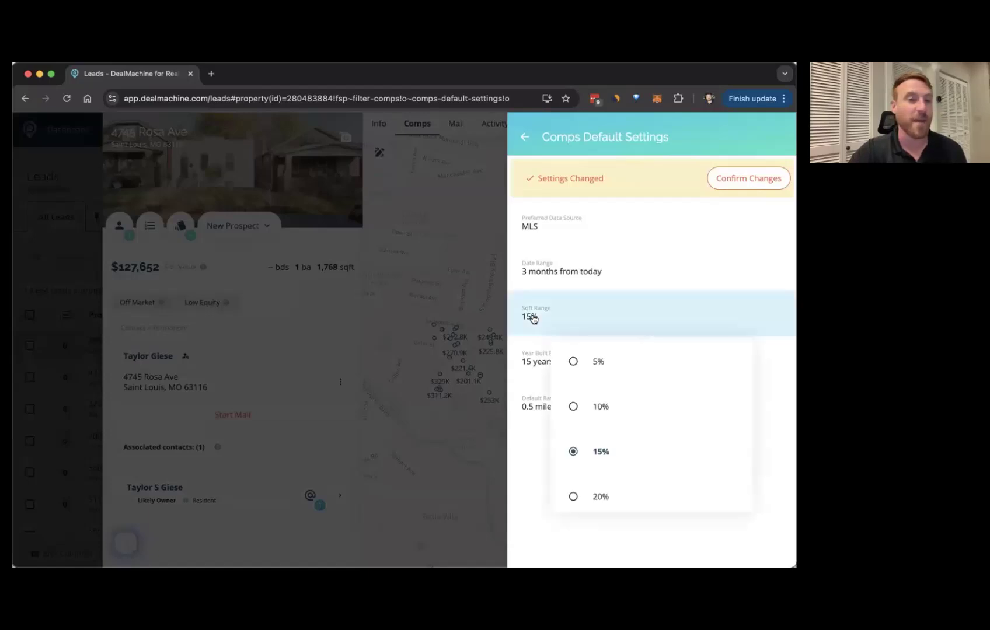
left_click(533, 319)
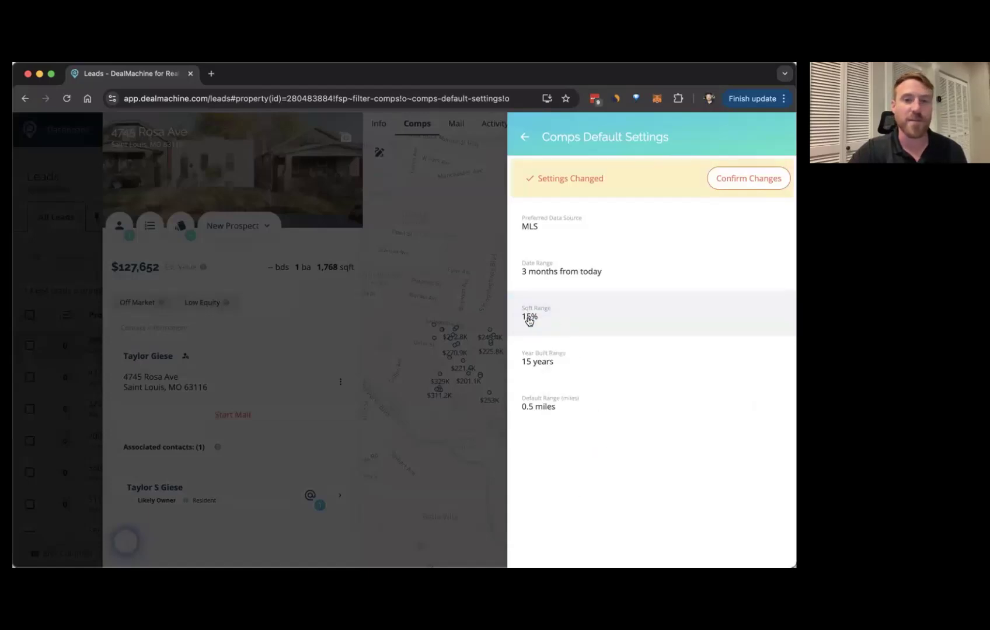
left_click(543, 363)
left_click(543, 362)
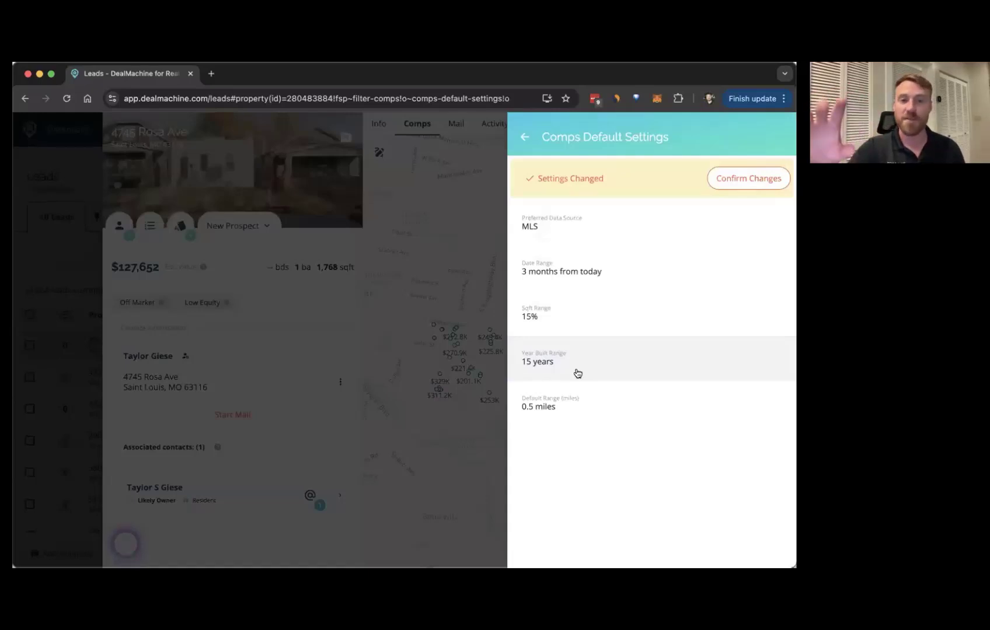
left_click(561, 402)
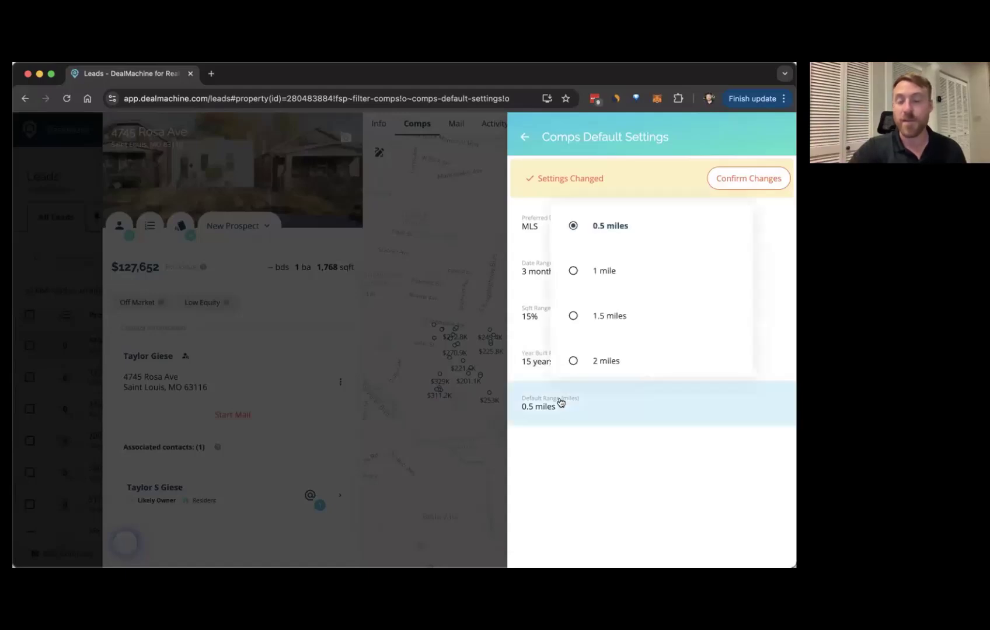
left_click(560, 402)
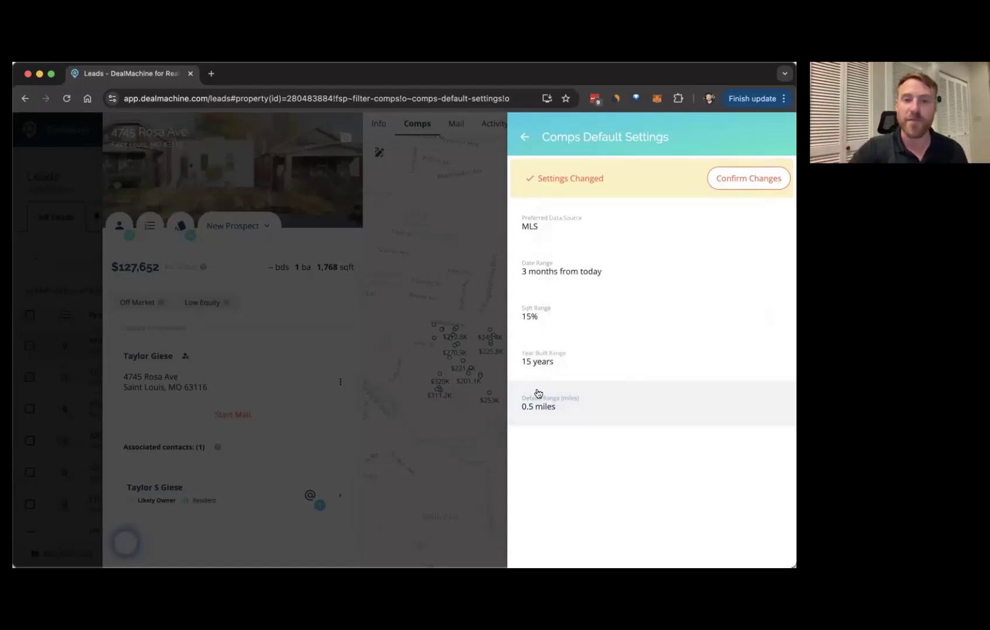
Step: Save the changed comps defaults, close the filter and recenter the comps map on the subject property
left_click(738, 178)
scroll(593, 421, "down", 2)
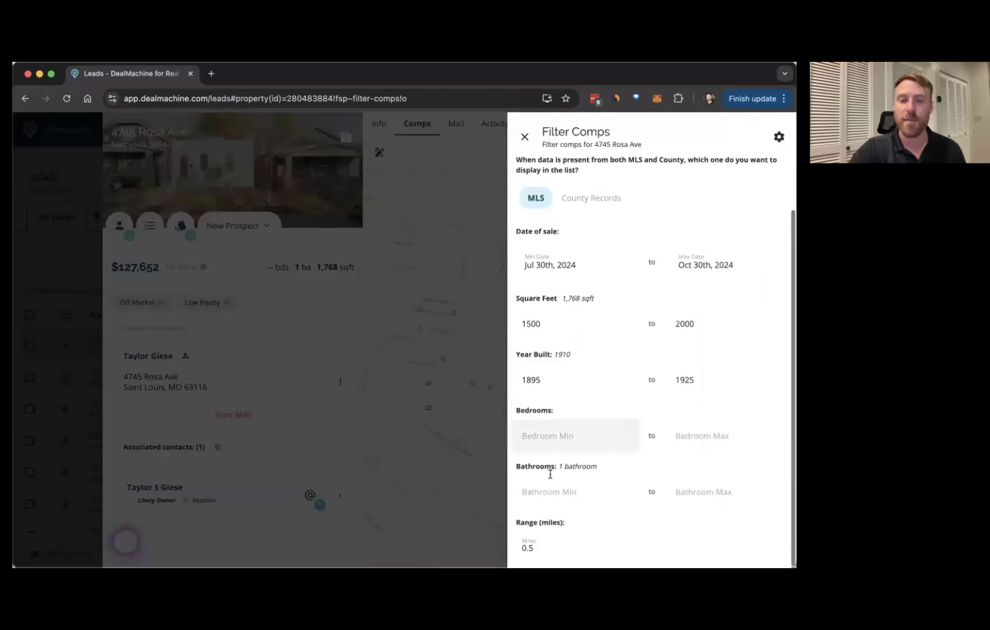
left_click(389, 158)
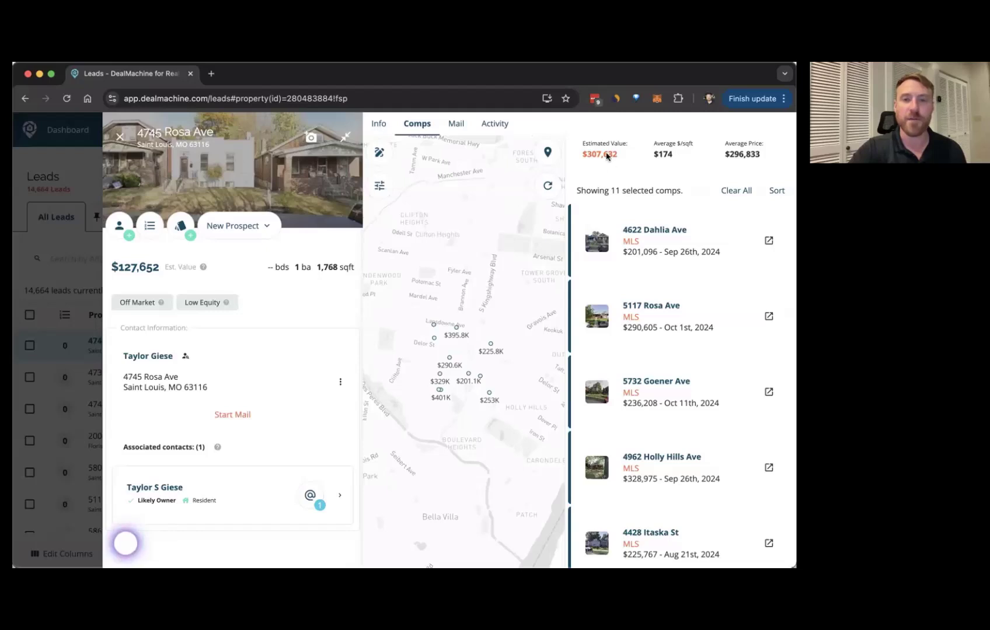
left_click(547, 152)
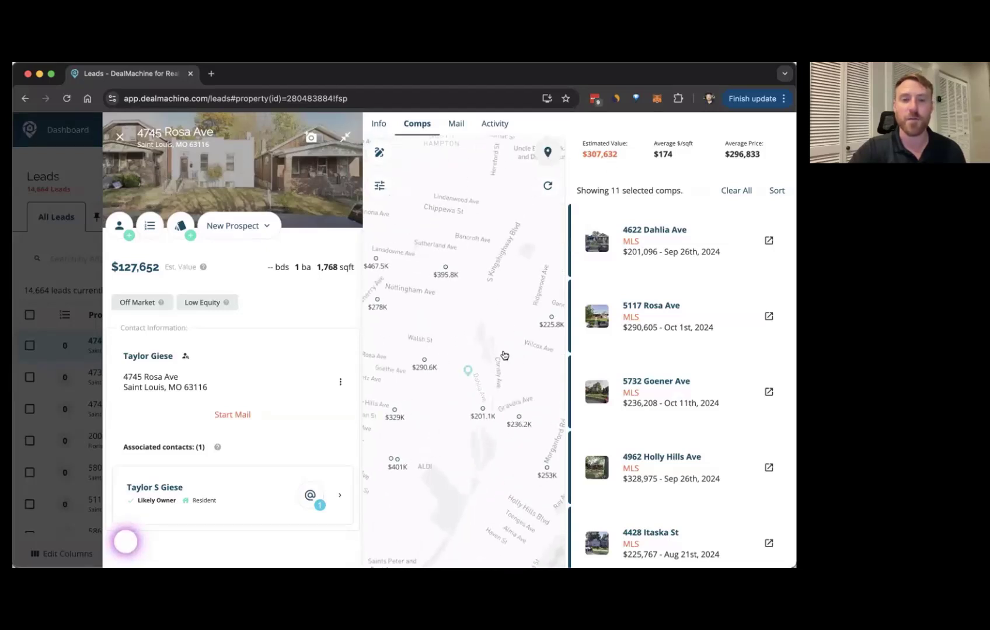
Step: Draw a polygon around the subject property on the comps map to restrict the comps, review the selected comps, and close the lead
left_click(380, 153)
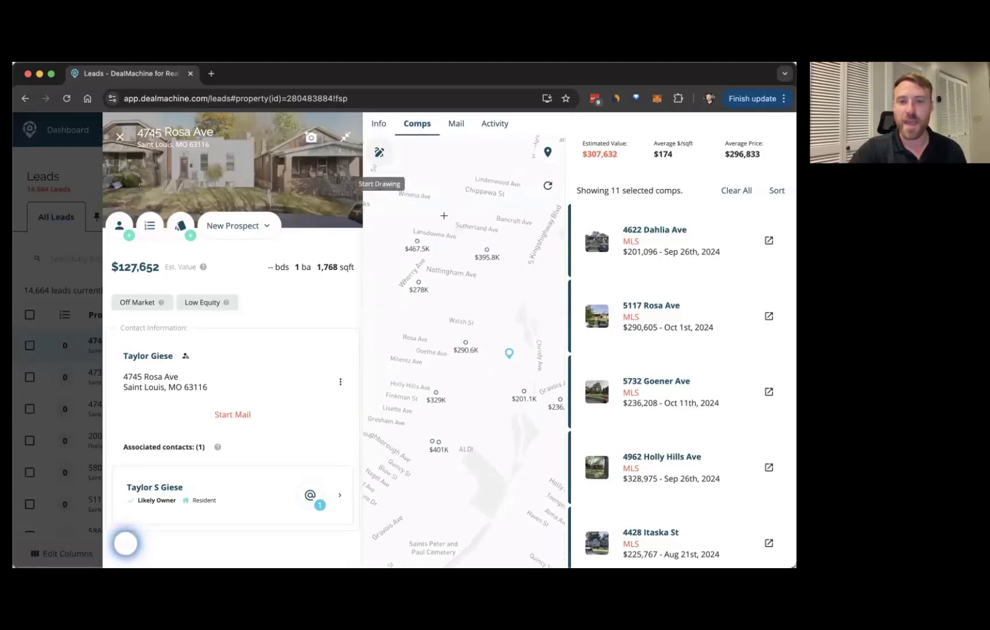
left_click(398, 207)
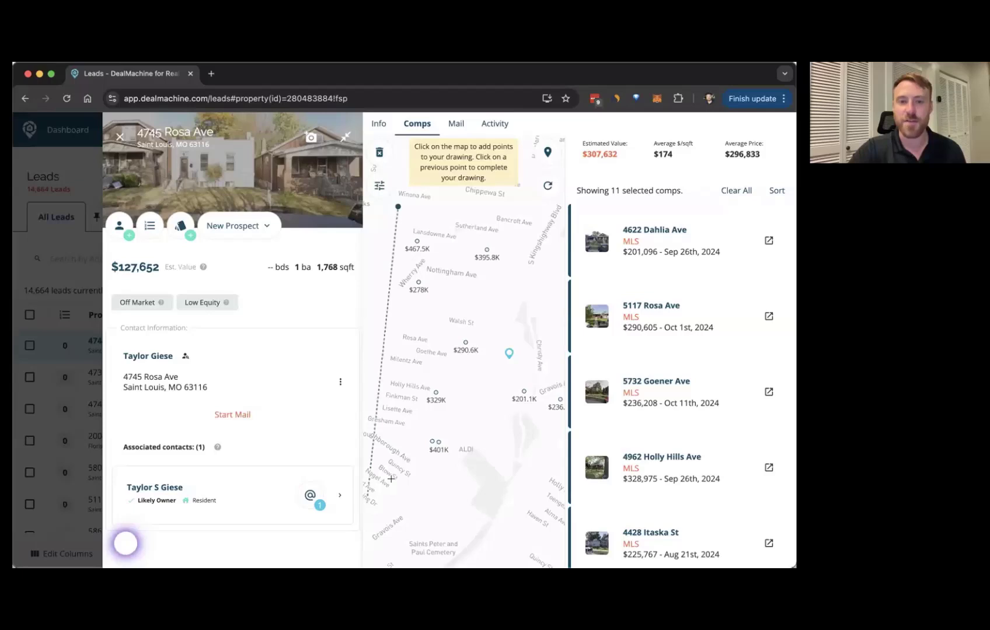
left_click(390, 440)
left_click(439, 483)
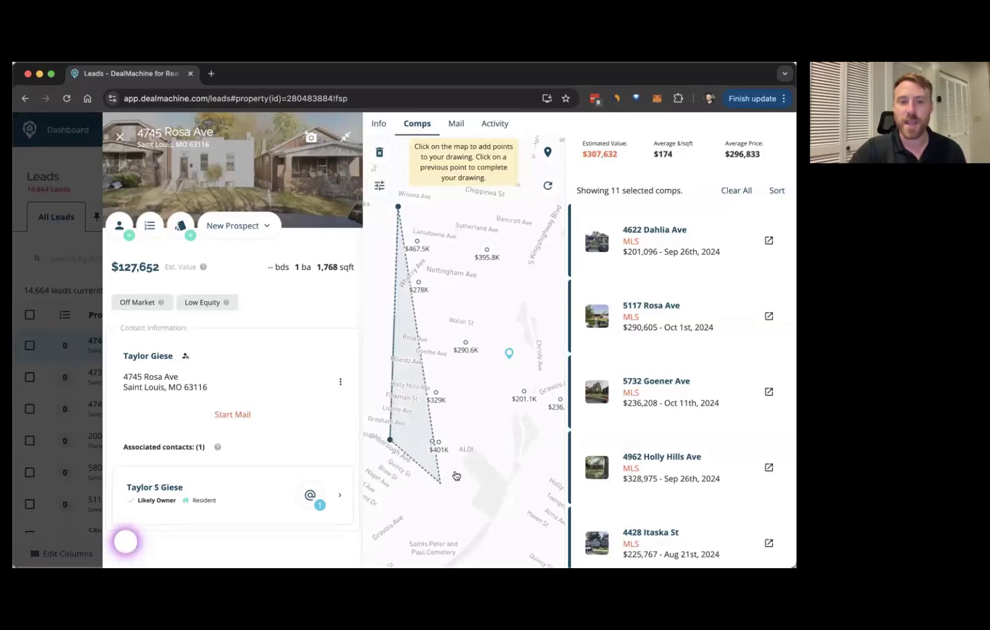
left_click(535, 394)
left_click(535, 354)
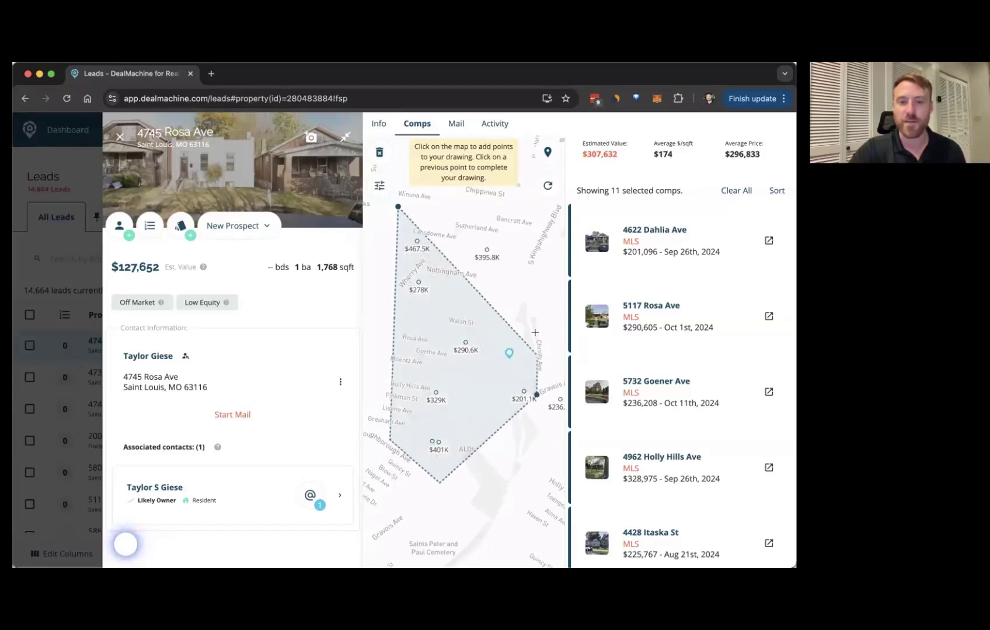
left_click(519, 221)
left_click(519, 220)
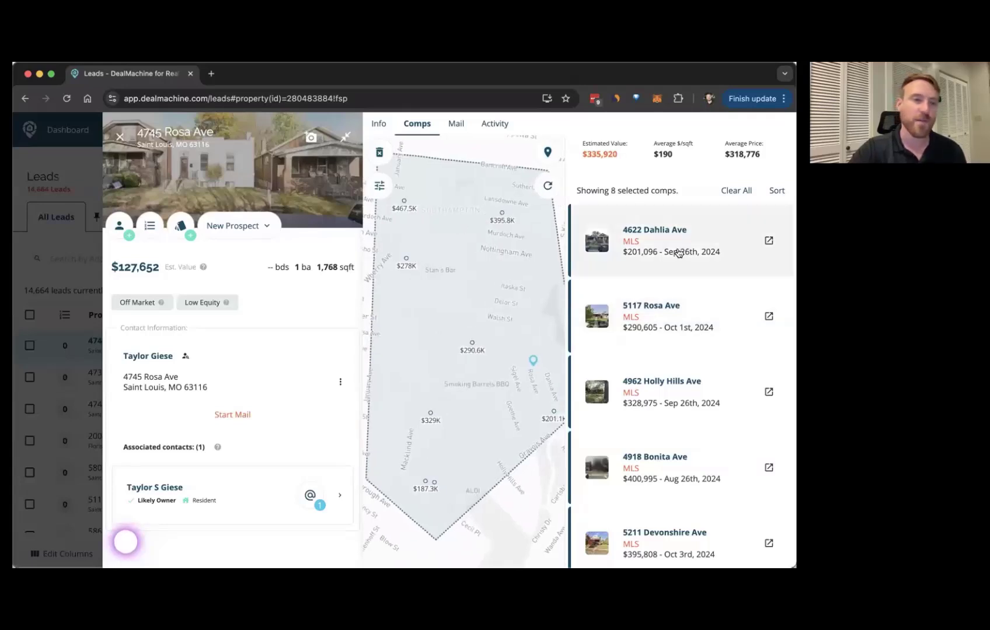
scroll(653, 453, "down", 4)
scroll(656, 408, "up", 5)
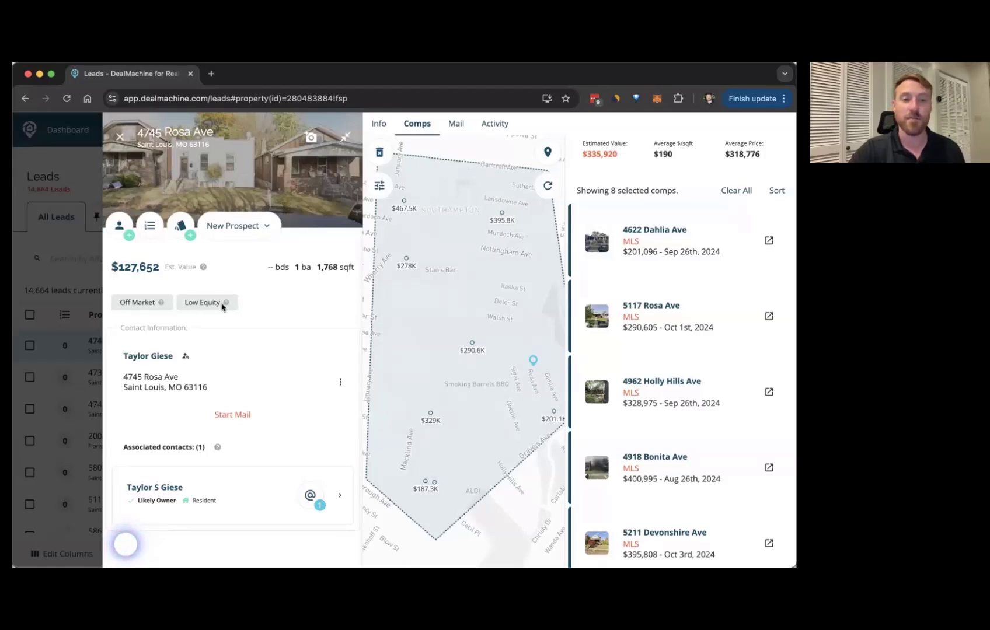
left_click(118, 138)
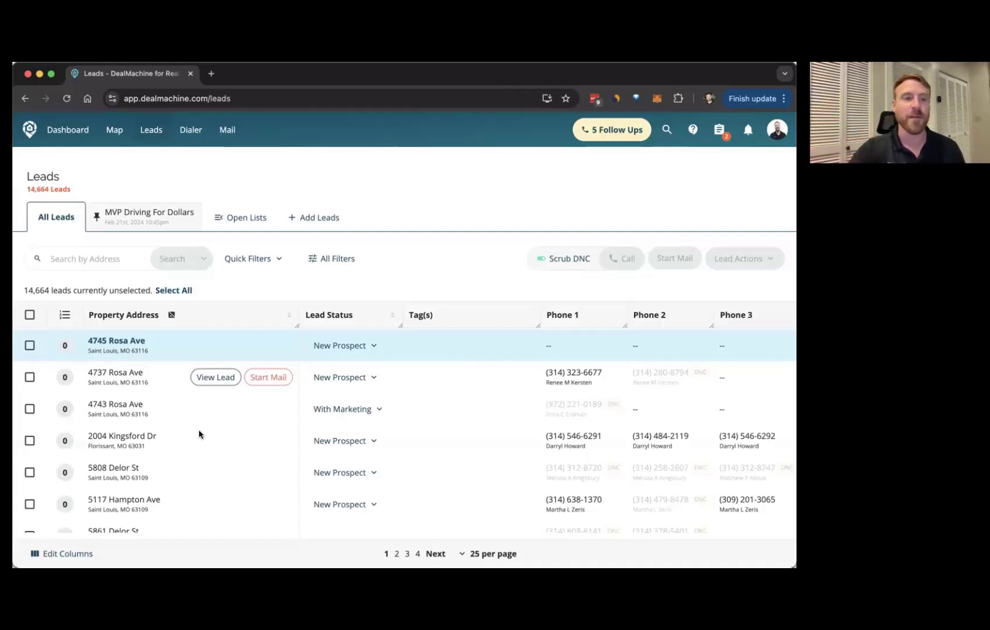
Step: Look through the lead details of a property on S Price Rd and one on Cella Rd, closing each
scroll(199, 433, "down", 10)
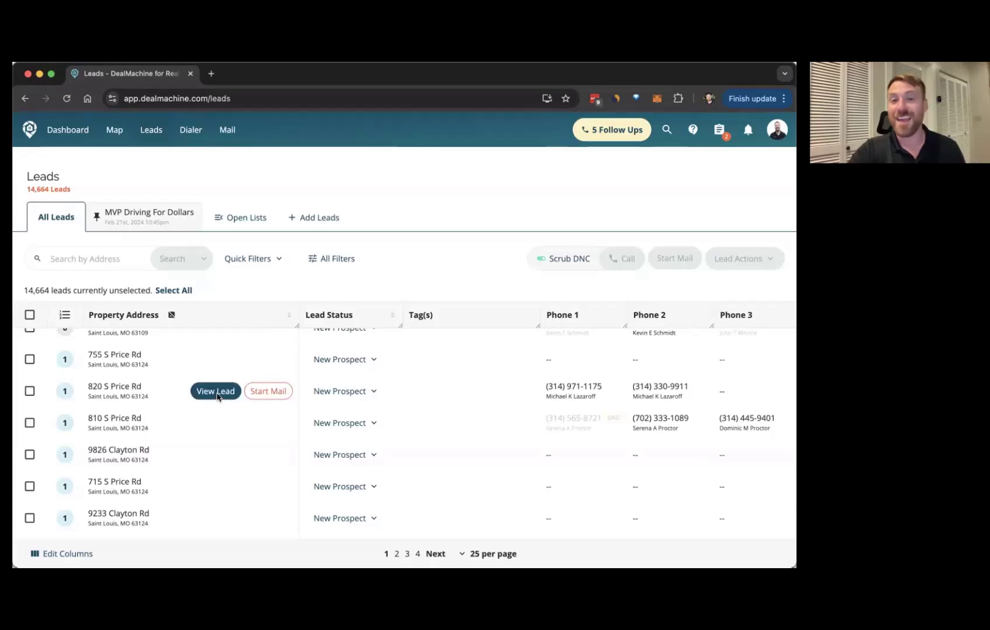
left_click(215, 392)
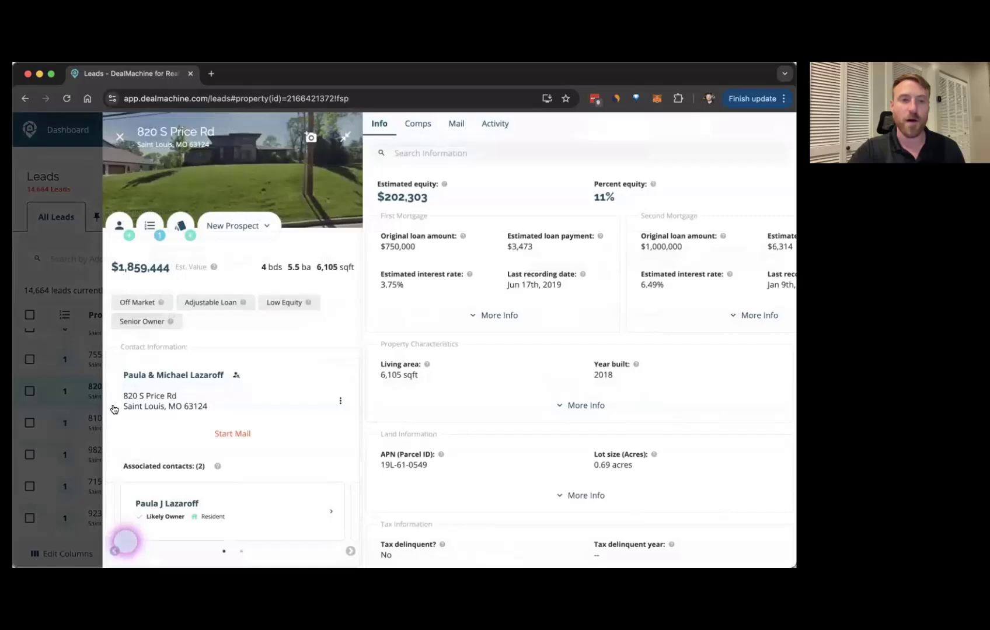
left_click(102, 430)
scroll(228, 419, "down", 5)
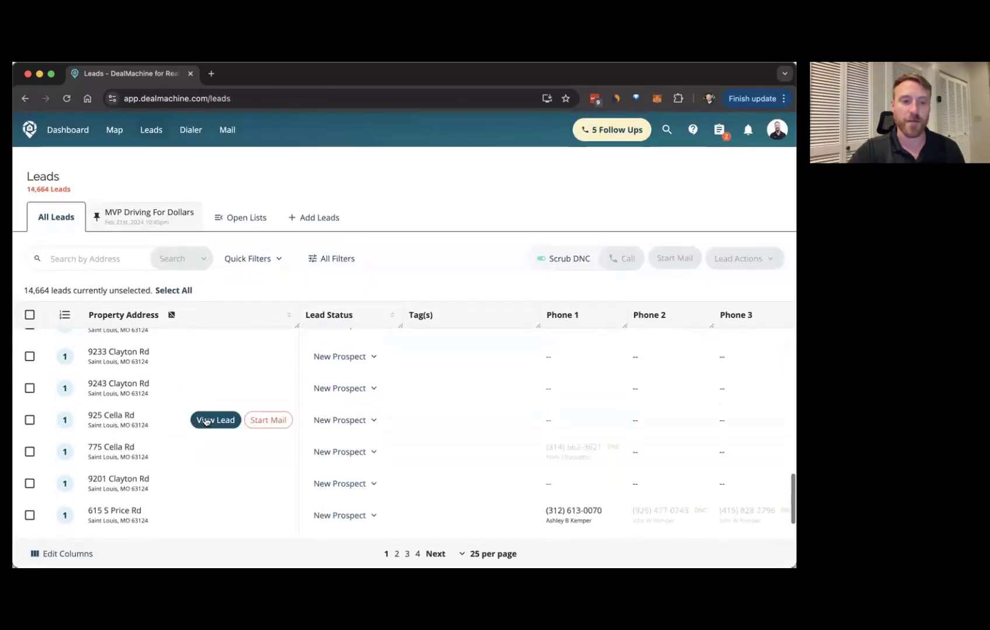
left_click(209, 419)
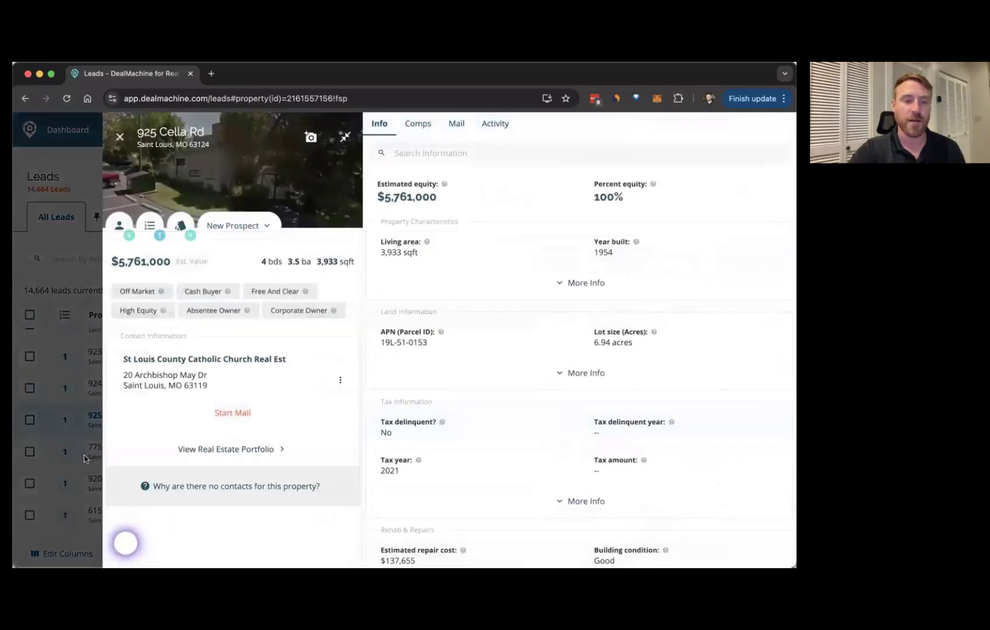
left_click(84, 456)
scroll(190, 403, "up", 5)
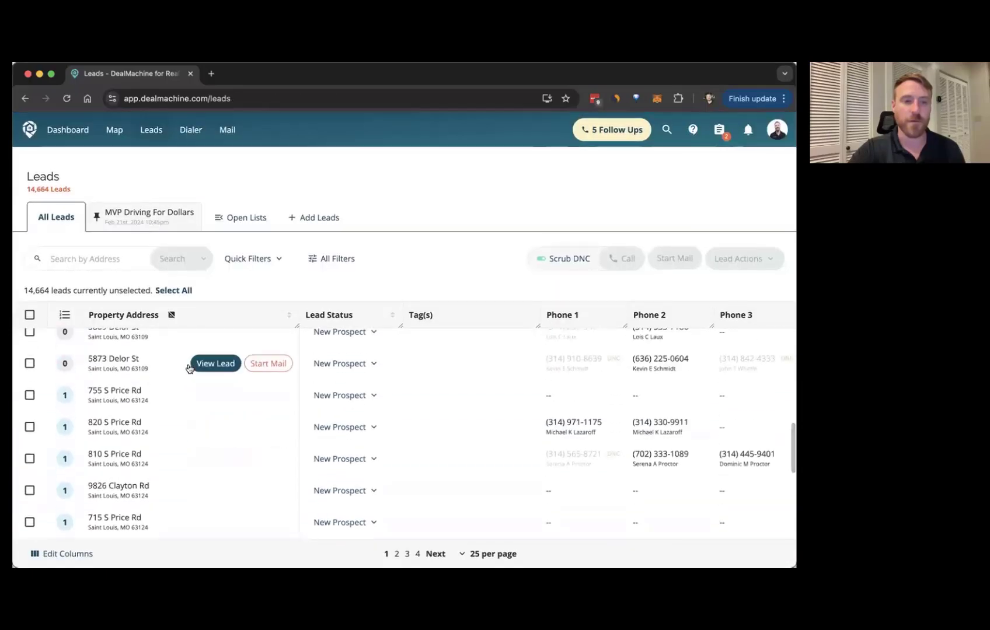
Step: View the last Delor St lead above the S Price Rd leads and ask the Alma AI guide for an SMS message to the owner
left_click(188, 368)
scroll(182, 382, "down", 3)
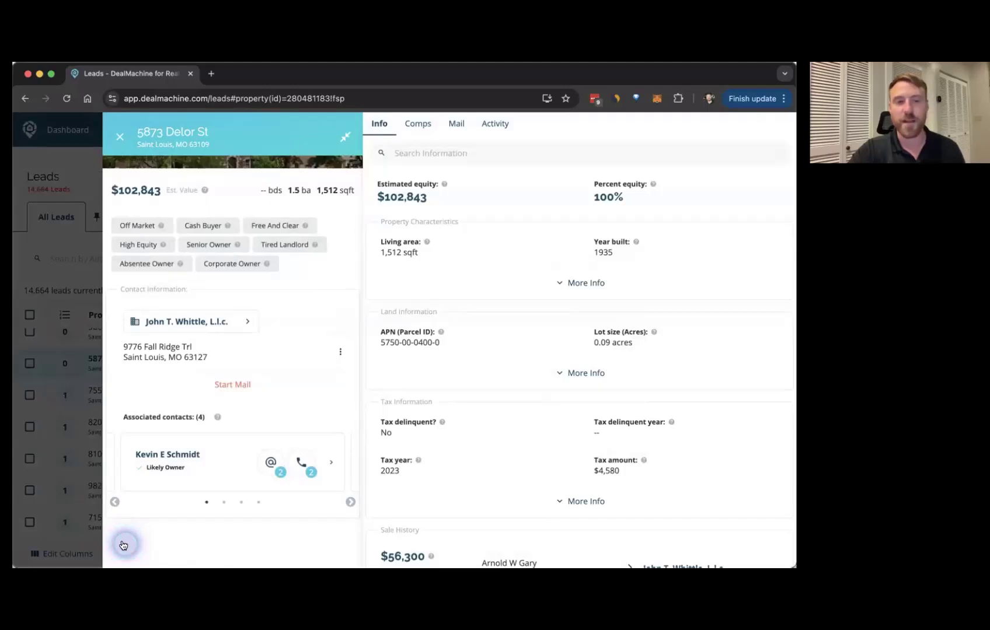
left_click(124, 545)
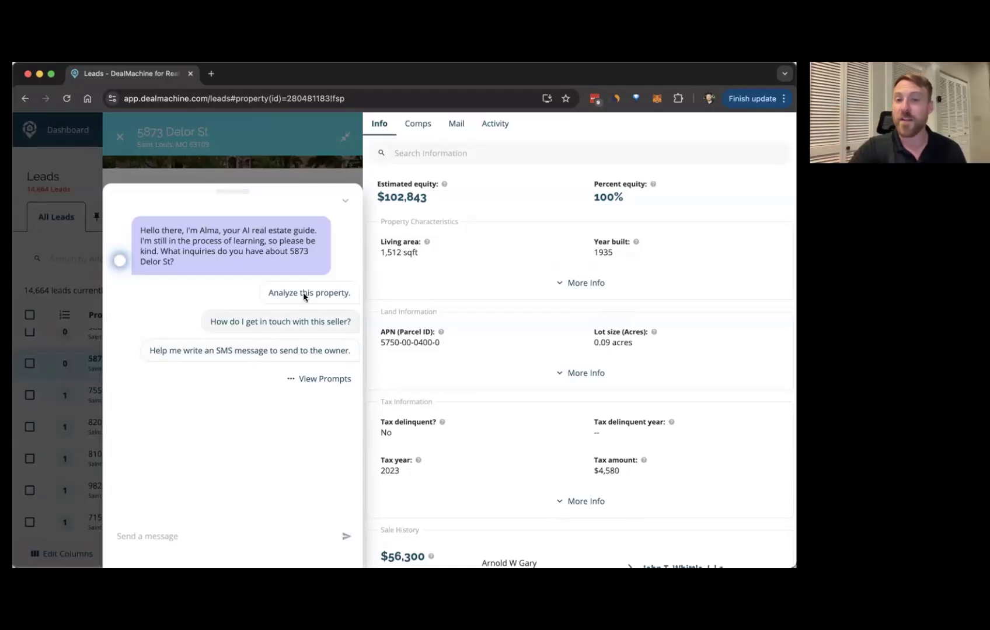
left_click(203, 351)
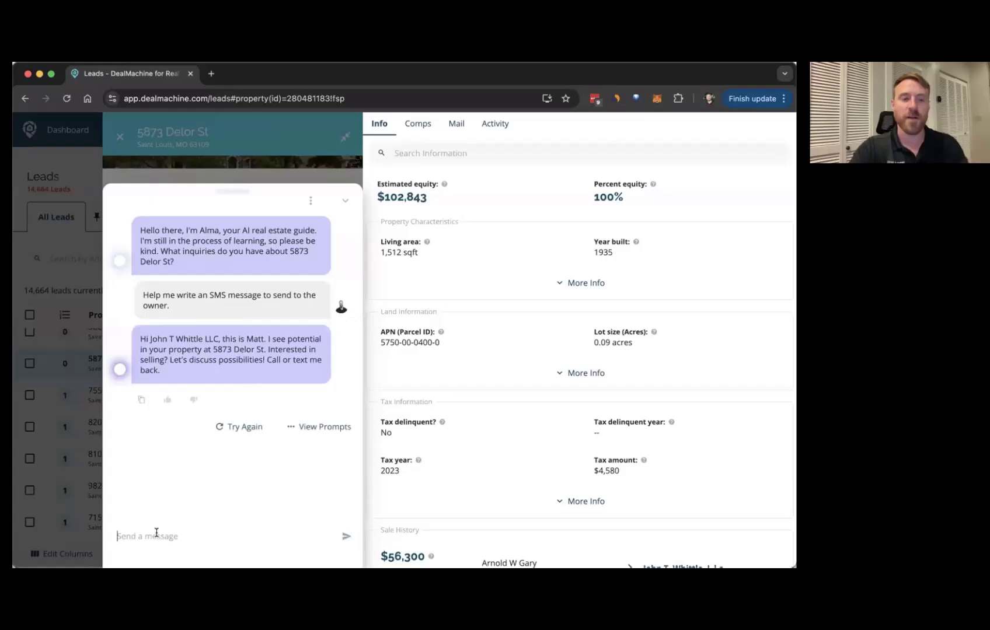
Step: Ask Alma to help write 5 more SMS messages and read through the suggested options
type("he")
key("BackSpace")
key("BackSpace")
type("help")
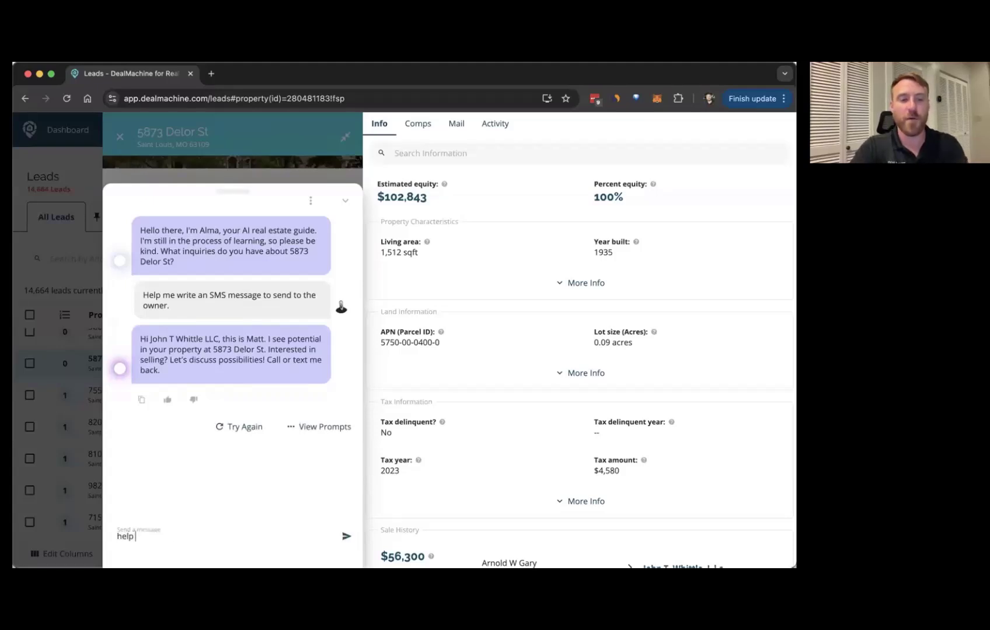
type(" me 5 more")
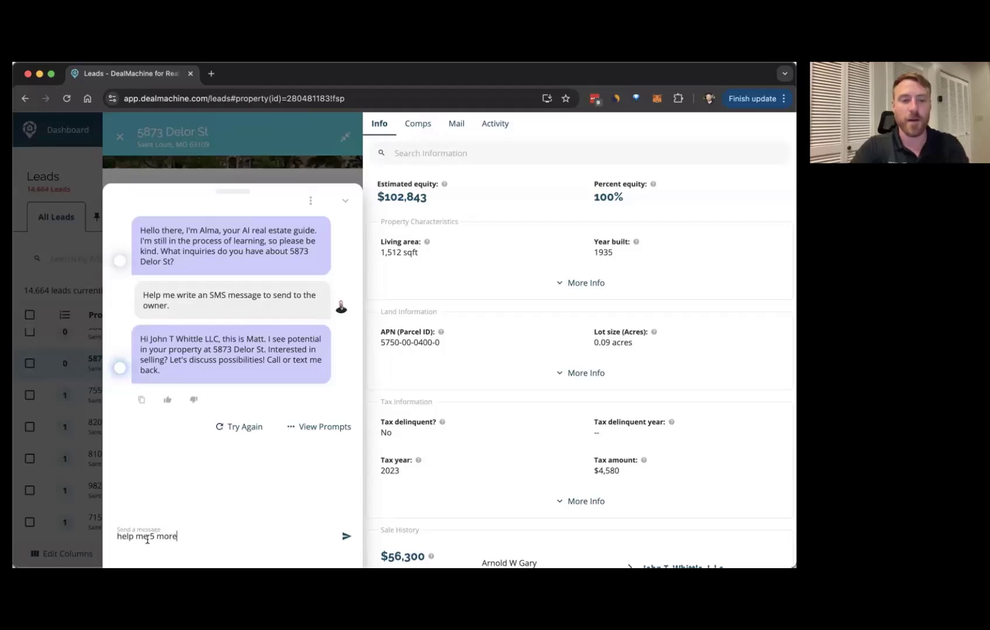
type(" write")
key("Return")
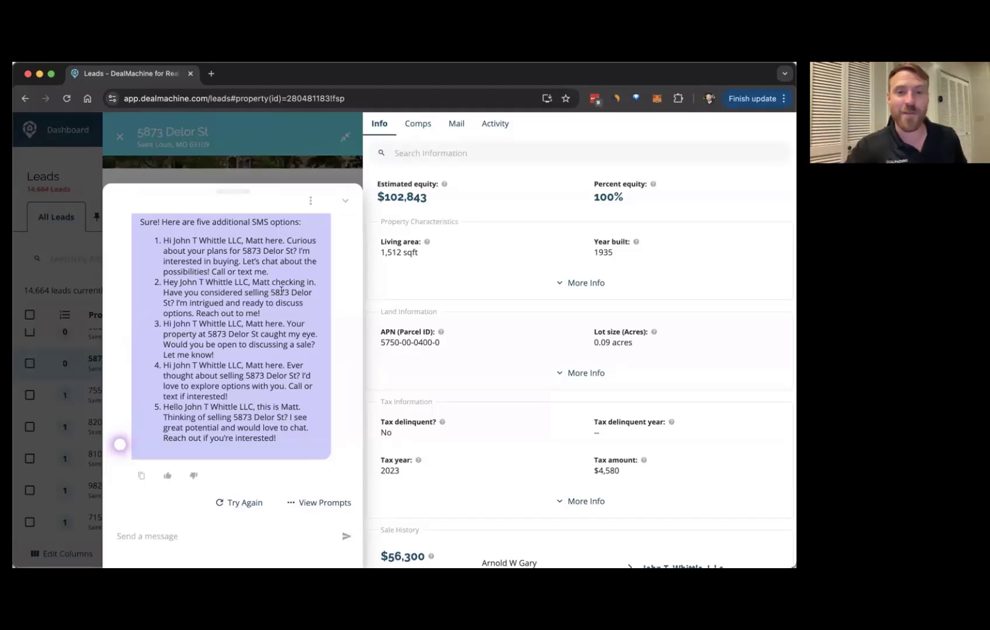
scroll(242, 293, "down", 2)
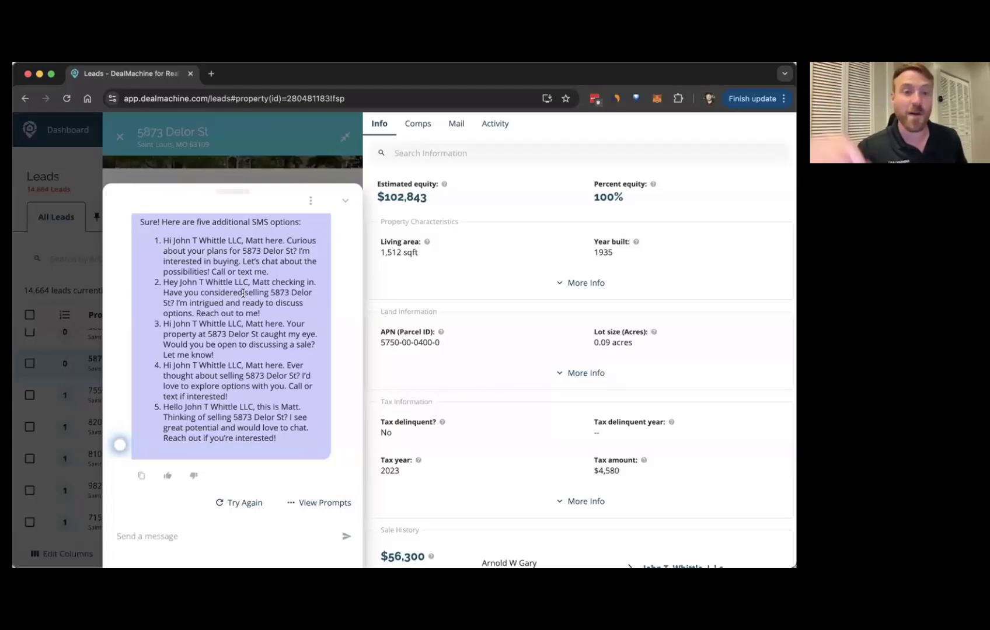
Step: Have Alma calculate the offer price for the property using the Wholesaling investment strategy
left_click(305, 504)
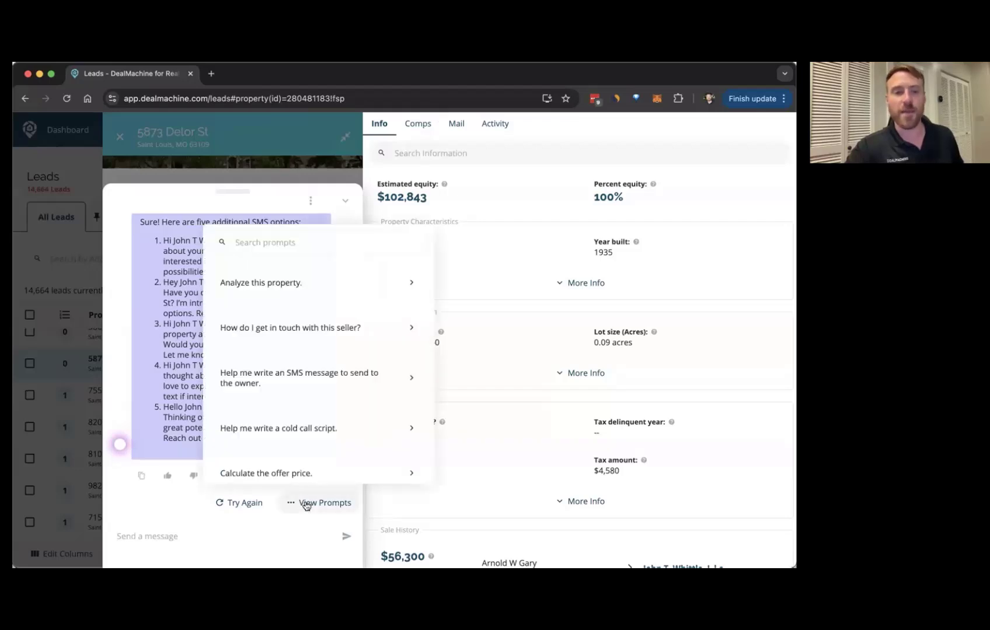
left_click(307, 503)
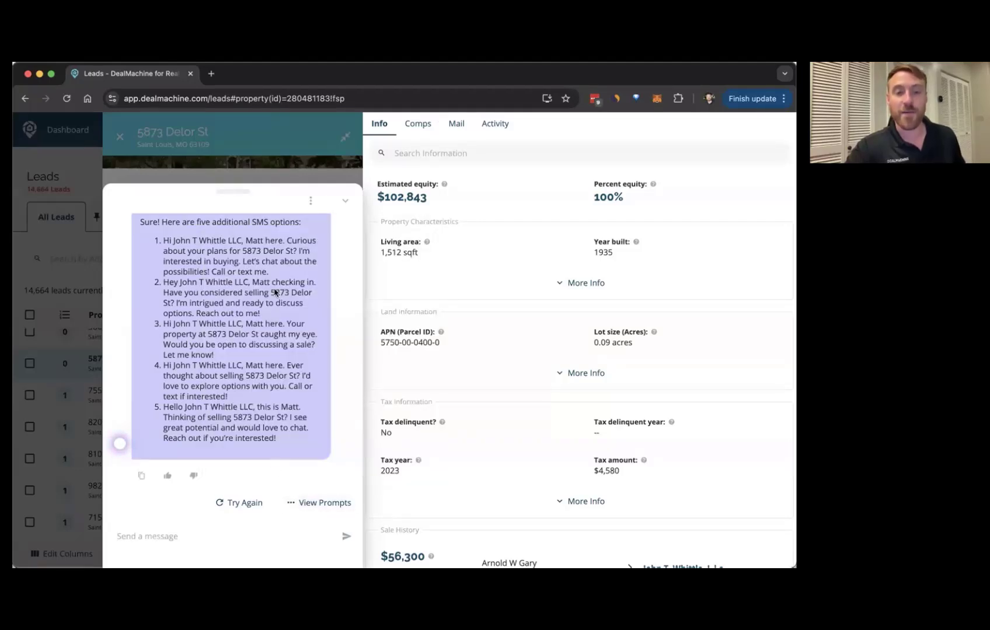
left_click(315, 503)
scroll(280, 429, "down", 2)
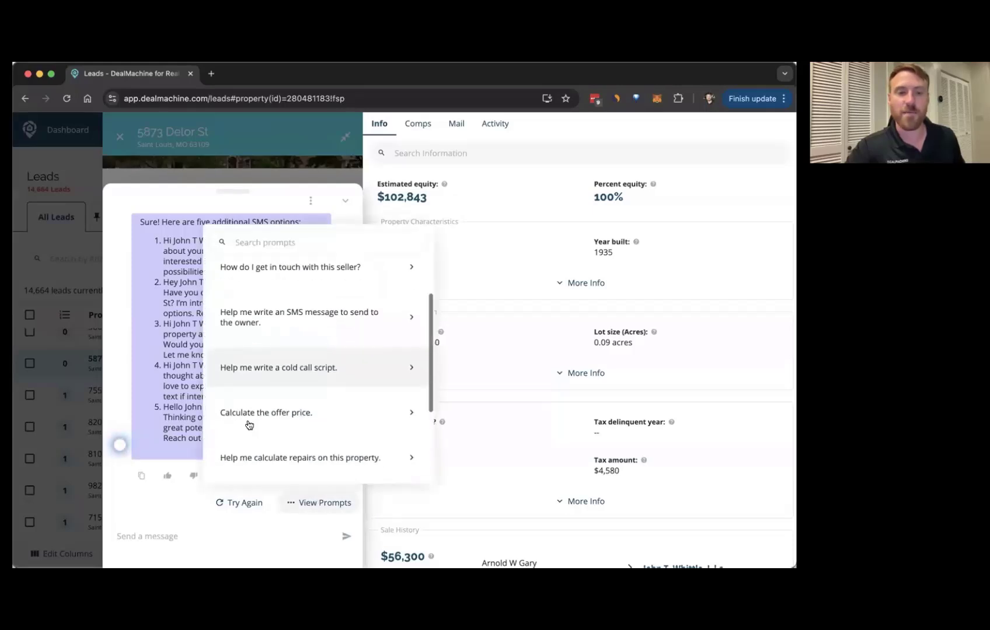
left_click(265, 414)
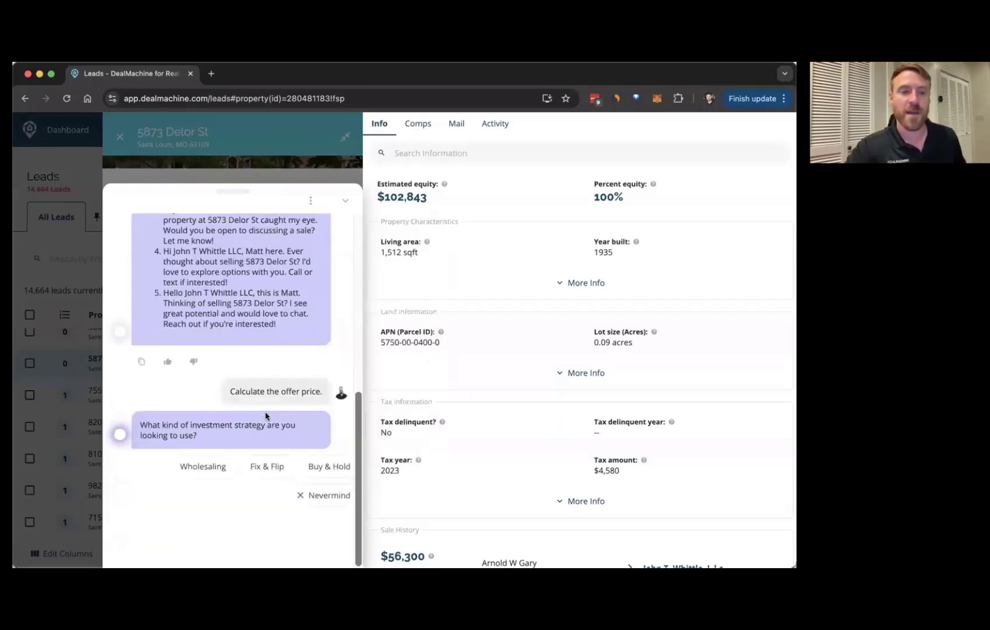
left_click(206, 476)
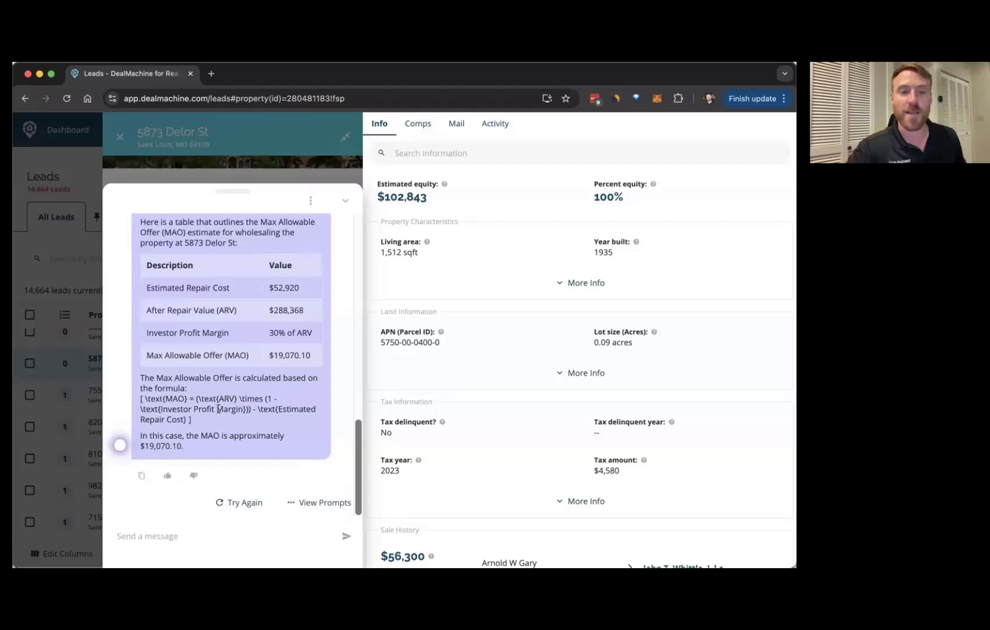
Step: Examine the Max Allowable Offer breakdown, including repair cost, after repair value, investor profit margin and formula
scroll(218, 408, "up", 4)
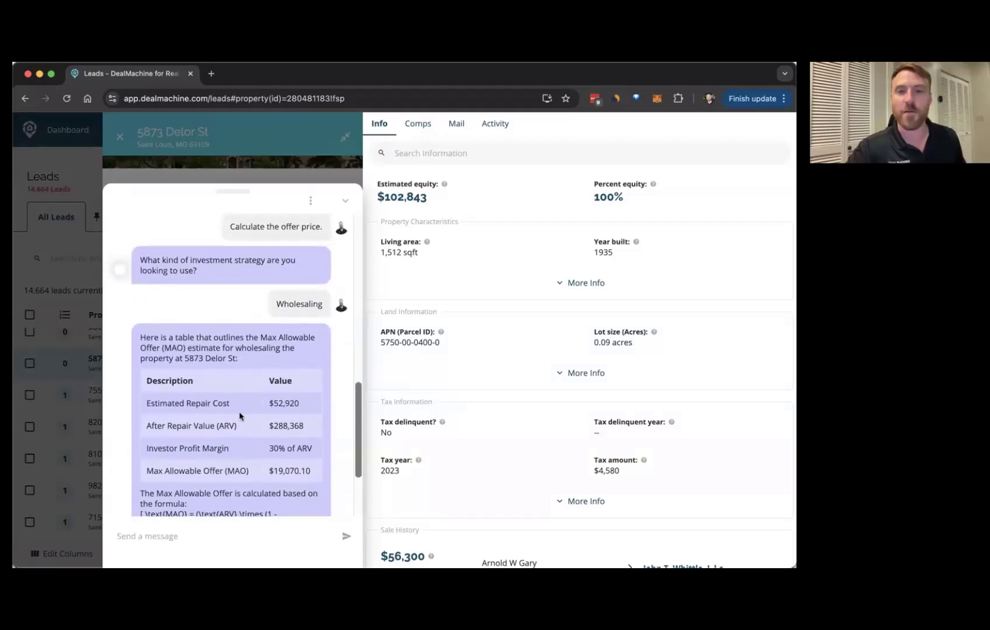
scroll(239, 416, "up", 1)
left_click_drag(256, 429, 322, 469)
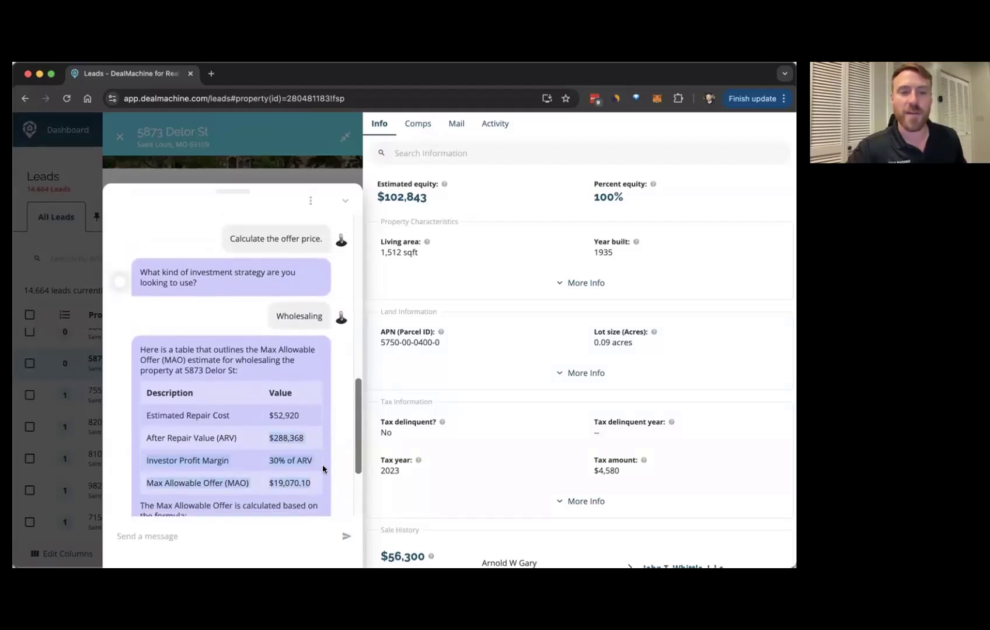
left_click(305, 456)
scroll(274, 450, "up", 2)
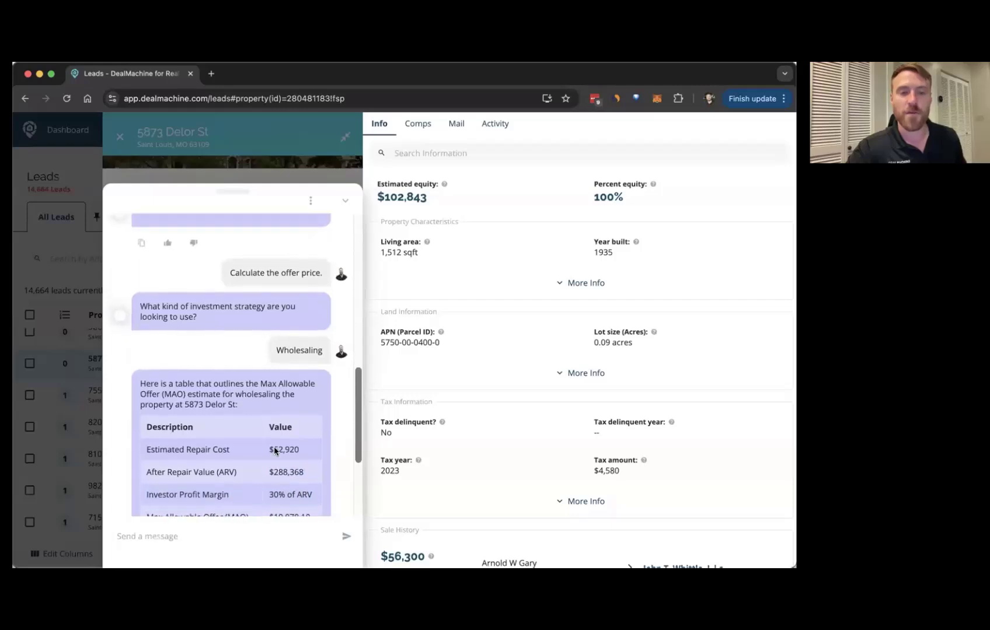
scroll(245, 420, "down", 5)
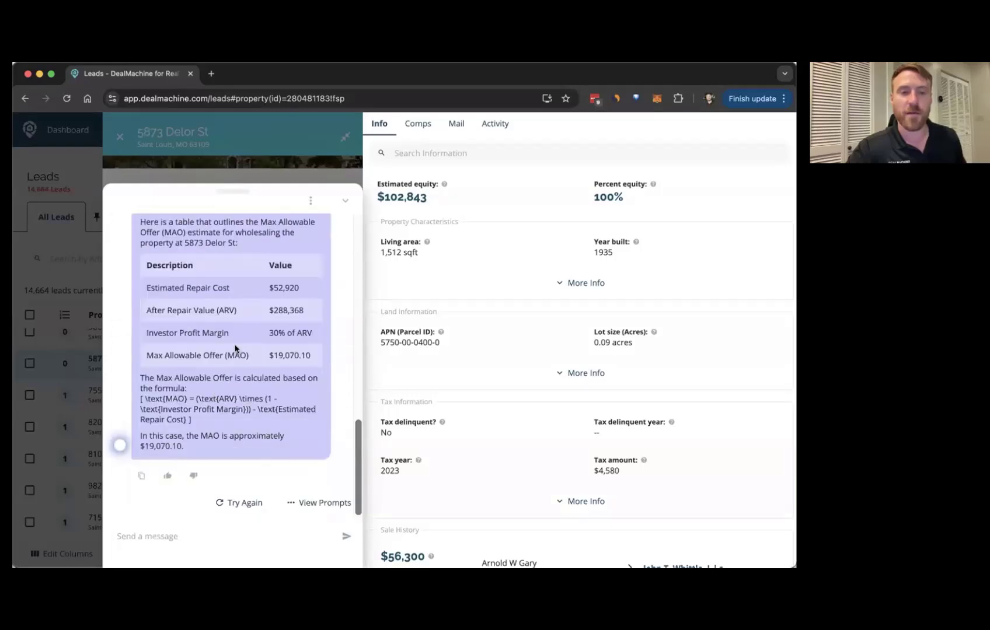
scroll(245, 374, "up", 4)
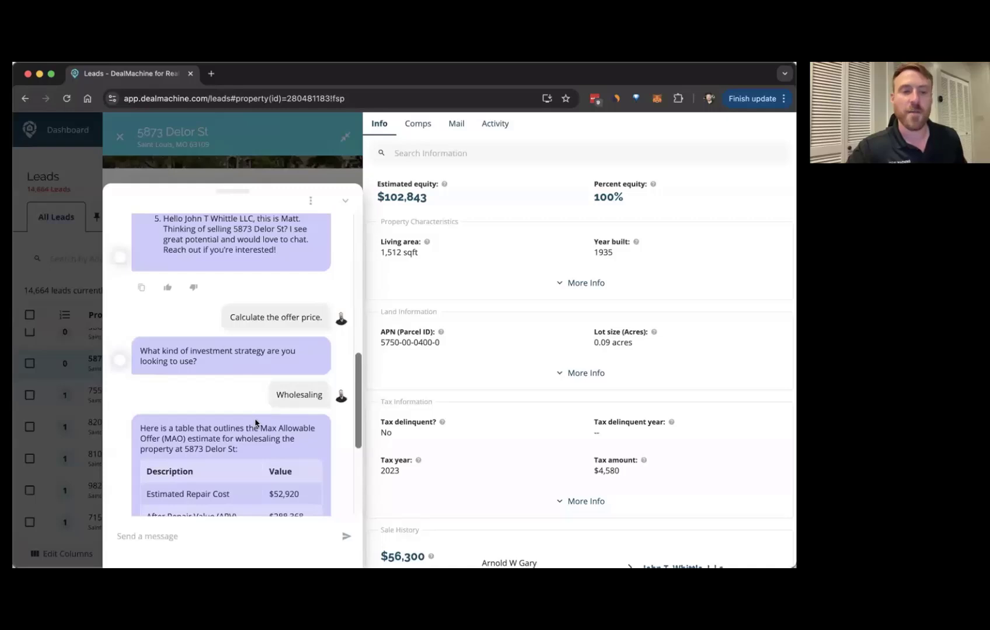
scroll(255, 421, "down", 1)
Step: Send Alma the message "I think the rehab cost is $30K" to recalculate the offer
left_click(211, 536)
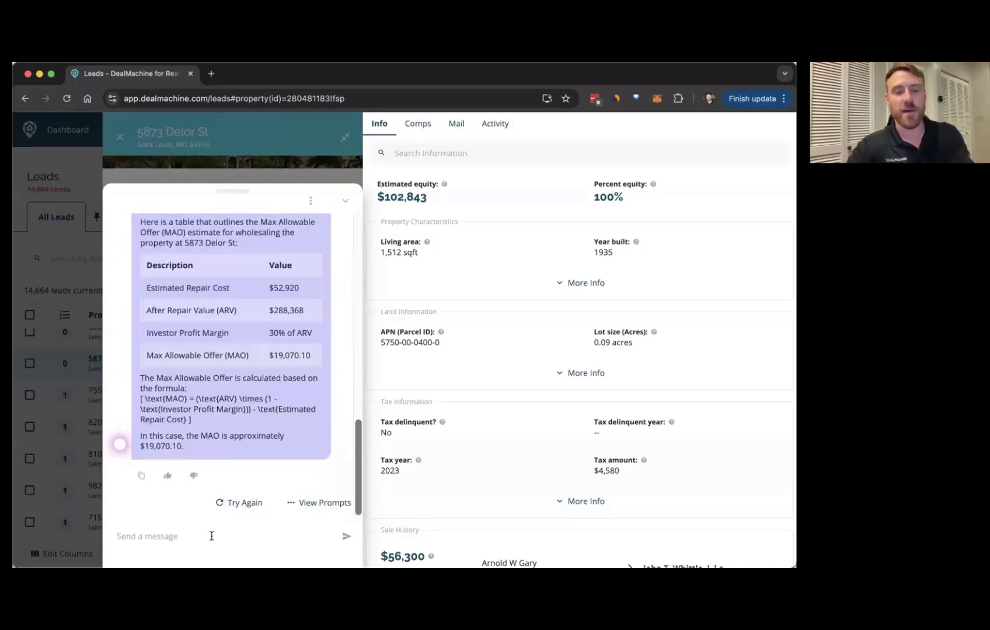
type("IU think")
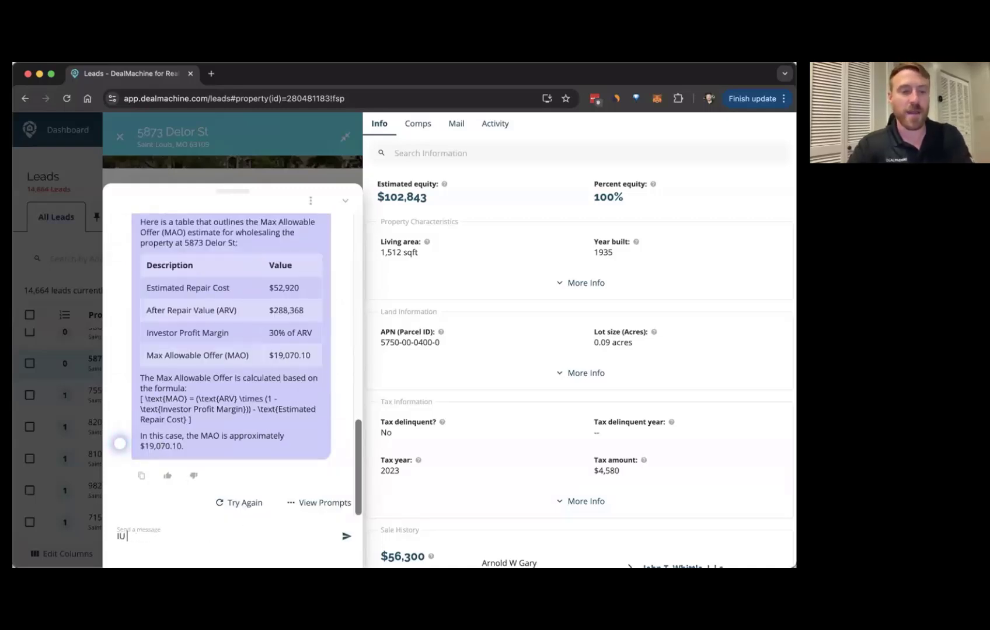
key("BackSpace")
key("BackSpace")
type("I think teh reh")
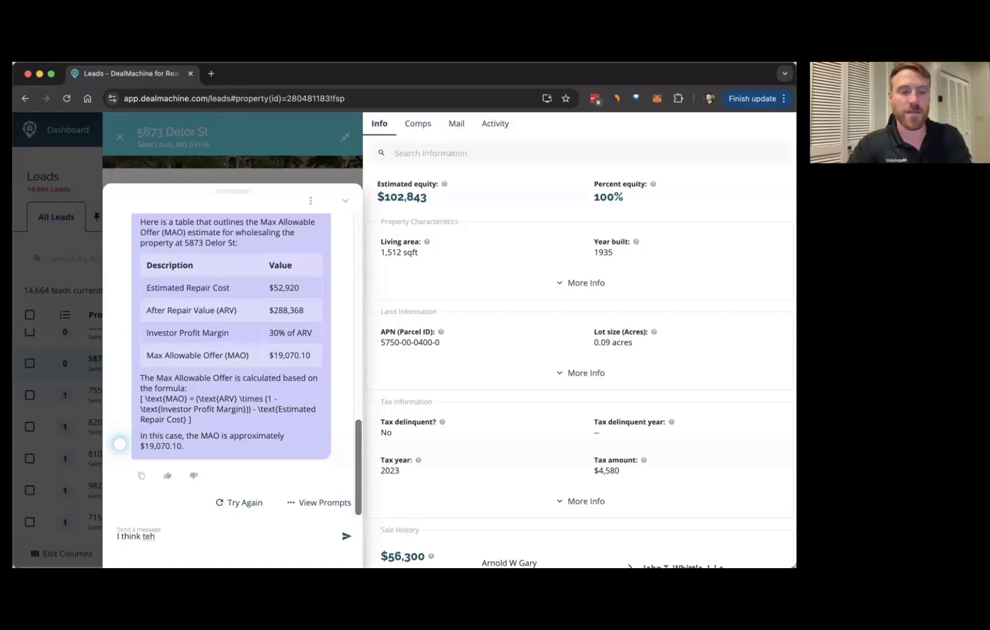
key("BackSpace")
type("he re")
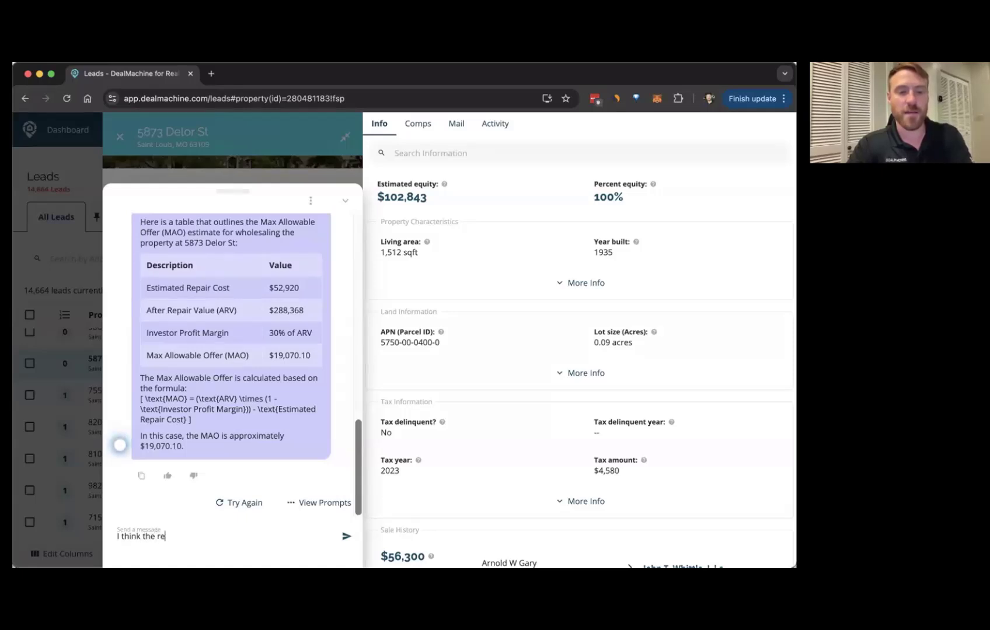
type("hab cost is $3")
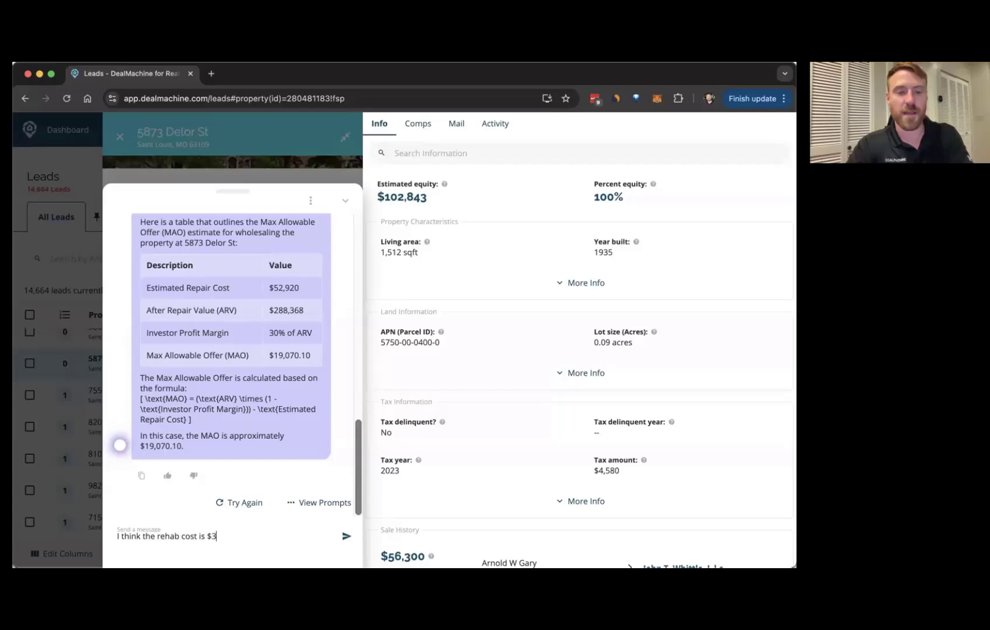
type("0K")
key("Return")
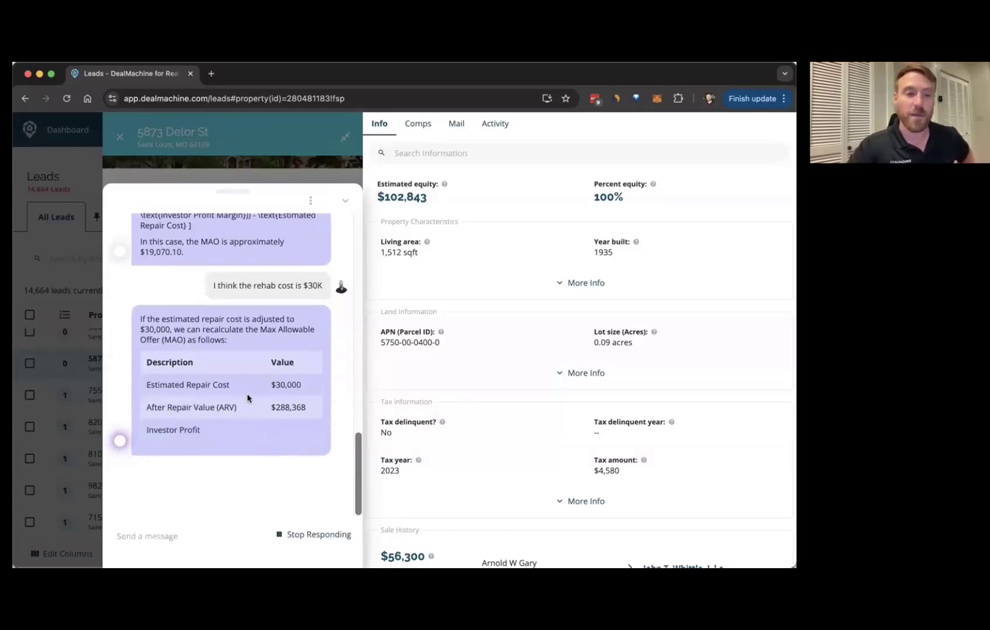
Step: Close the Alma chat and the current property, and open a Clayton Rd lead from further down the leads list
left_click(183, 196)
left_click(115, 137)
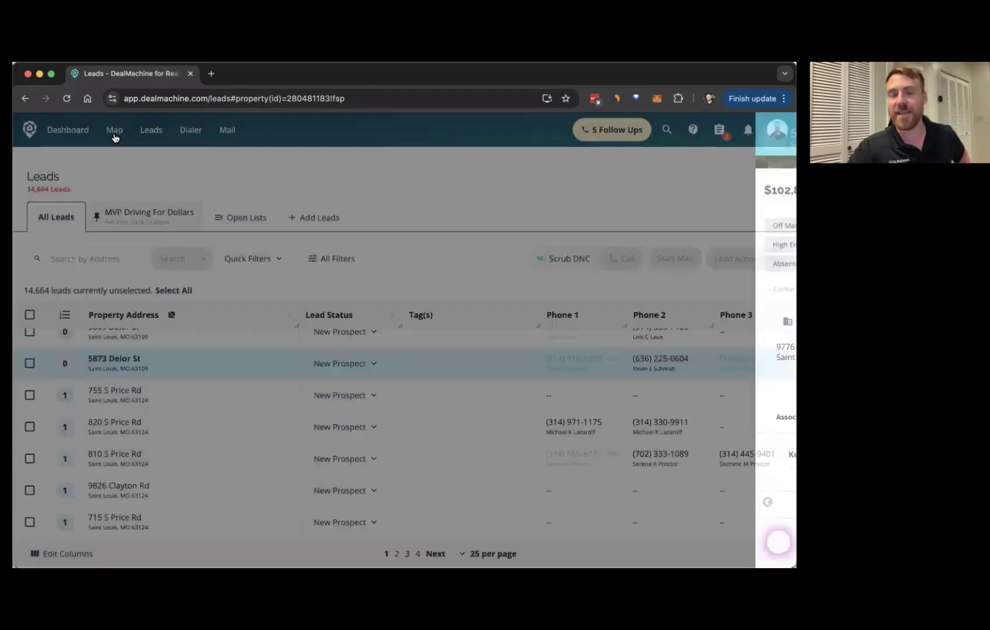
scroll(265, 522, "down", 2)
scroll(253, 507, "down", 1)
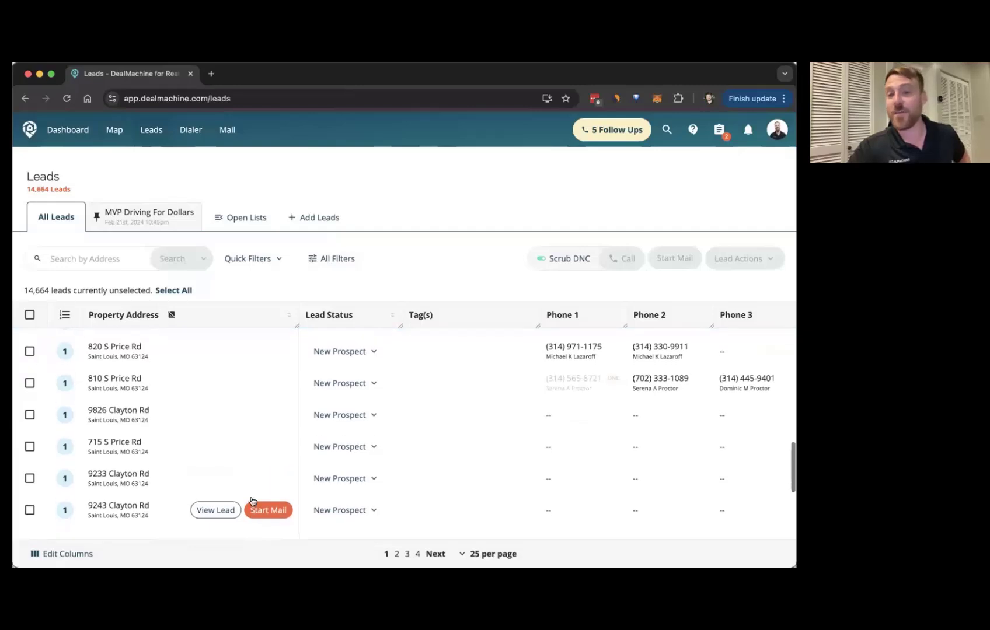
scroll(263, 411, "down", 5)
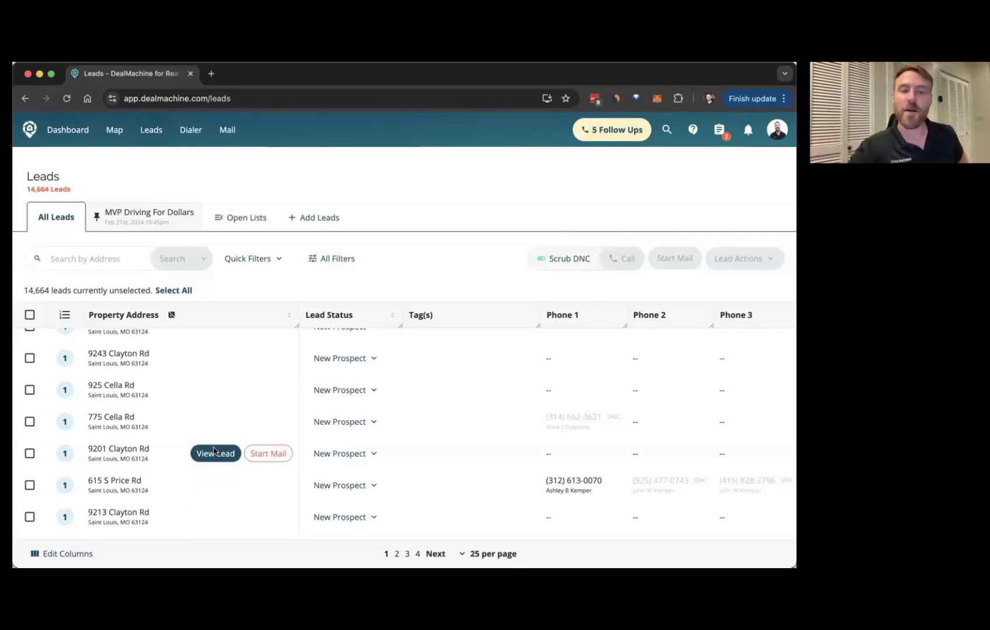
left_click(214, 454)
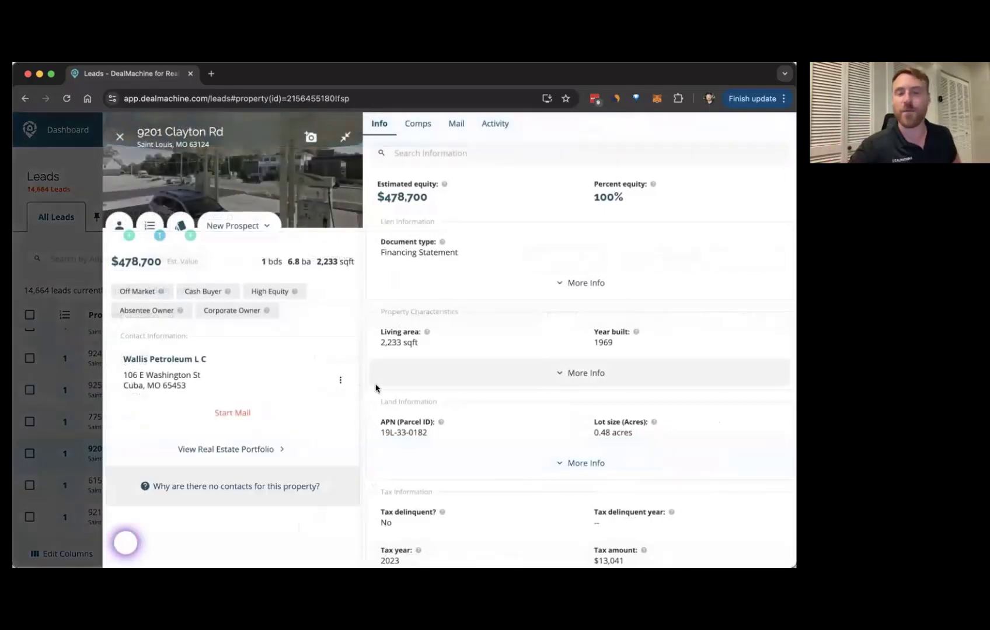
Step: Expand the Rehab & Repairs information of the property and examine its repair cost per sqft and building condition
scroll(397, 391, "down", 6)
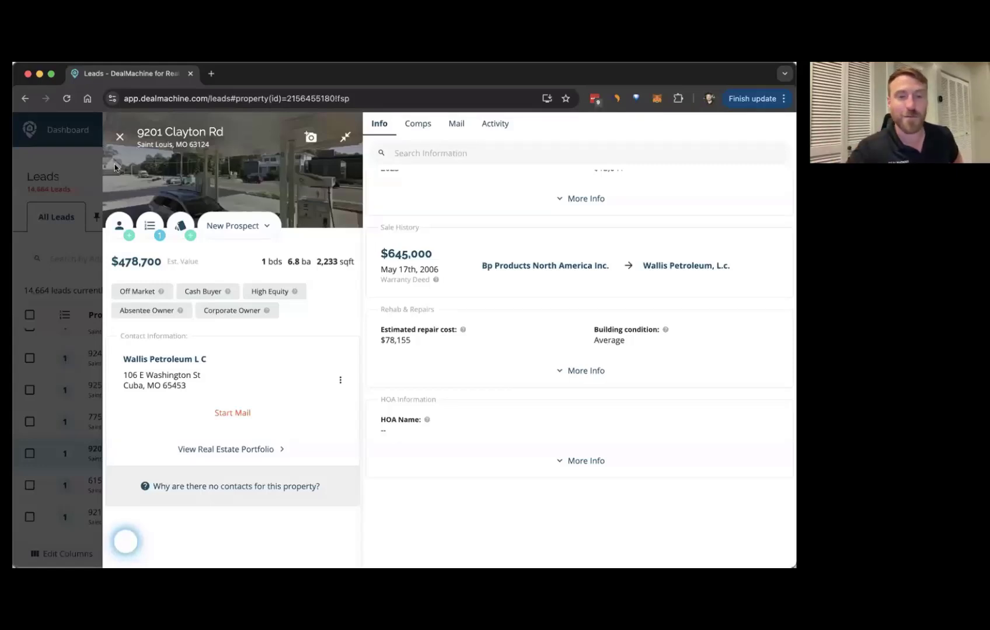
left_click(523, 377)
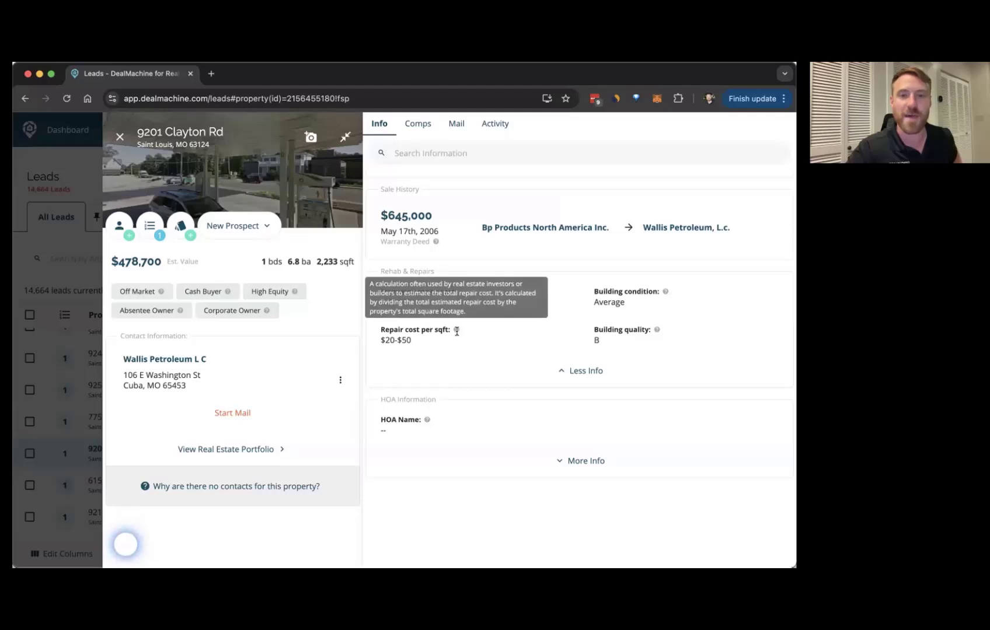
left_click_drag(590, 289, 643, 305)
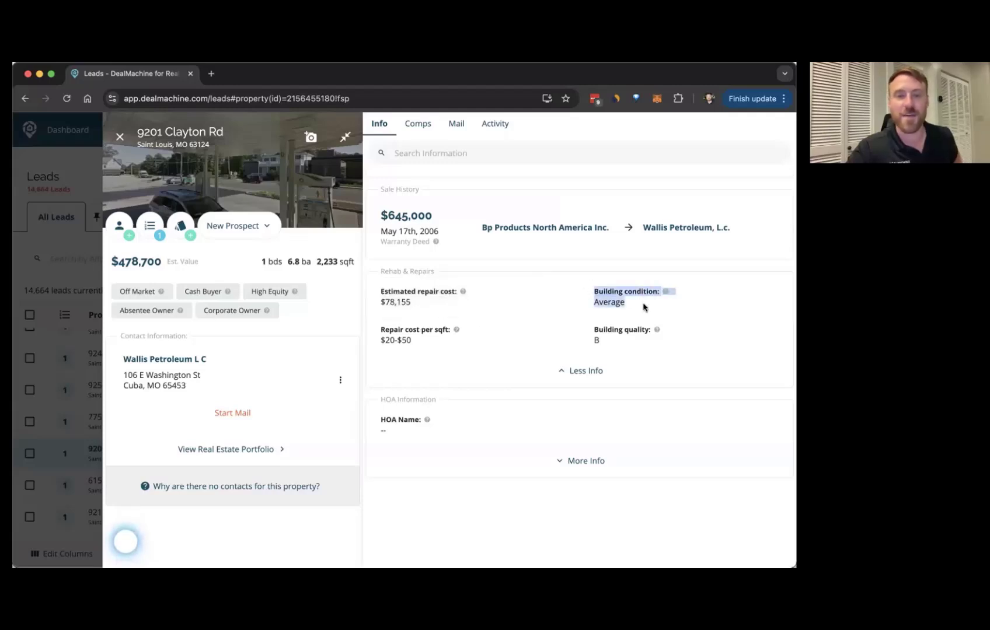
left_click(634, 290)
mouse_move(665, 289)
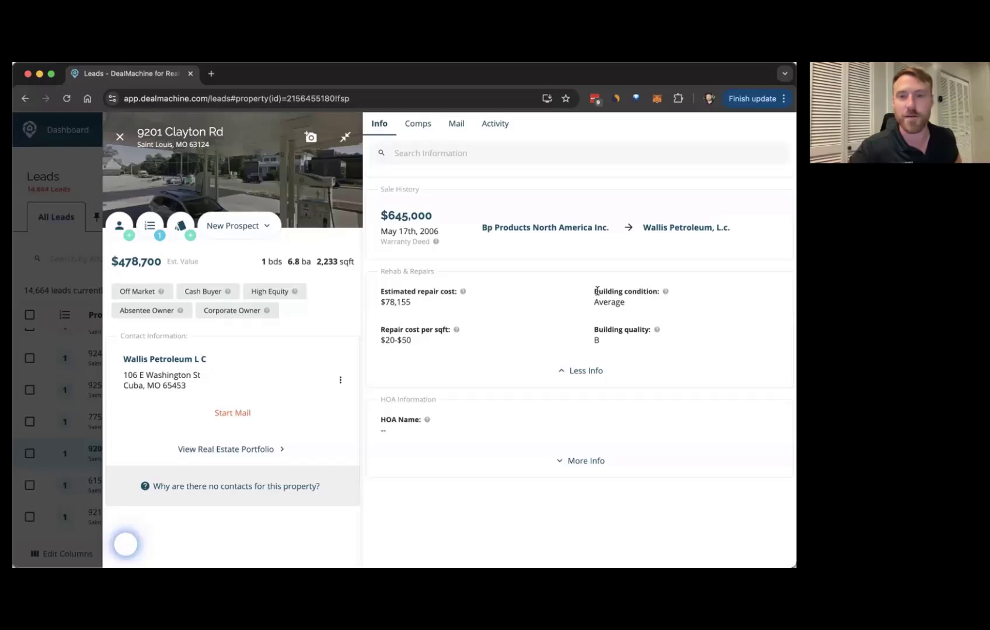
left_click_drag(597, 290, 637, 302)
left_click(638, 301)
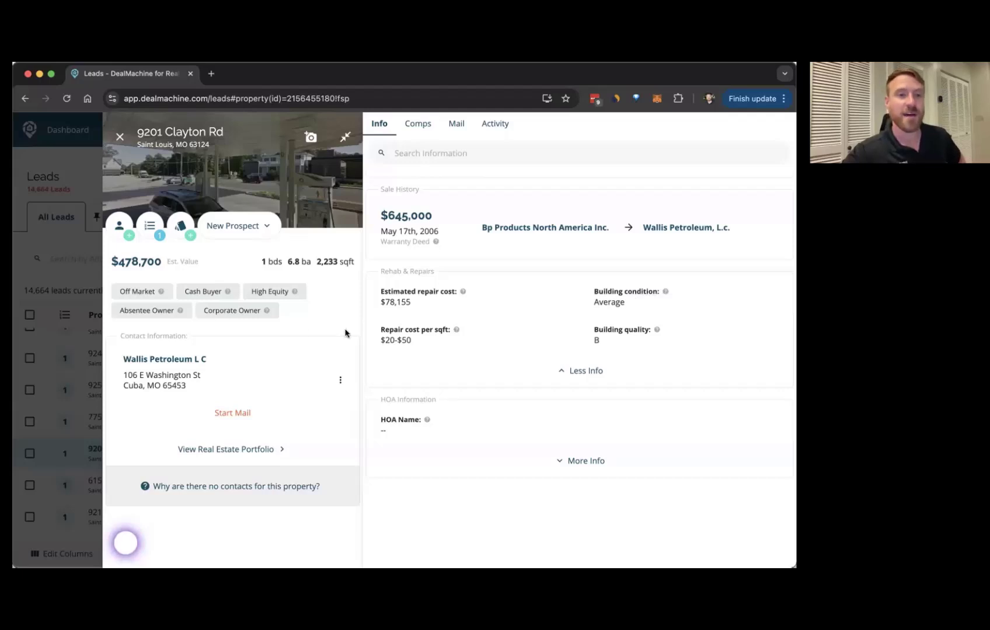
Step: Compare the estimated repair cost and repair cost per sqft with the building condition in Rehab & Repairs
scroll(383, 304, "up", 1)
left_click_drag(383, 303, 430, 316)
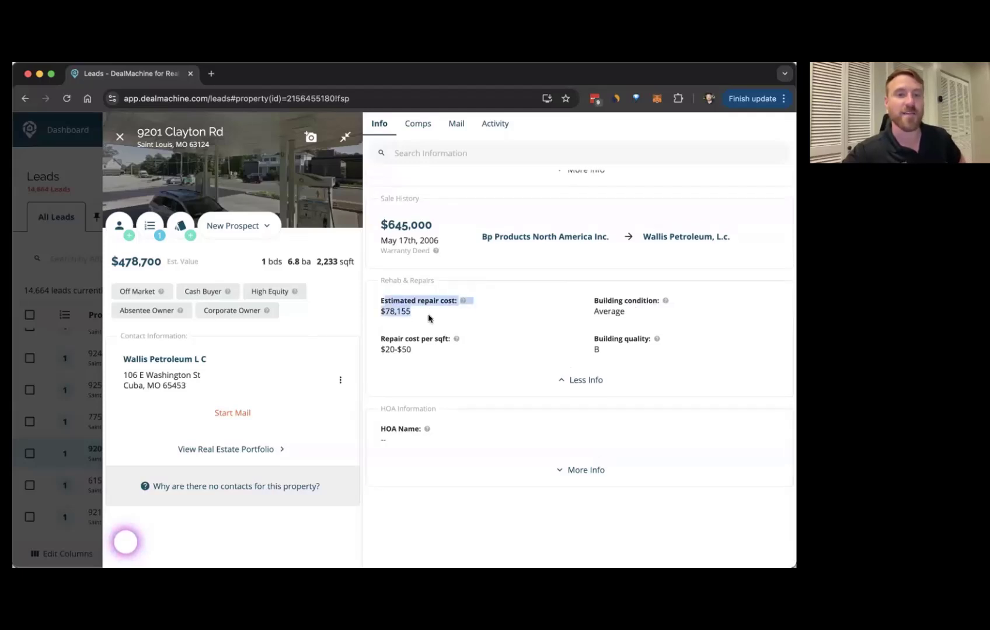
left_click(426, 317)
scroll(426, 316, "down", 1)
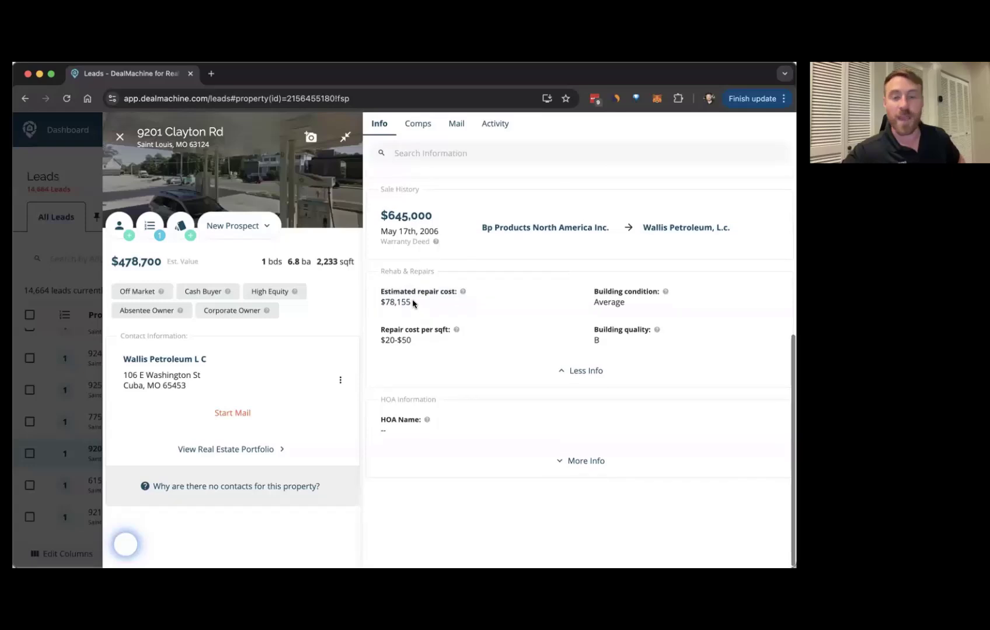
left_click_drag(411, 342, 380, 330)
left_click(658, 287)
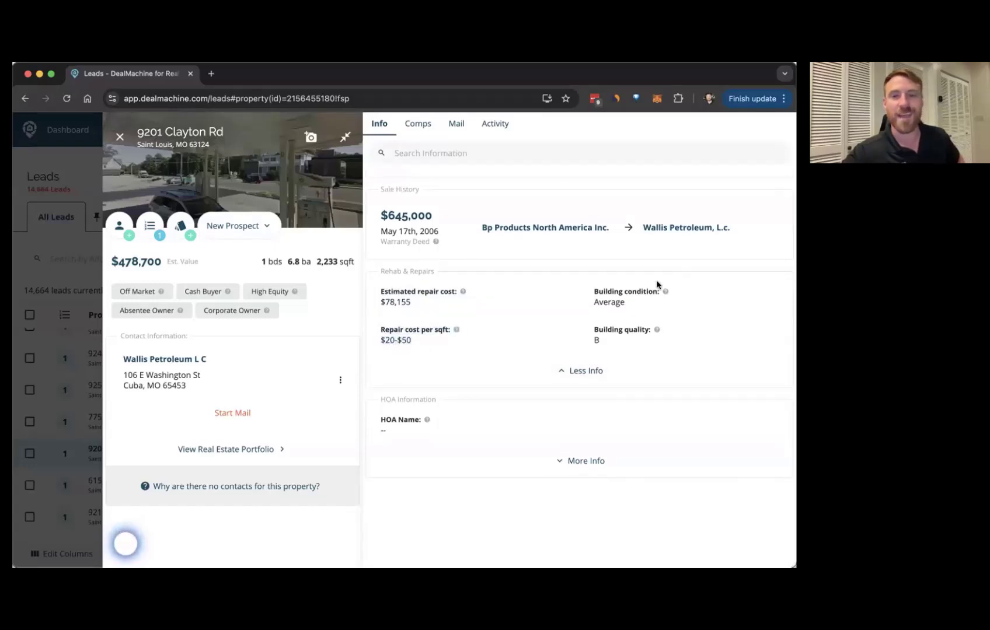
left_click_drag(586, 290, 610, 303)
left_click_drag(424, 303, 378, 290)
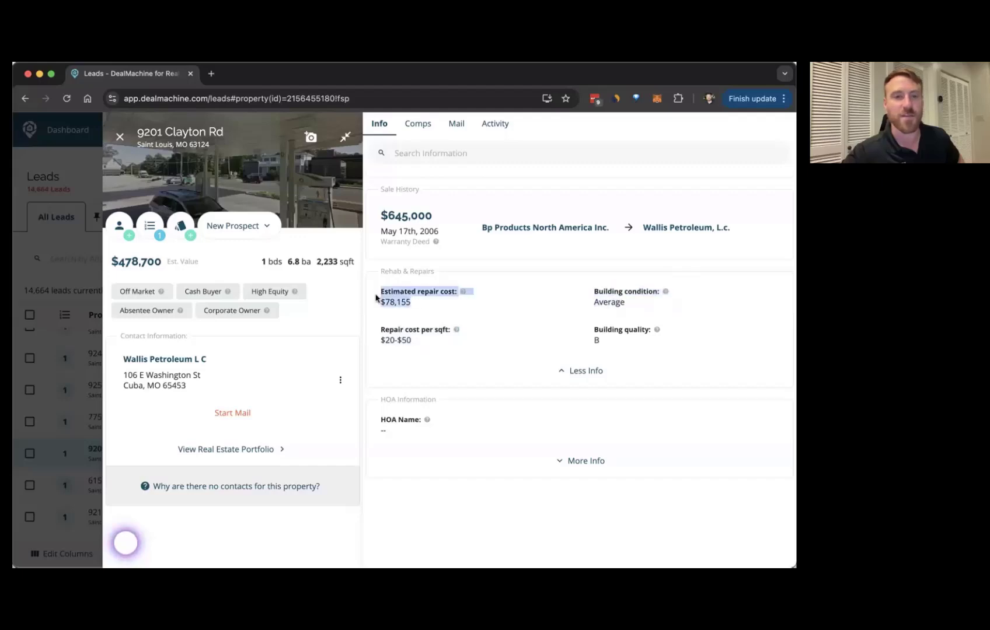
left_click(400, 302)
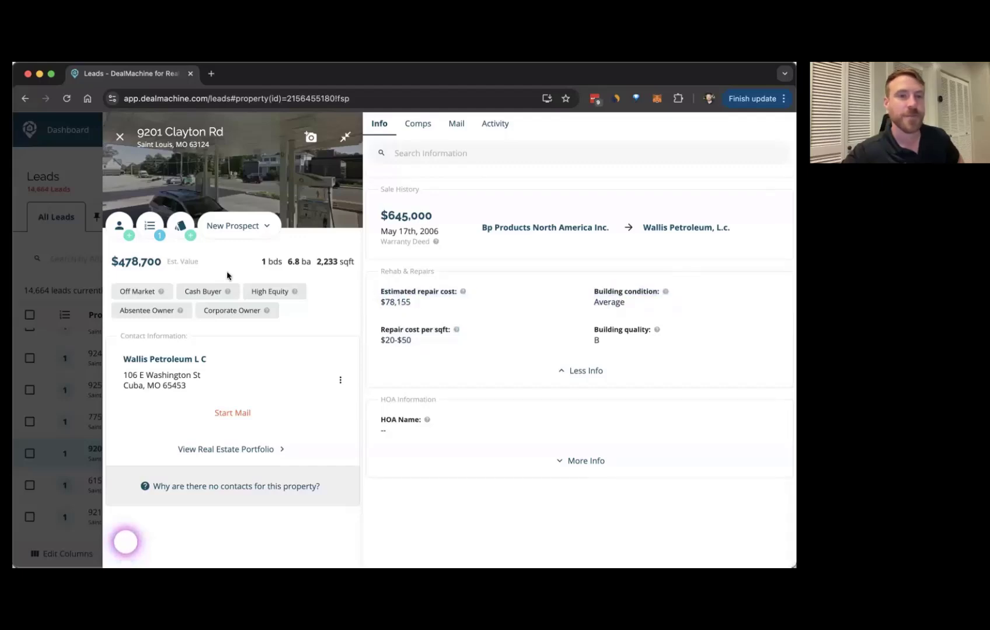
Step: Close the property's details and look through the All Leads list
left_click(117, 136)
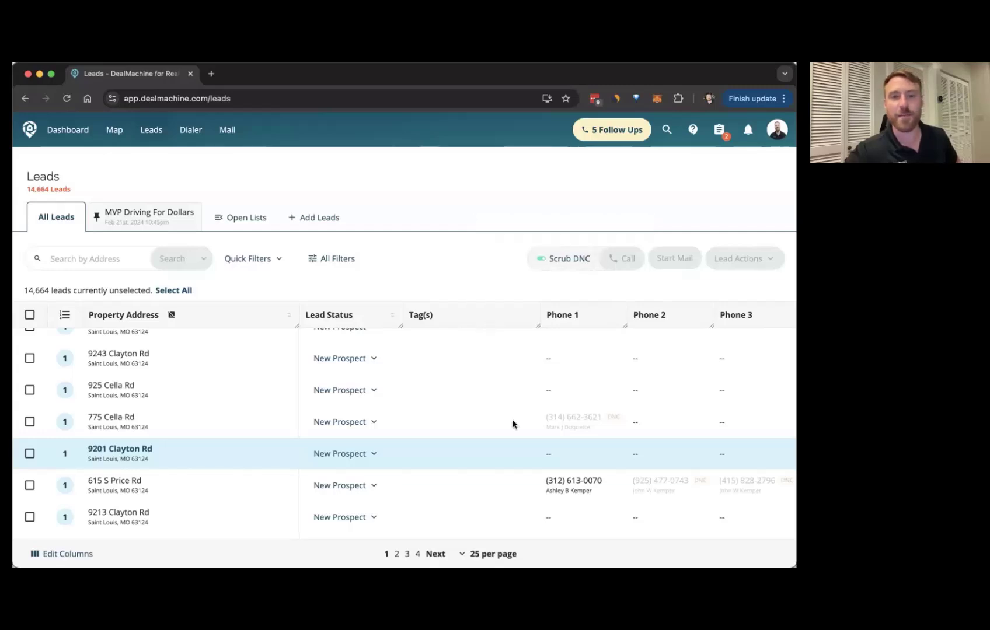
scroll(500, 390, "down", 10)
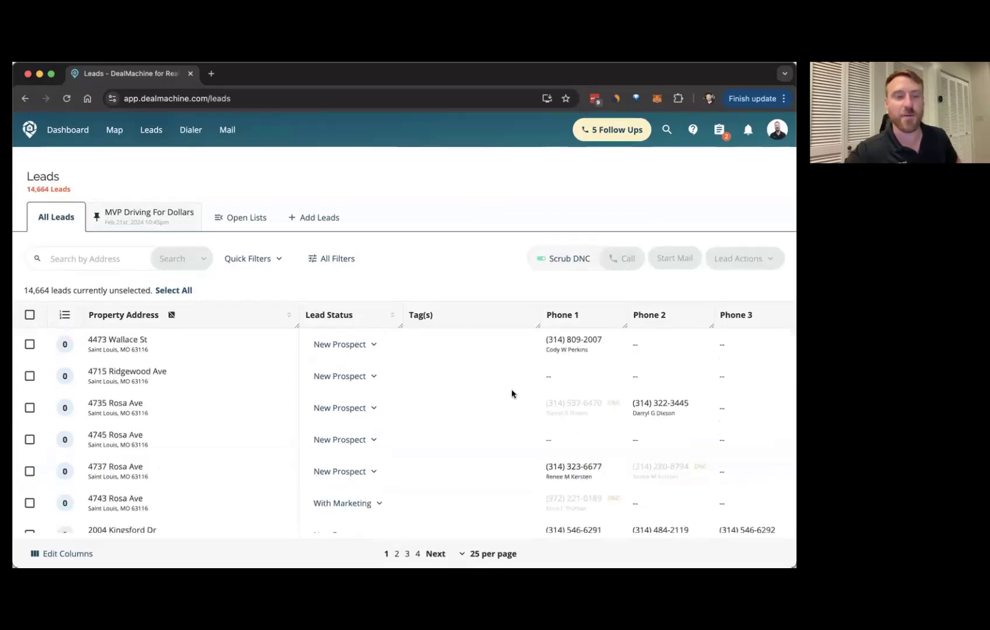
scroll(512, 394, "down", 5)
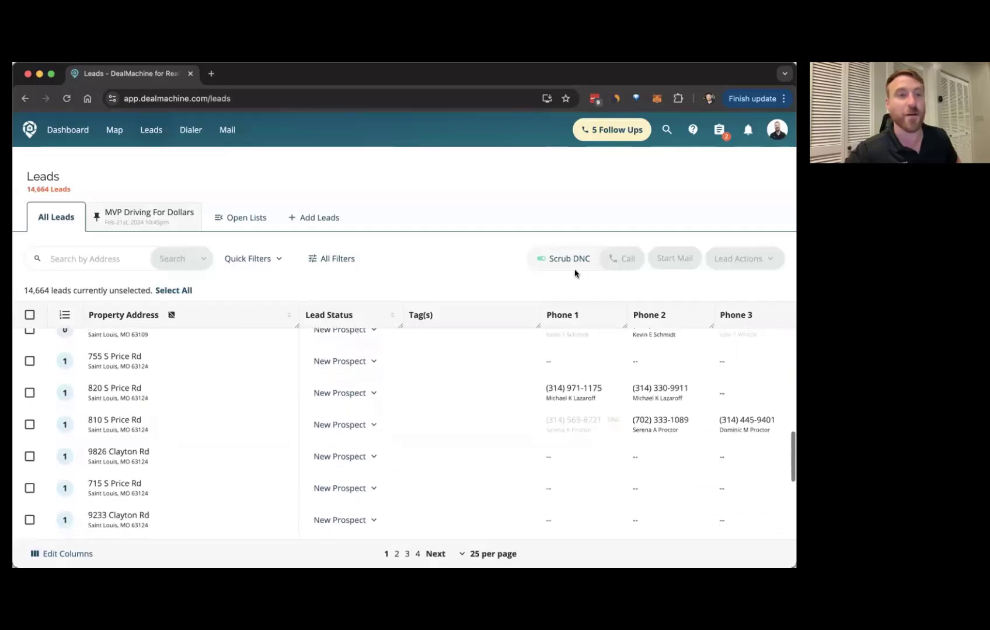